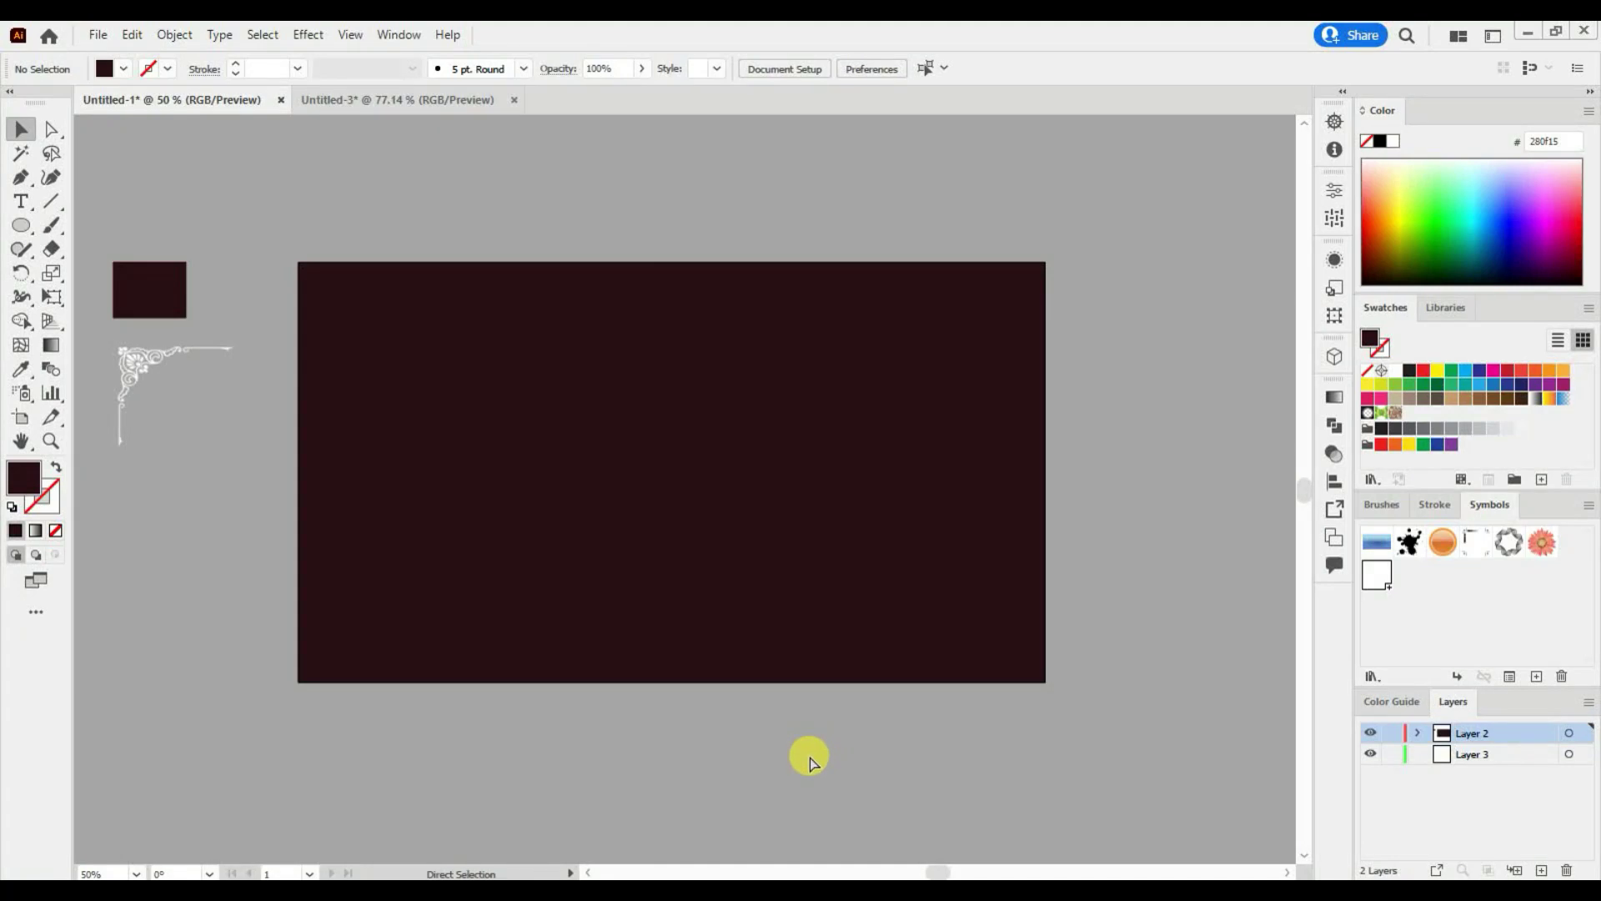
# Step: Draw the goat's left ear with the Pen tool, using a white fill
pyautogui.click(21, 177)
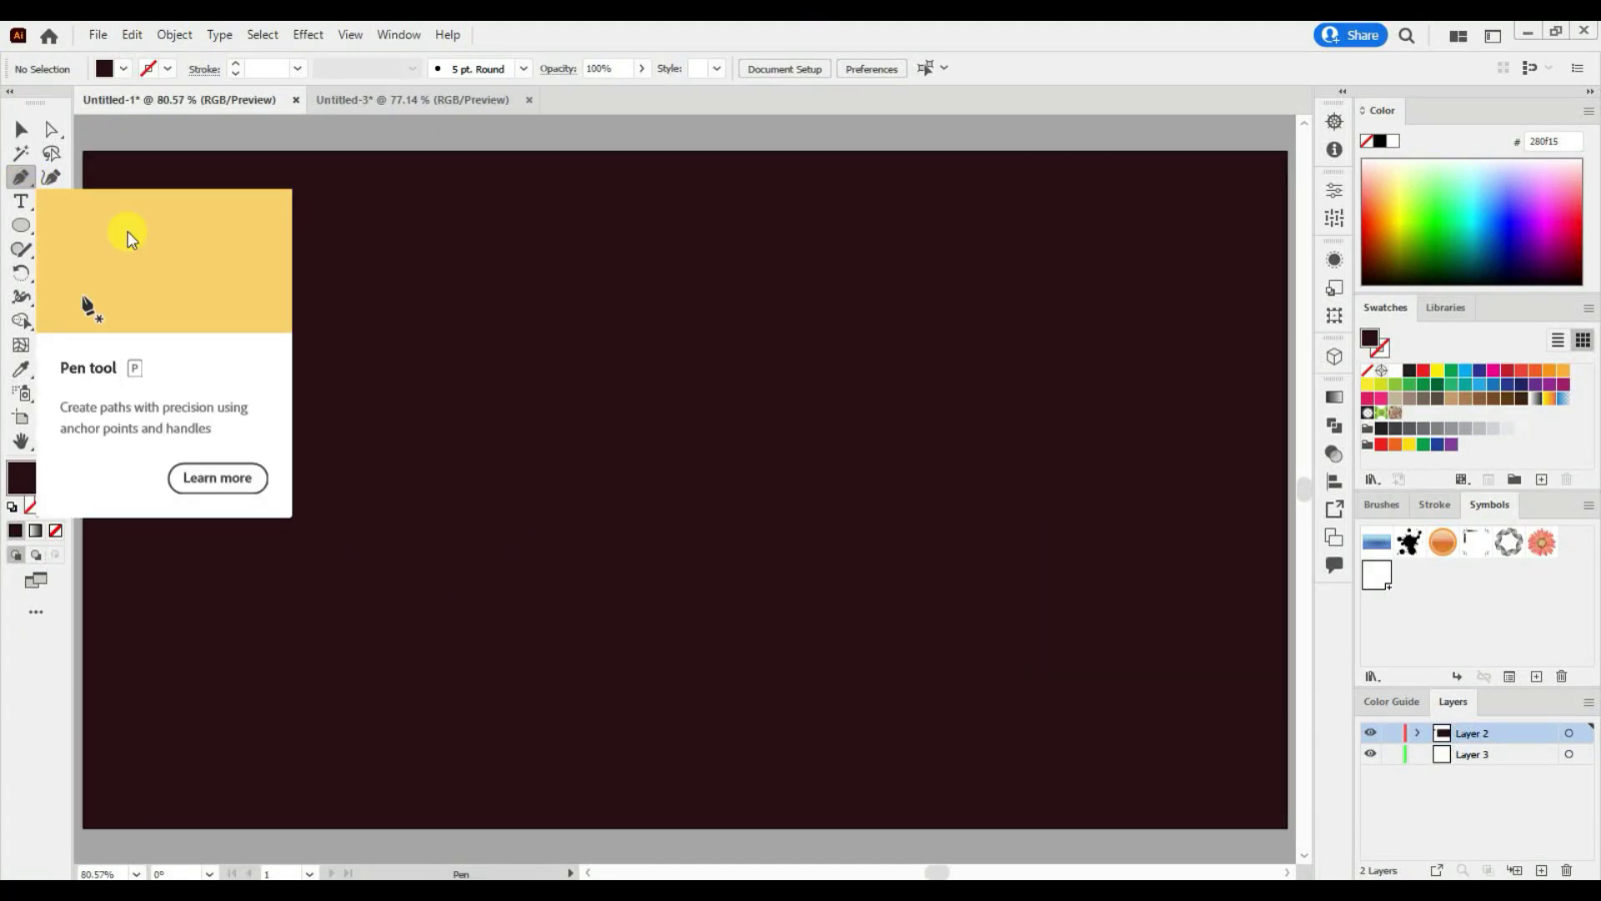
pyautogui.click(331, 483)
pyautogui.moveTo(440, 401); pyautogui.dragTo(458, 348)
pyautogui.moveTo(435, 406); pyautogui.dragTo(388, 328)
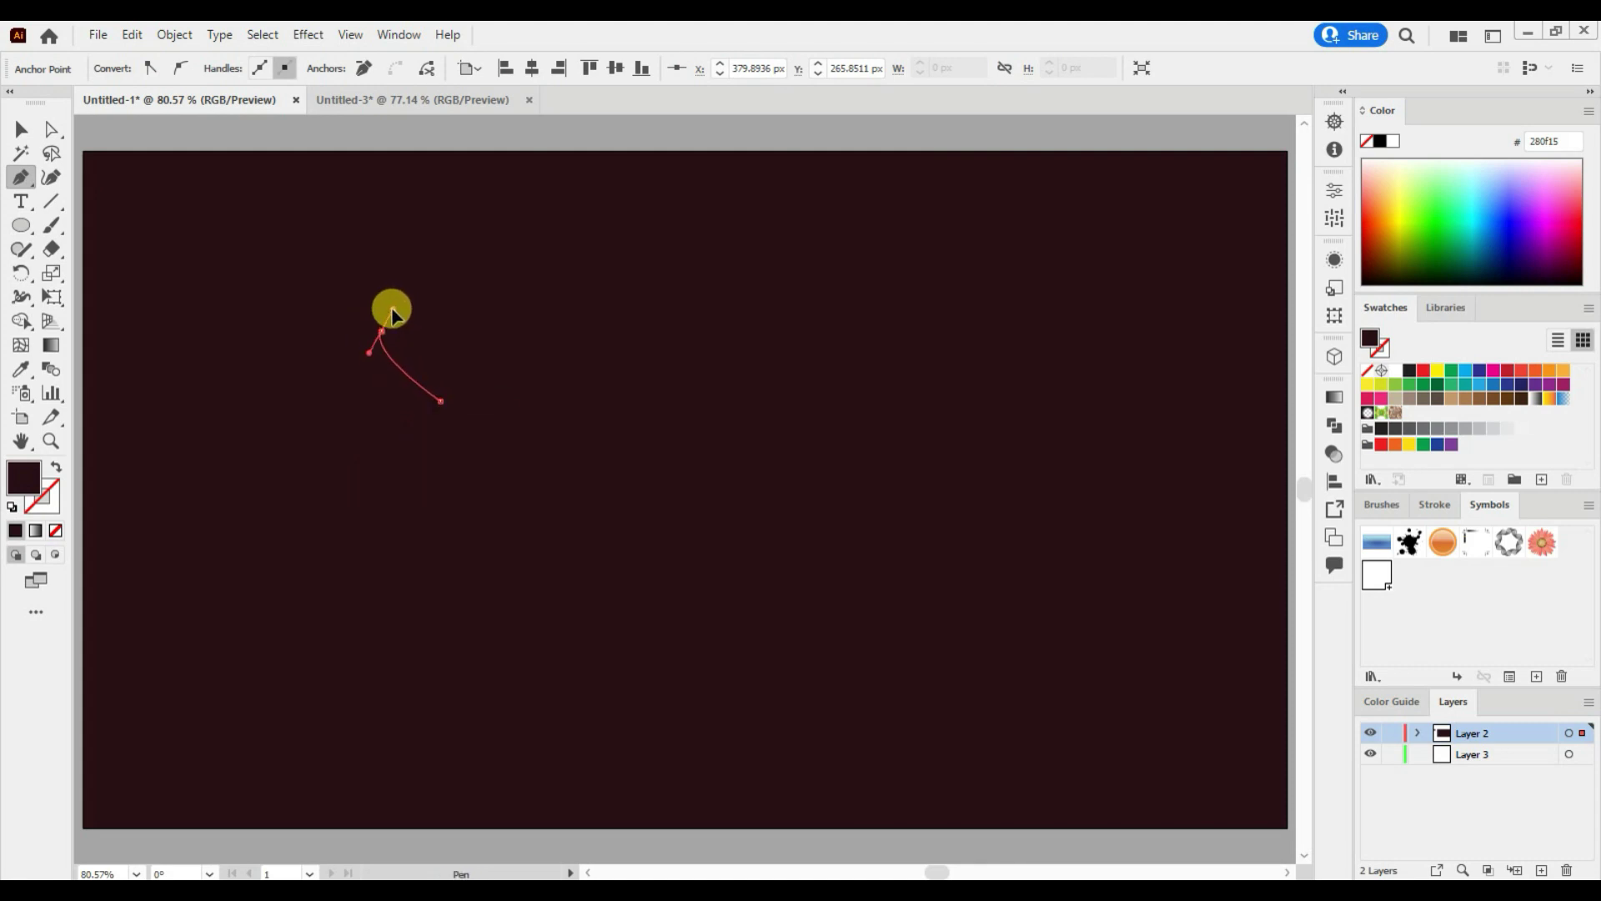
pyautogui.click(1395, 370)
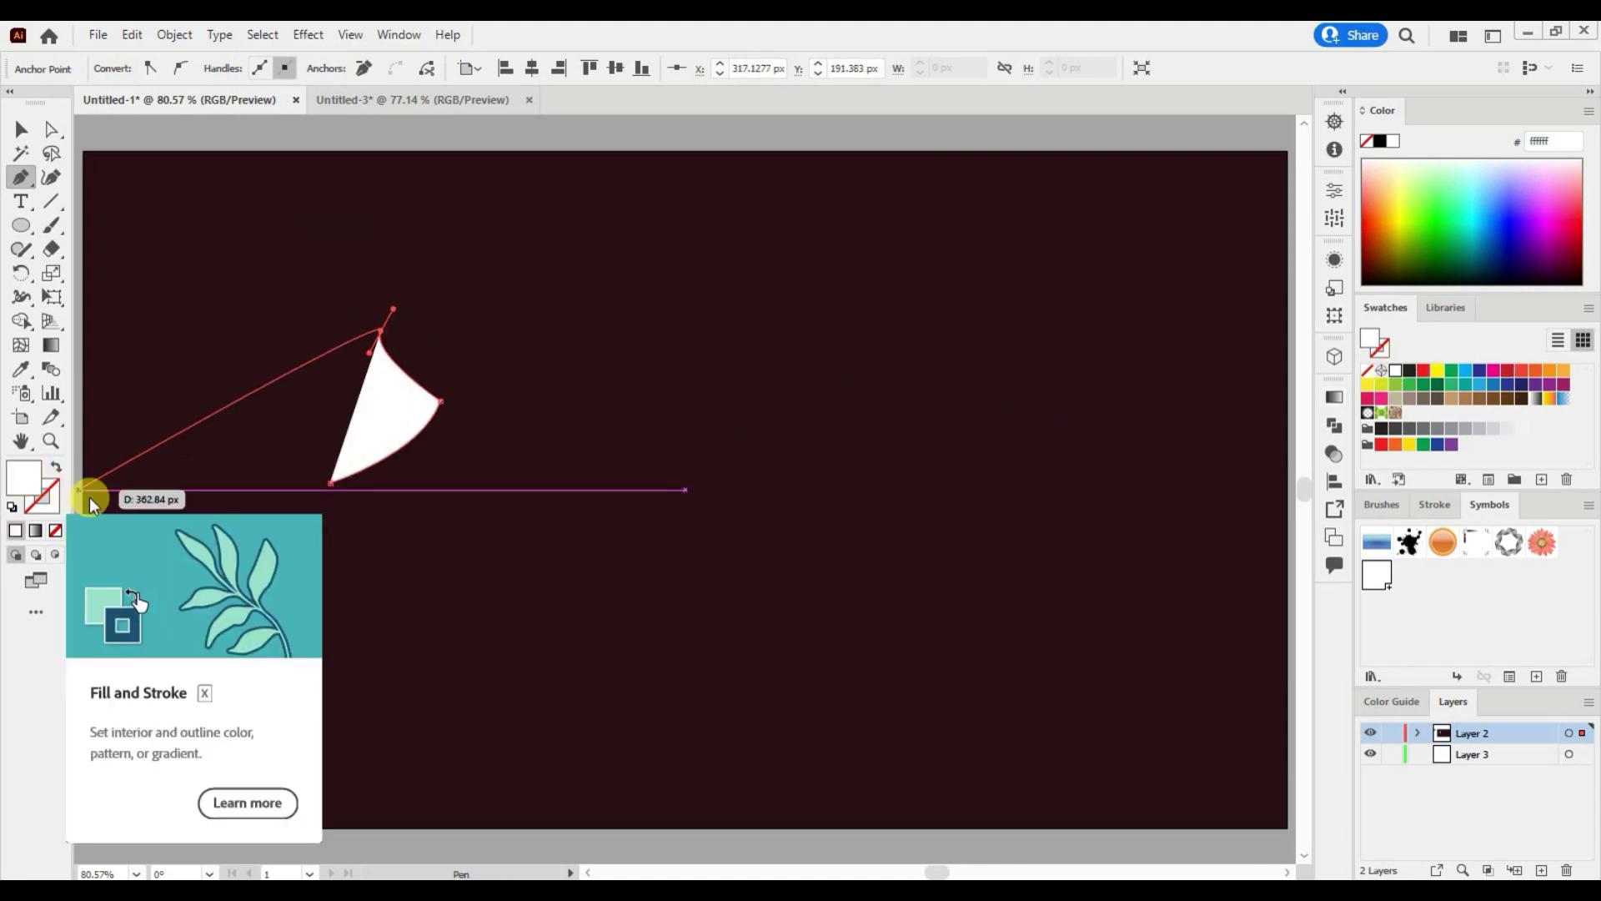
pyautogui.click(380, 332)
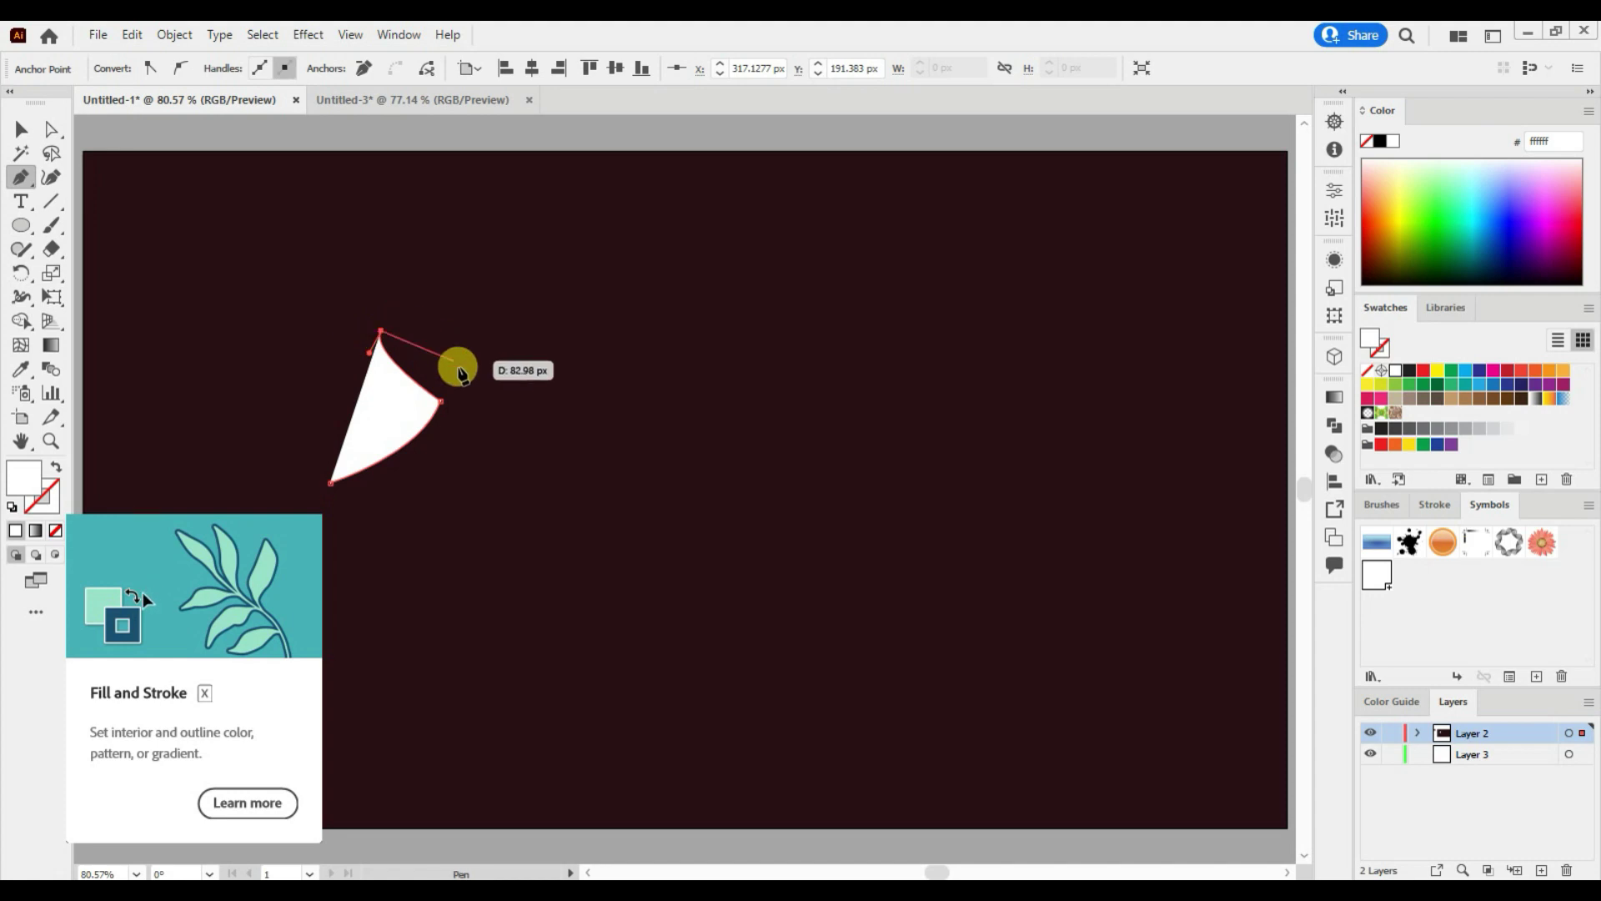
pyautogui.moveTo(456, 382)
pyautogui.mouseDown()
pyautogui.moveTo(456, 419)
pyautogui.moveTo(453, 368)
pyautogui.mouseUp()
# Step: Draw the goat's two curved horns with sharp tips
pyautogui.click(456, 382)
pyautogui.moveTo(564, 297); pyautogui.dragTo(647, 304)
pyautogui.click(564, 298)
pyautogui.moveTo(456, 382)
pyautogui.mouseDown()
pyautogui.moveTo(489, 428)
pyautogui.moveTo(497, 404)
pyautogui.mouseUp()
pyautogui.moveTo(638, 317)
pyautogui.mouseDown()
pyautogui.moveTo(745, 326)
pyautogui.moveTo(535, 406)
pyautogui.moveTo(519, 394)
pyautogui.moveTo(509, 455)
pyautogui.moveTo(518, 388)
pyautogui.mouseUp()
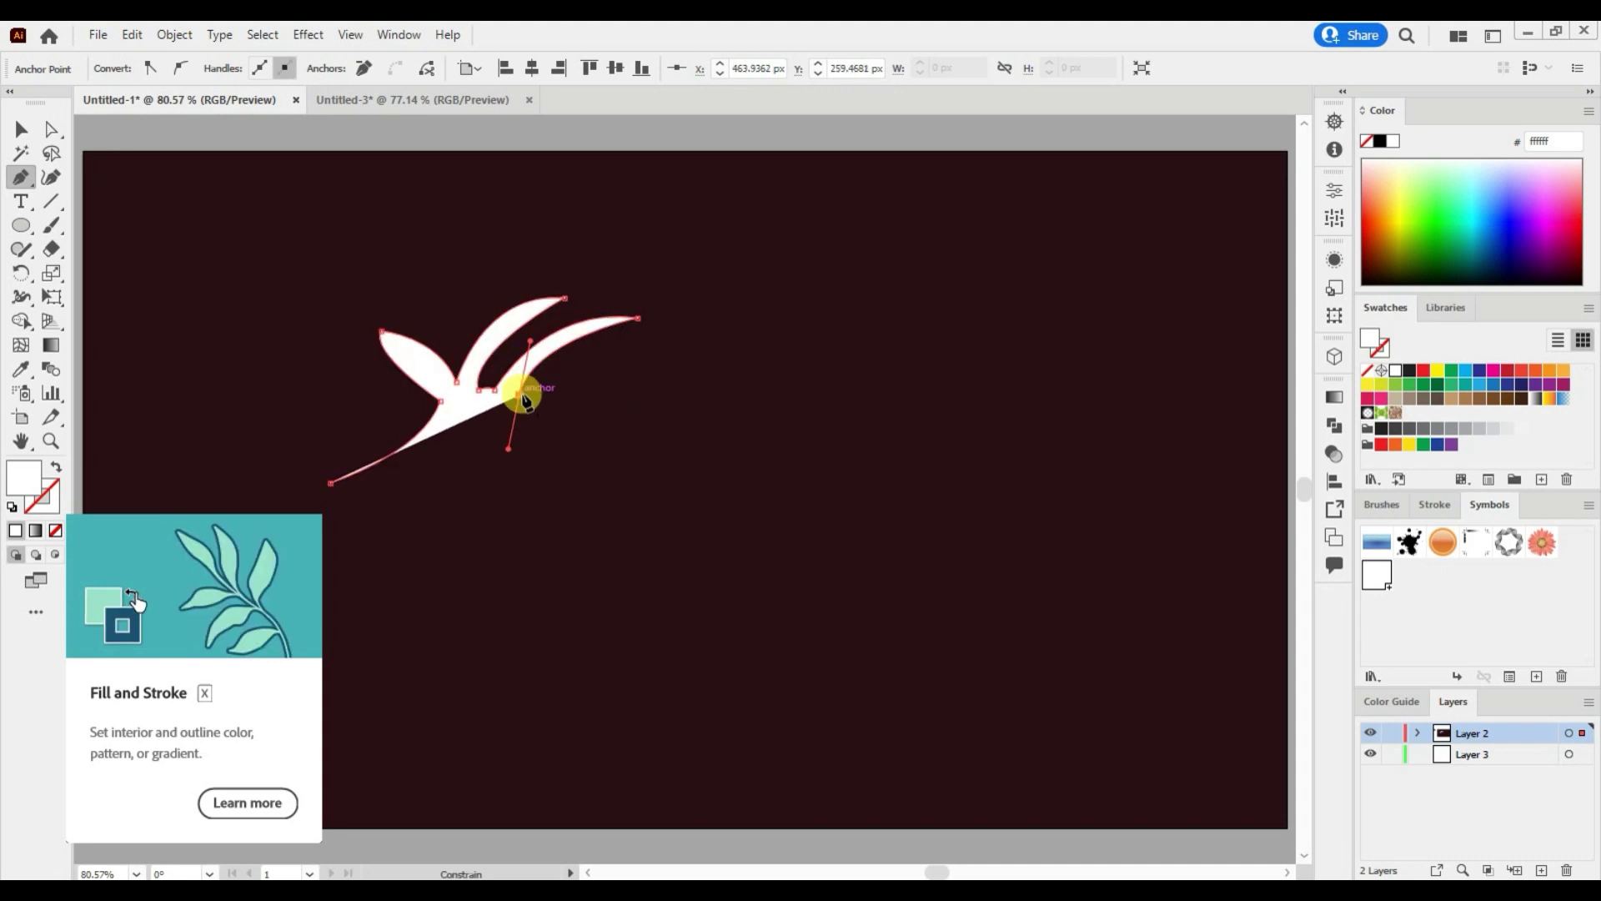
pyautogui.click(538, 409)
# Step: Outline the right ear, neck and blocky back down to the lower rear corner
pyautogui.click(540, 408)
pyautogui.click(614, 400)
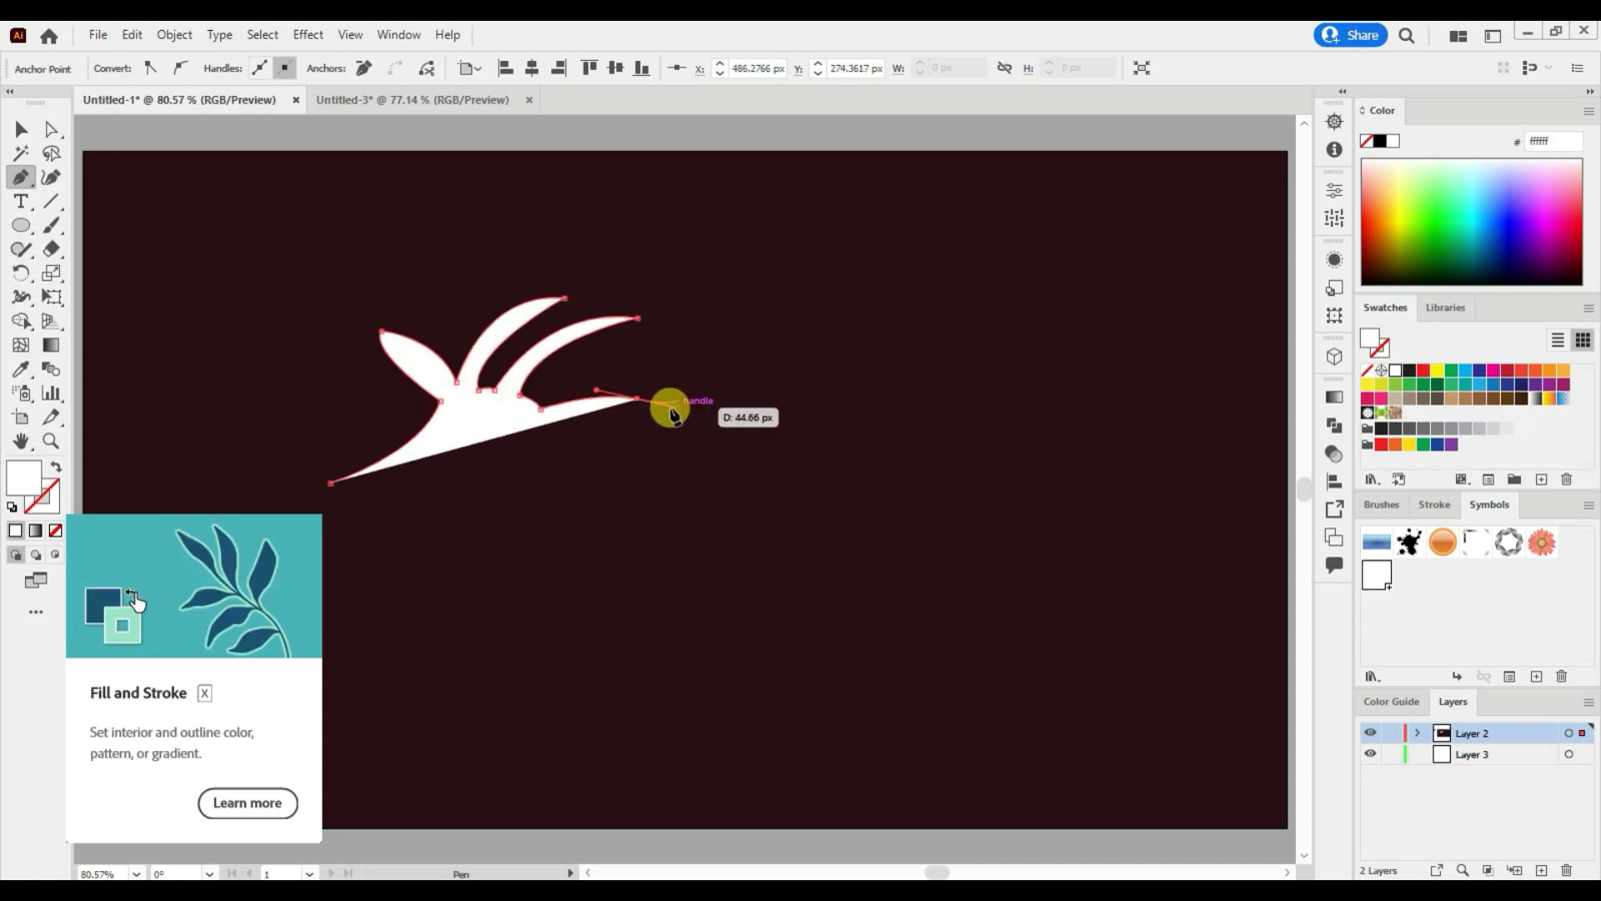
pyautogui.moveTo(636, 400)
pyautogui.mouseDown()
pyautogui.moveTo(560, 440)
pyautogui.moveTo(591, 502)
pyautogui.moveTo(580, 536)
pyautogui.mouseUp()
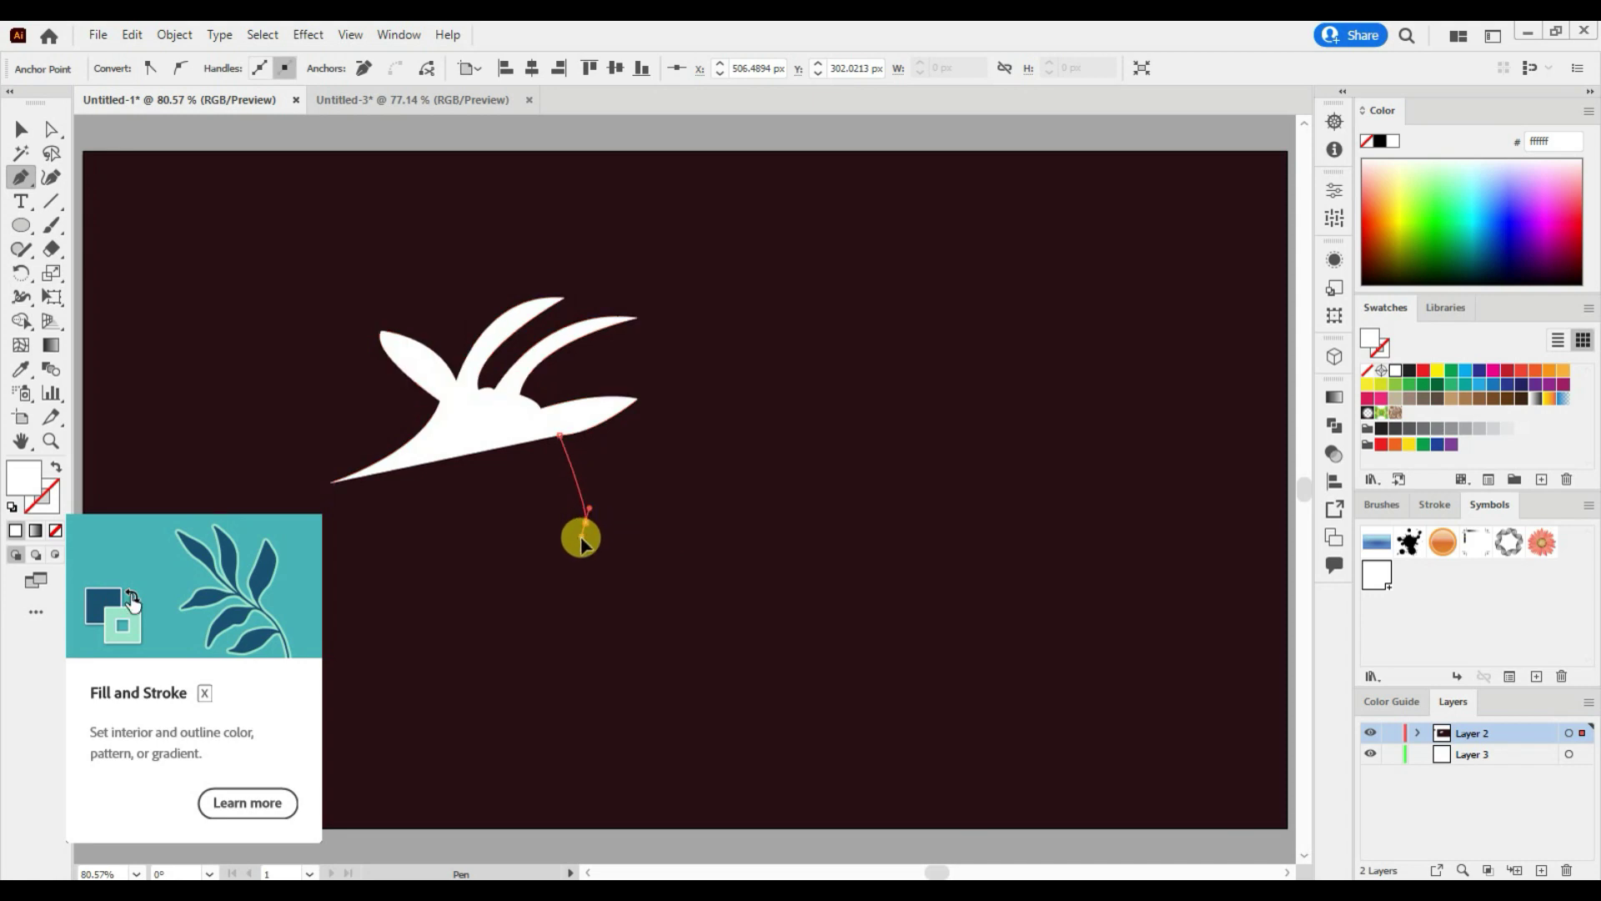
pyautogui.click(585, 521)
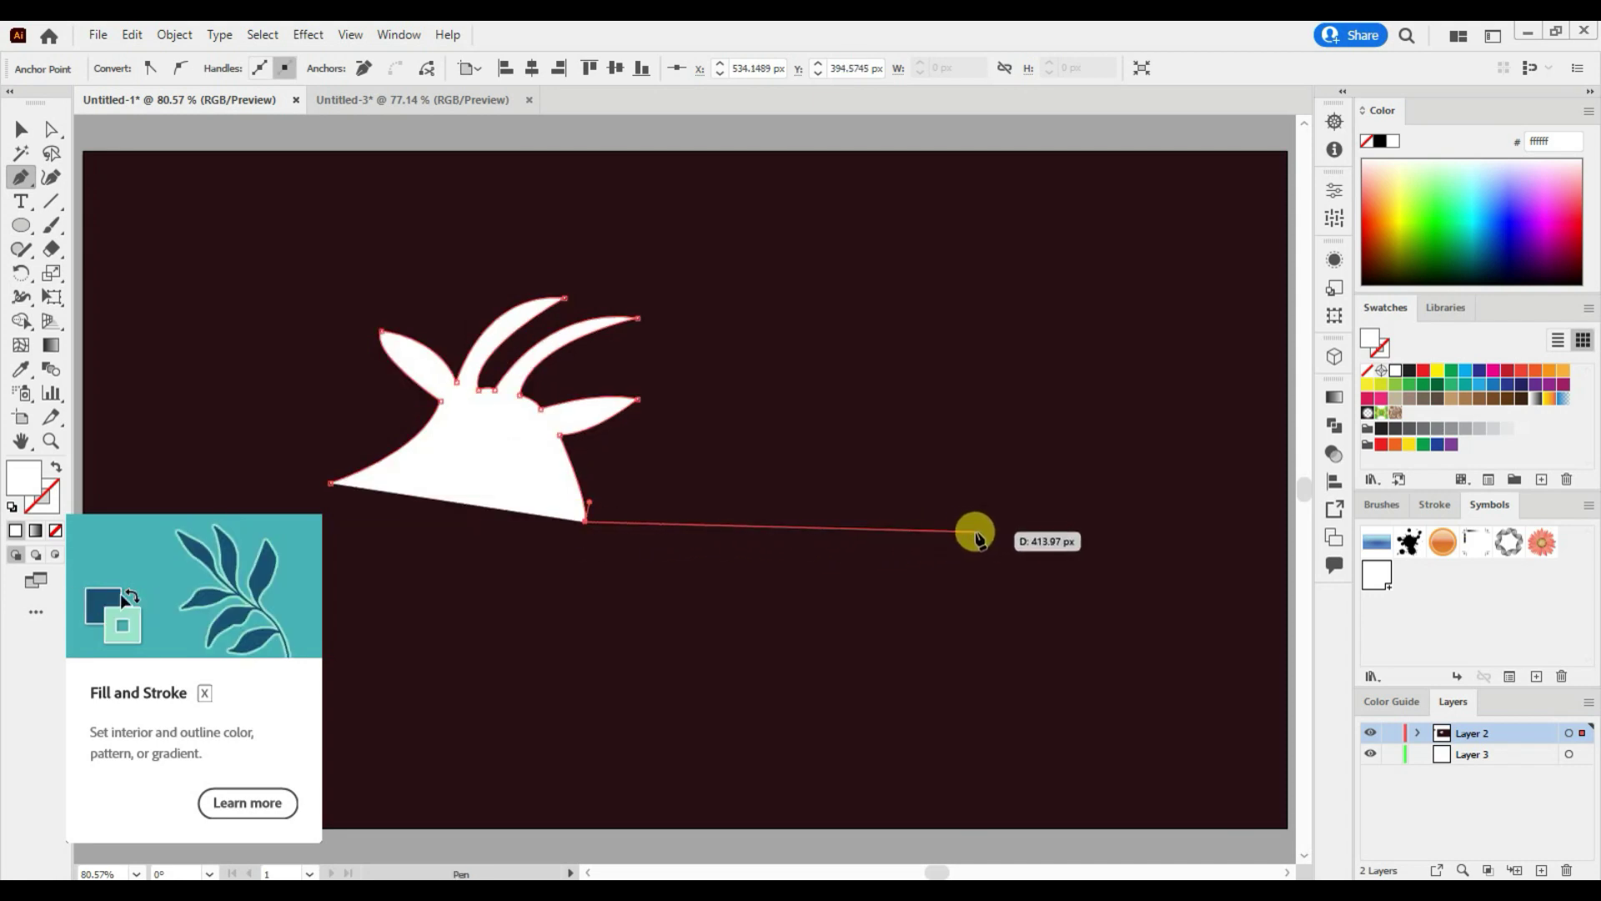
pyautogui.moveTo(988, 554); pyautogui.dragTo(1110, 606)
pyautogui.click(988, 554)
pyautogui.click(976, 756)
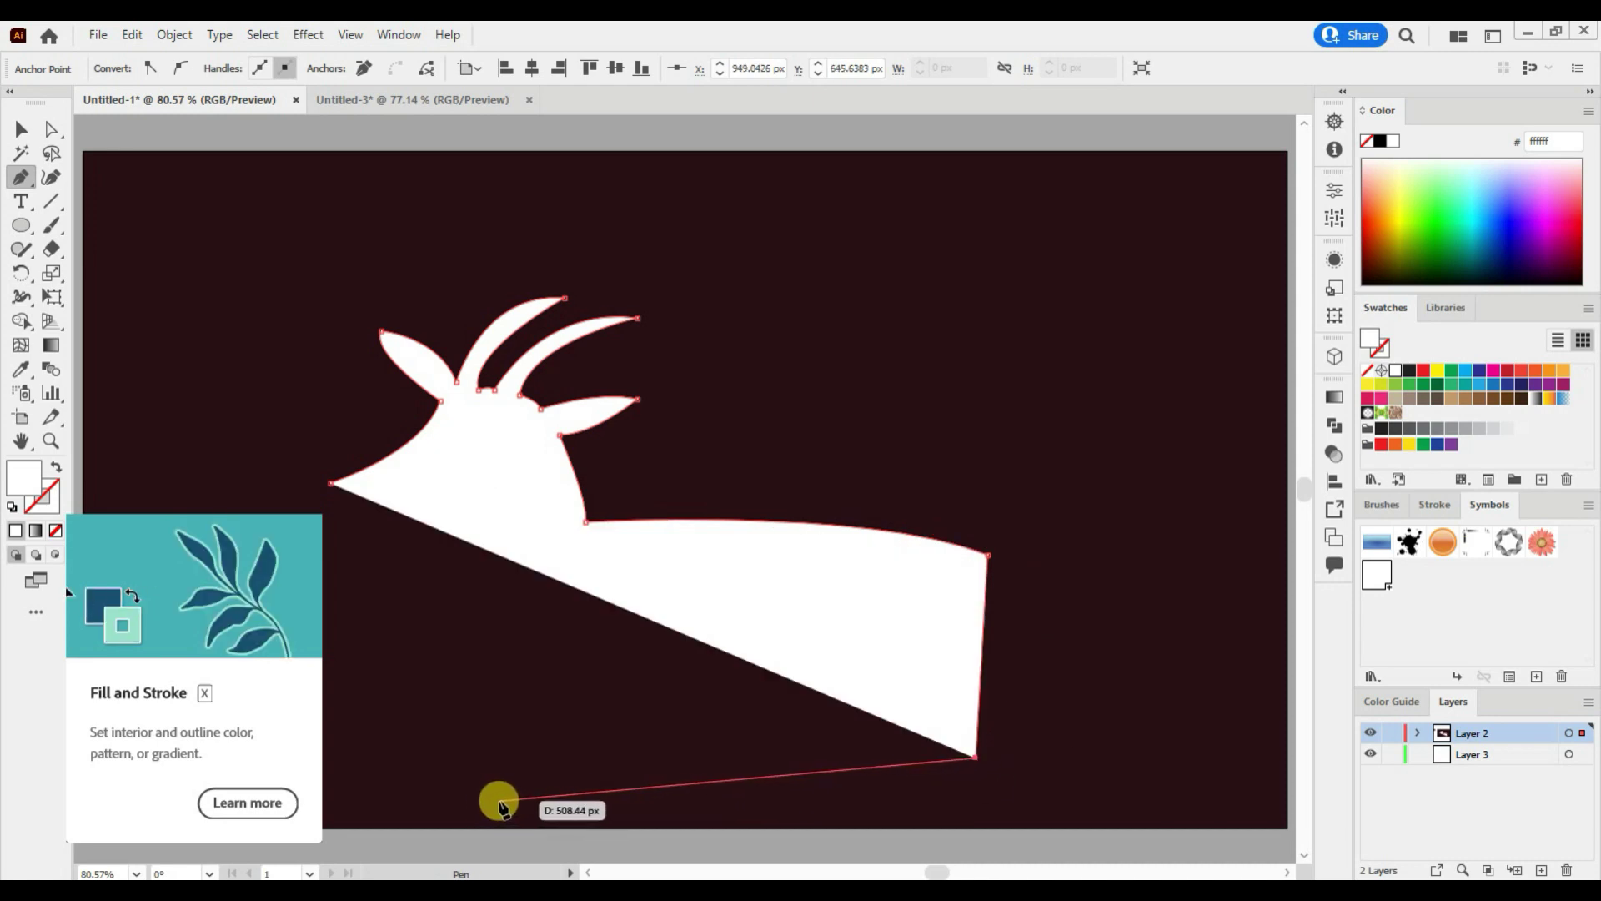
# Step: Draw the goat's curved chest and pointed beard strands below the jaw
pyautogui.click(543, 781)
pyautogui.moveTo(464, 594); pyautogui.dragTo(510, 510)
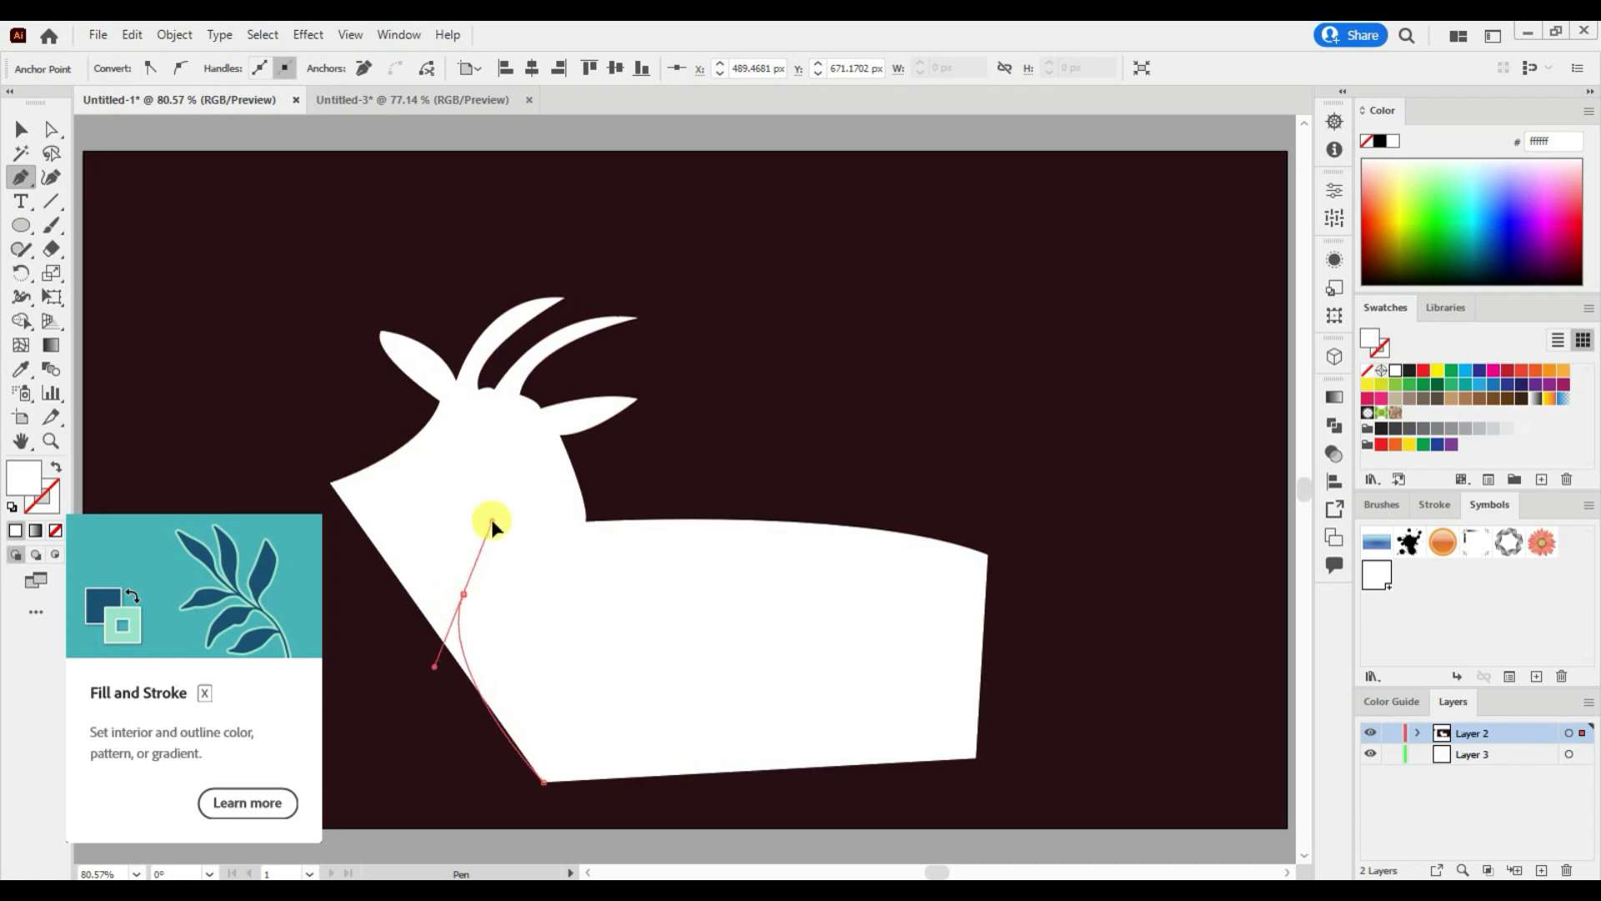
pyautogui.click(464, 594)
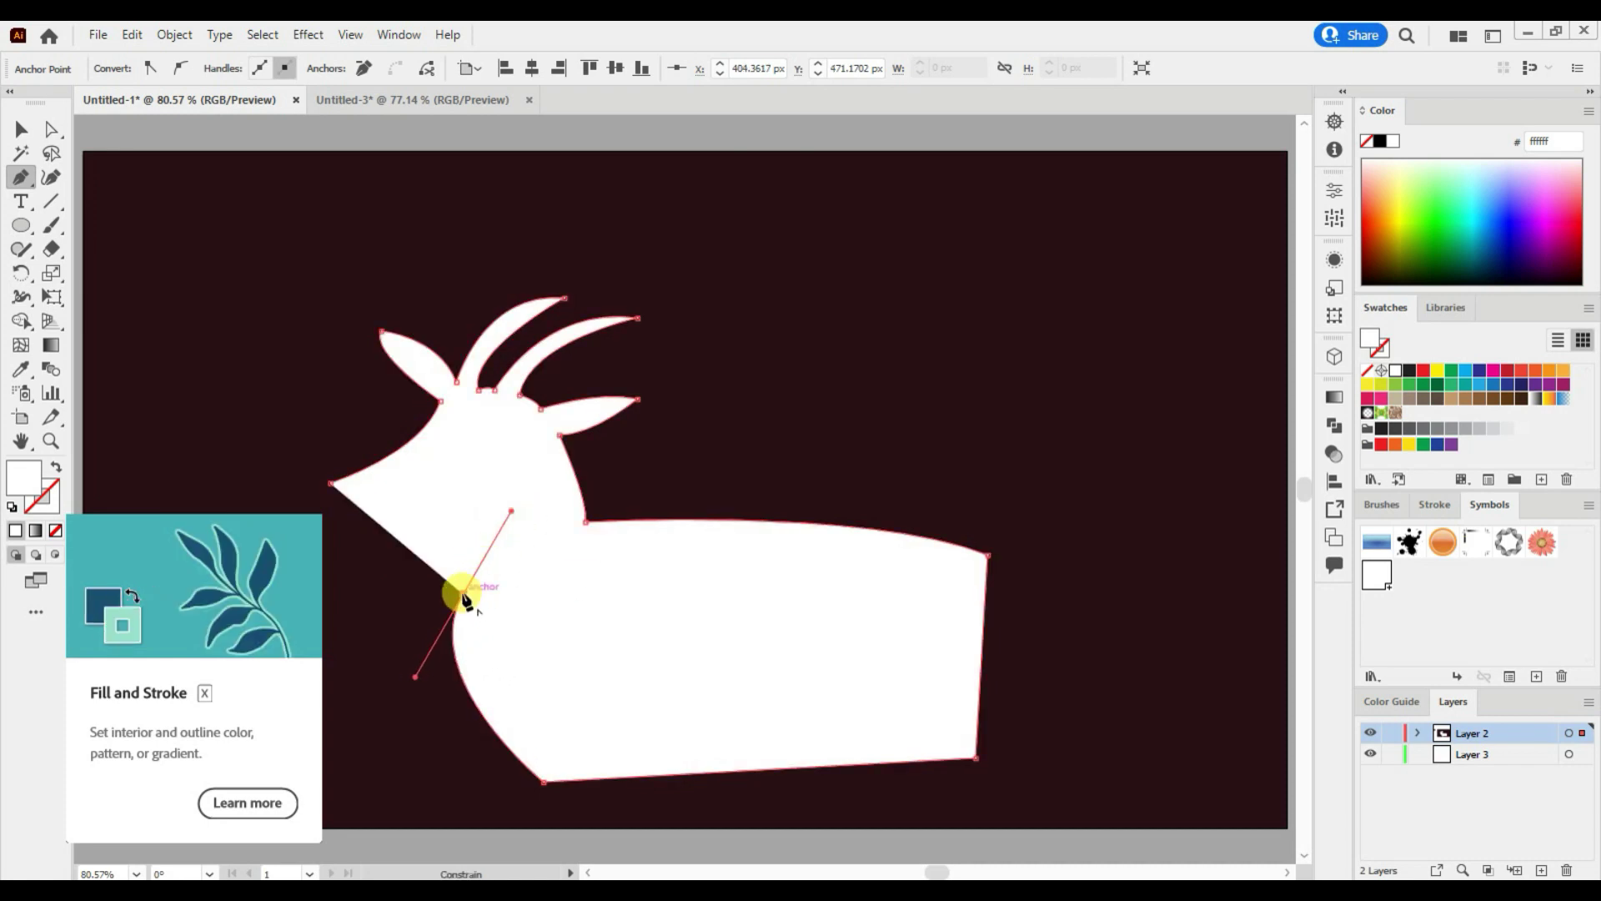
pyautogui.moveTo(434, 613)
pyautogui.mouseDown()
pyautogui.moveTo(425, 588)
pyautogui.moveTo(397, 637)
pyautogui.mouseUp()
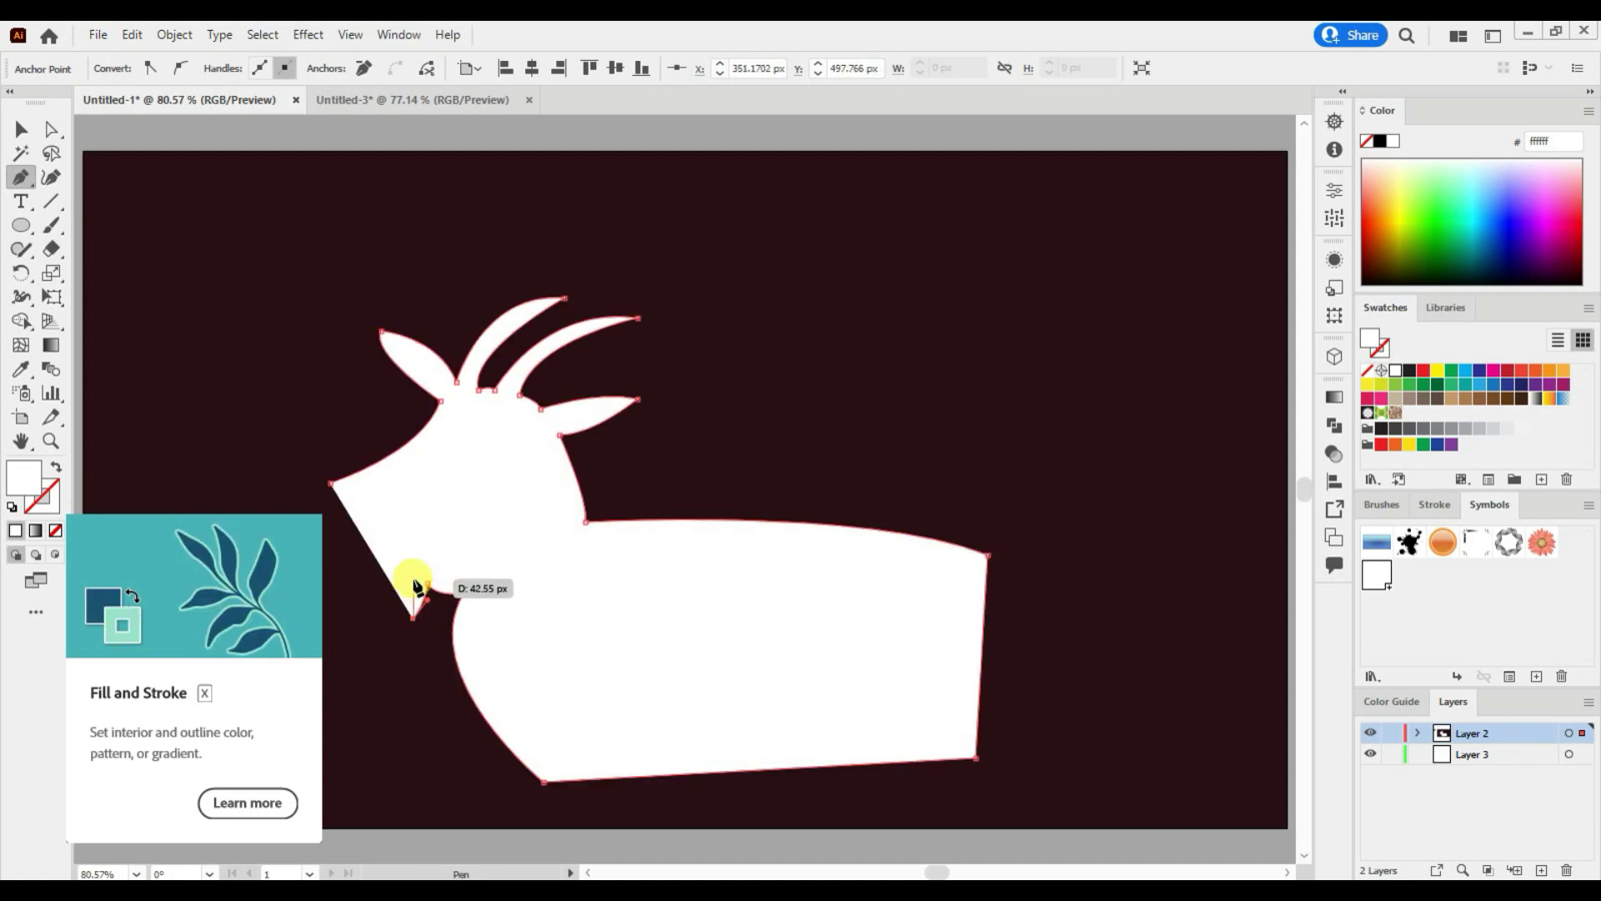
pyautogui.moveTo(412, 575)
pyautogui.mouseDown()
pyautogui.moveTo(399, 646)
pyautogui.moveTo(402, 584)
pyautogui.moveTo(396, 606)
pyautogui.moveTo(386, 572)
pyautogui.moveTo(340, 614)
pyautogui.mouseUp()
# Step: Close the goat outline at the chin and move the shape up and left
pyautogui.press('space')
pyautogui.moveTo(427, 679); pyautogui.dragTo(658, 631)
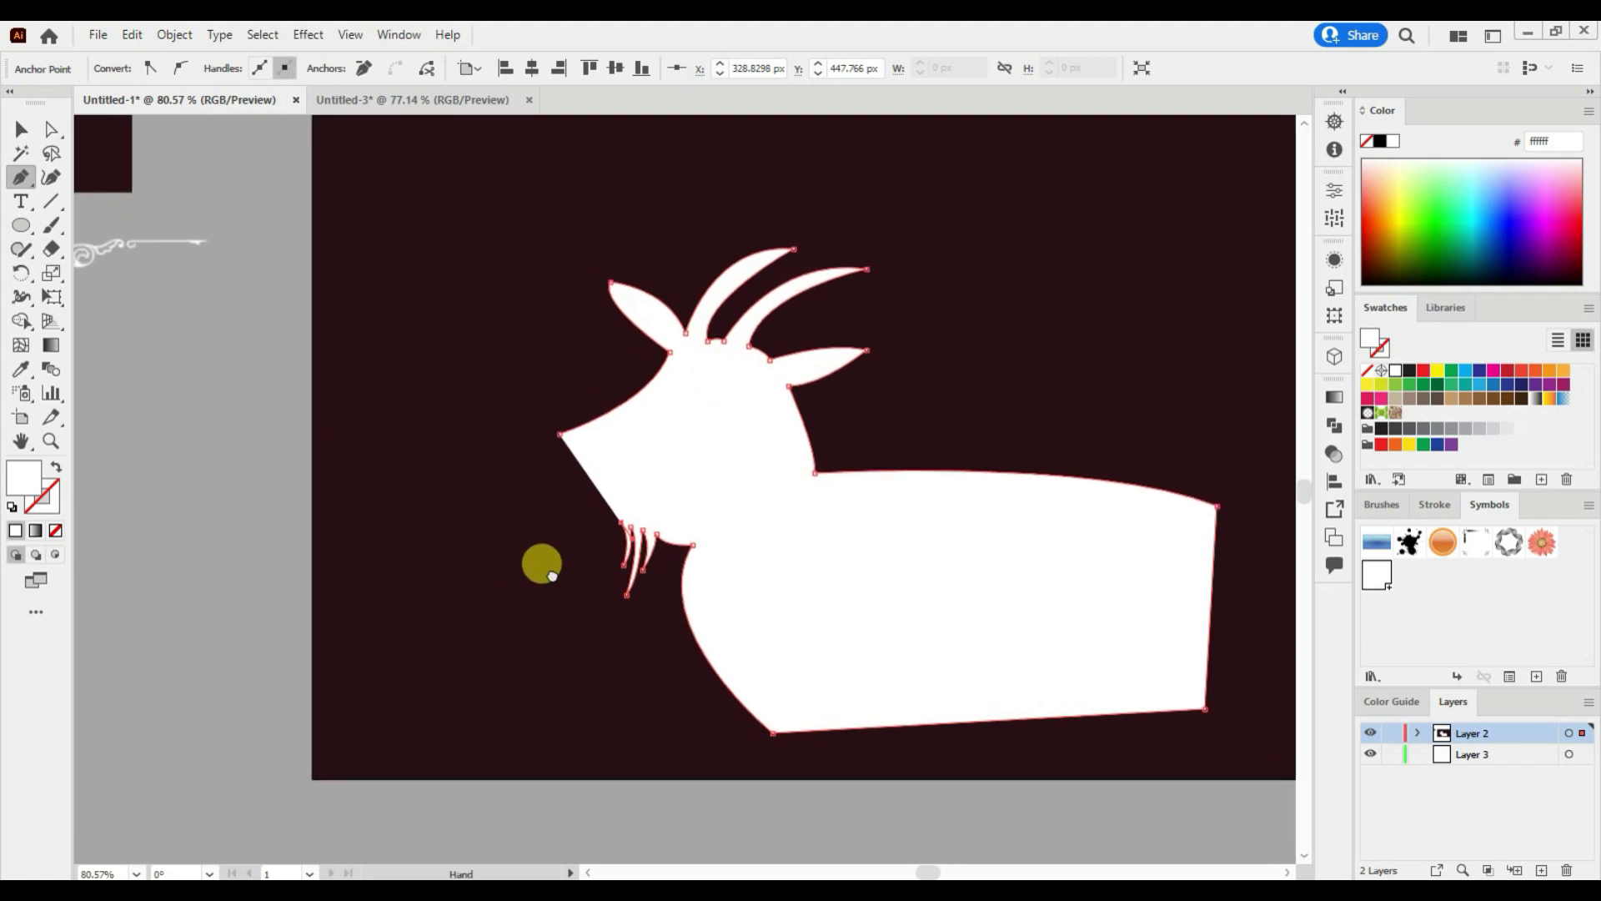
pyautogui.click(587, 536)
pyautogui.moveTo(588, 541)
pyautogui.mouseDown()
pyautogui.moveTo(565, 502)
pyautogui.moveTo(561, 433)
pyautogui.moveTo(583, 411)
pyautogui.mouseUp()
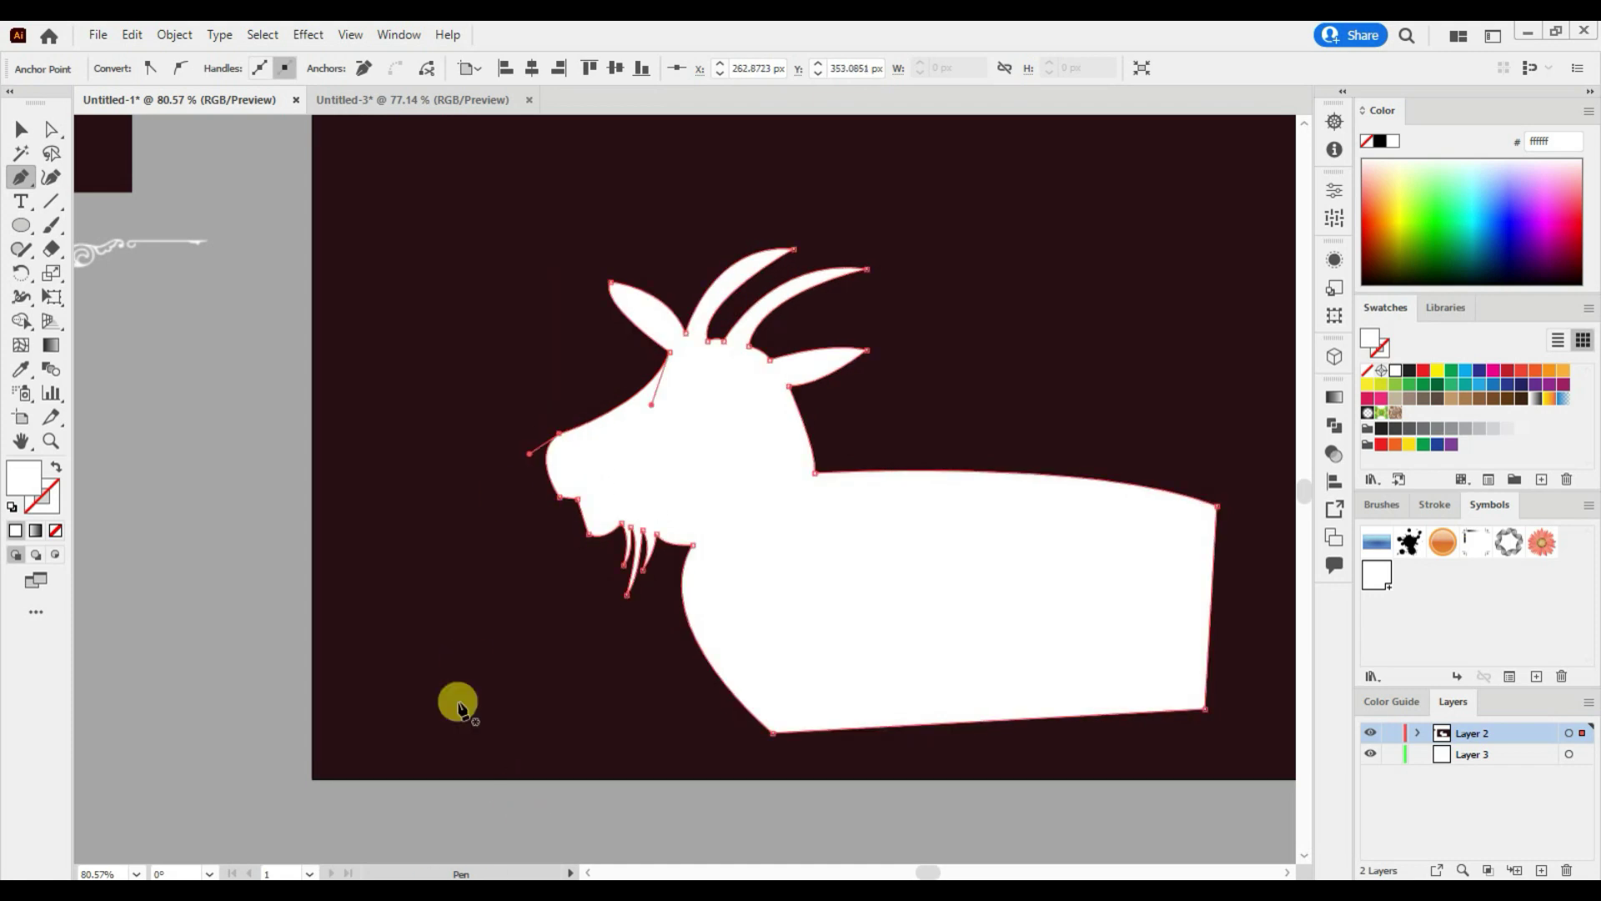
pyautogui.press('v')
pyautogui.moveTo(896, 587); pyautogui.dragTo(876, 529)
# Step: Adjust the ear points, dip the back curve and smooth the chest with the Curvature tool
pyautogui.hotkey('shift', '`')
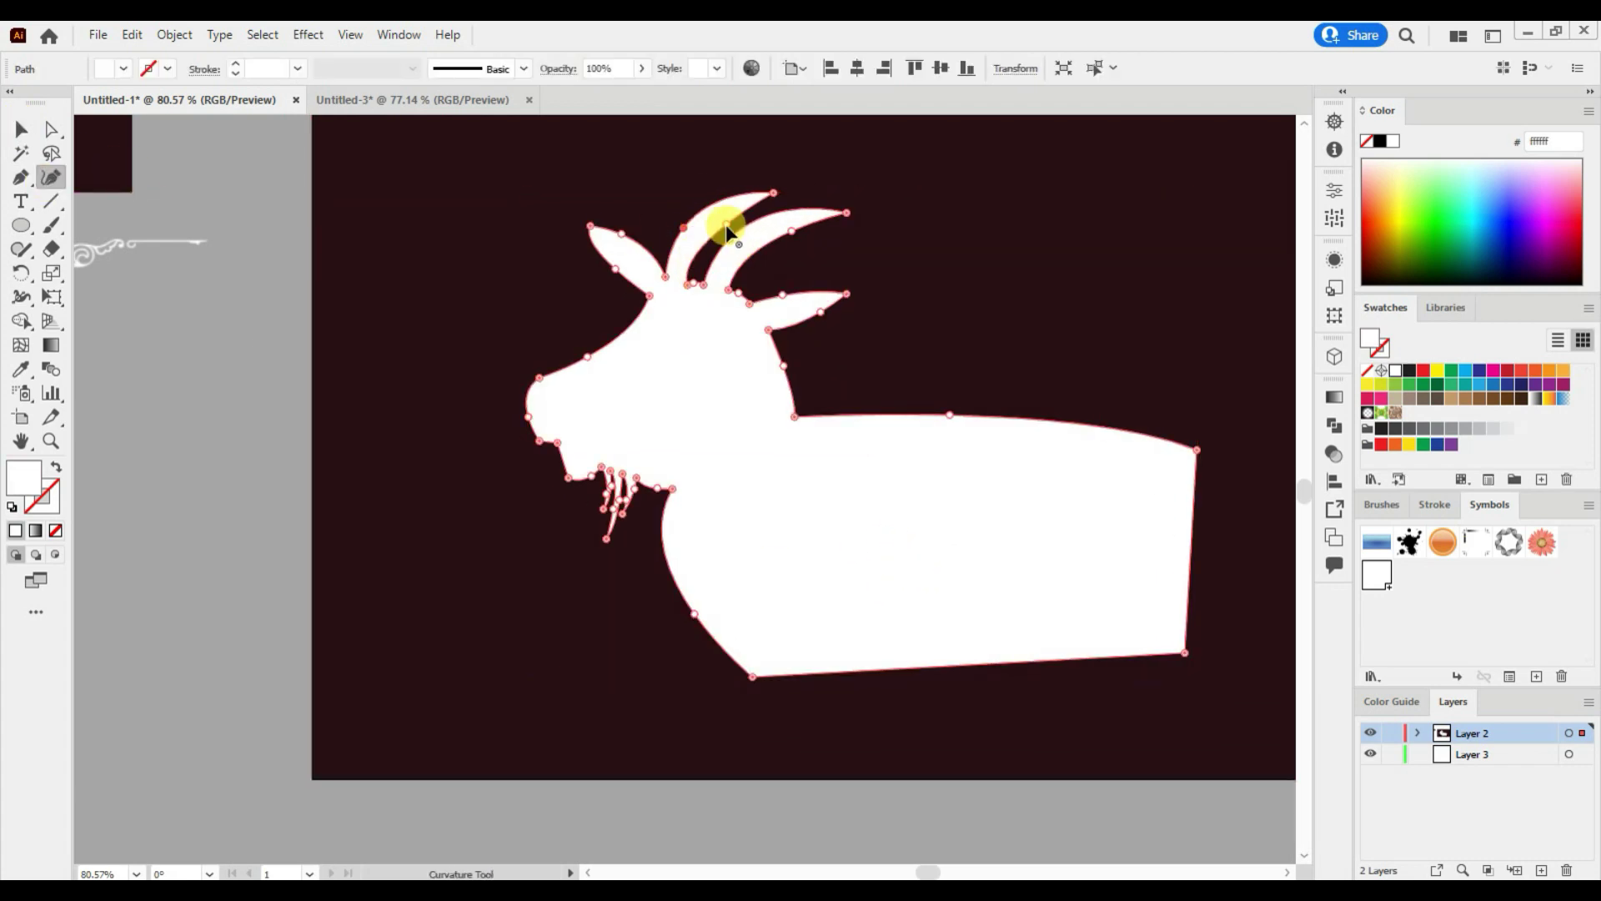
pyautogui.click(702, 238)
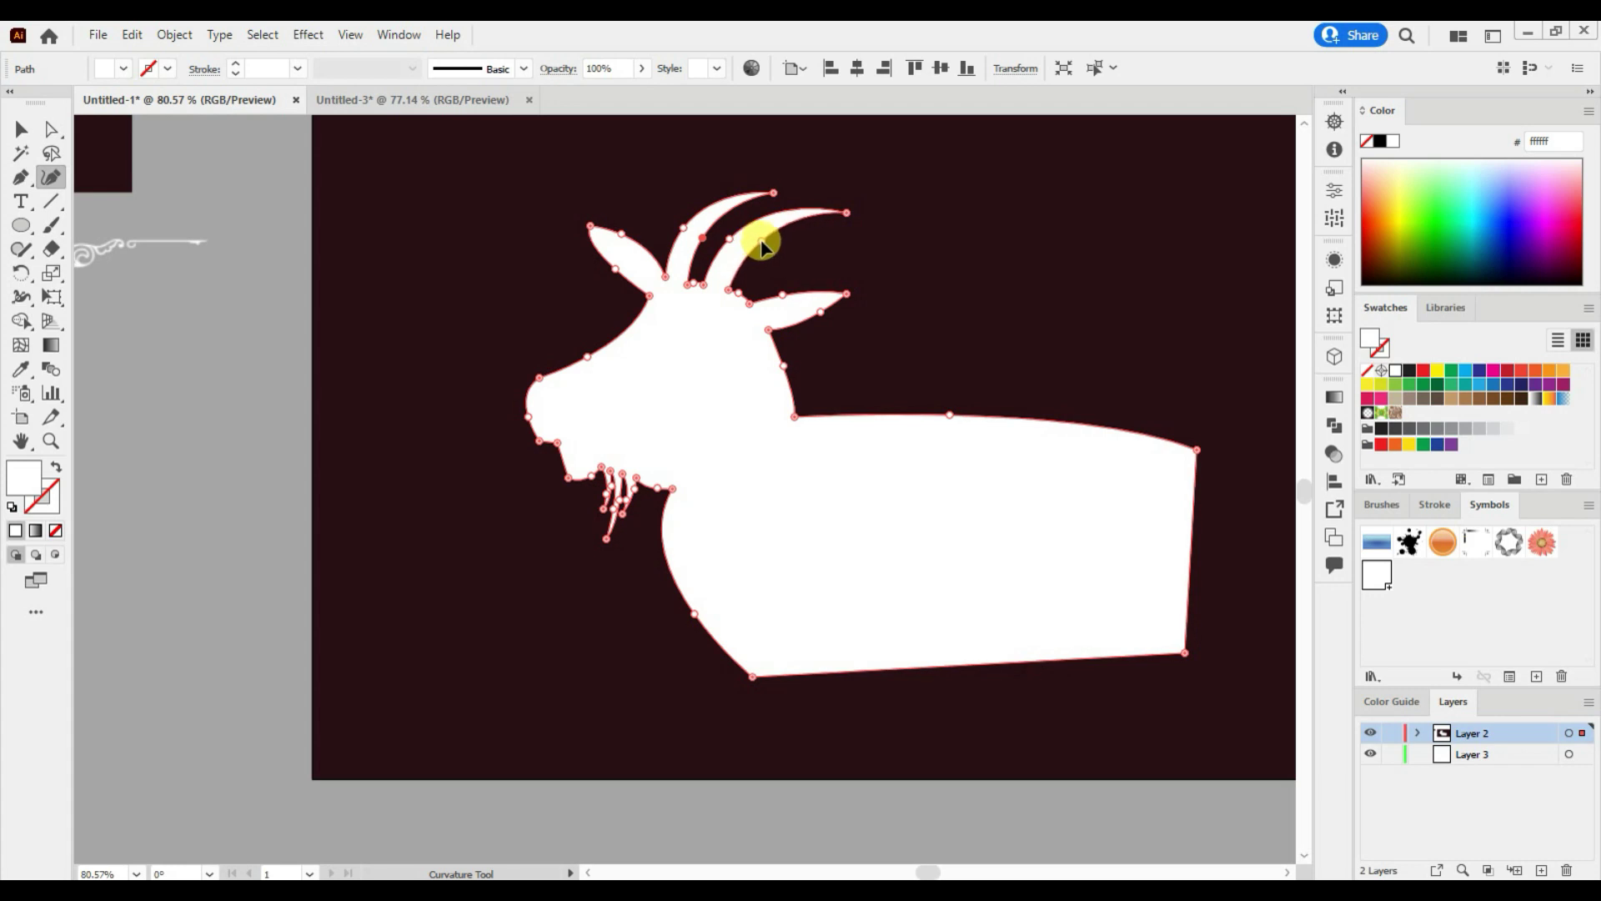
pyautogui.moveTo(622, 234); pyautogui.dragTo(634, 240)
pyautogui.click(787, 288)
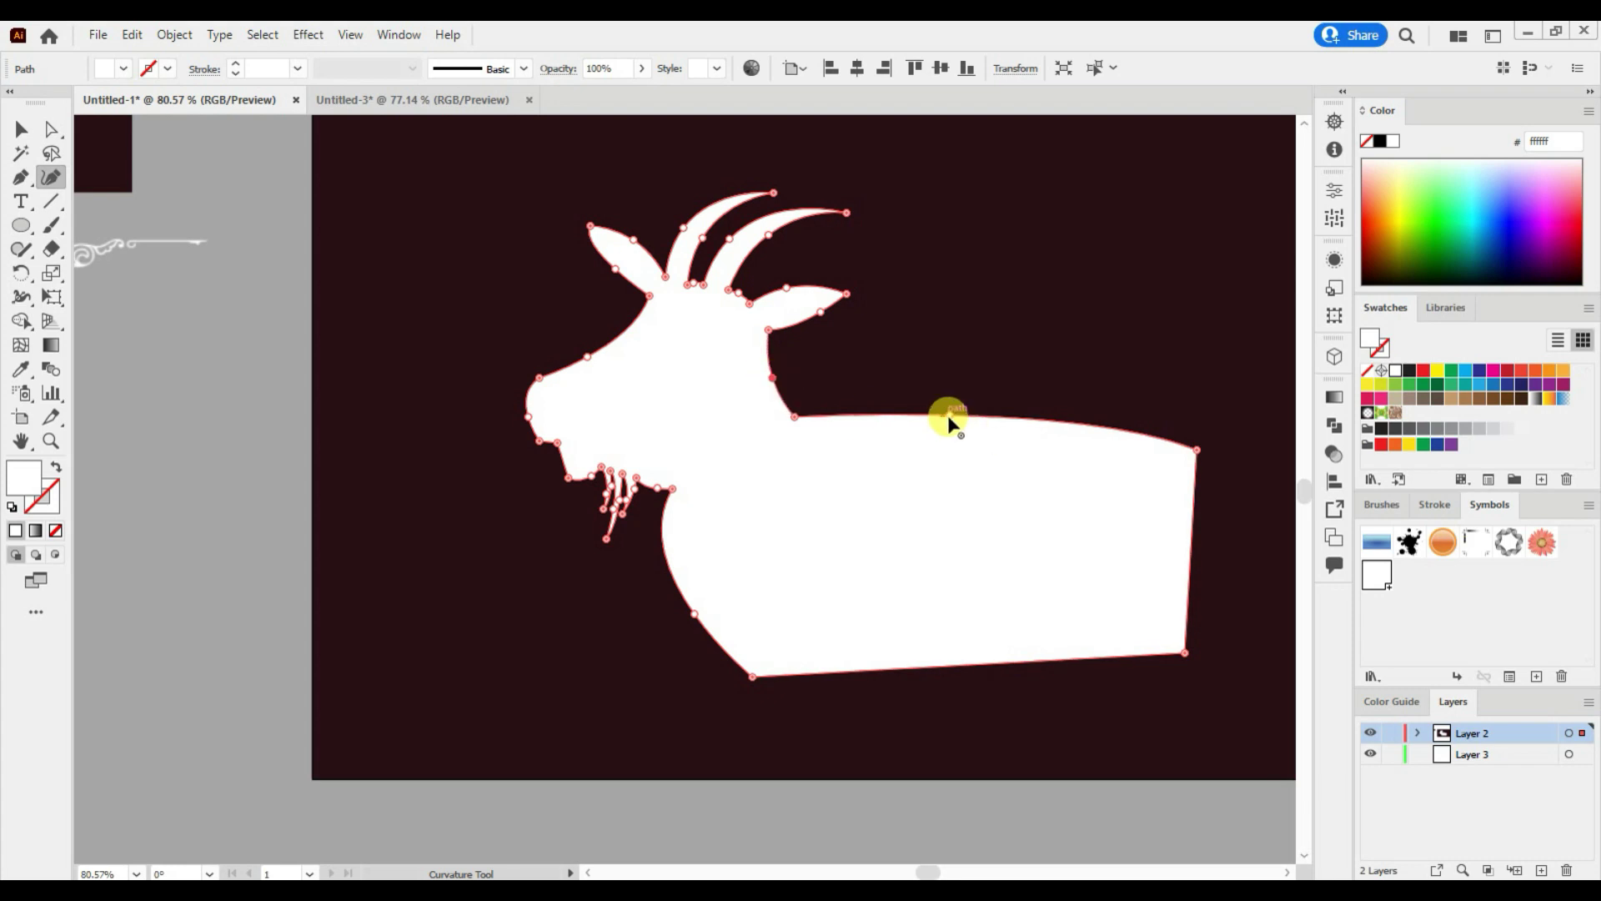
pyautogui.click(1138, 440)
pyautogui.moveTo(873, 443); pyautogui.dragTo(852, 445)
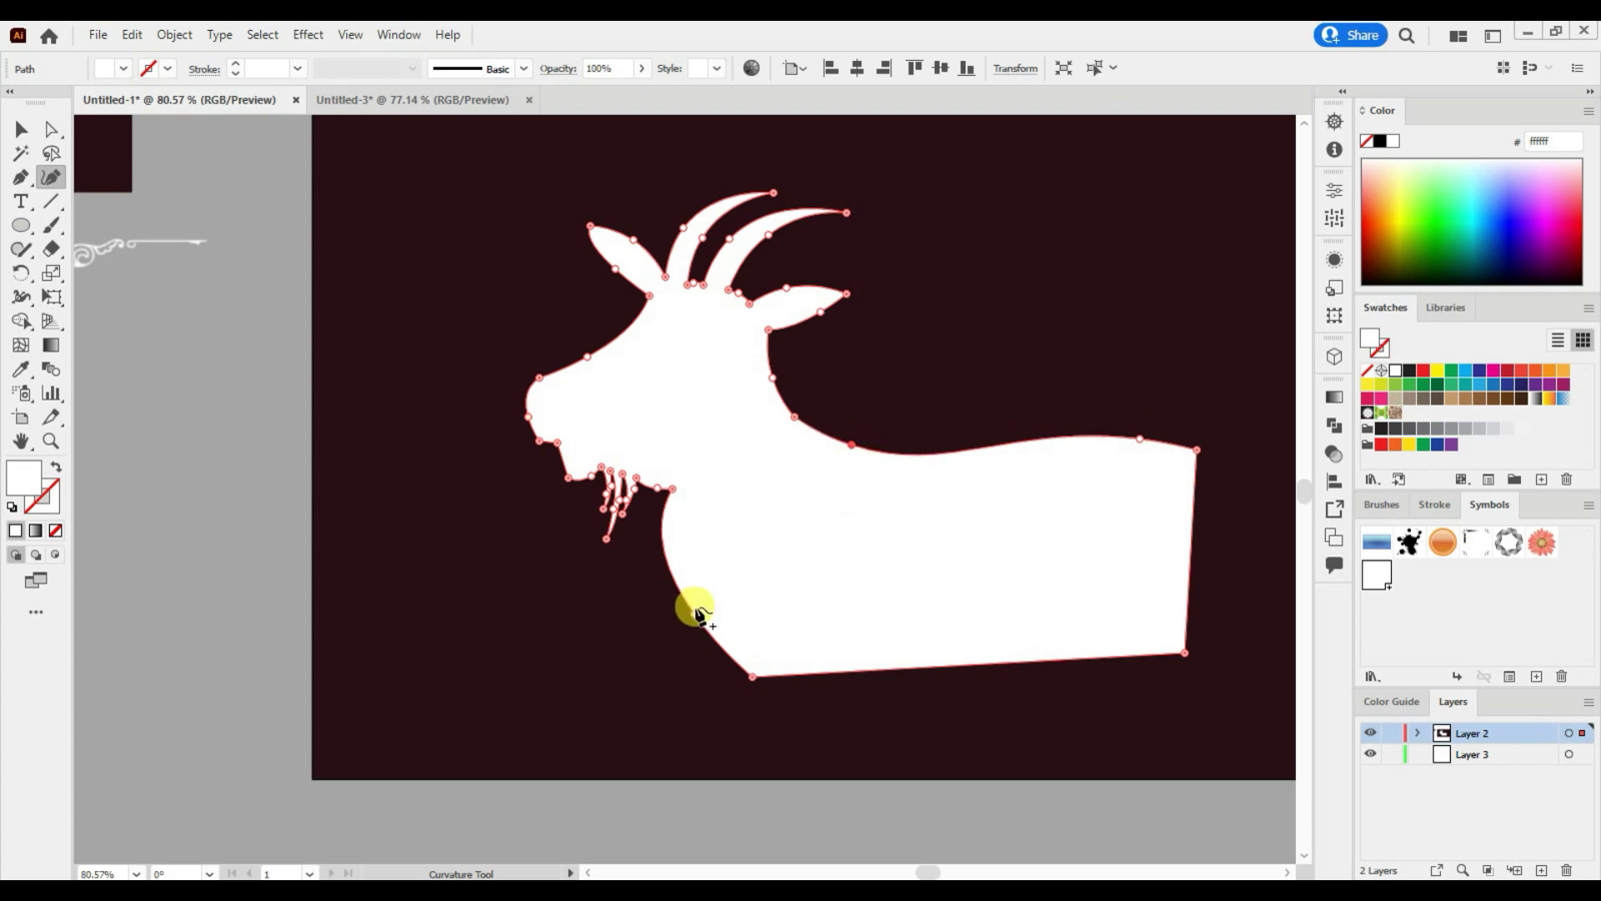
pyautogui.moveTo(697, 613); pyautogui.dragTo(691, 597)
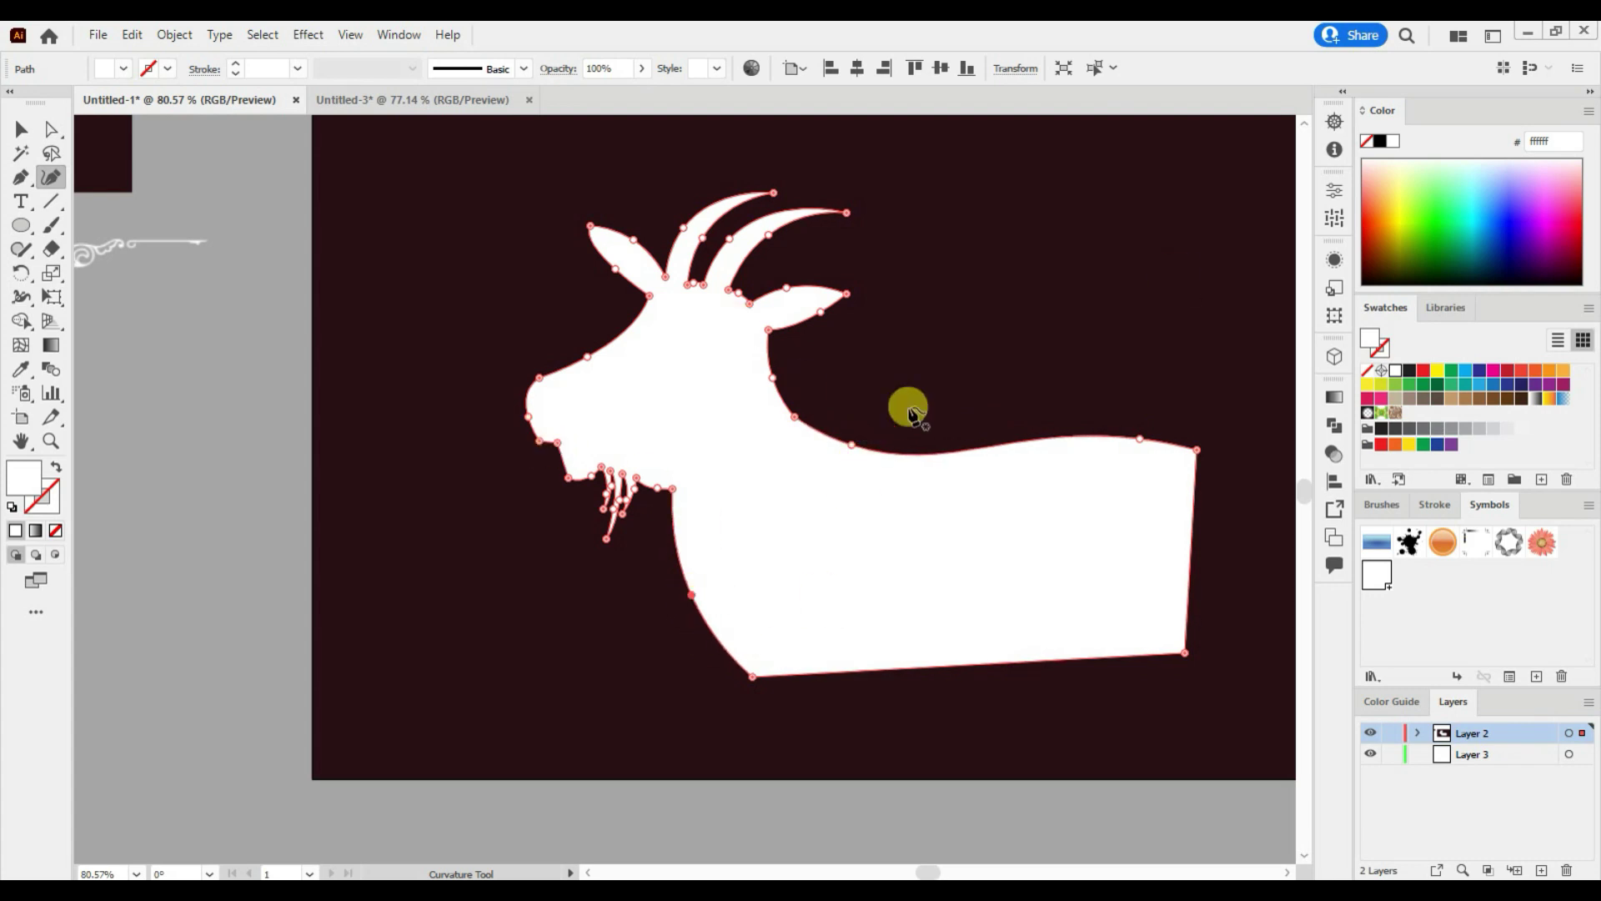
# Step: Reshape the goat's chin, notch the nose and refine the beard strands
pyautogui.press('a')
pyautogui.moveTo(570, 492); pyautogui.dragTo(568, 482)
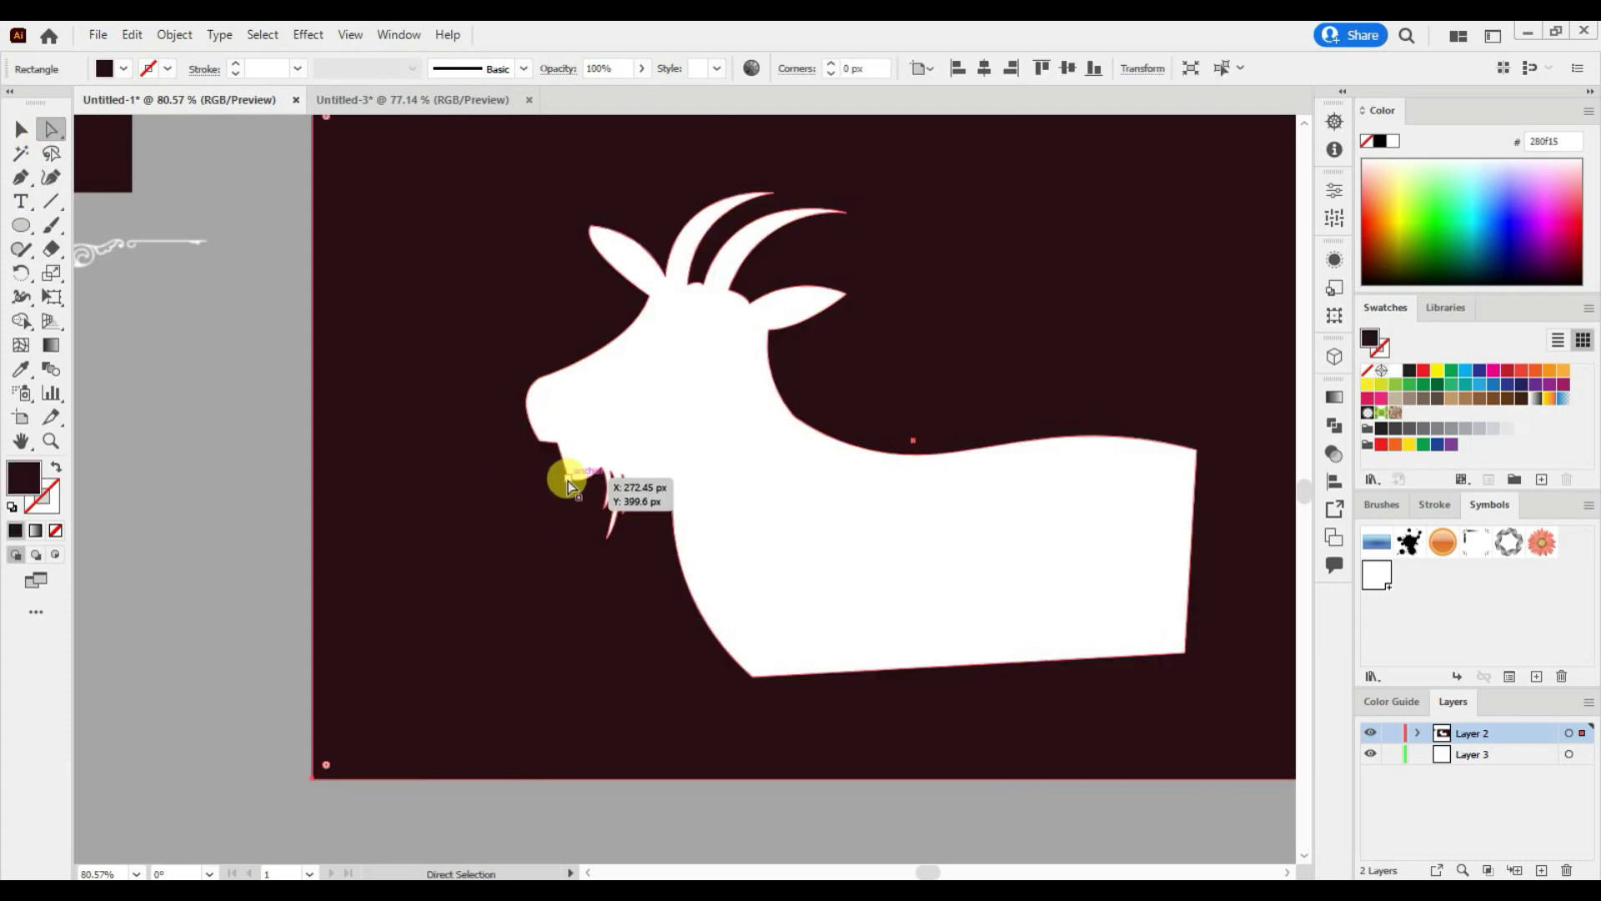
pyautogui.press('v')
pyautogui.click(553, 444)
pyautogui.click(564, 400)
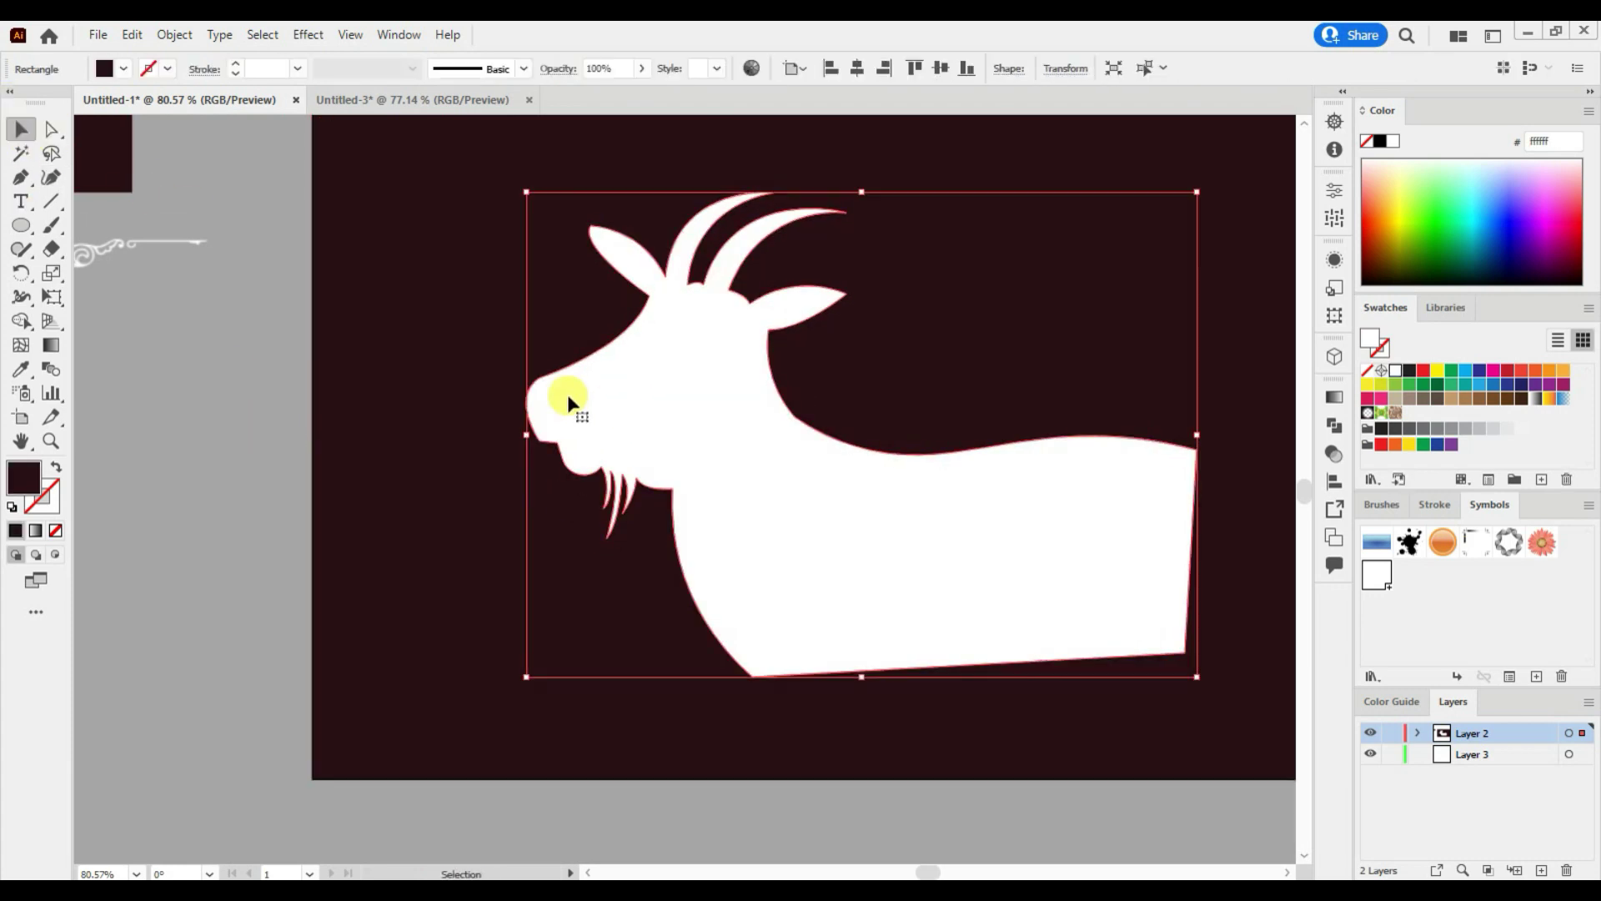
pyautogui.hotkey('shift', '`')
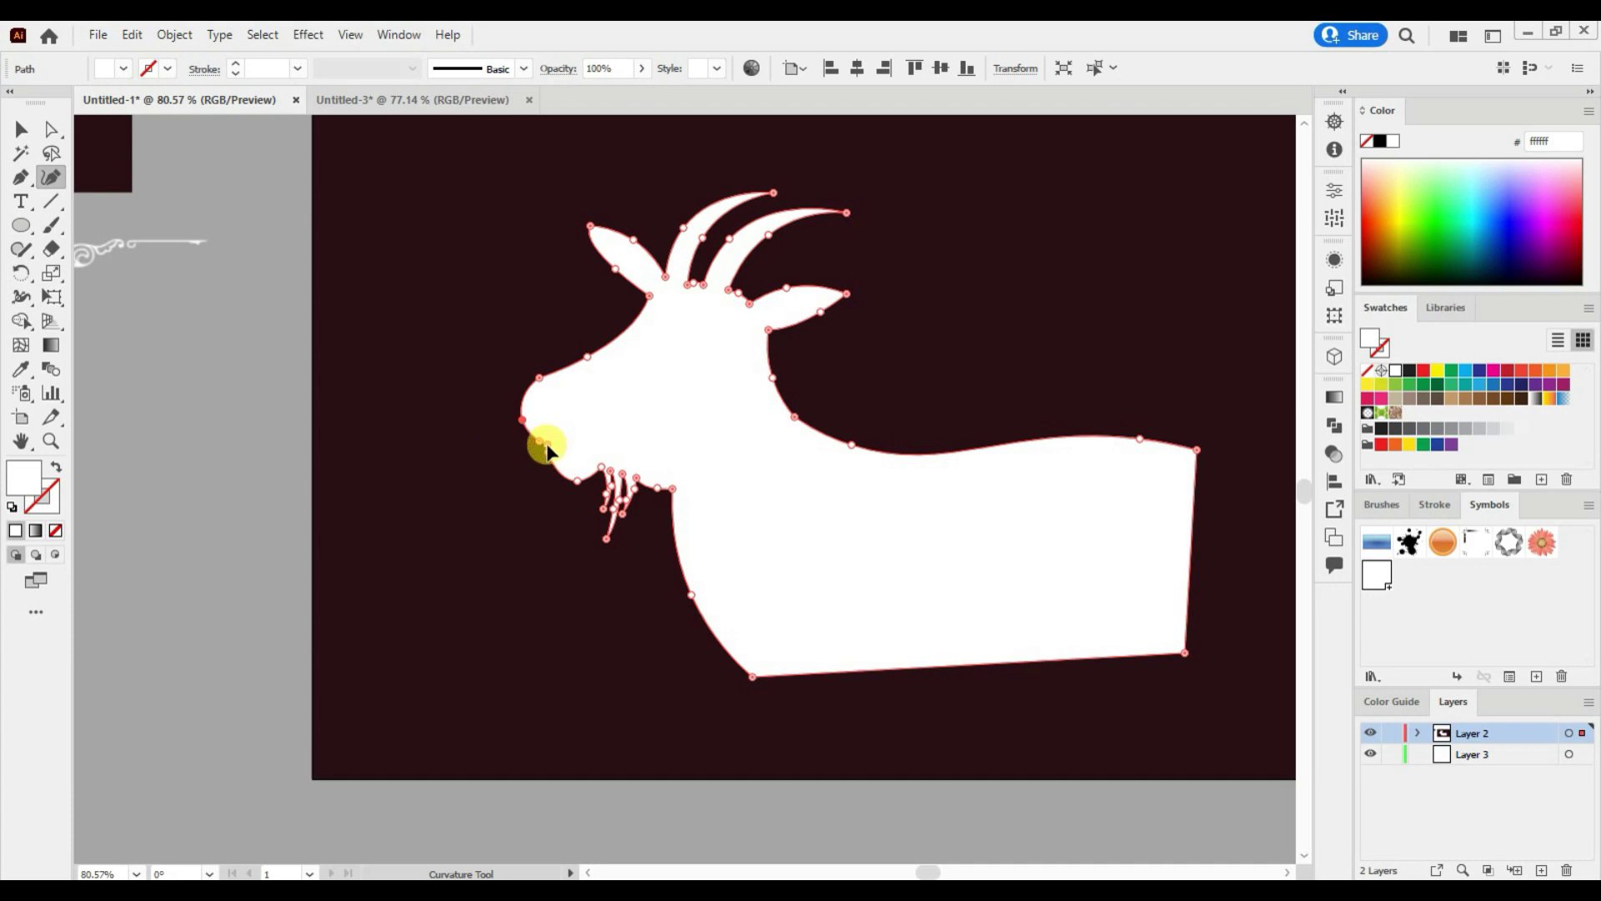
pyautogui.click(551, 442)
pyautogui.click(618, 506)
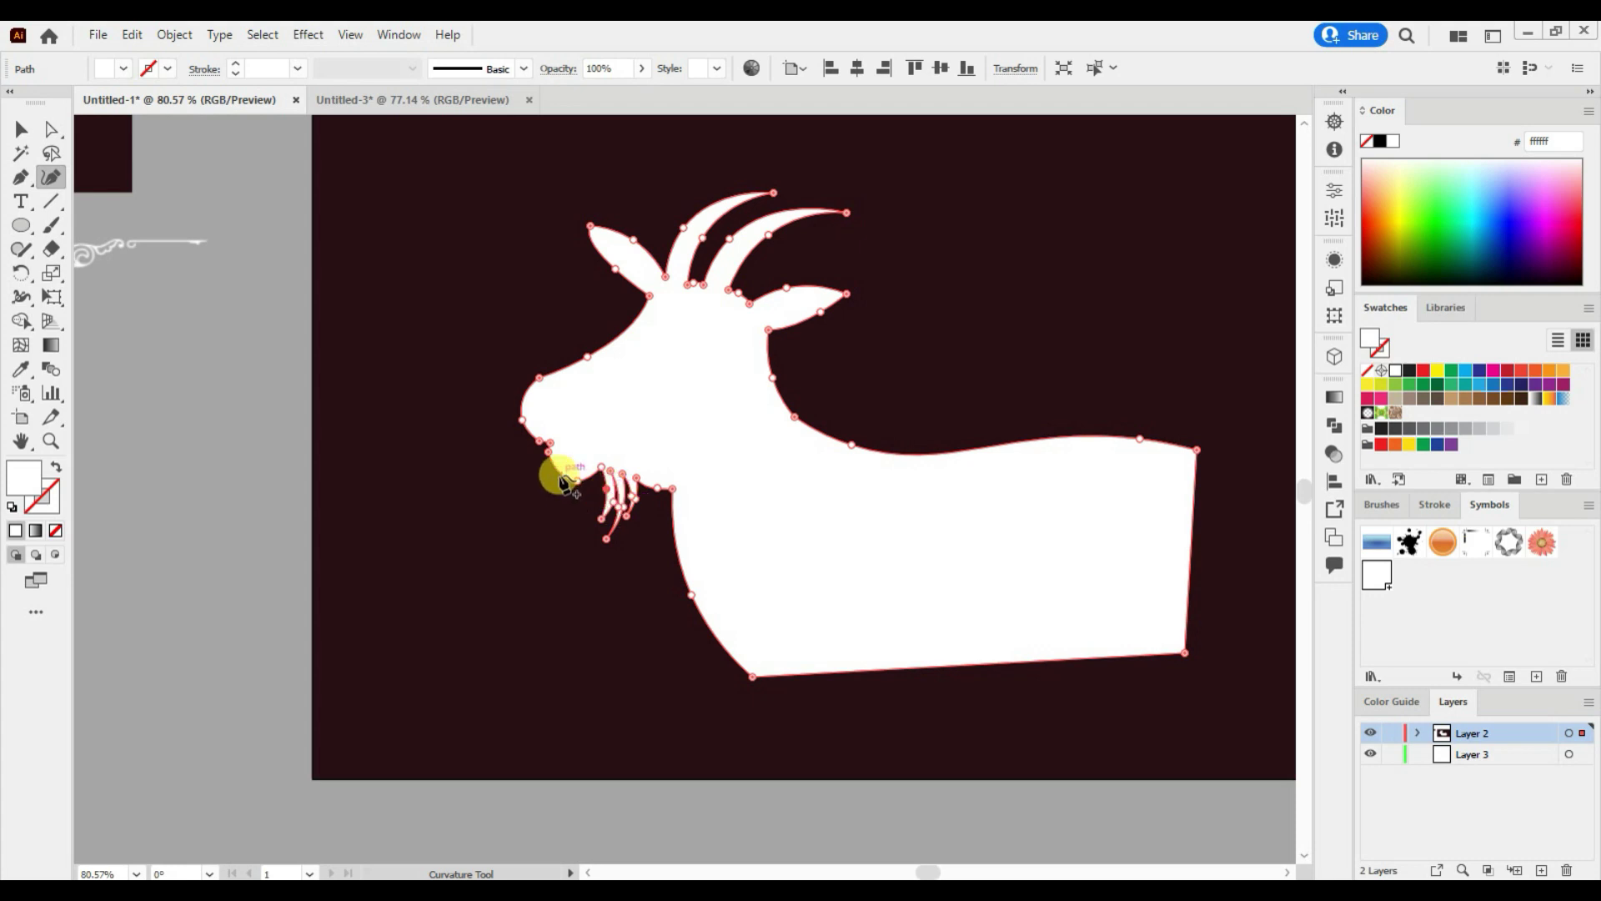
pyautogui.click(21, 130)
pyautogui.click(392, 555)
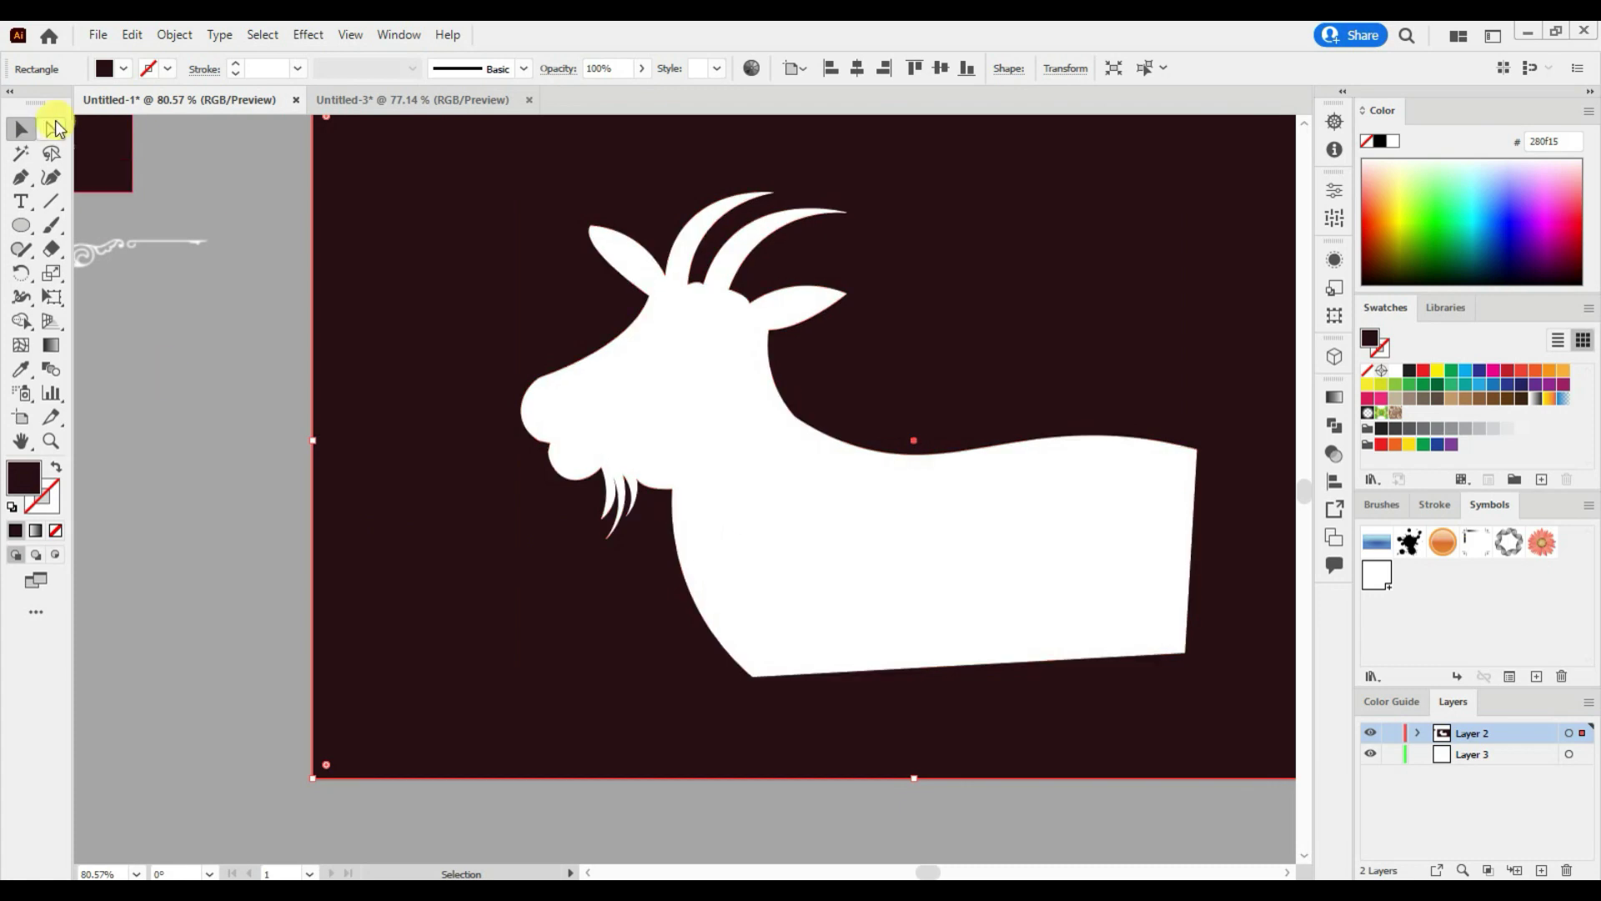
# Step: Raise the goat's throat anchor and fine-tune the throat curve
pyautogui.click(51, 129)
pyautogui.click(677, 496)
pyautogui.moveTo(677, 496); pyautogui.dragTo(673, 469)
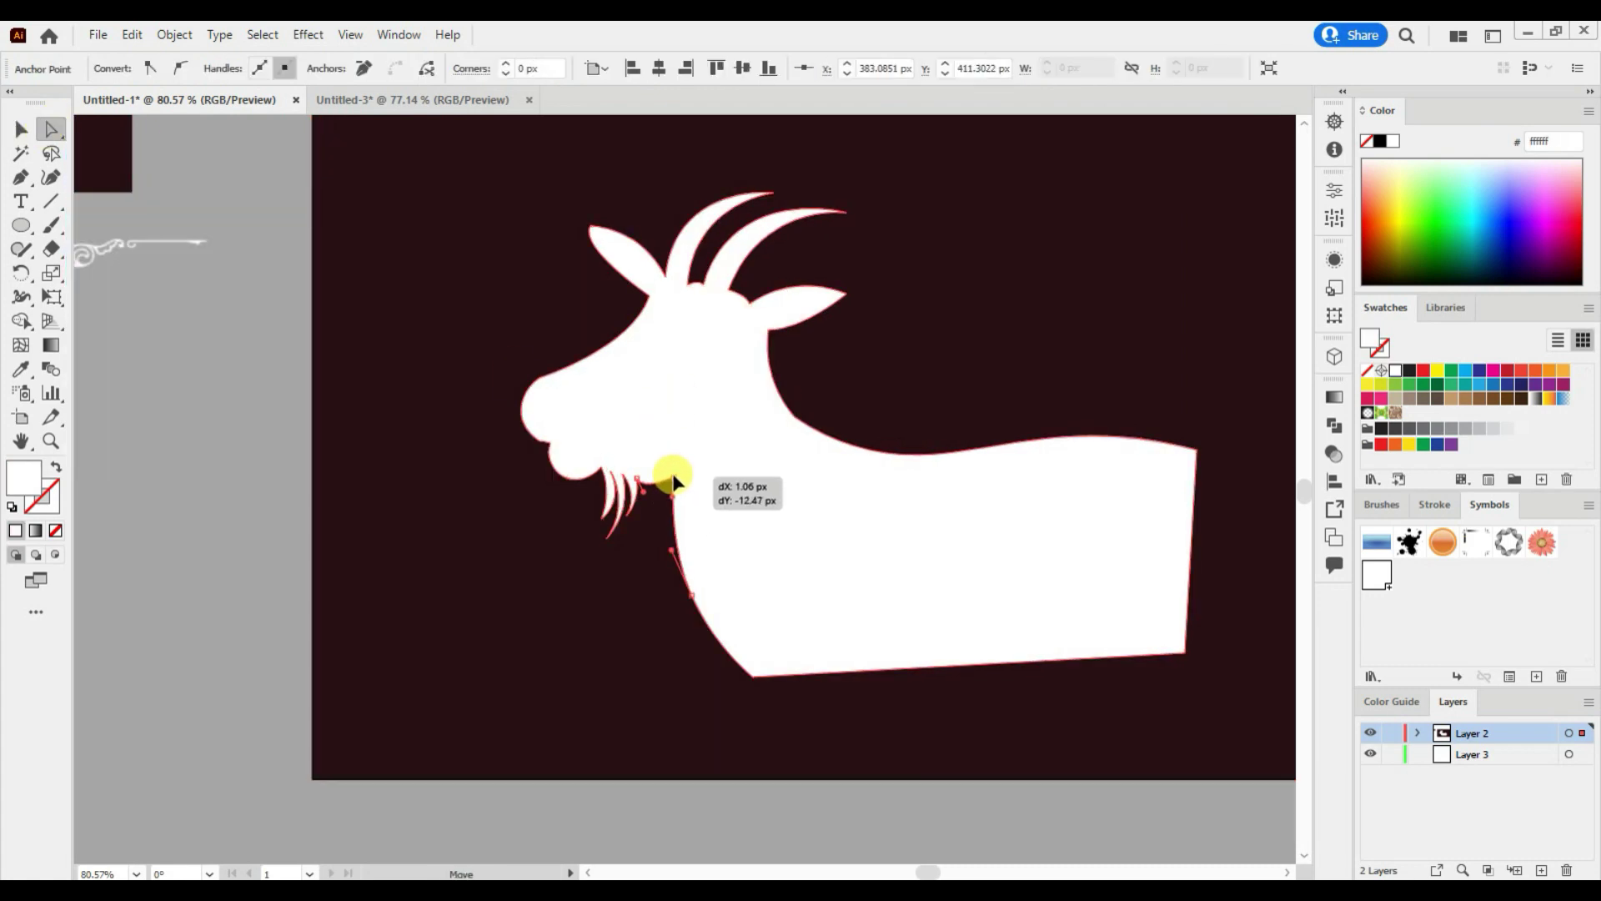
pyautogui.moveTo(672, 475); pyautogui.dragTo(670, 473)
pyautogui.click(531, 492)
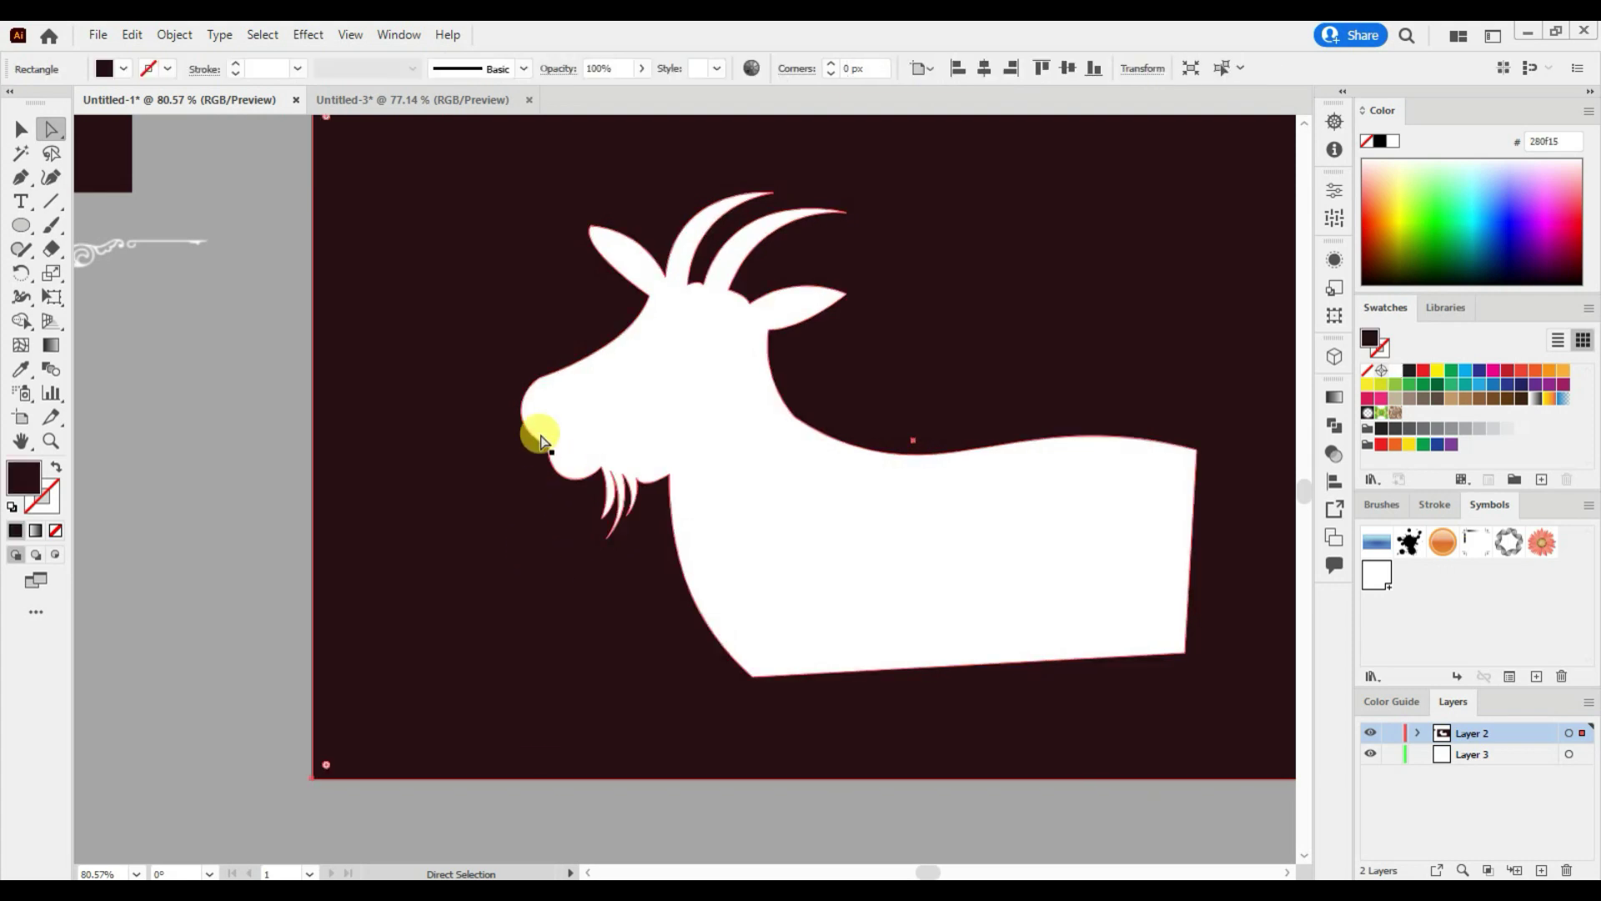
pyautogui.moveTo(498, 353); pyautogui.dragTo(578, 437)
pyautogui.hotkey('ctrl', 'z')
pyautogui.click(1416, 732)
pyautogui.hotkey('ctrl', 'shift', 'a')
pyautogui.hotkey('ctrl', '-')
# Step: Reflect the goat across the vertical axis so it faces right
pyautogui.press('v')
pyautogui.click(900, 480)
pyautogui.rightClick(900, 481)
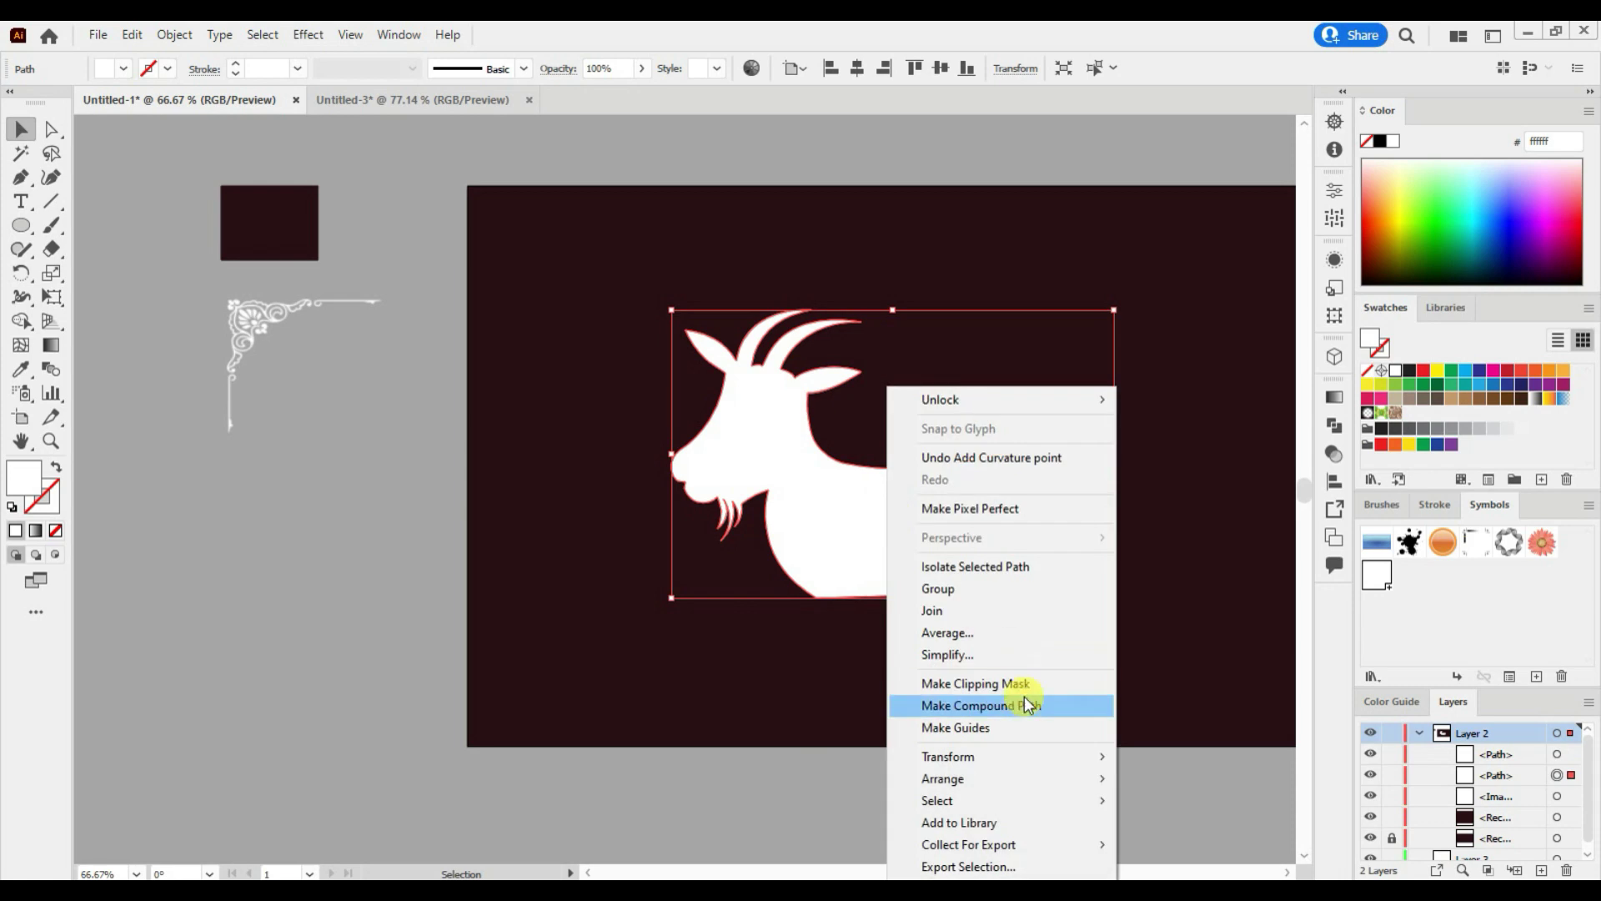
pyautogui.click(1154, 699)
pyautogui.click(1036, 397)
pyautogui.click(1170, 604)
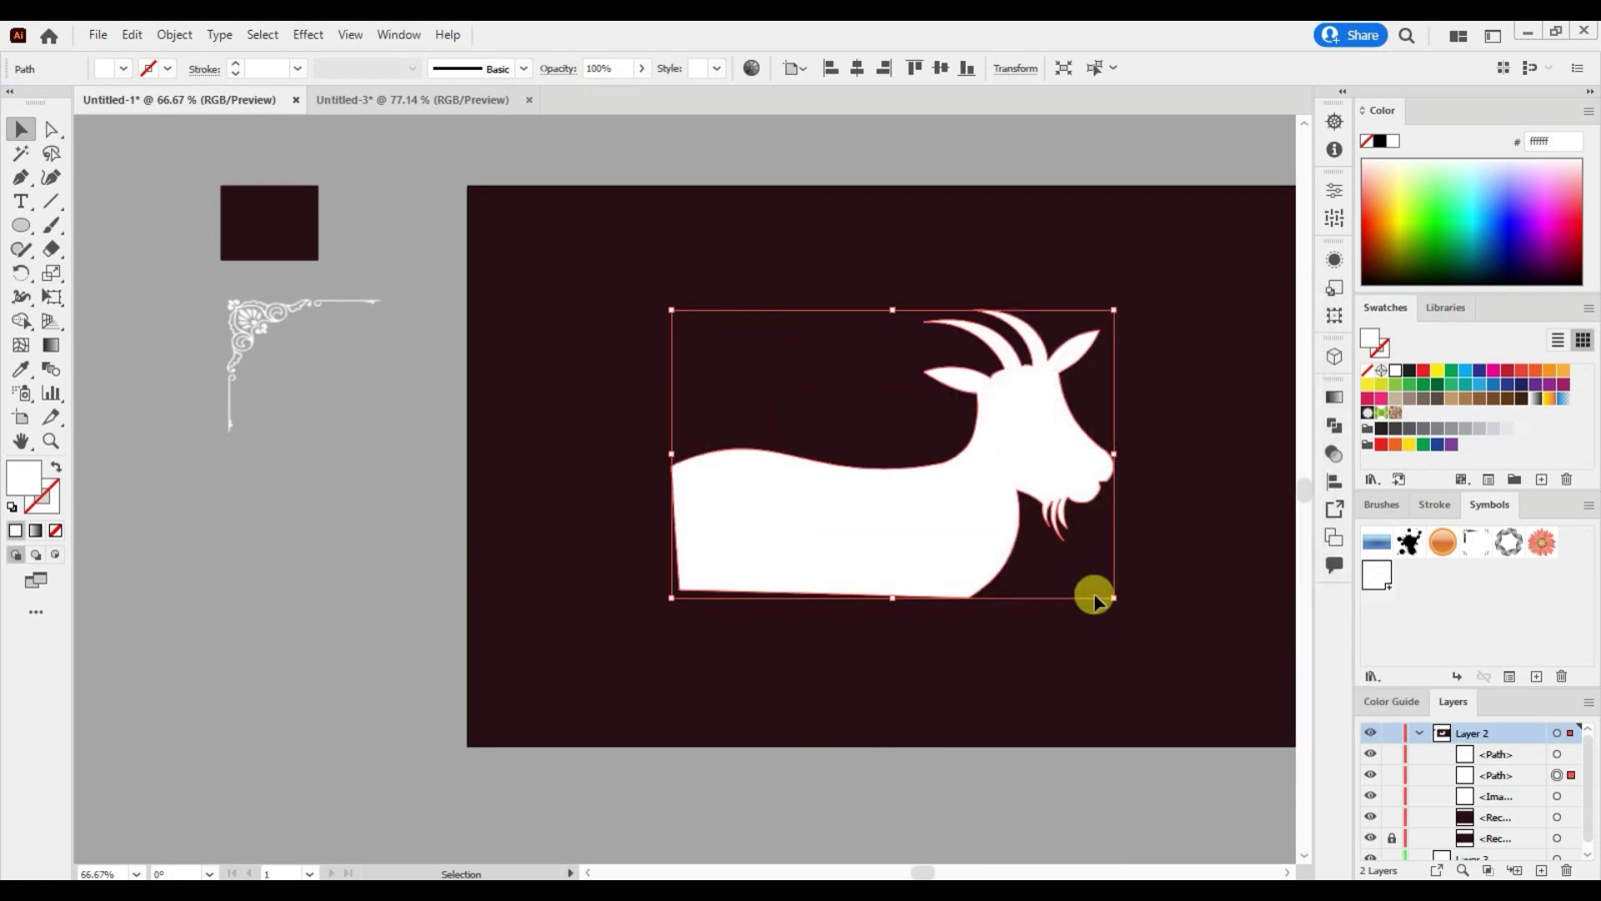
# Step: Move the mirrored goat toward the right side of the artboard and slightly up
pyautogui.hscroll(3, 1022, 662)
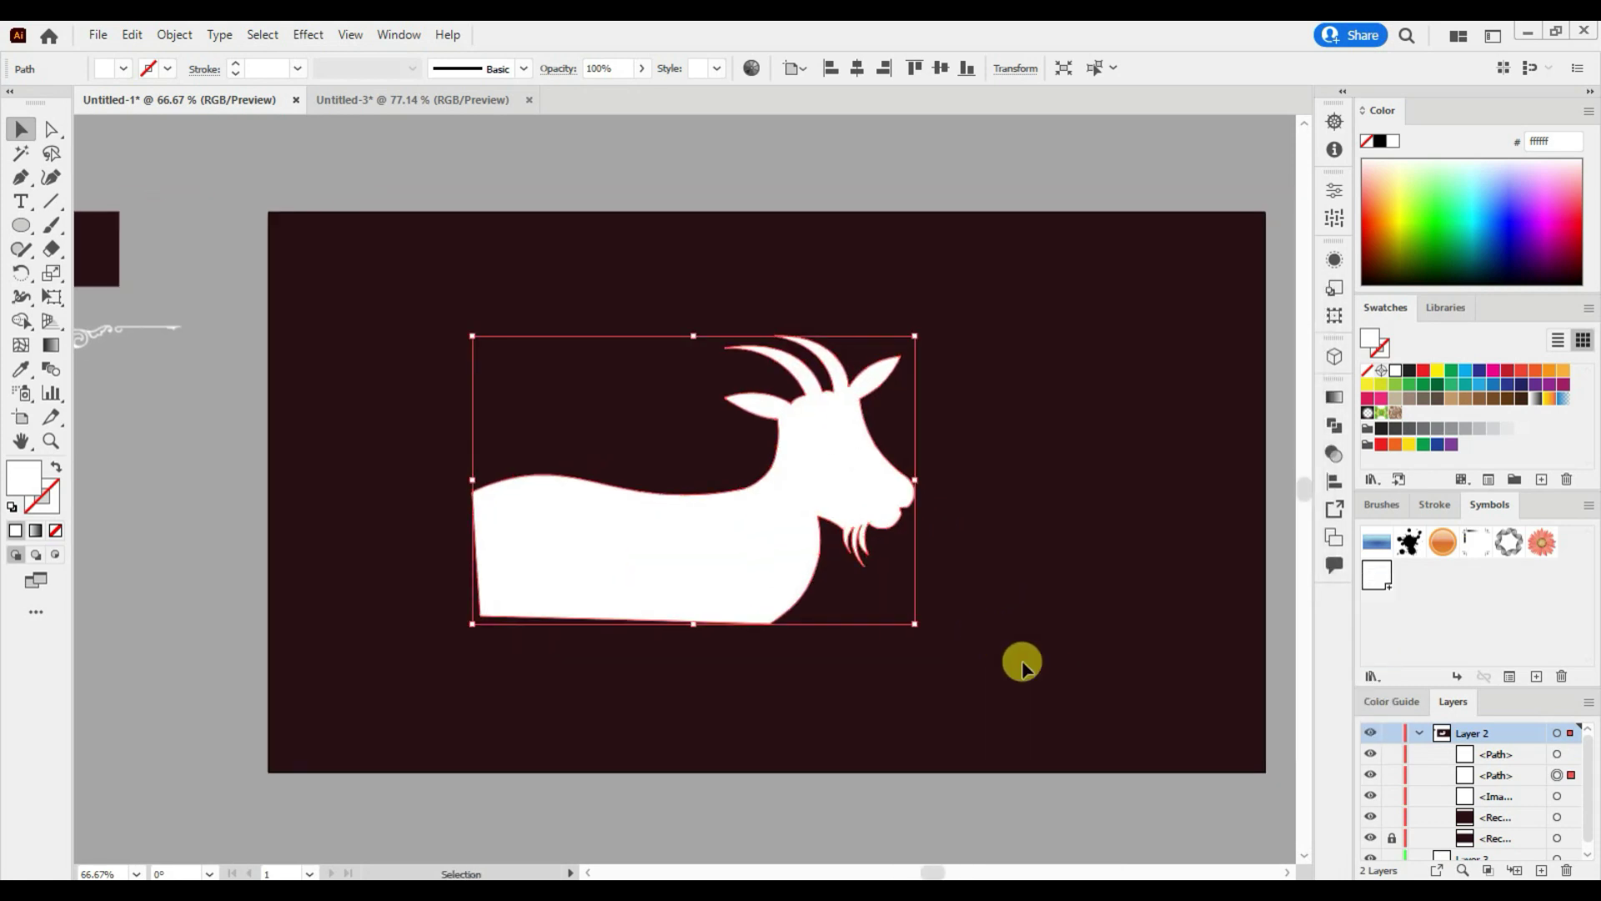
pyautogui.moveTo(722, 552); pyautogui.dragTo(835, 530)
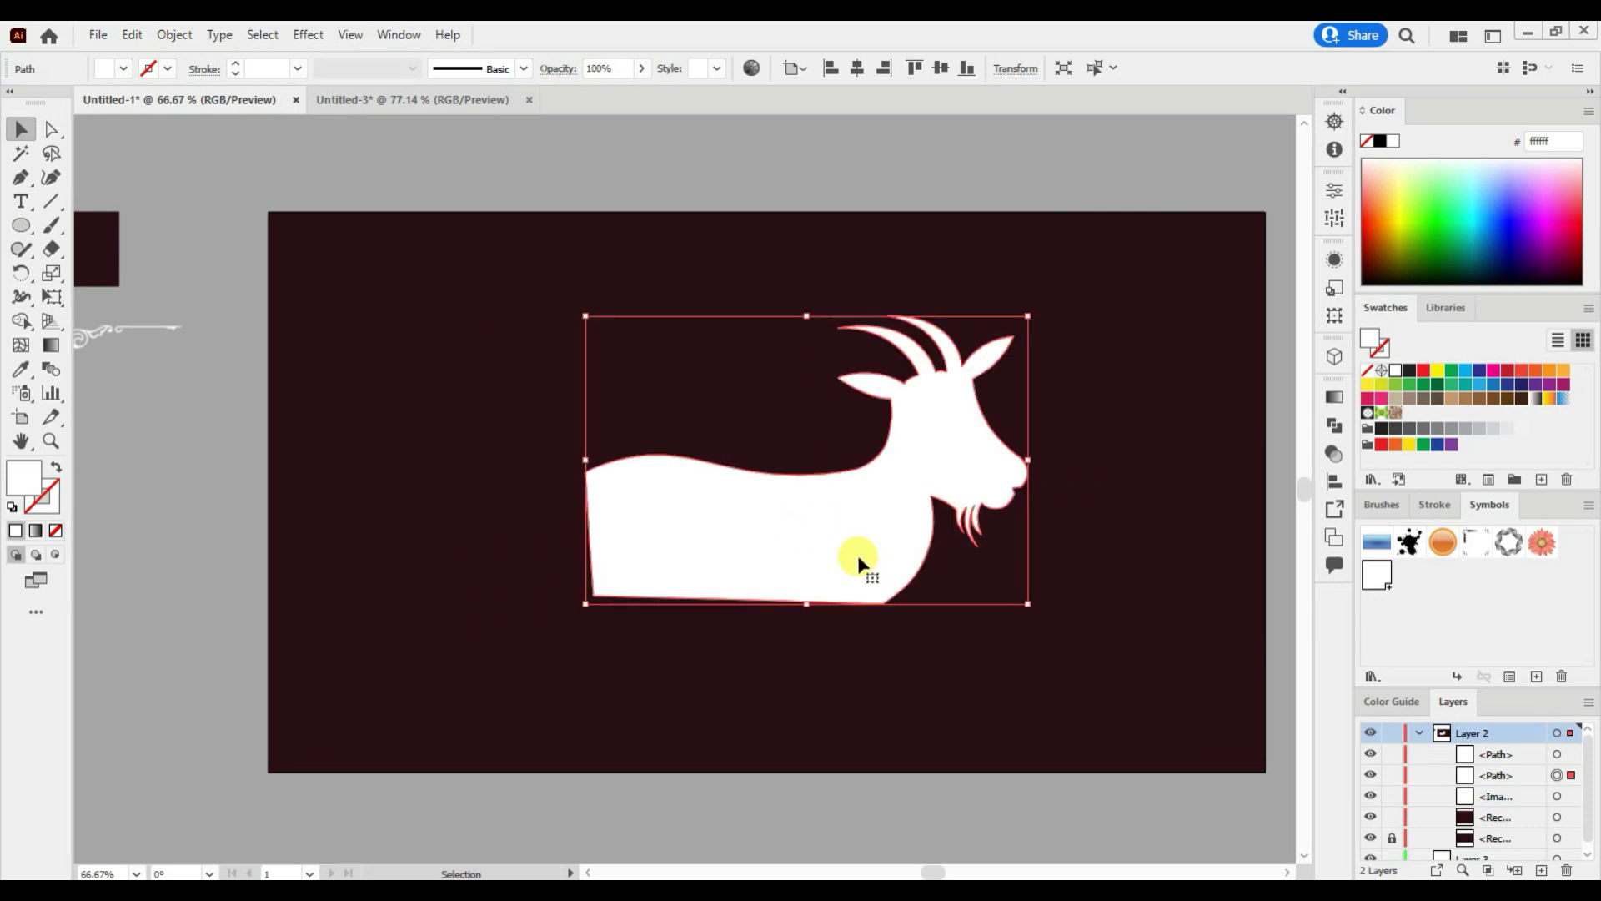
pyautogui.click(915, 704)
pyautogui.moveTo(740, 518); pyautogui.dragTo(790, 519)
pyautogui.moveTo(770, 590); pyautogui.dragTo(810, 574)
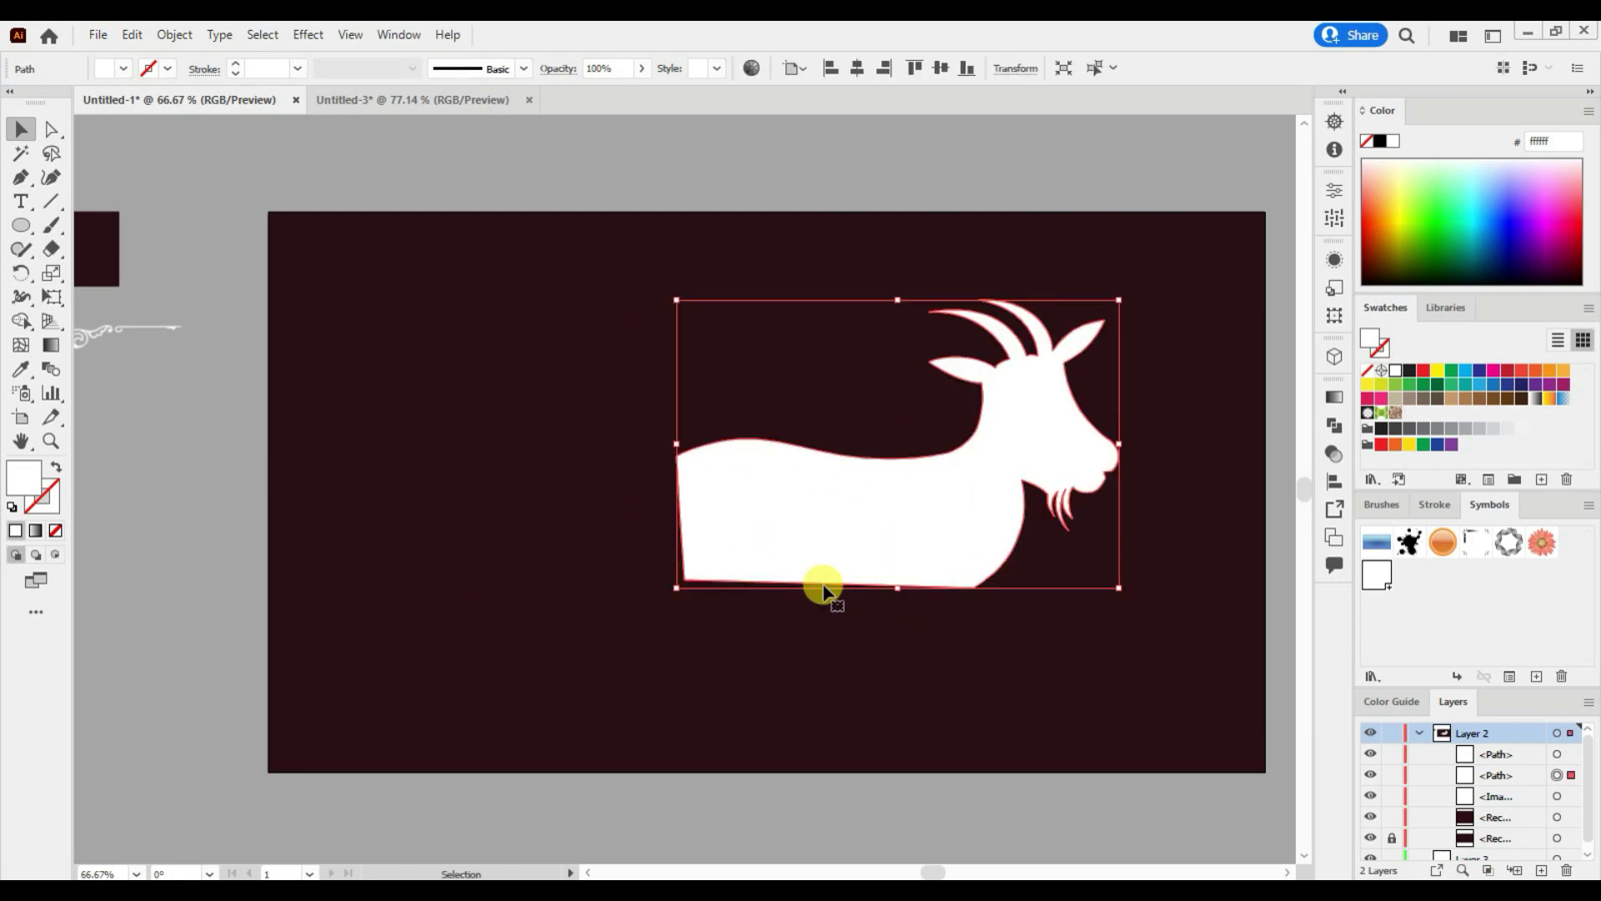
pyautogui.click(805, 675)
pyautogui.click(21, 225)
# Step: Draw a large white circle and place a slightly smaller red copy offset up-right on top
pyautogui.moveTo(482, 488); pyautogui.dragTo(686, 693)
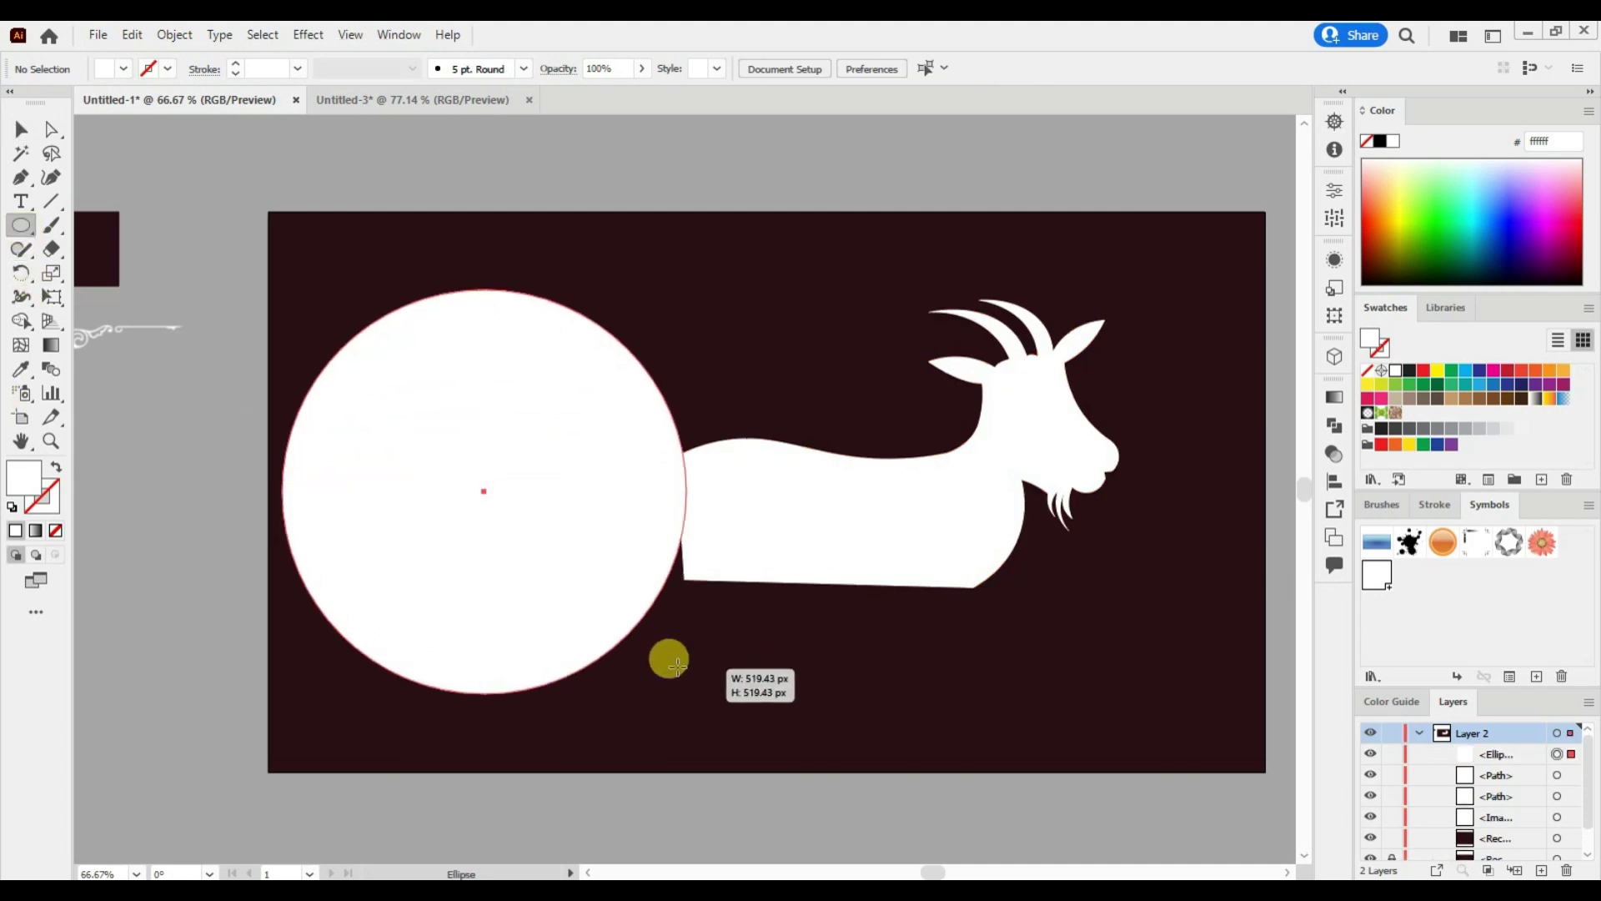
pyautogui.click(132, 35)
pyautogui.hotkey('ctrl', 'c')
pyautogui.click(154, 166)
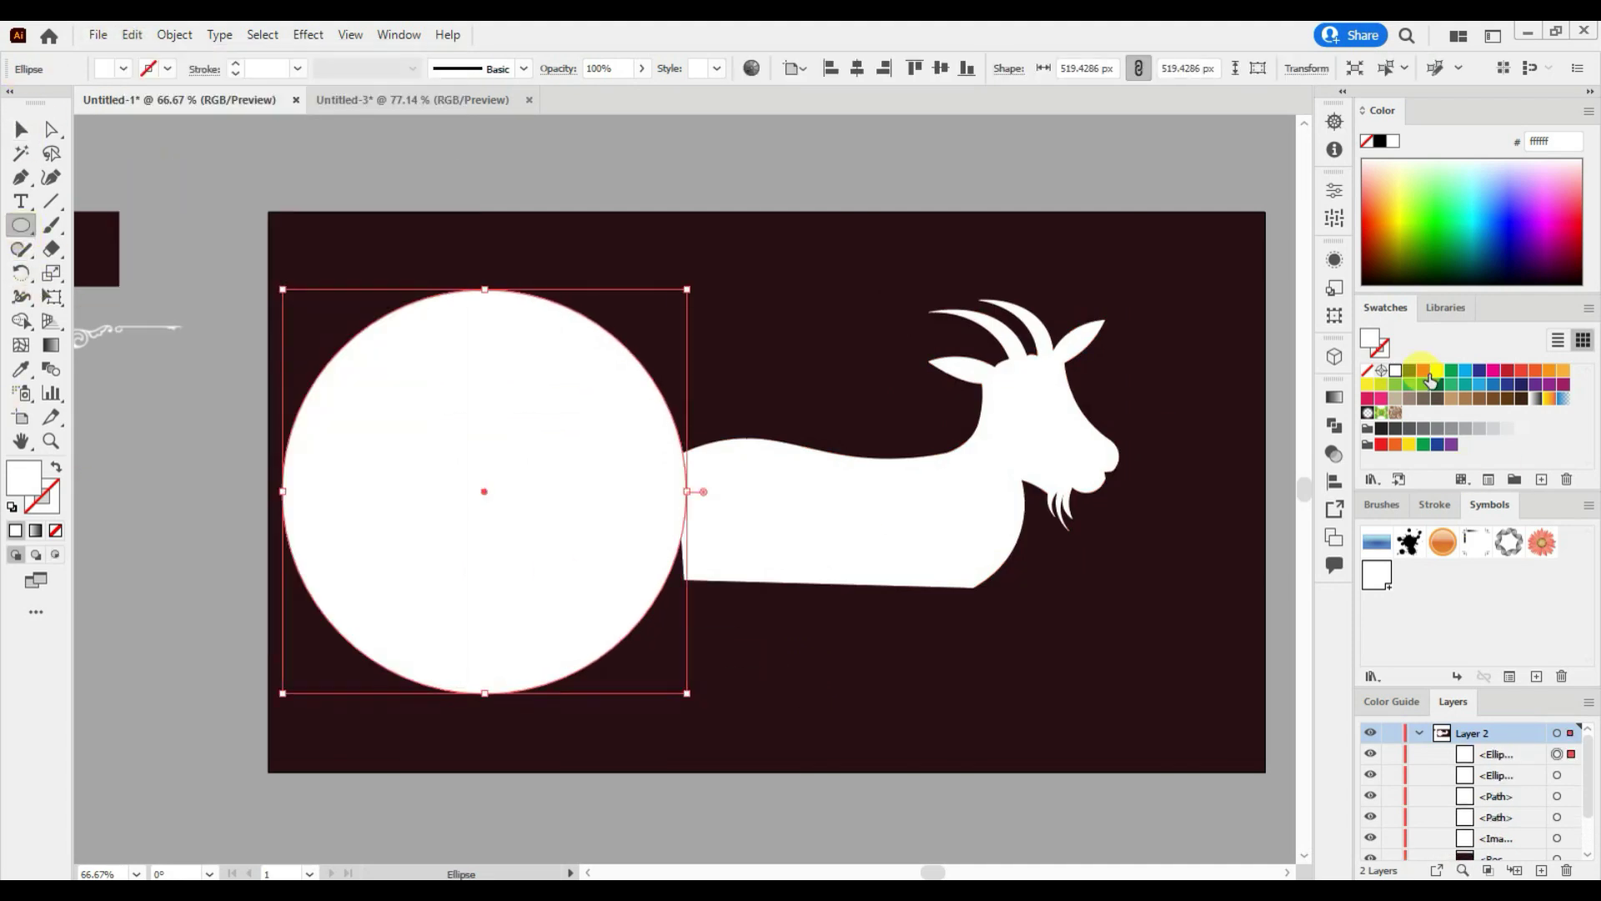
pyautogui.click(1424, 371)
pyautogui.click(21, 129)
pyautogui.click(557, 511)
pyautogui.moveTo(557, 511); pyautogui.dragTo(641, 483)
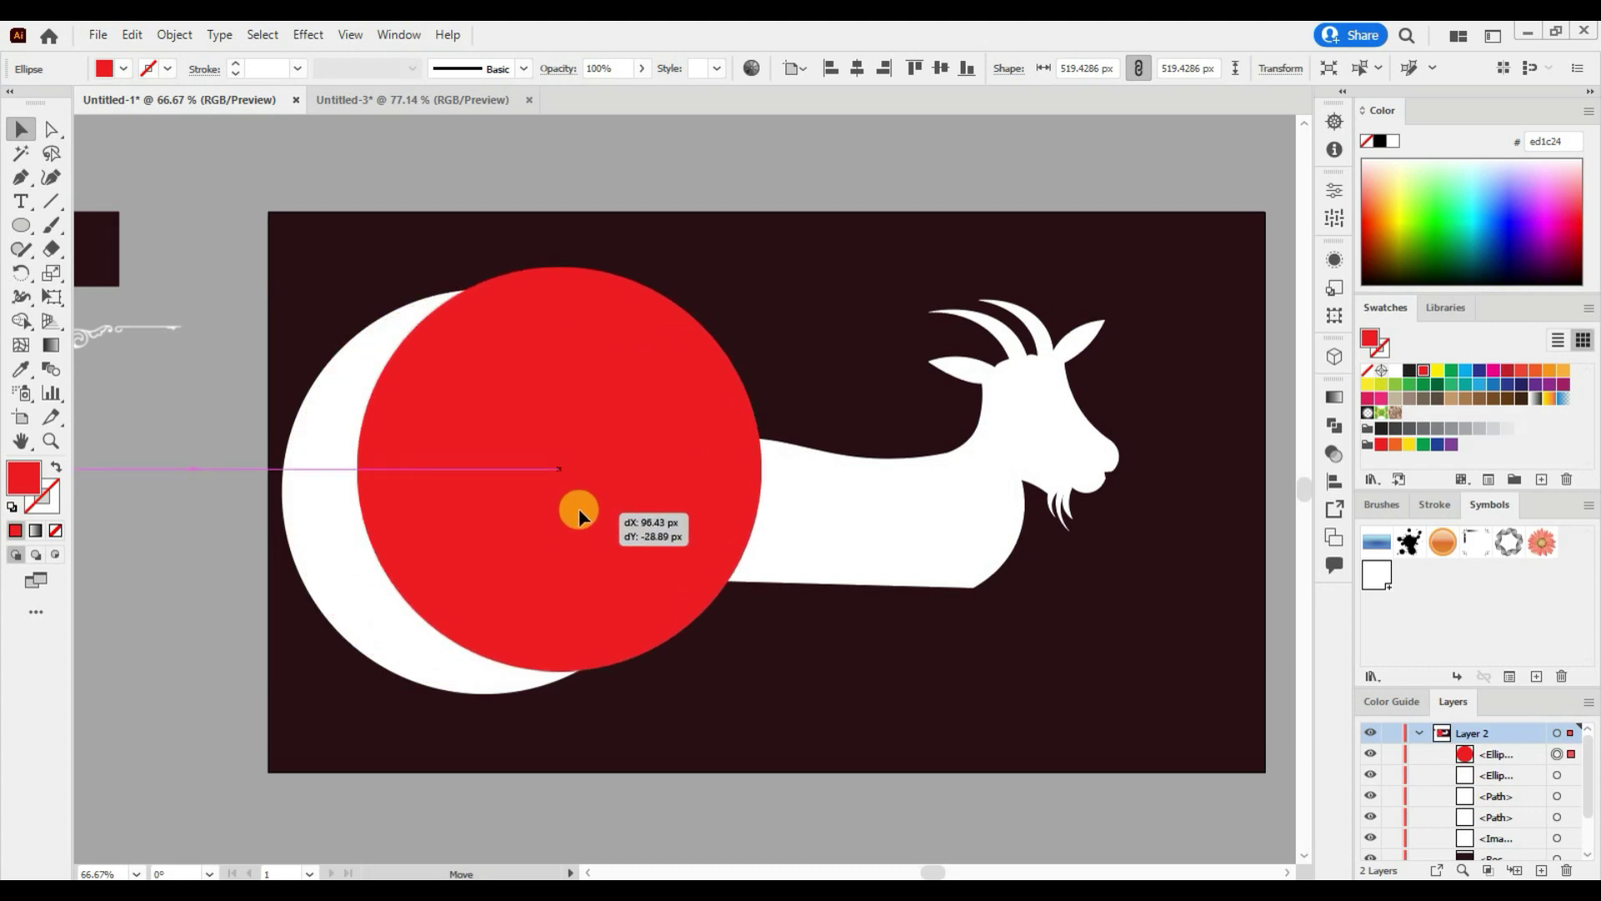
pyautogui.moveTo(770, 666); pyautogui.dragTo(718, 634)
pyautogui.moveTo(526, 513); pyautogui.dragTo(530, 510)
# Step: Cut the red circle from the white one with Pathfinder Minus Front to form a crescent
pyautogui.keyDown('shift'); pyautogui.click(404, 625); pyautogui.keyUp('shift')
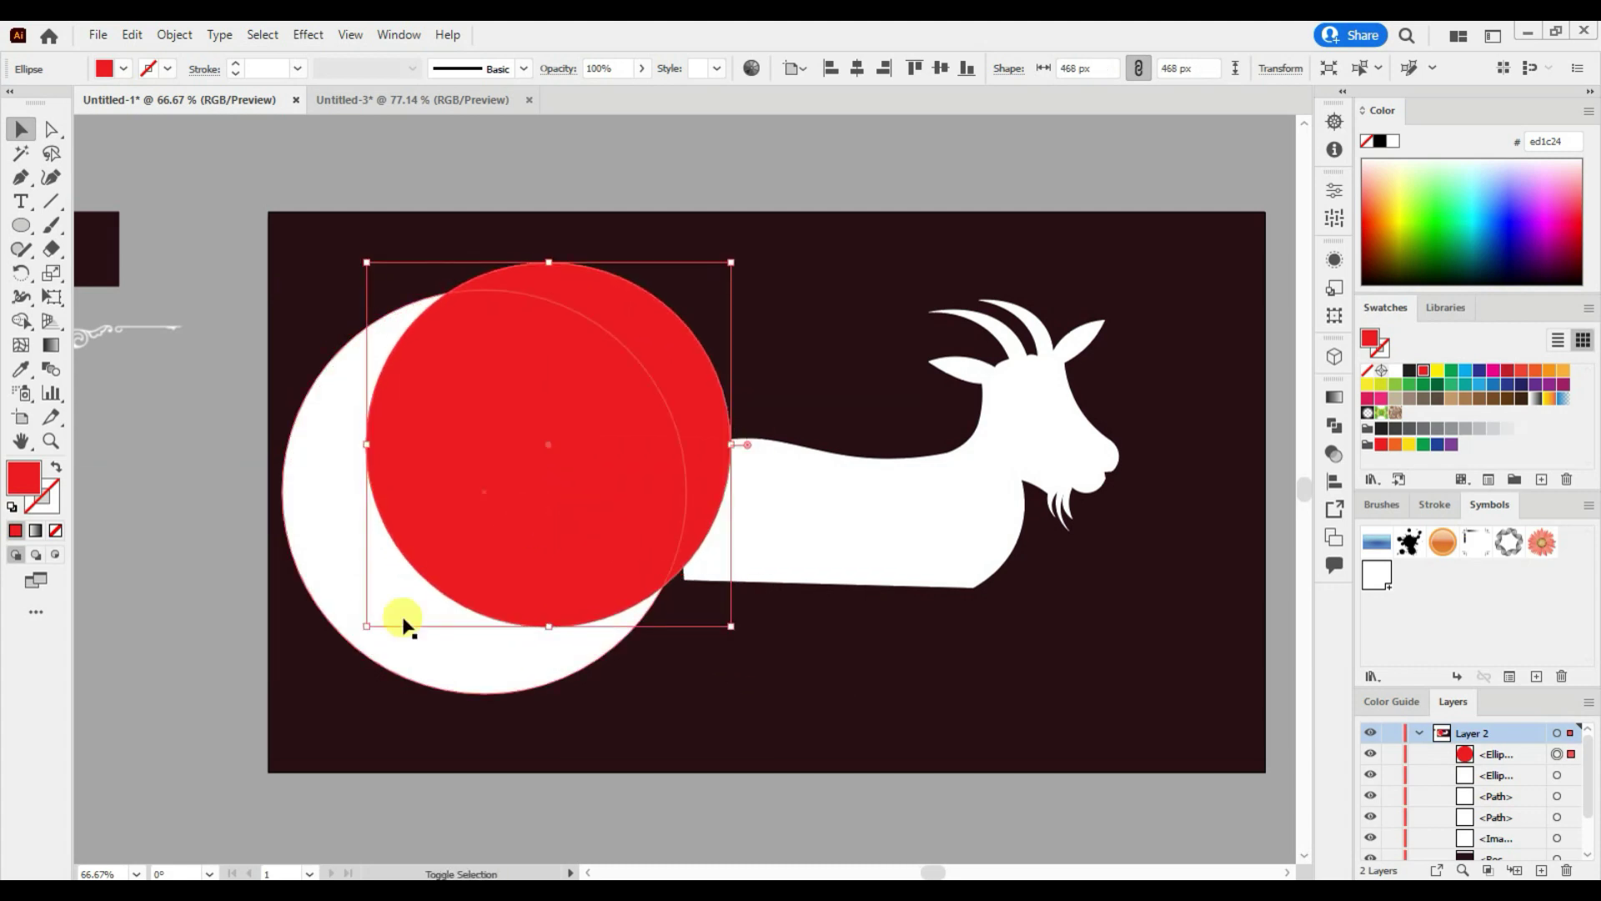
pyautogui.click(1334, 453)
pyautogui.click(1150, 440)
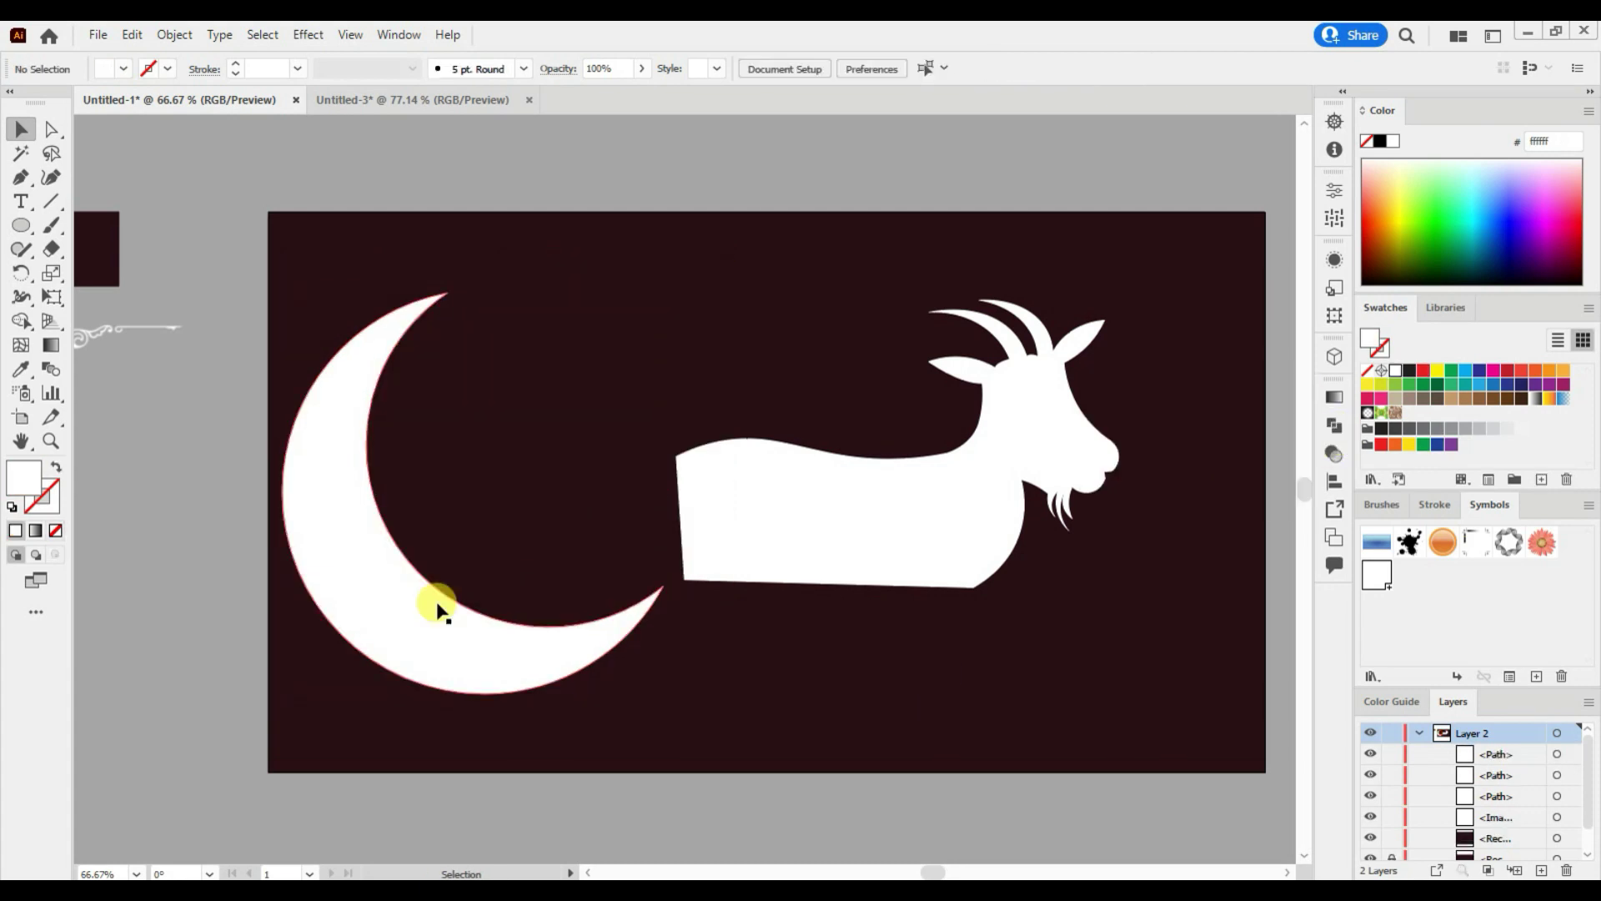
pyautogui.moveTo(436, 608); pyautogui.dragTo(387, 649)
pyautogui.click(175, 364)
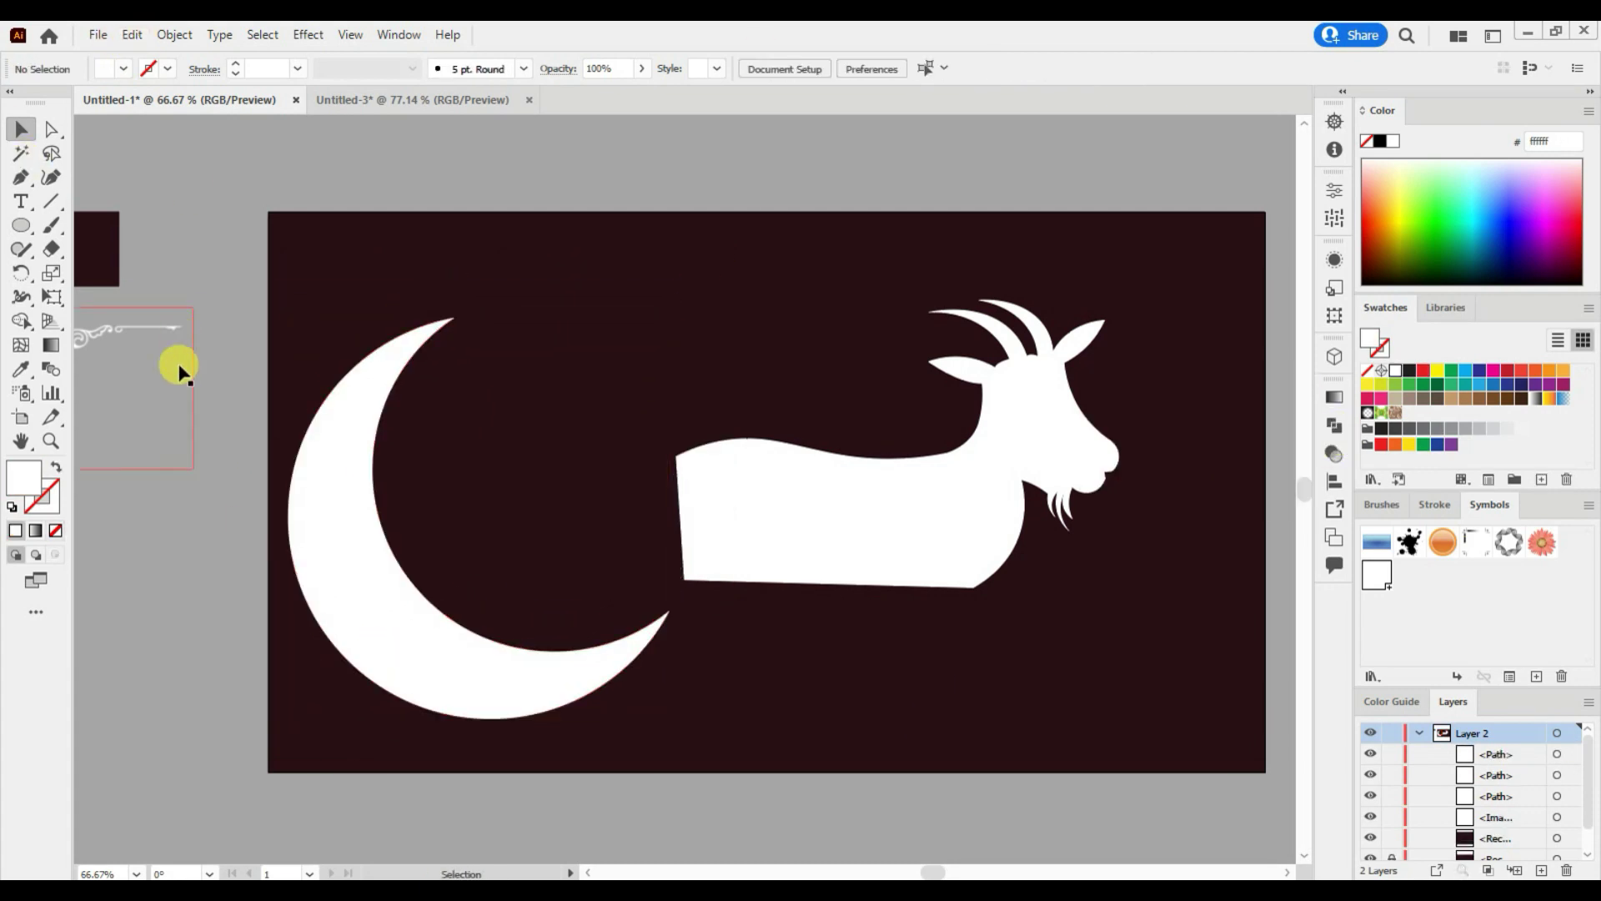
pyautogui.click(376, 603)
# Step: Paste a light grey copy of the crescent in front, slightly offset
pyautogui.click(131, 34)
pyautogui.click(164, 130)
pyautogui.click(132, 34)
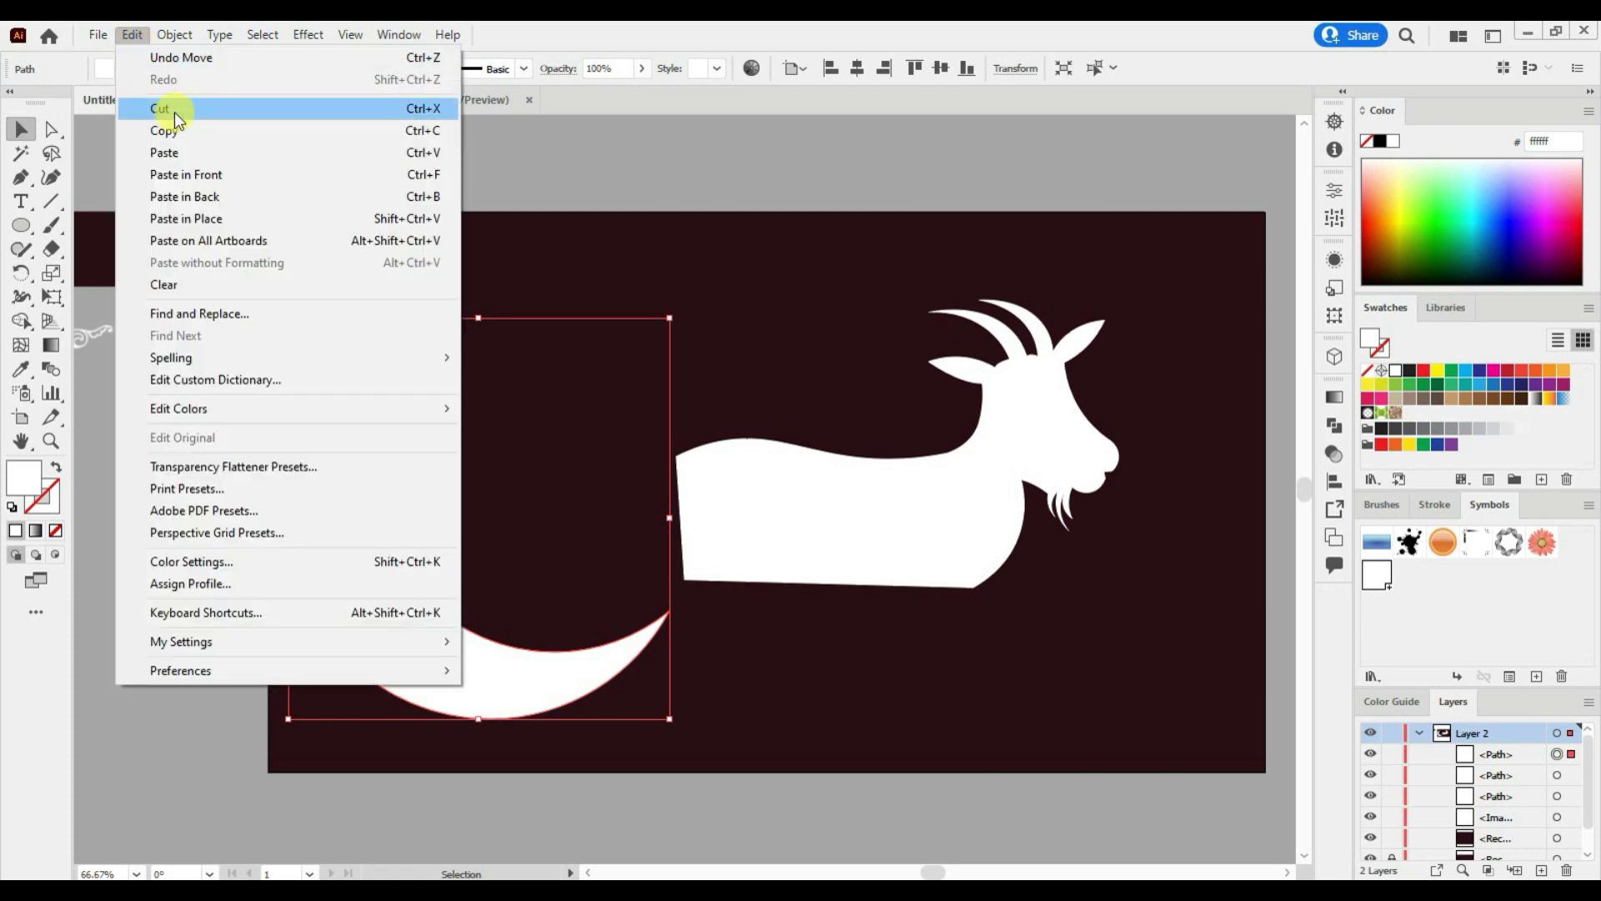
pyautogui.click(193, 177)
pyautogui.moveTo(365, 577); pyautogui.dragTo(395, 569)
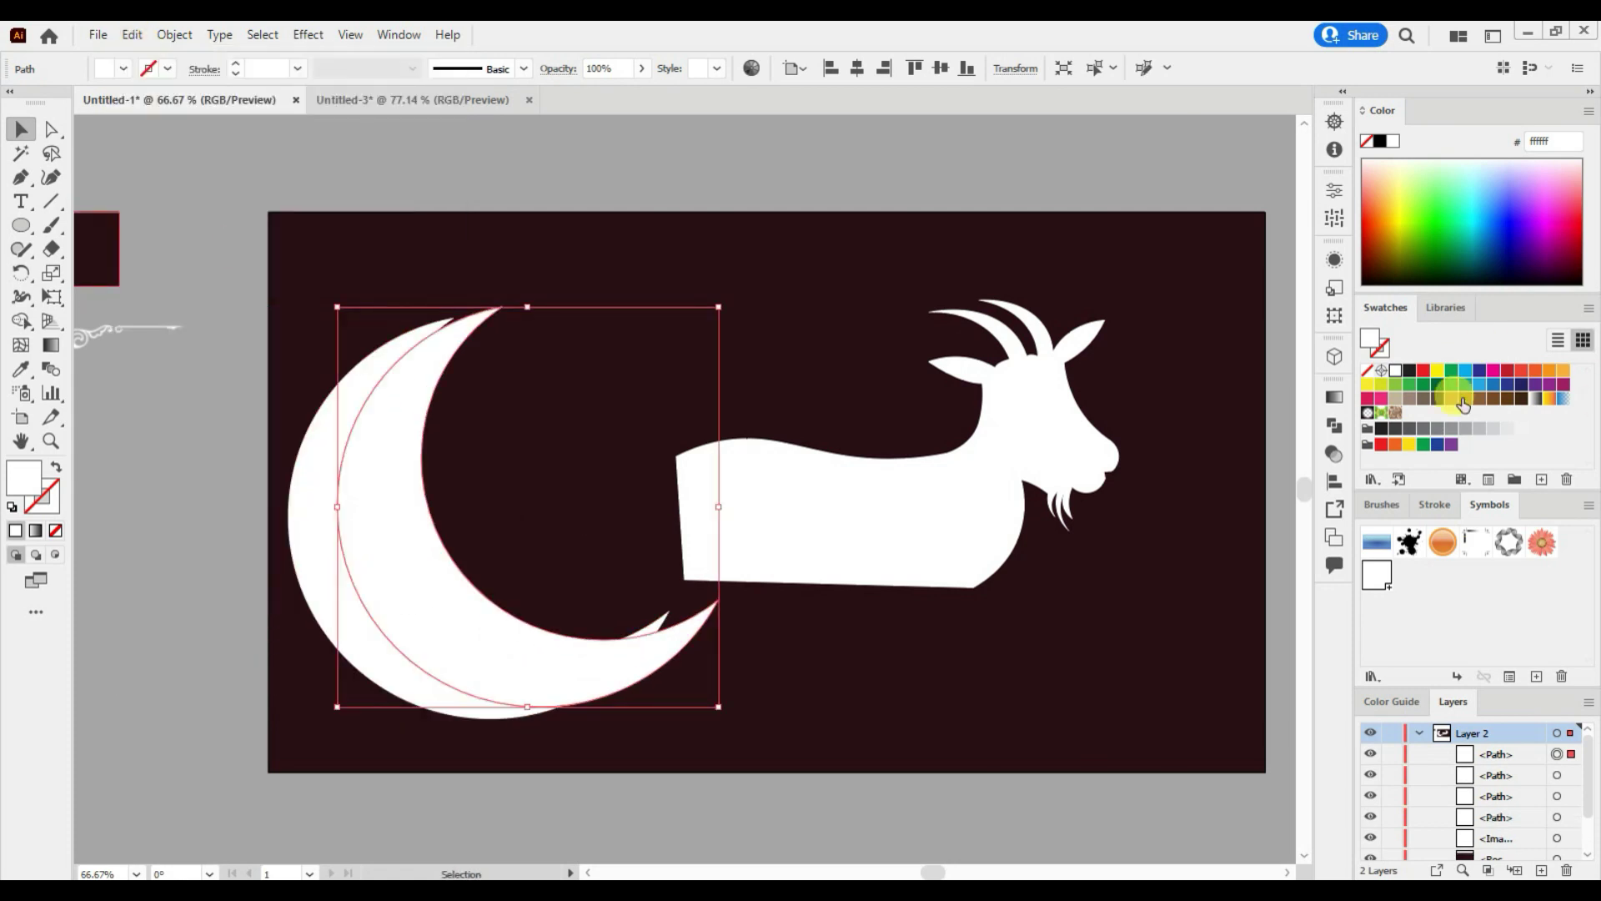
pyautogui.click(1508, 428)
pyautogui.moveTo(521, 655)
pyautogui.mouseDown()
pyautogui.moveTo(502, 653)
pyautogui.moveTo(697, 697)
pyautogui.mouseUp()
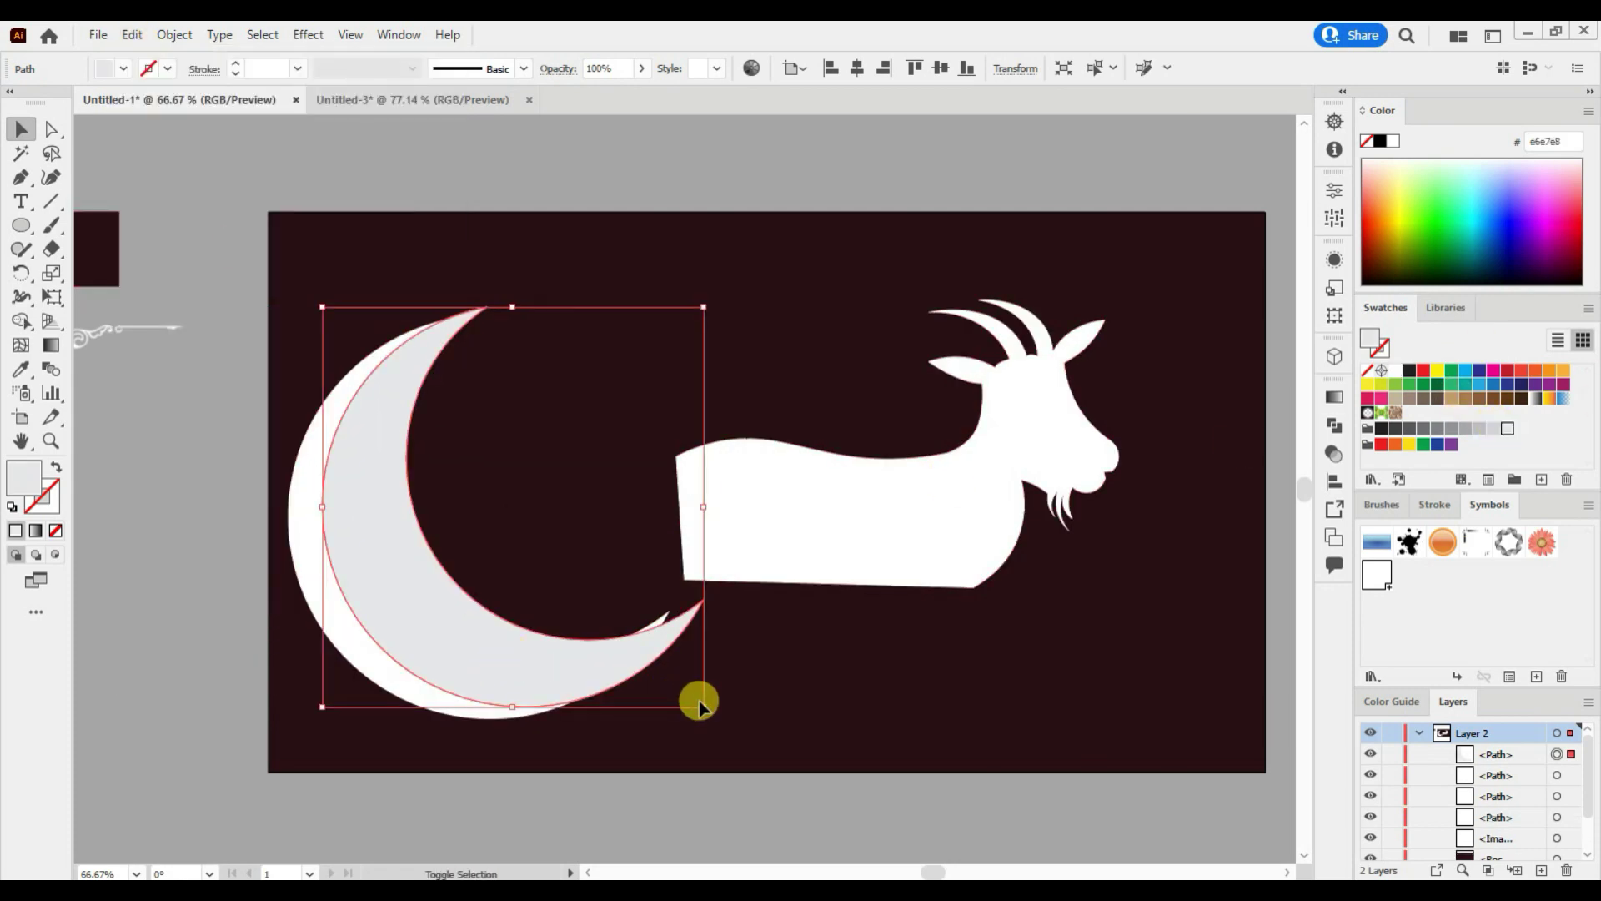
# Step: Move, resize and arrow-nudge the grey crescent into alignment over the white one
pyautogui.moveTo(523, 615); pyautogui.dragTo(525, 618)
pyautogui.moveTo(666, 668); pyautogui.dragTo(685, 687)
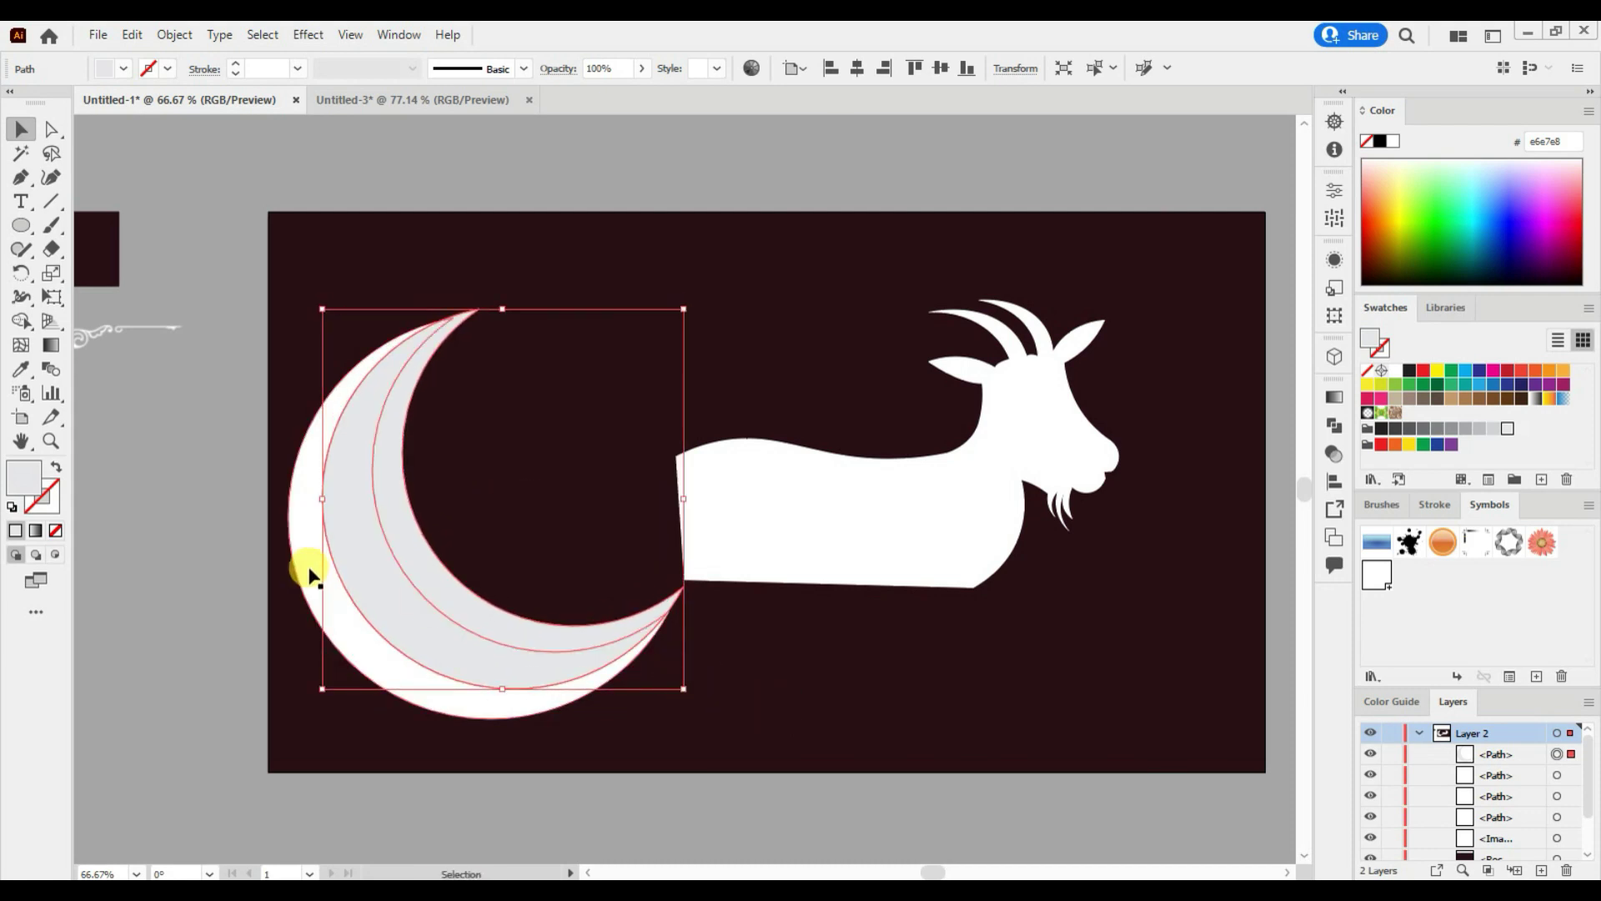
pyautogui.press('Up')
pyautogui.press('Up')
pyautogui.press('Up')
pyautogui.press('Right')
pyautogui.press('Right')
pyautogui.press('Right')
pyautogui.press('Right')
pyautogui.press('Right')
pyautogui.press('Right')
pyautogui.press('Up')
pyautogui.press('Up')
pyautogui.press('Right')
pyautogui.press('Right')
pyautogui.press('Up')
pyautogui.press('Up')
pyautogui.press('Up')
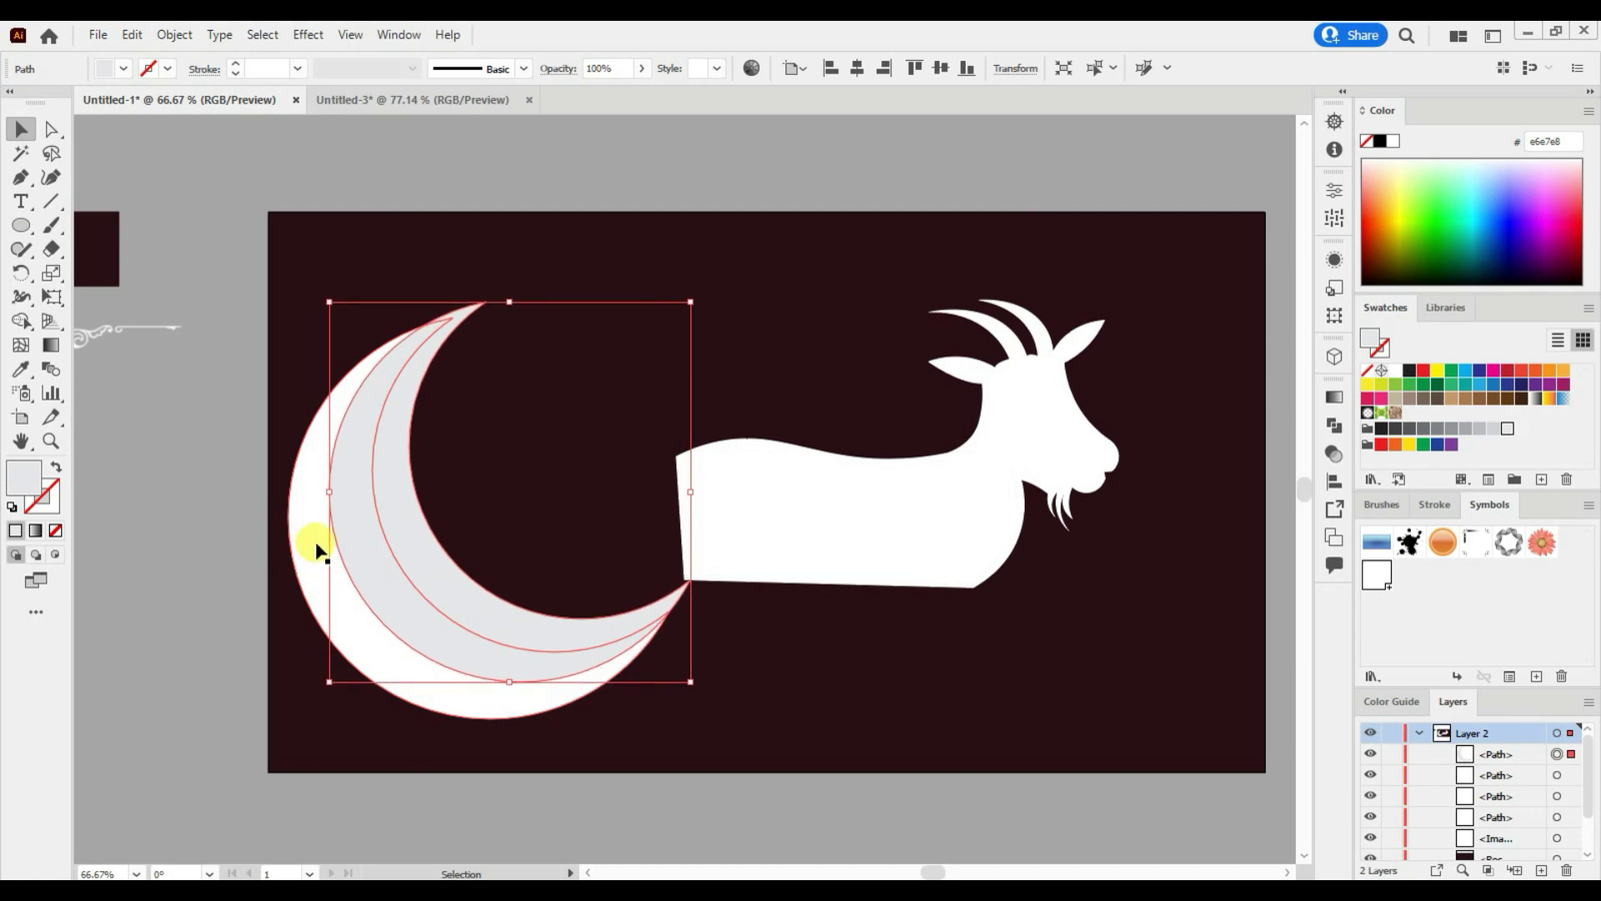
pyautogui.moveTo(329, 301); pyautogui.dragTo(335, 306)
pyautogui.hotkey('ctrl', '+')
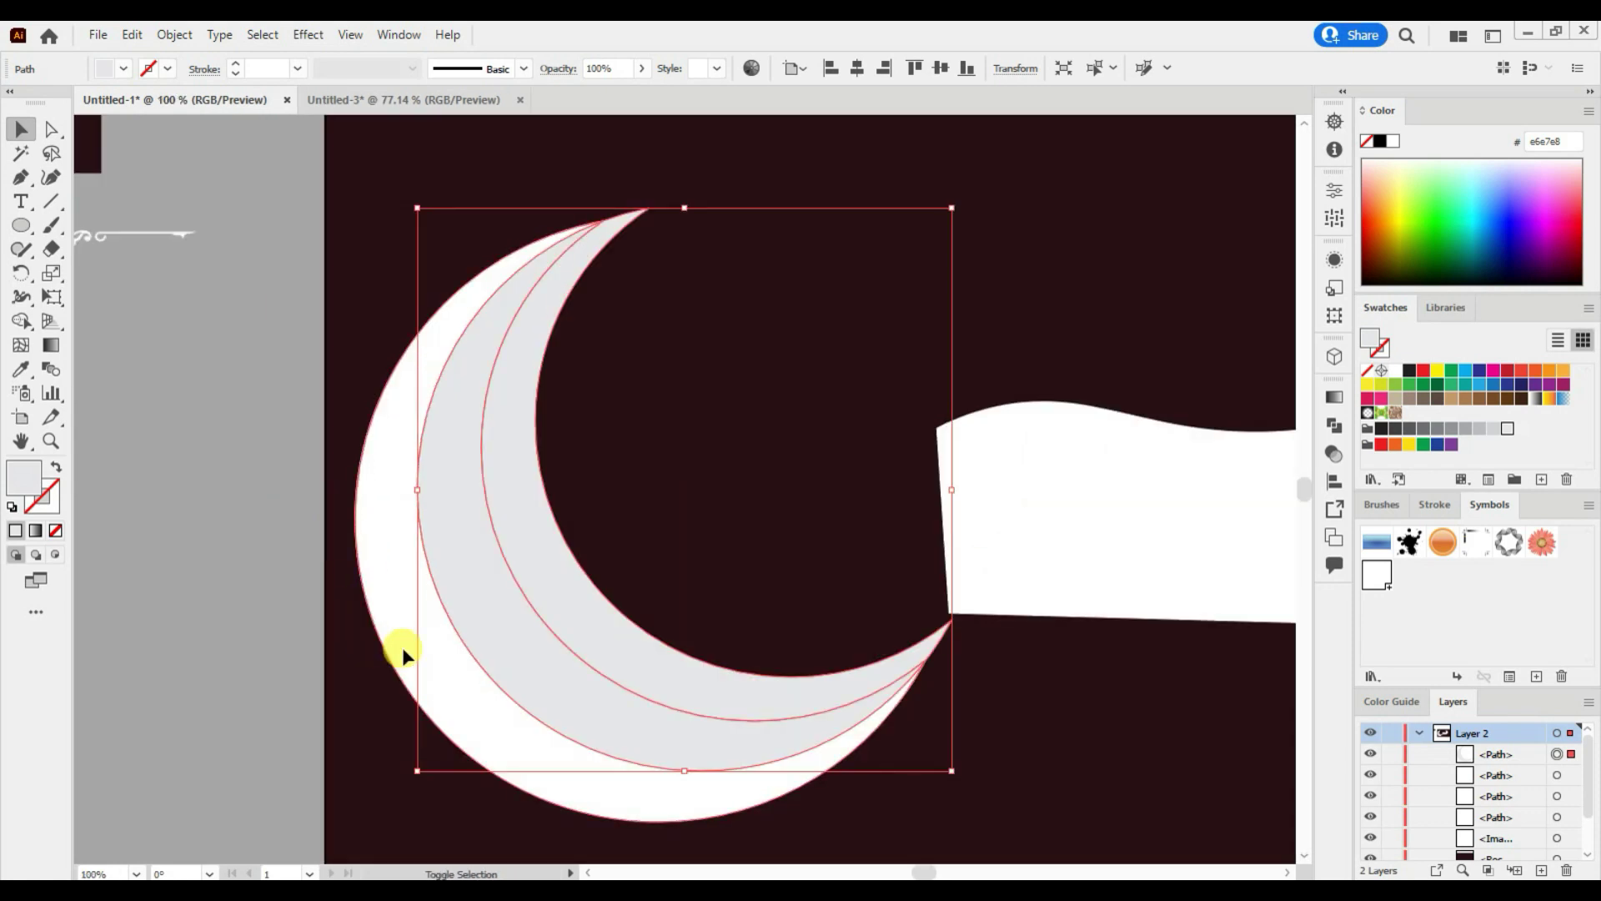
# Step: Split the overlapping crescents with Pathfinder Divide
pyautogui.click(1334, 425)
pyautogui.click(1104, 493)
pyautogui.click(784, 417)
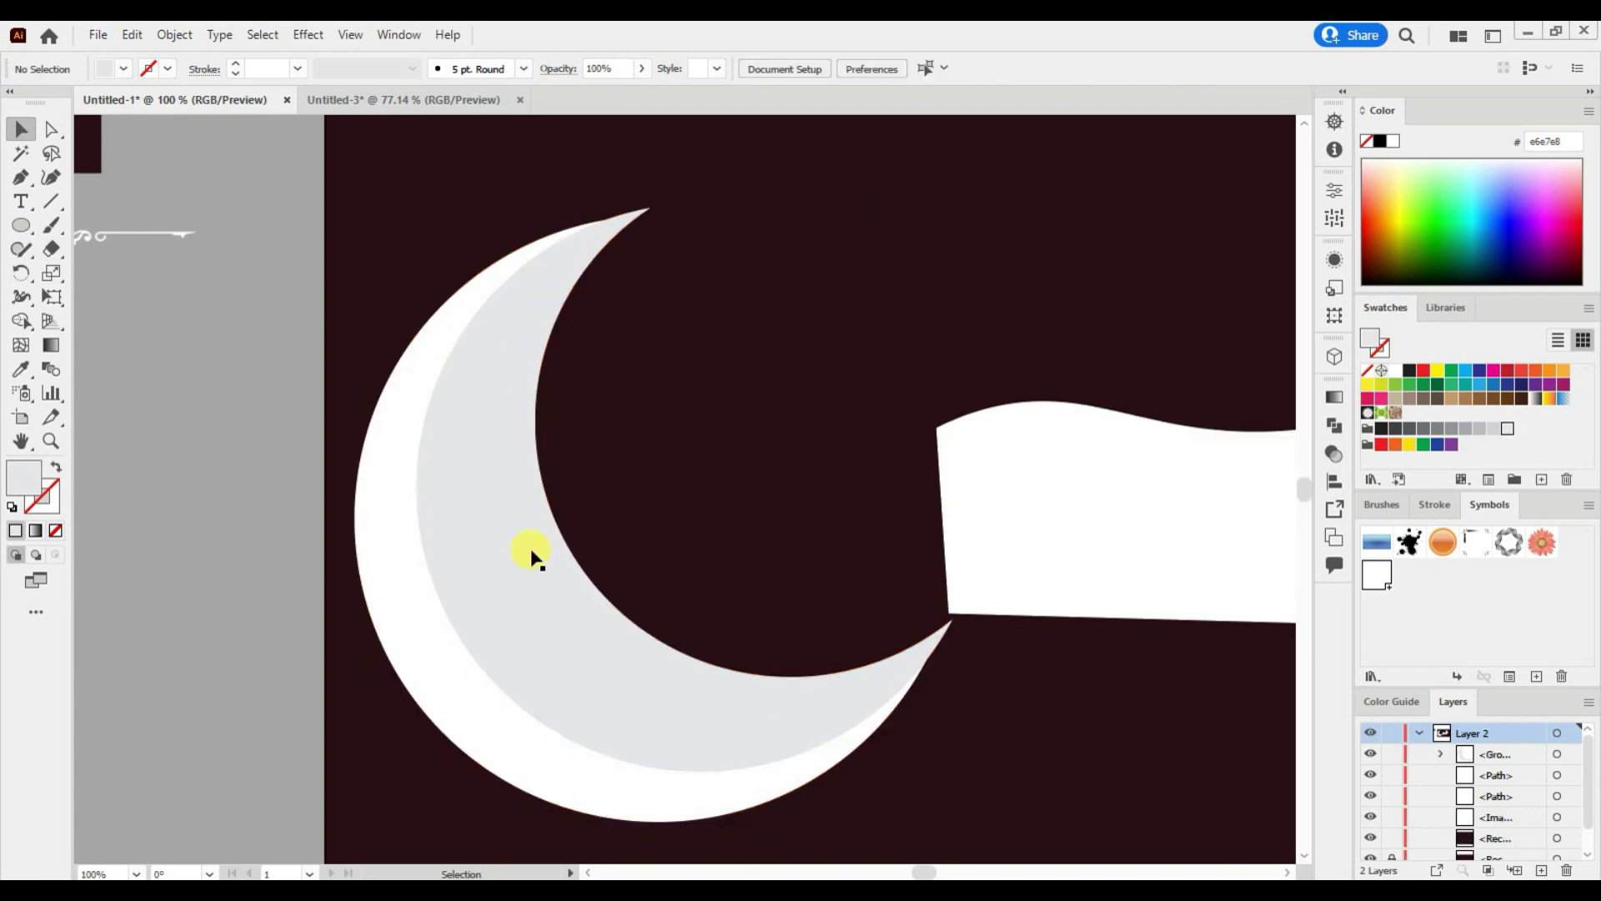
pyautogui.click(679, 583)
pyautogui.hotkey('ctrl', 'shift', 'a')
# Step: Delete the inner grey sliver with the Shape Builder tool
pyautogui.moveTo(628, 528); pyautogui.dragTo(435, 717)
pyautogui.click(22, 321)
pyautogui.keyDown('alt'); pyautogui.click(525, 451); pyautogui.keyUp('alt')
pyautogui.press('v')
pyautogui.click(257, 616)
pyautogui.hotkey('ctrl', '-')
pyautogui.hotkey('ctrl', '-')
pyautogui.click(572, 454)
# Step: Fill the crescent with a white to light grey #cccccc gradient
pyautogui.doubleClick(51, 344)
pyautogui.click(1150, 543)
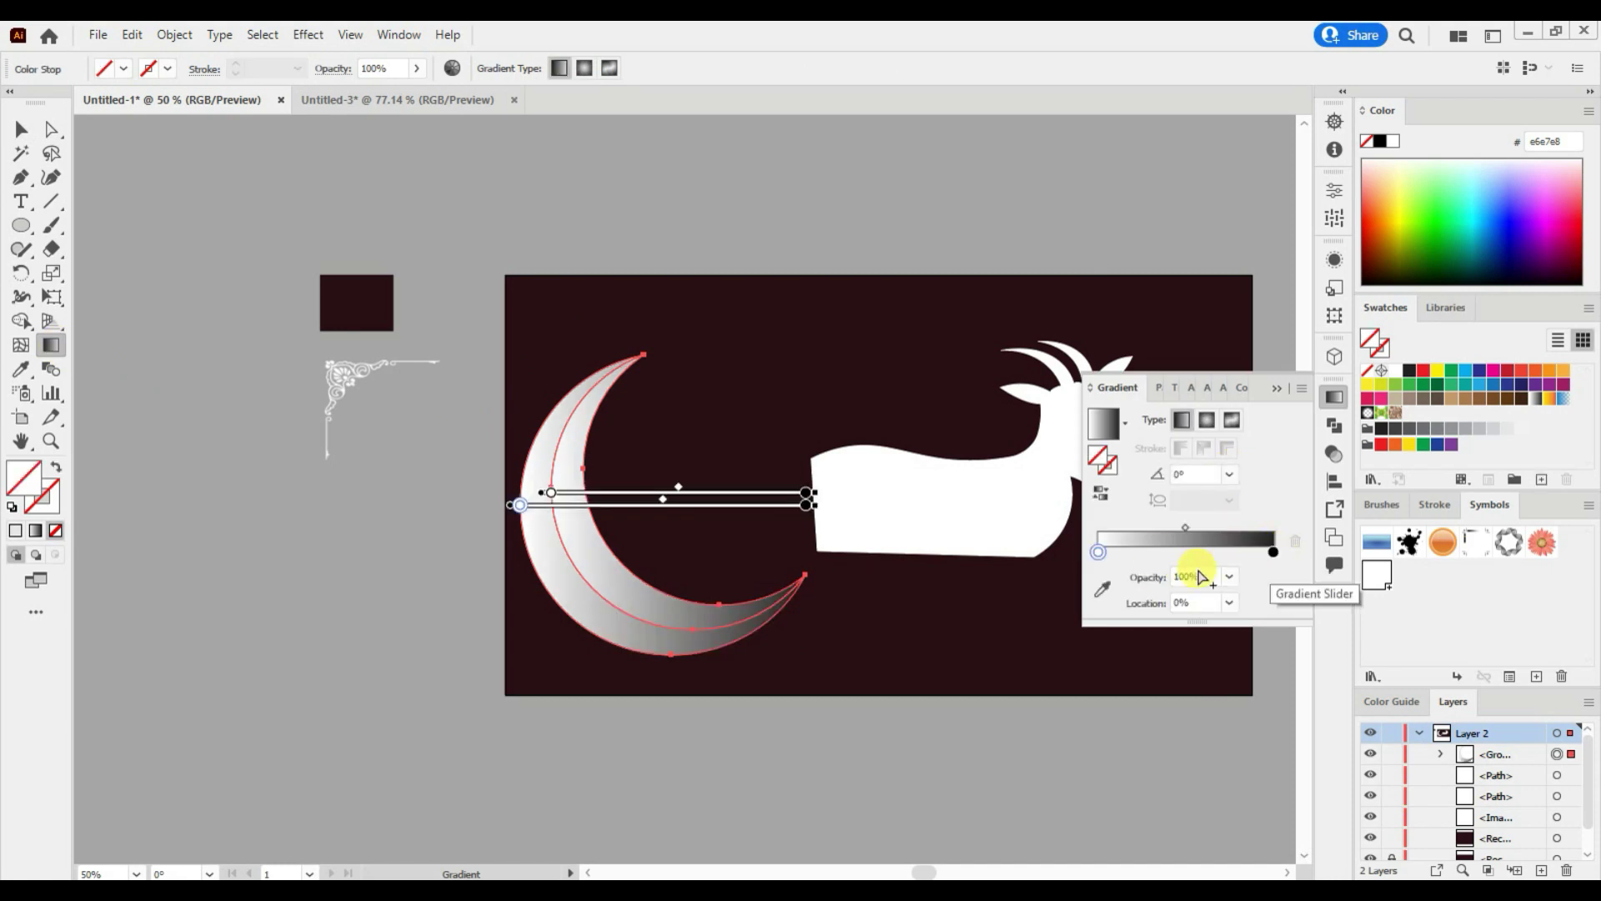
pyautogui.click(1272, 551)
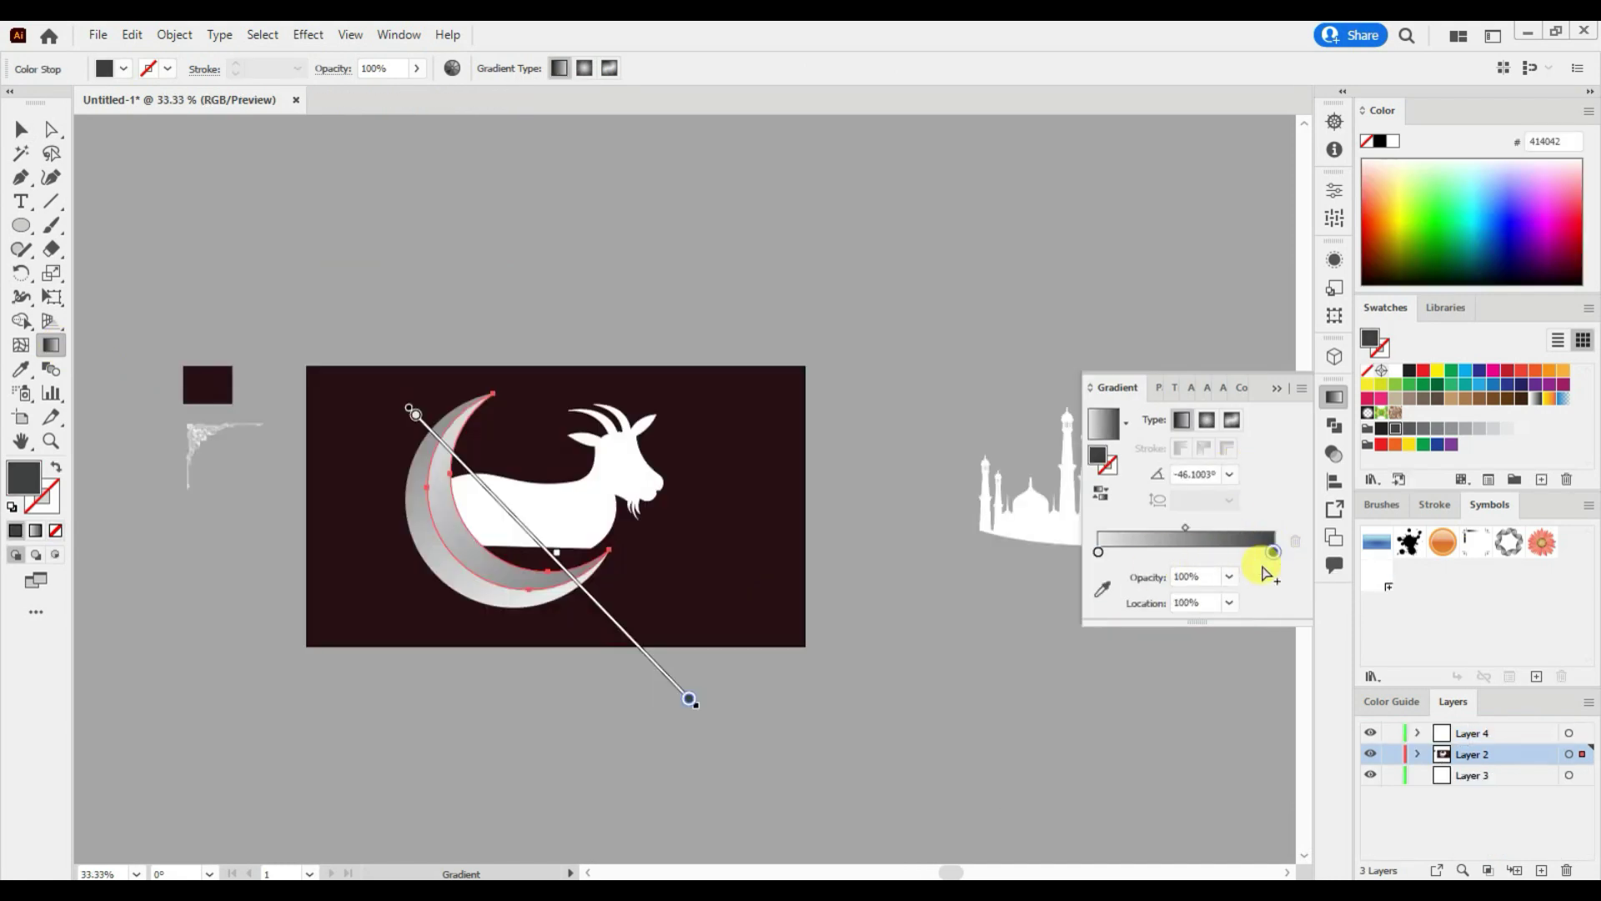
pyautogui.doubleClick(1273, 551)
pyautogui.click(1015, 622)
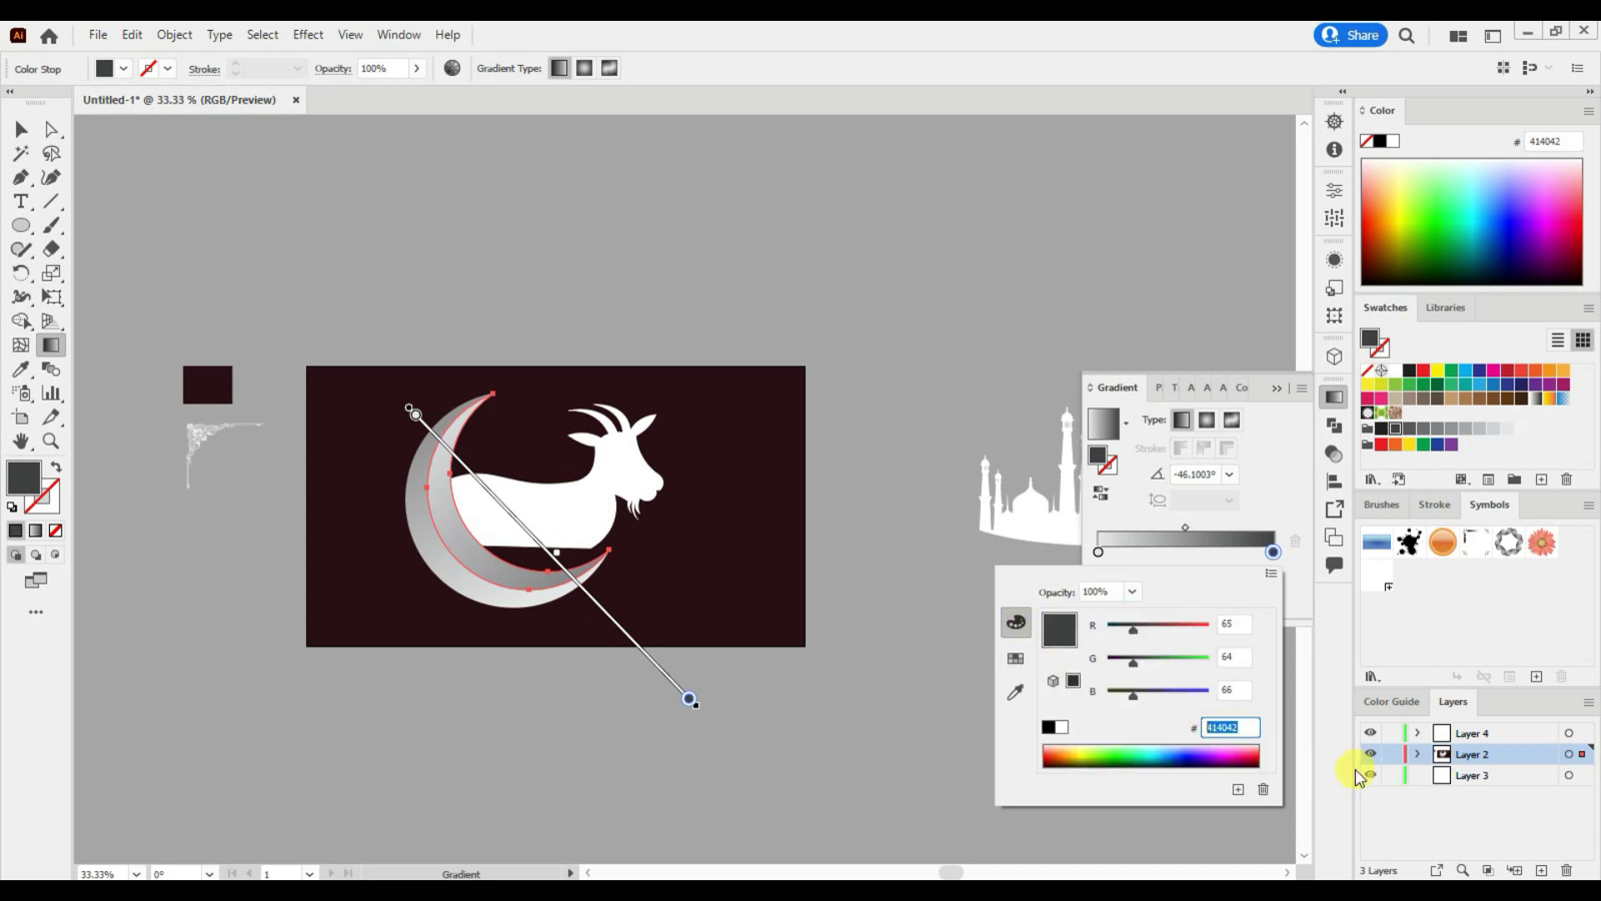
pyautogui.press('Return')
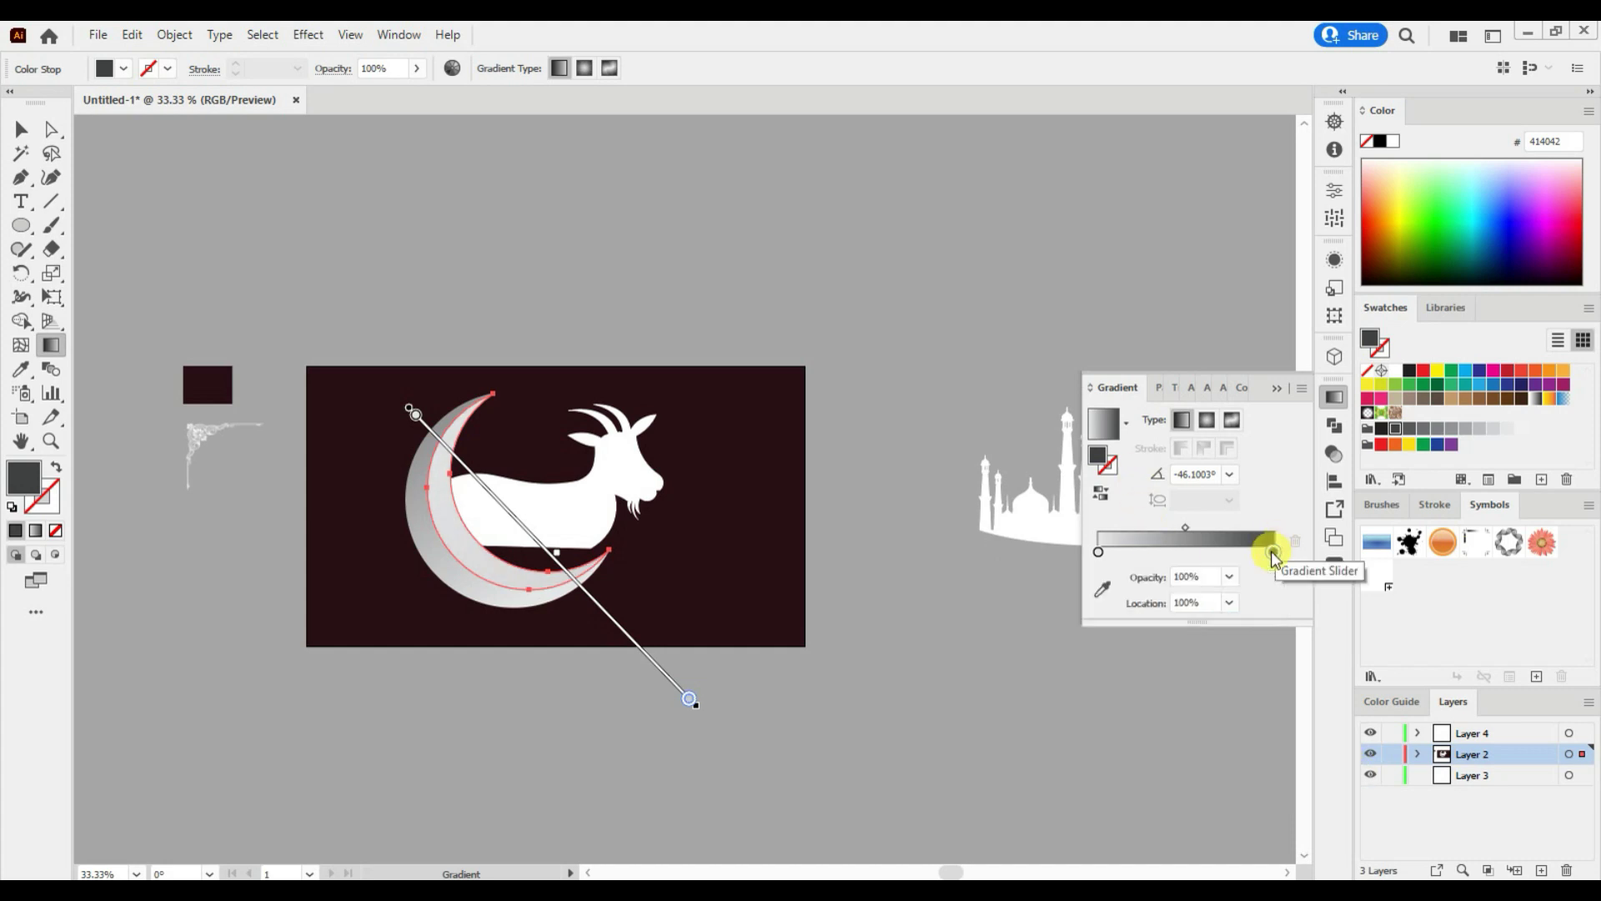
pyautogui.click(1098, 552)
pyautogui.click(1029, 659)
pyautogui.click(1046, 615)
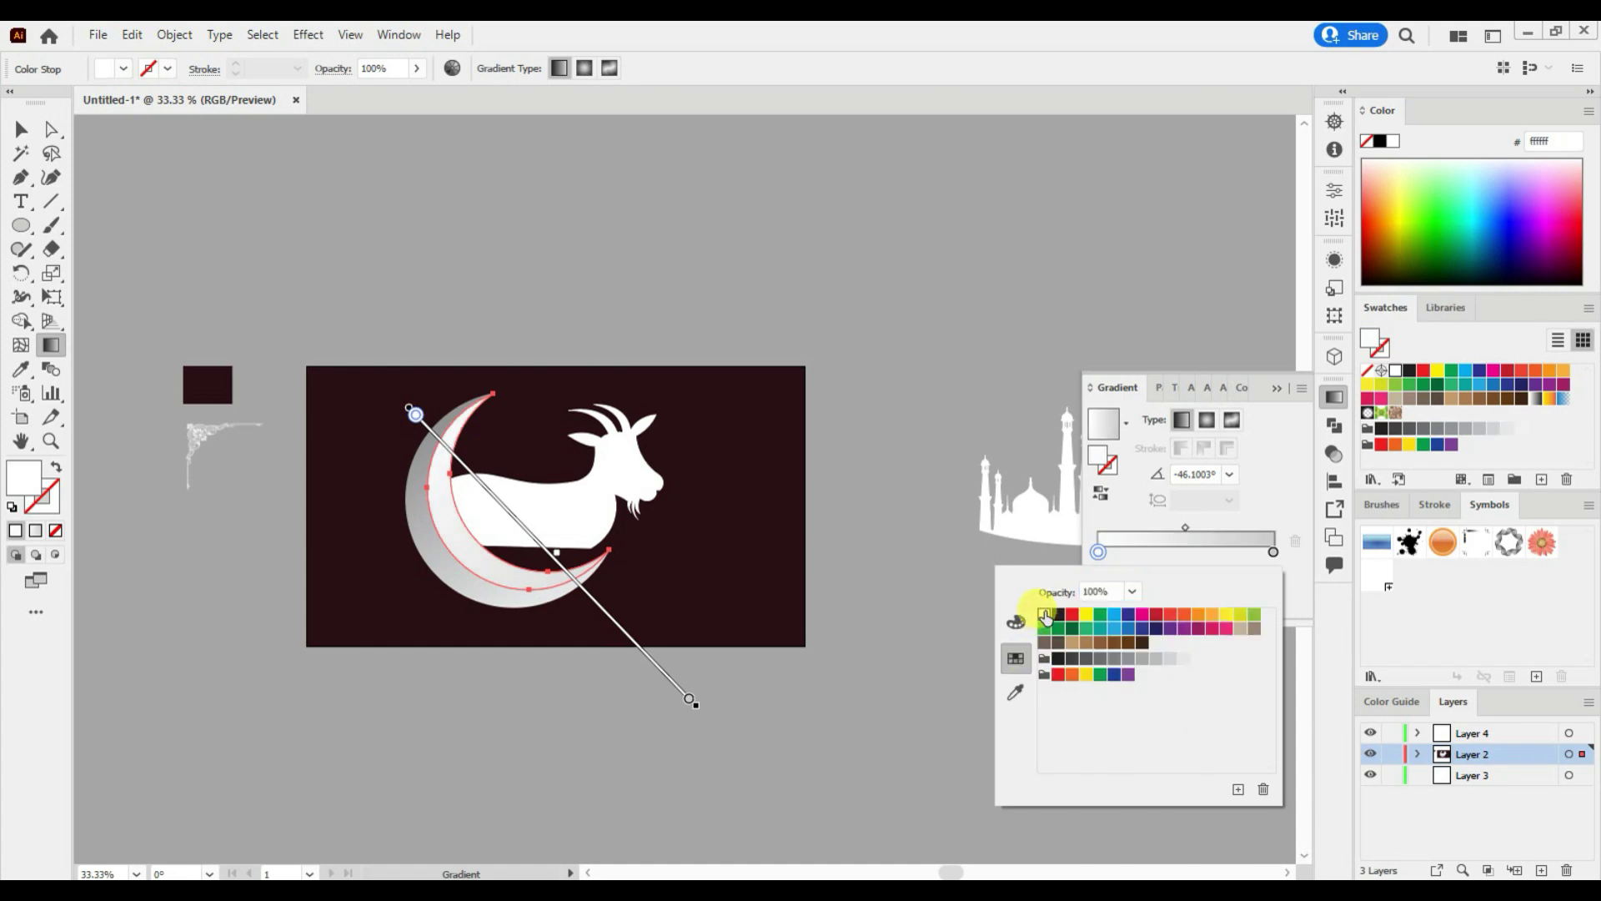
pyautogui.click(746, 625)
pyautogui.moveTo(618, 590)
pyautogui.mouseDown()
pyautogui.moveTo(382, 398)
pyautogui.moveTo(584, 584)
pyautogui.mouseUp()
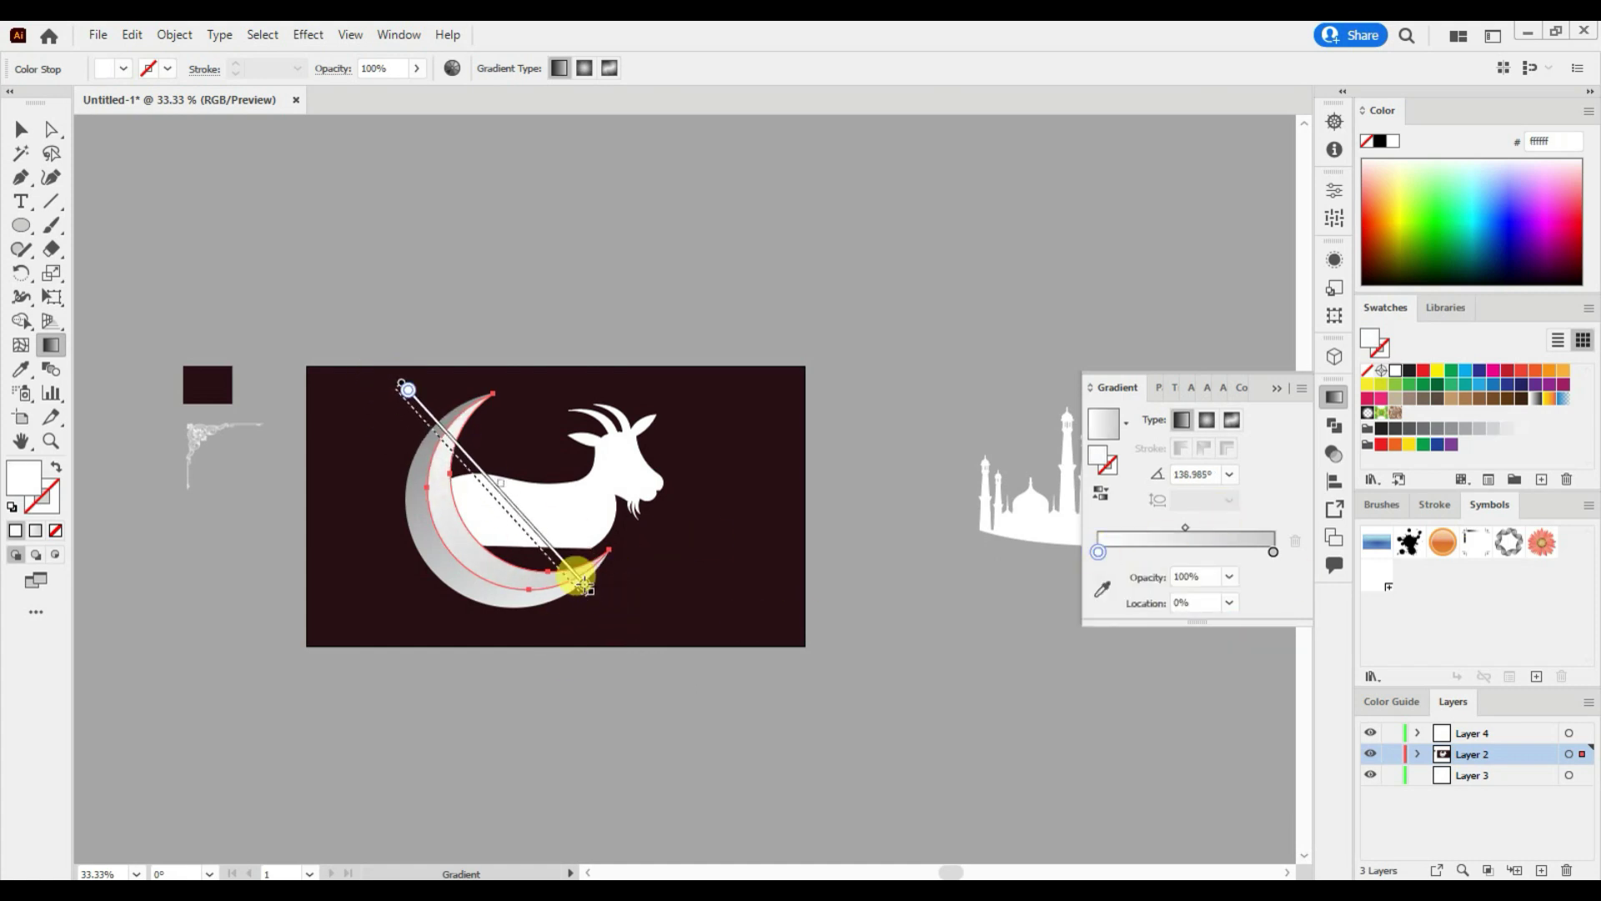
# Step: Run the gradient diagonally from the moon's bottom-right to top-left
pyautogui.click(21, 368)
pyautogui.click(478, 530)
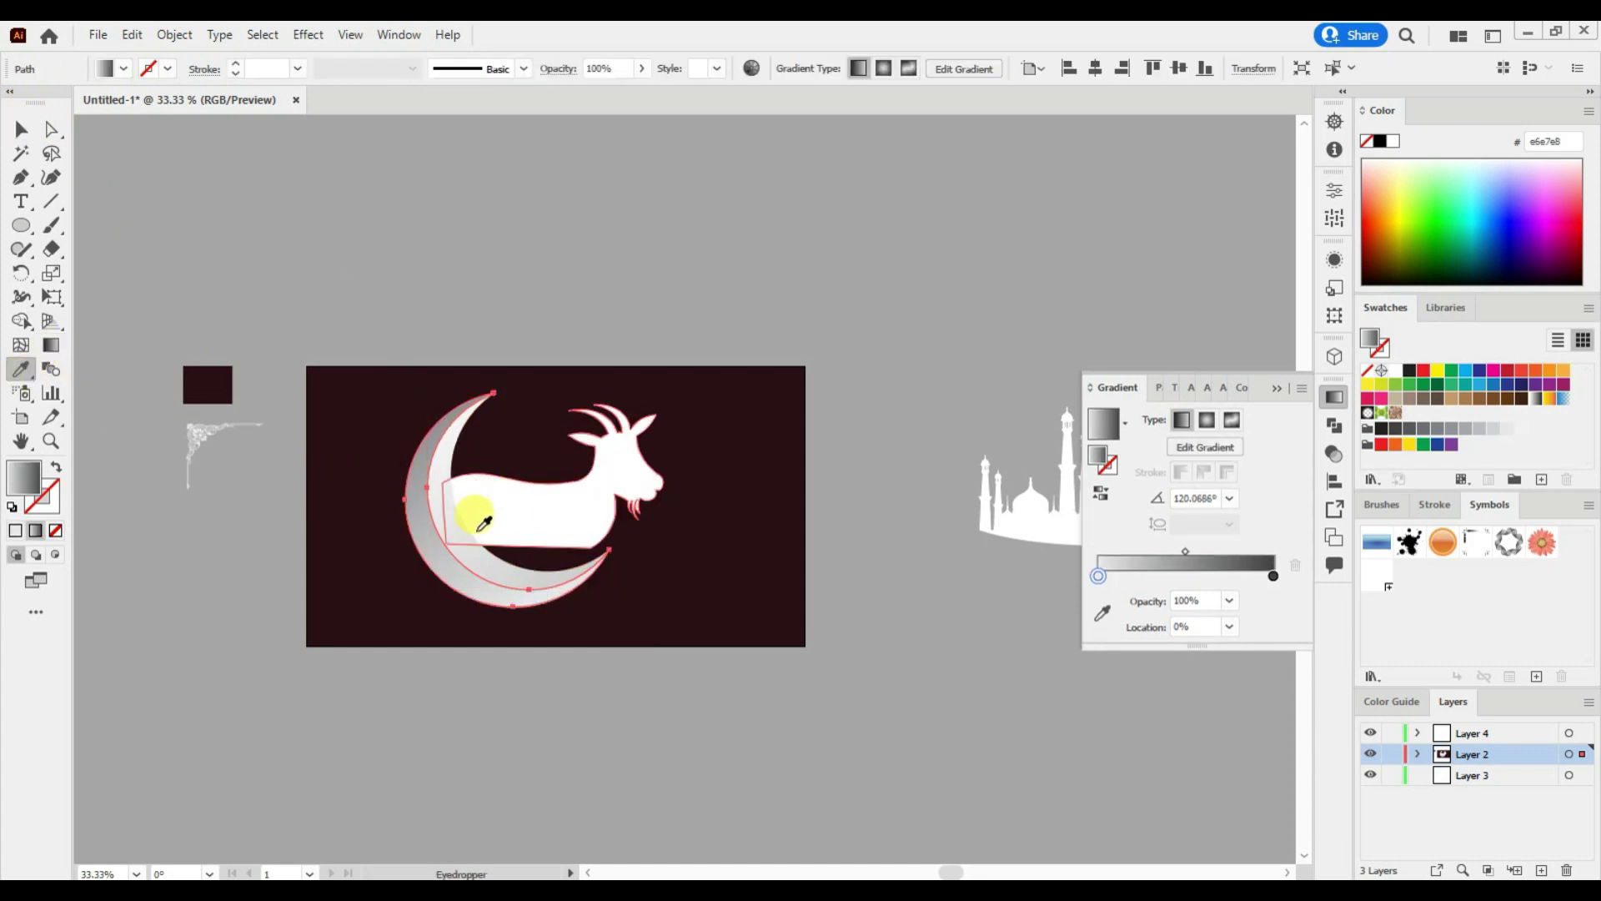
pyautogui.click(51, 345)
pyautogui.moveTo(406, 388); pyautogui.dragTo(592, 670)
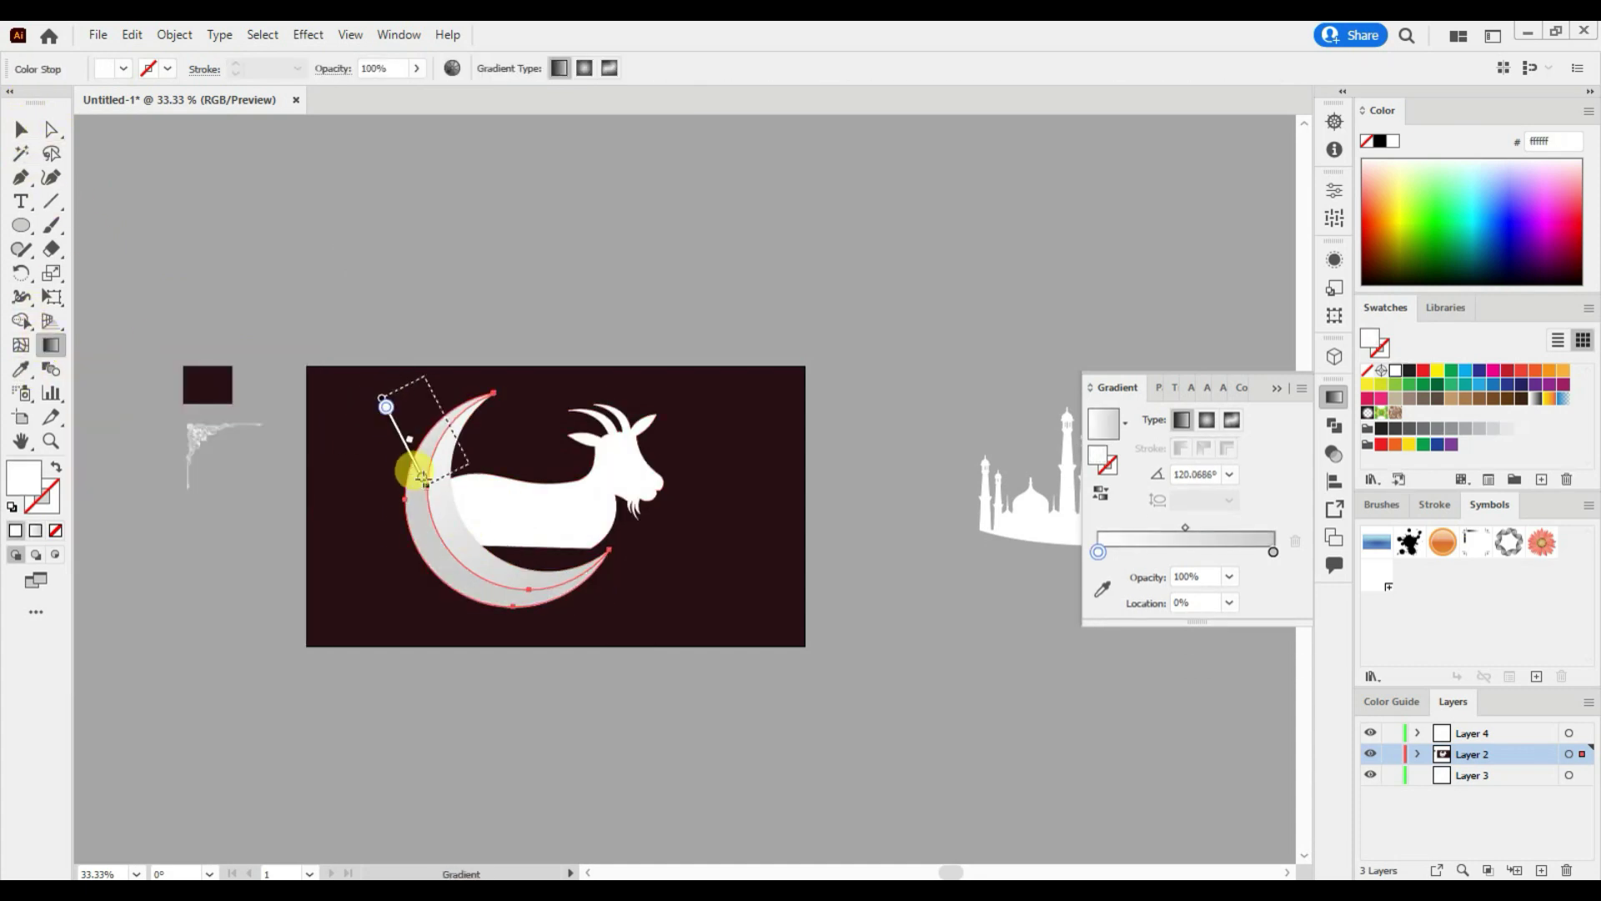
pyautogui.moveTo(568, 592)
pyautogui.mouseDown()
pyautogui.moveTo(330, 342)
pyautogui.moveTo(402, 416)
pyautogui.mouseUp()
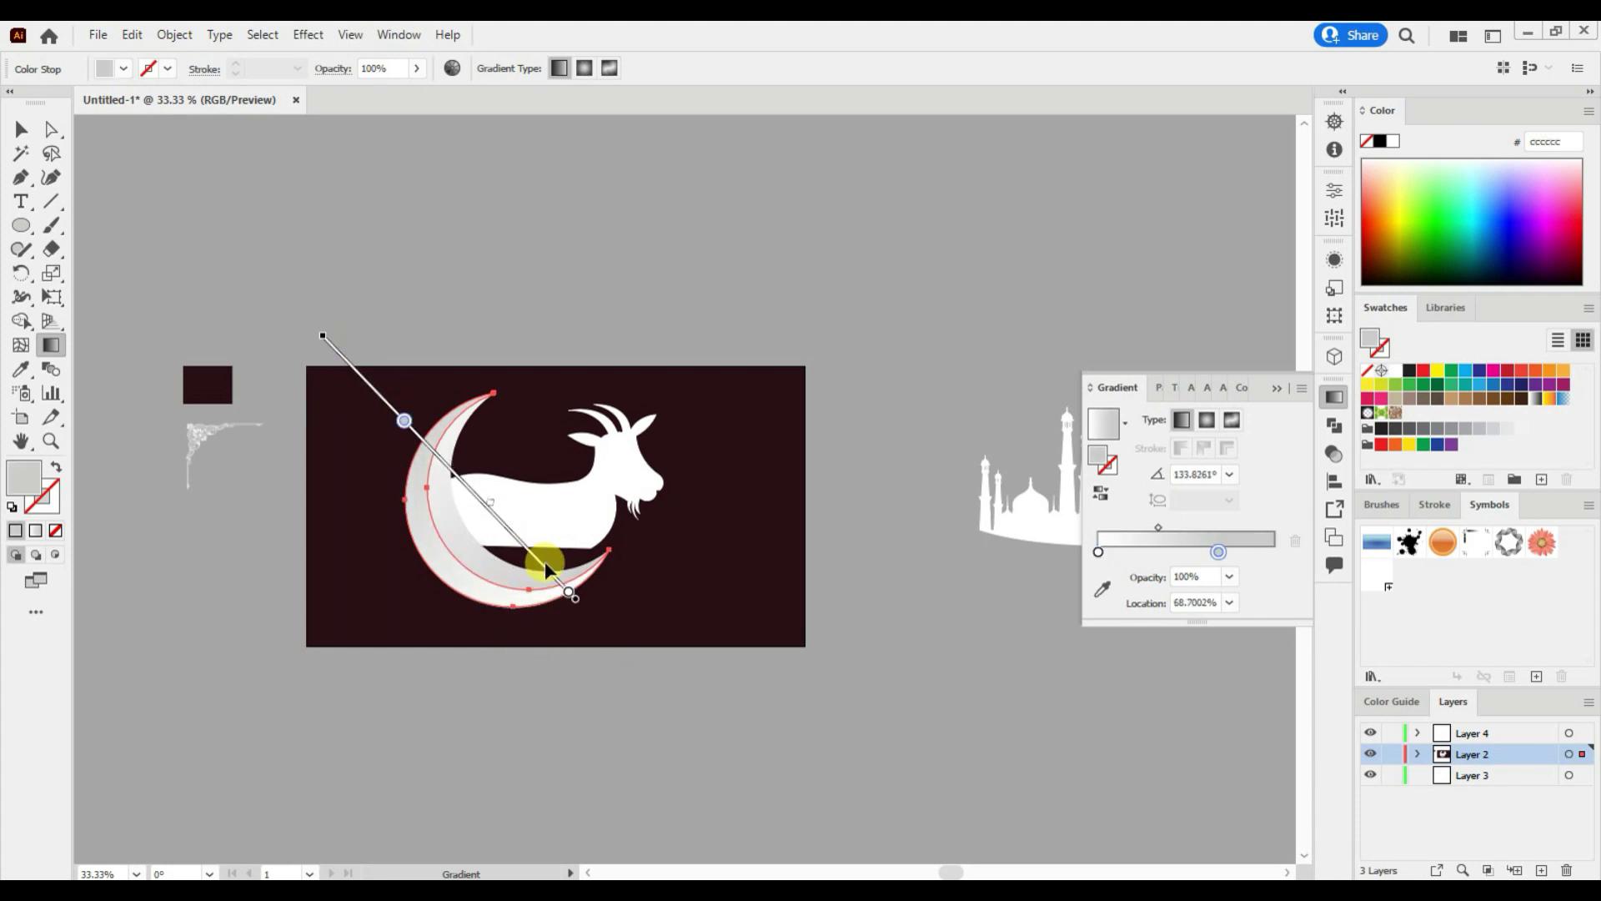
# Step: Group the crescent pieces into one moon object
pyautogui.press('v')
pyautogui.keyDown('shift'); pyautogui.click(482, 575); pyautogui.keyUp('shift')
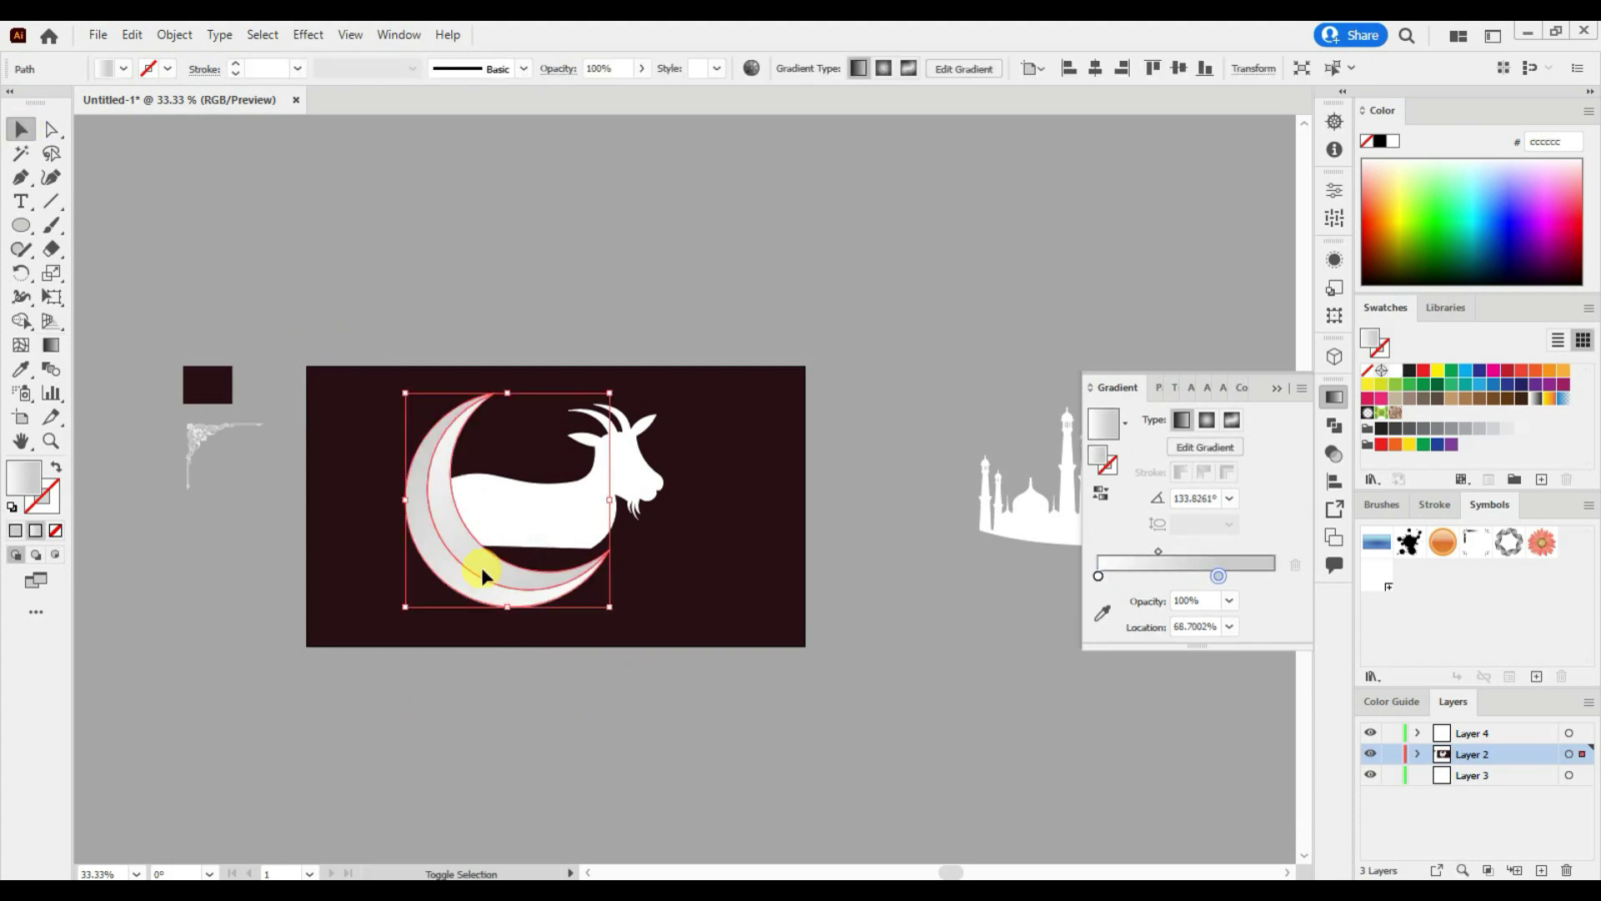
pyautogui.click(174, 34)
pyautogui.click(204, 133)
pyautogui.click(485, 649)
# Step: Move the moon aside and bring the mosque silhouette onto the artboard
pyautogui.click(1274, 388)
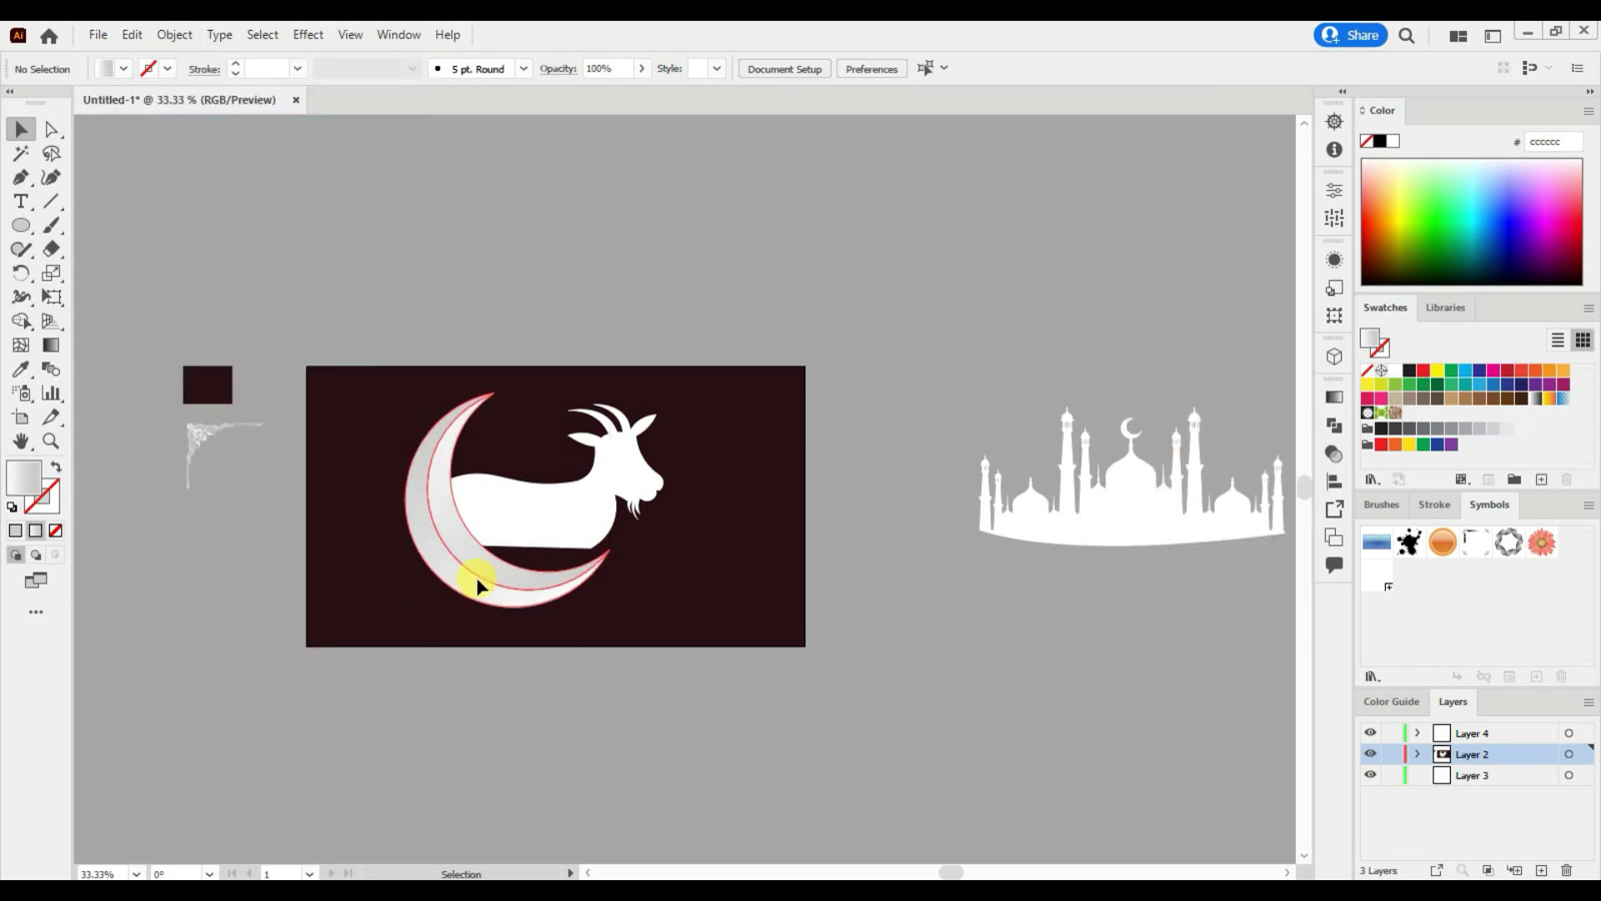
pyautogui.moveTo(476, 572); pyautogui.dragTo(904, 361)
pyautogui.moveTo(1010, 543)
pyautogui.mouseDown()
pyautogui.moveTo(627, 619)
pyautogui.moveTo(554, 583)
pyautogui.mouseUp()
# Step: Scale the mosque down onto the goat's body and recolour it dark red with the Eyedropper
pyautogui.moveTo(663, 608); pyautogui.dragTo(606, 590)
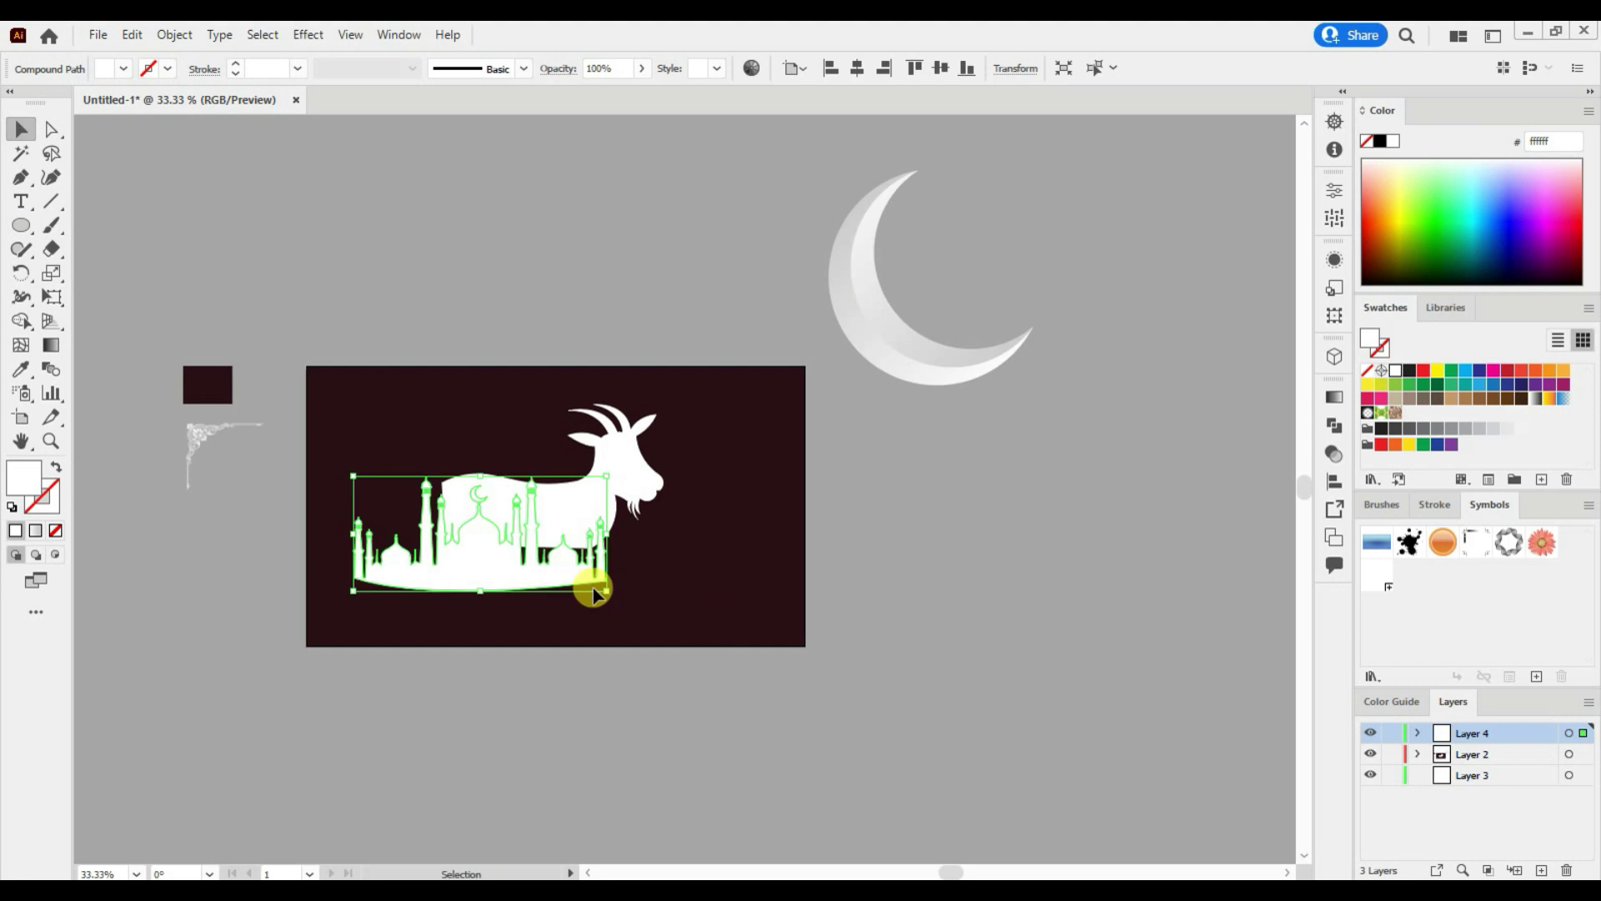
pyautogui.moveTo(489, 574); pyautogui.dragTo(528, 590)
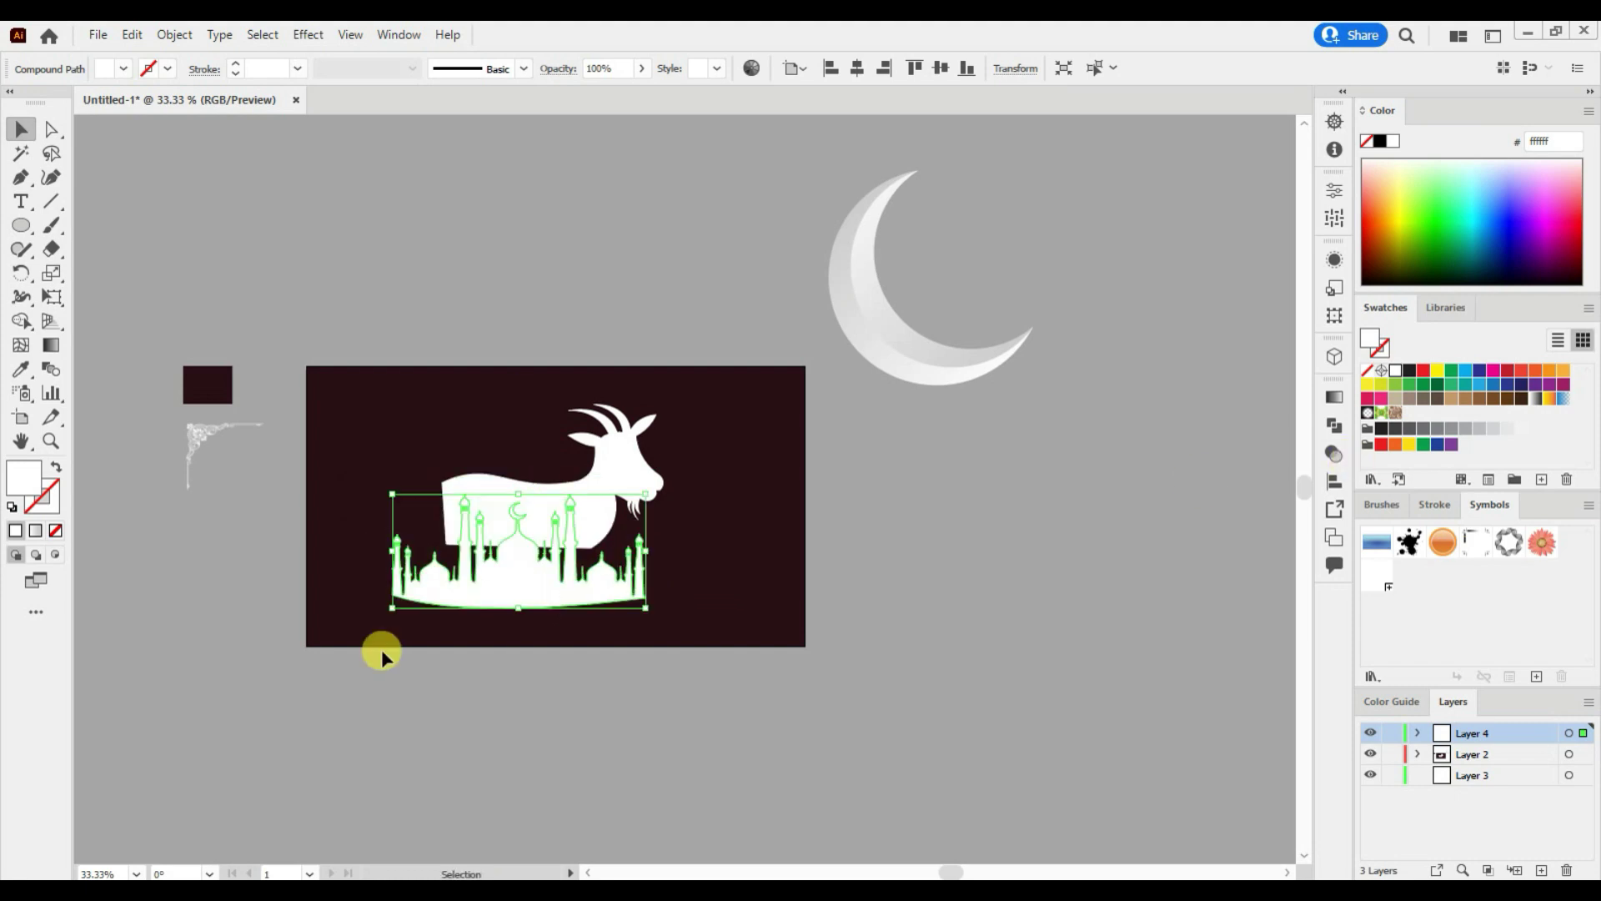
pyautogui.press('i')
pyautogui.click(493, 538)
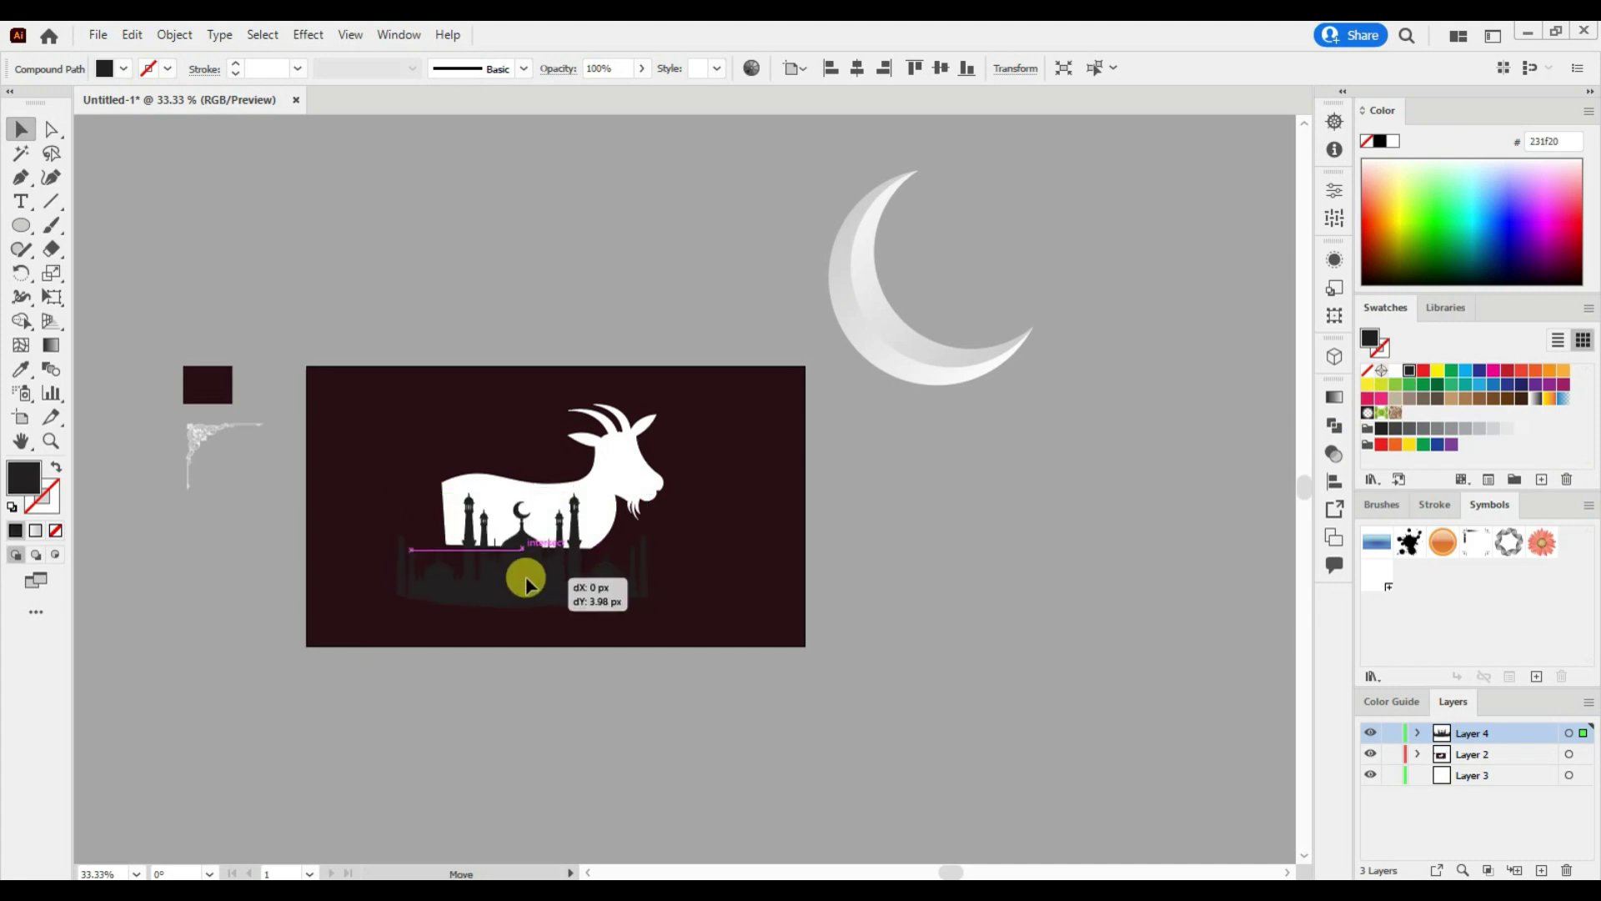
pyautogui.click(358, 396)
# Step: Enlarge the mosque across the goat's body and cut it out with Pathfinder Minus Front
pyautogui.press('v')
pyautogui.moveTo(510, 584); pyautogui.dragTo(538, 582)
pyautogui.moveTo(678, 603)
pyautogui.mouseDown()
pyautogui.moveTo(527, 571)
pyautogui.moveTo(555, 548)
pyautogui.moveTo(501, 565)
pyautogui.mouseUp()
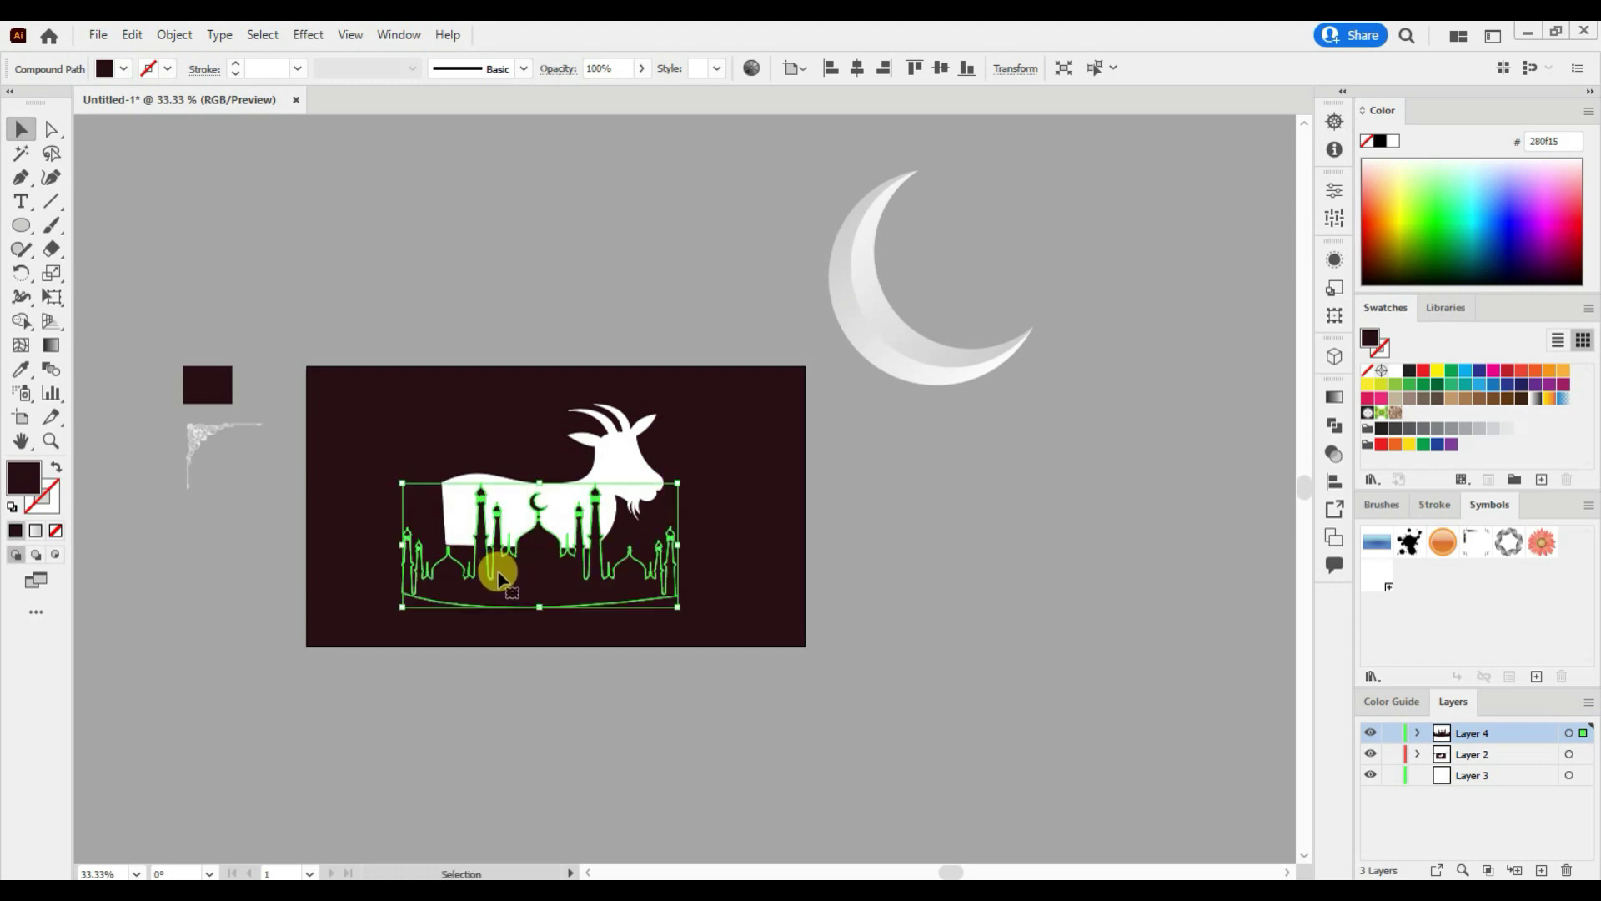
pyautogui.keyDown('shift'); pyautogui.click(613, 461); pyautogui.keyUp('shift')
pyautogui.click(1334, 425)
pyautogui.click(1137, 440)
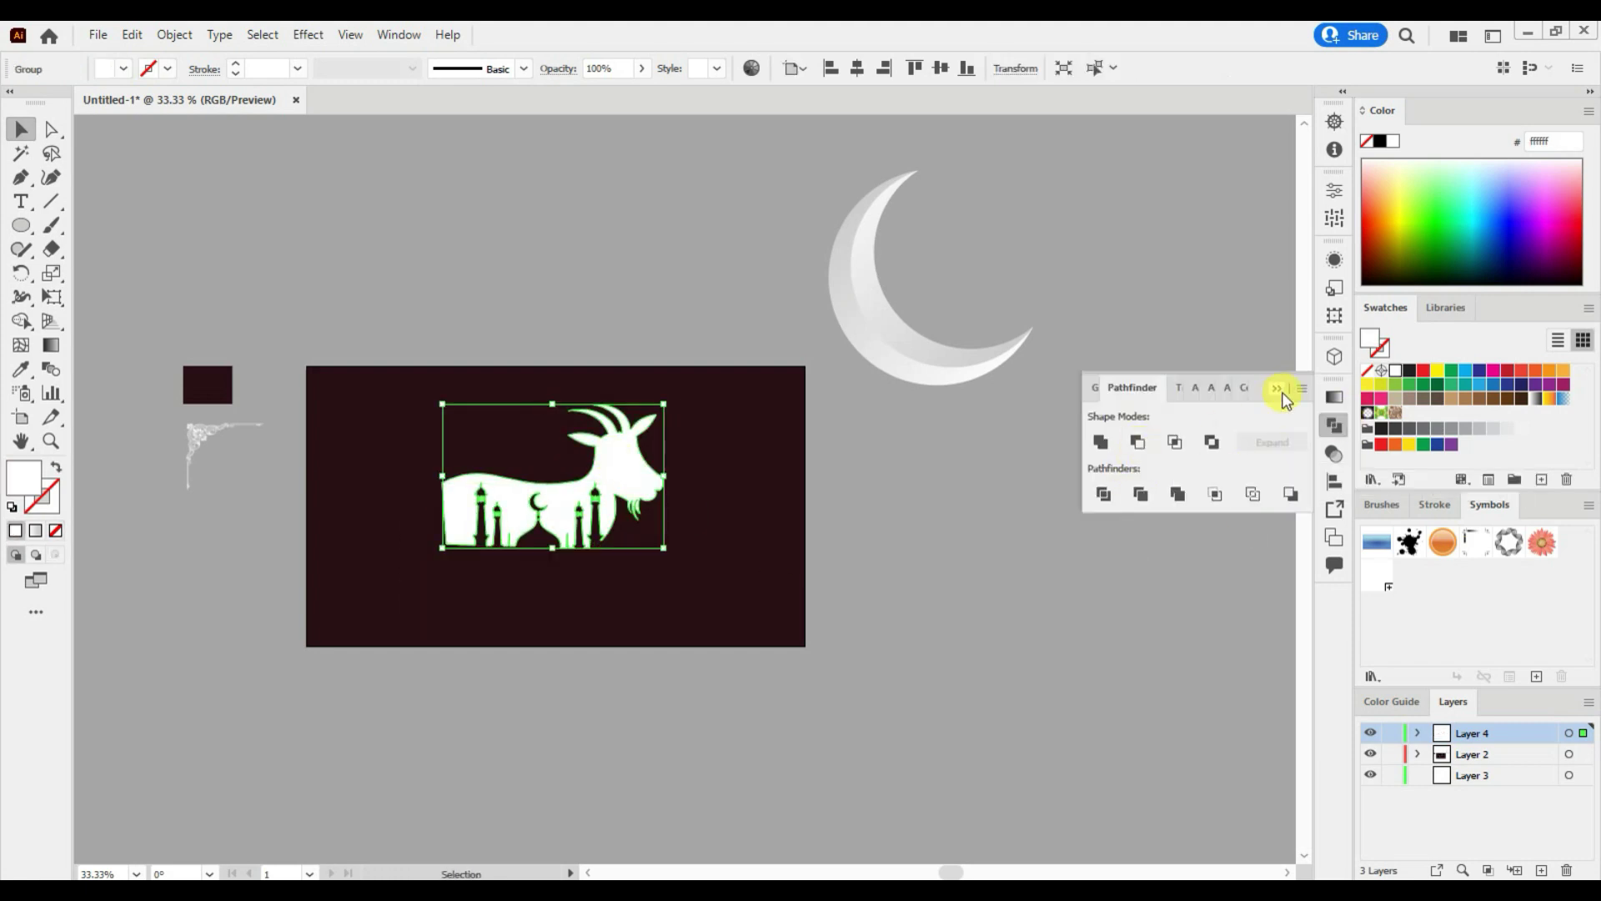
pyautogui.click(834, 467)
pyautogui.click(542, 522)
# Step: Move the crescent moon onto the goat, nest Layer 4 inside Layer 2, and align both
pyautogui.moveTo(945, 346)
pyautogui.mouseDown()
pyautogui.moveTo(525, 583)
pyautogui.moveTo(538, 578)
pyautogui.mouseUp()
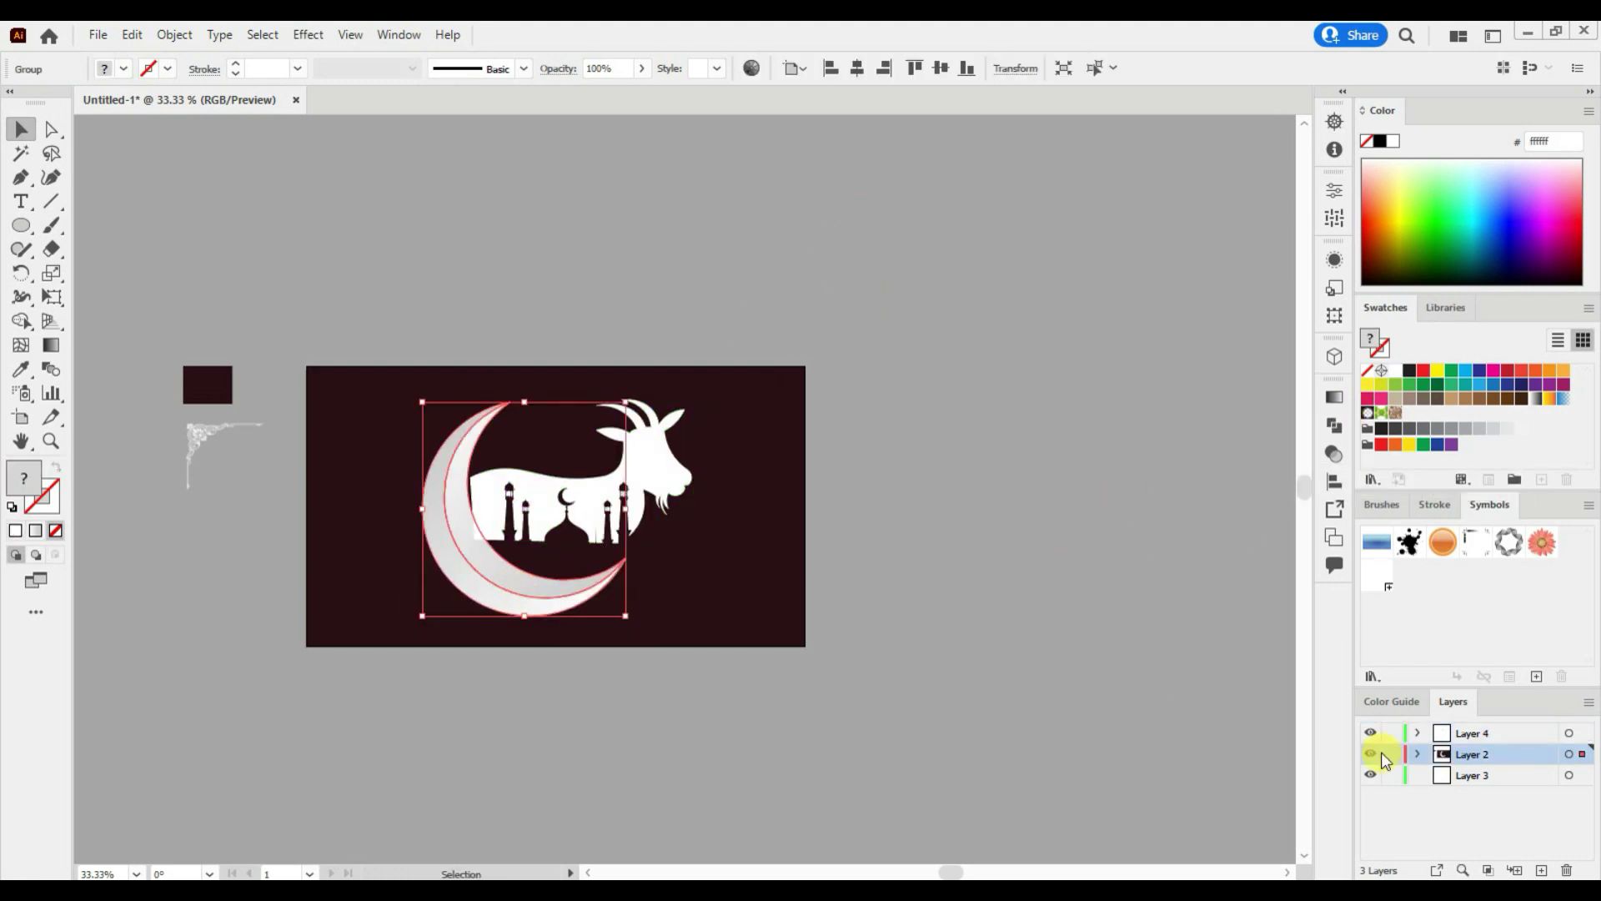
pyautogui.click(1418, 754)
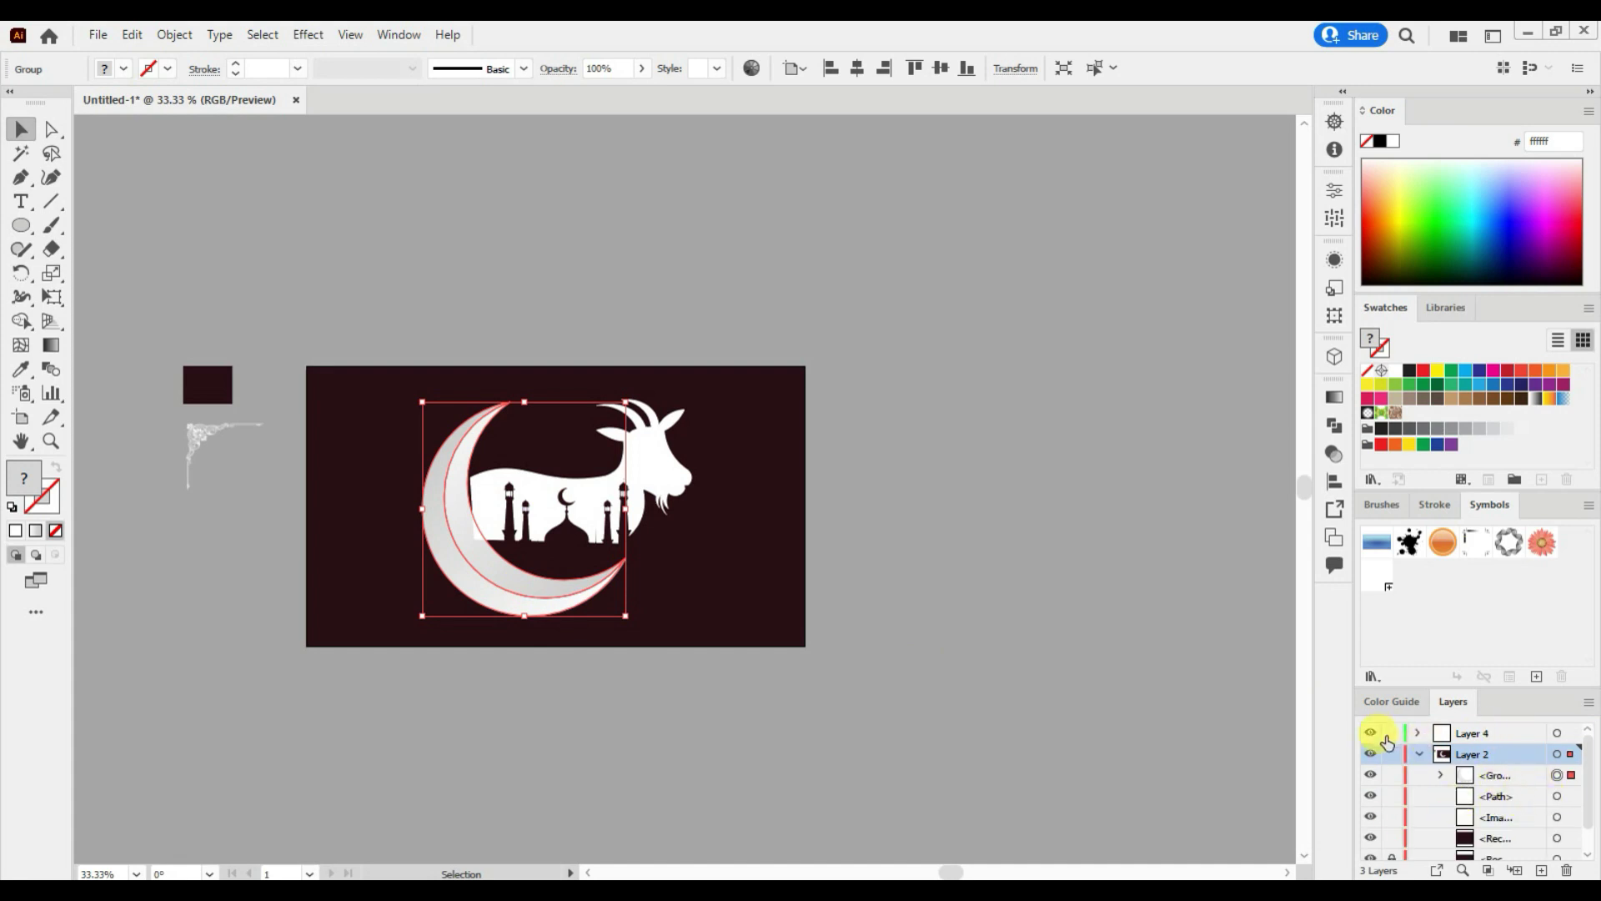
pyautogui.moveTo(1468, 733); pyautogui.dragTo(1499, 798)
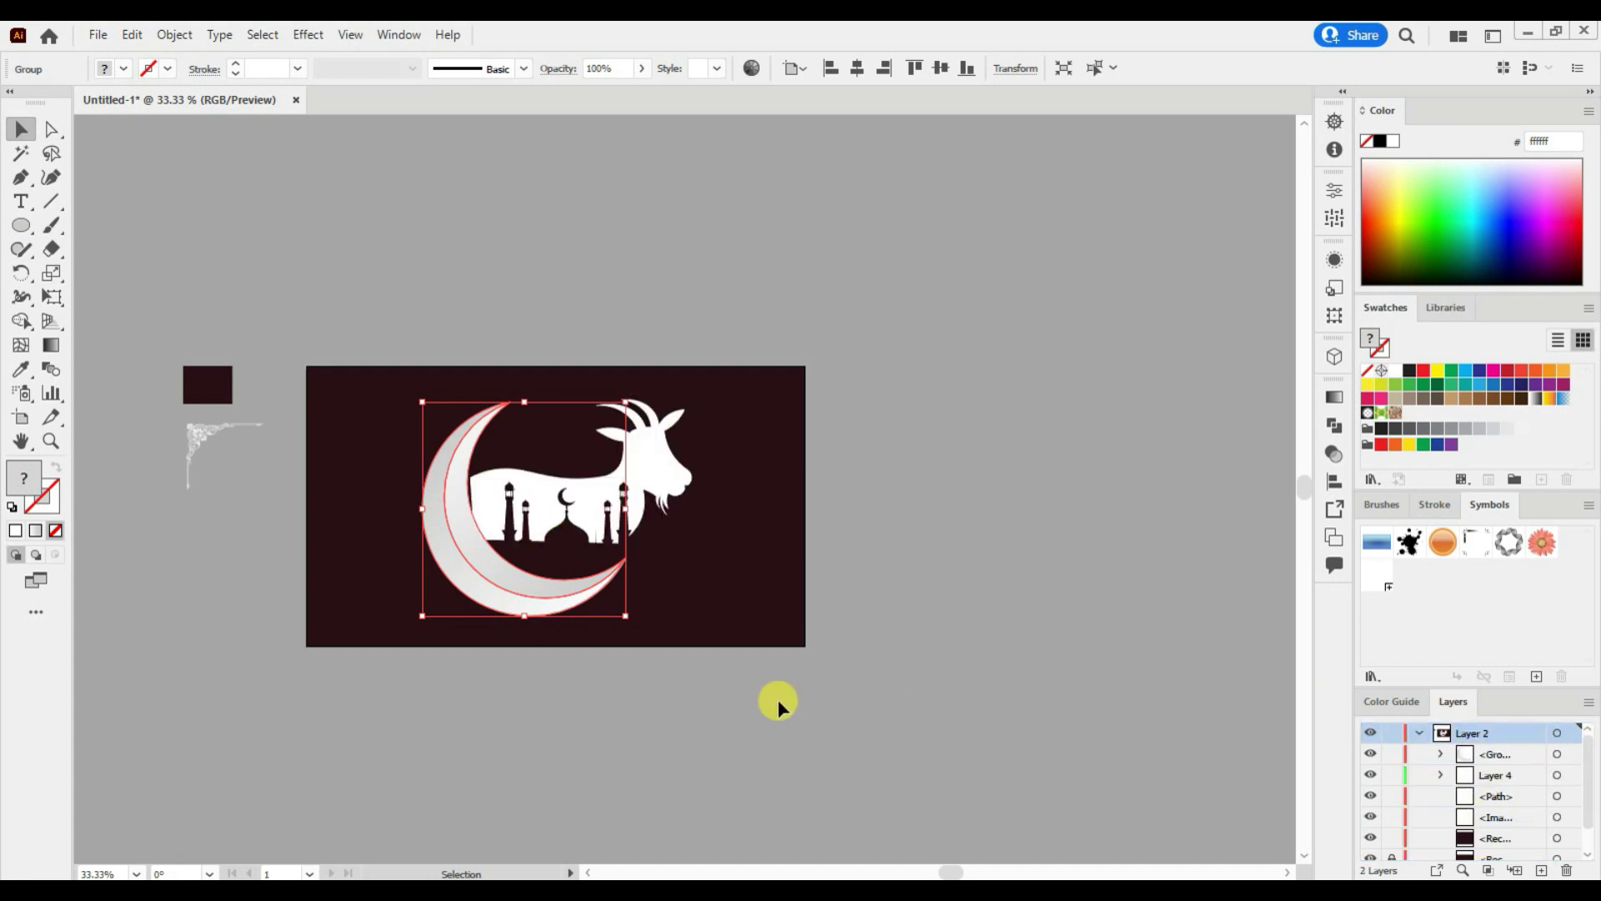
pyautogui.moveTo(551, 606); pyautogui.dragTo(556, 605)
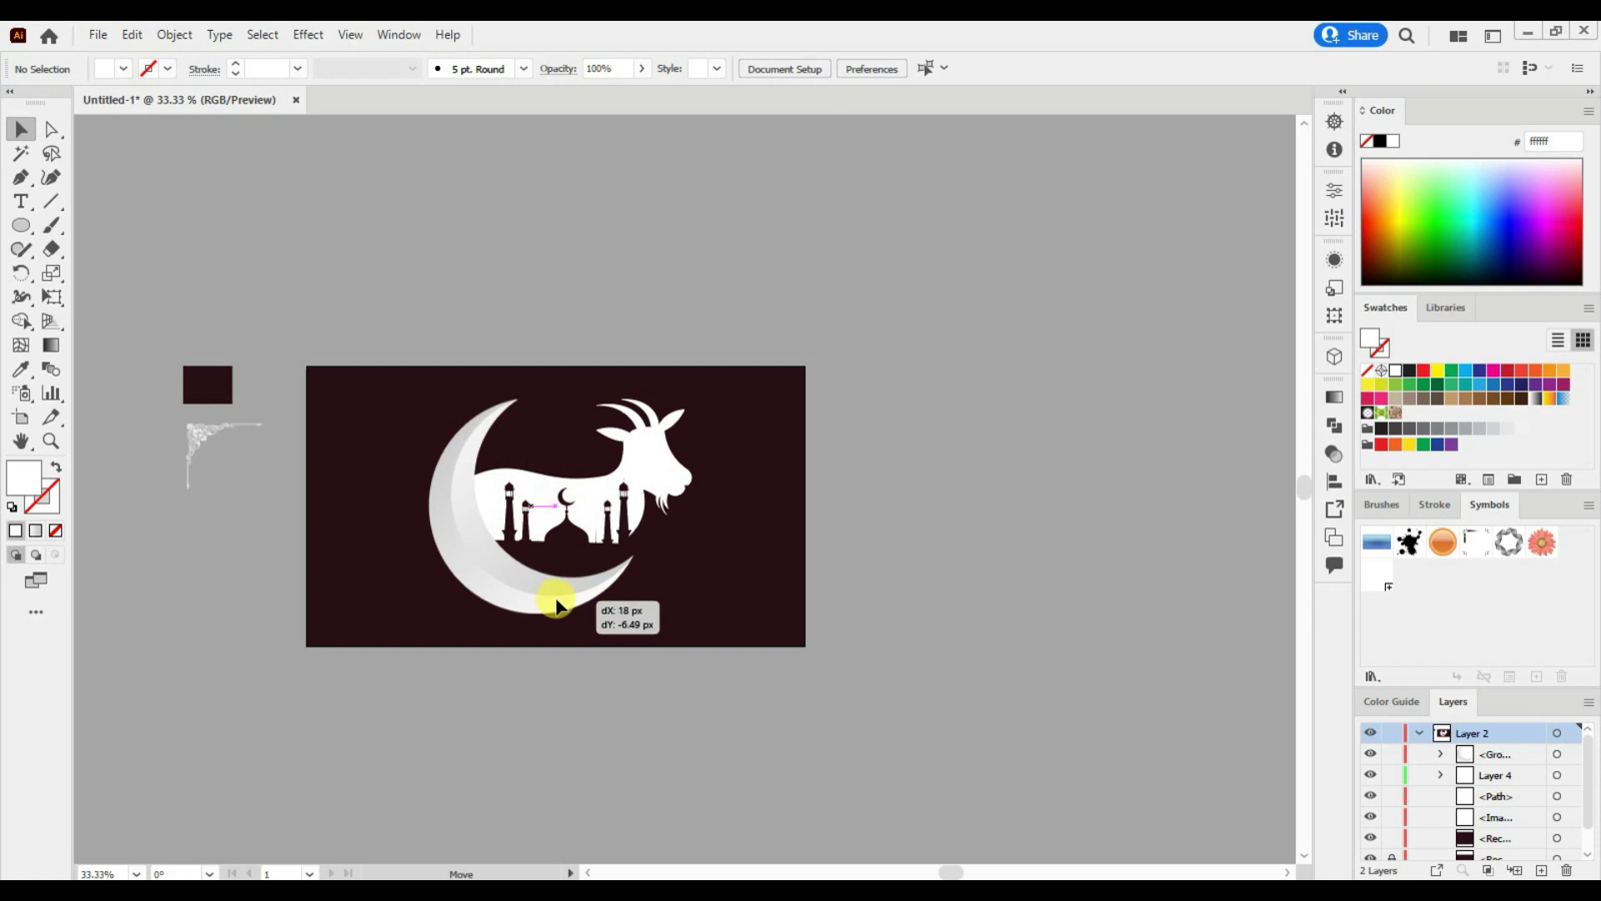
pyautogui.moveTo(583, 521); pyautogui.dragTo(579, 523)
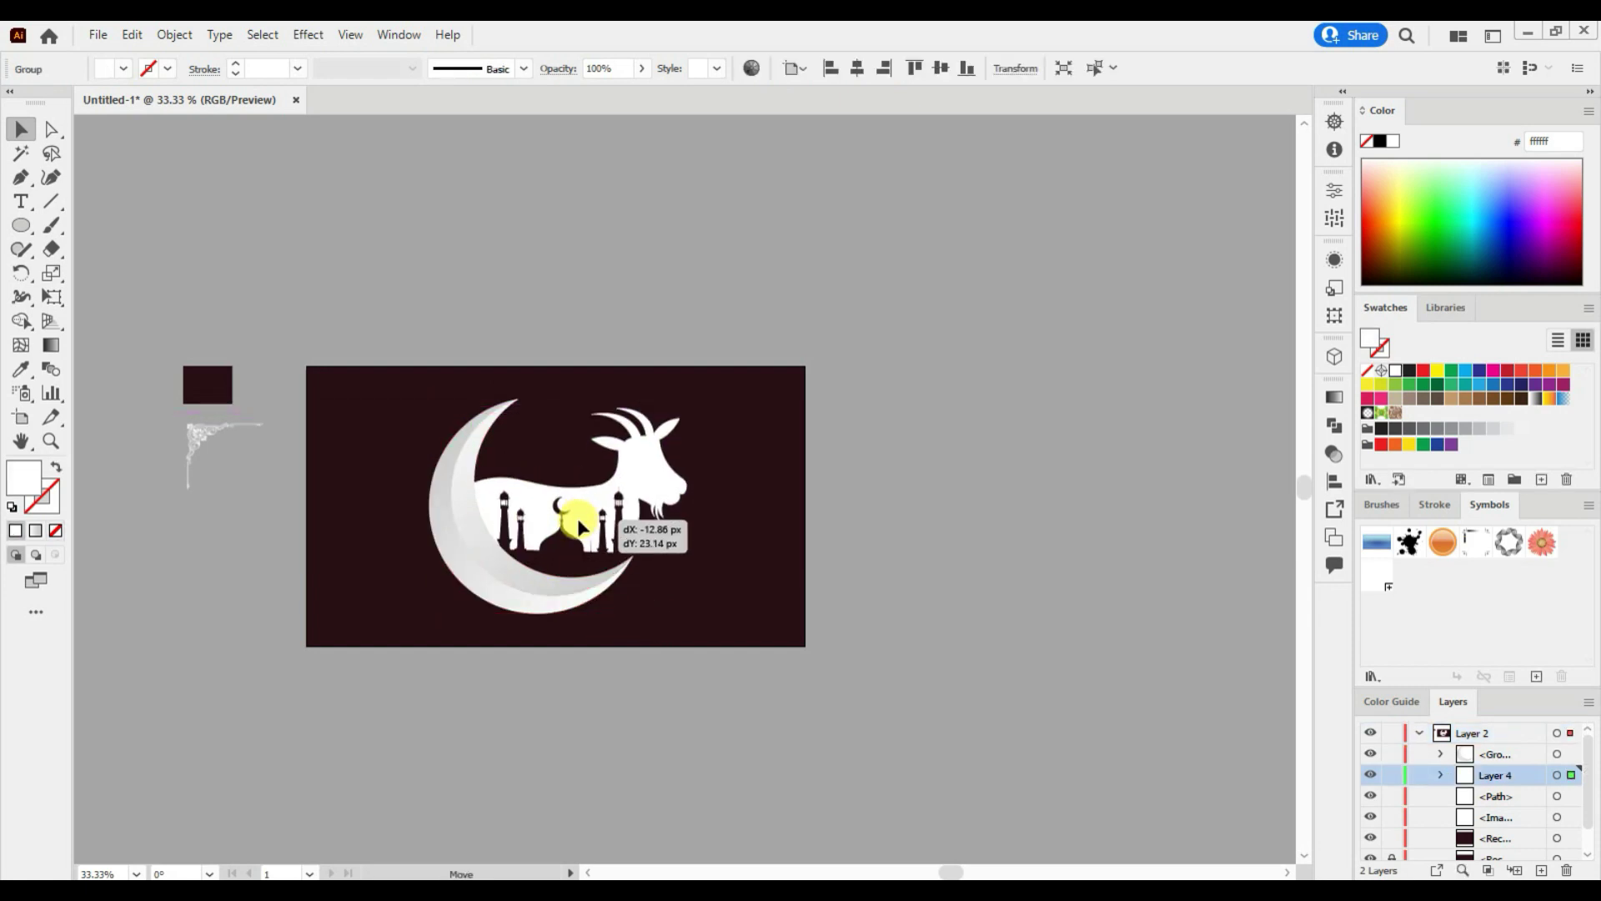
pyautogui.click(504, 597)
pyautogui.click(175, 34)
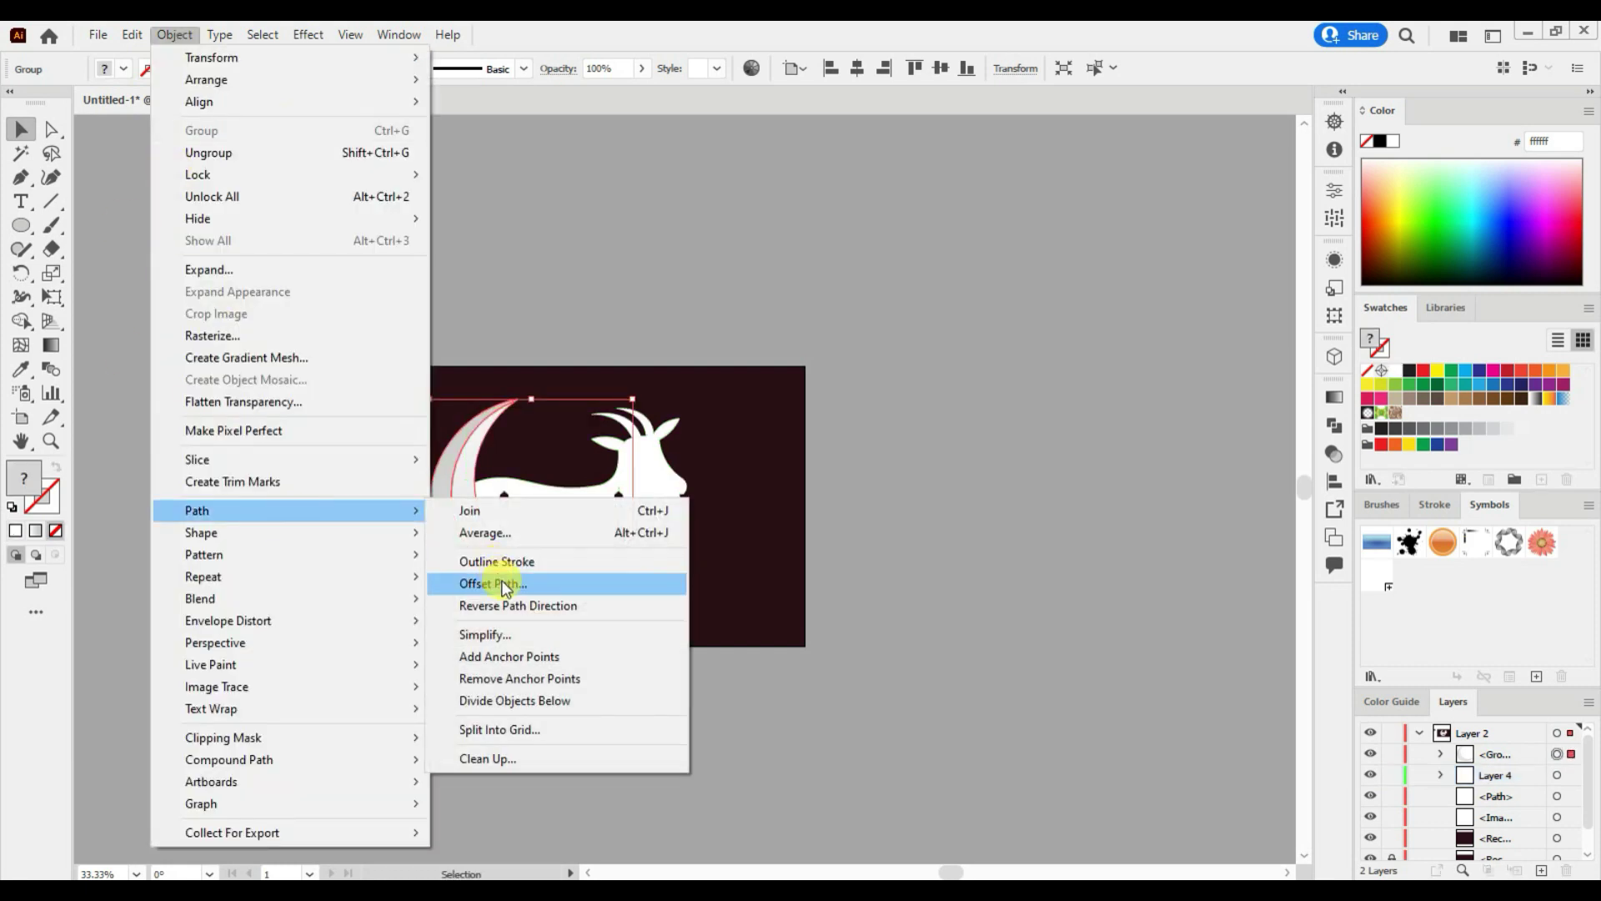
# Step: Apply an outward Offset Path to the crescent moon
pyautogui.click(500, 583)
pyautogui.press('Down')
pyautogui.press('Down')
pyautogui.press('Down')
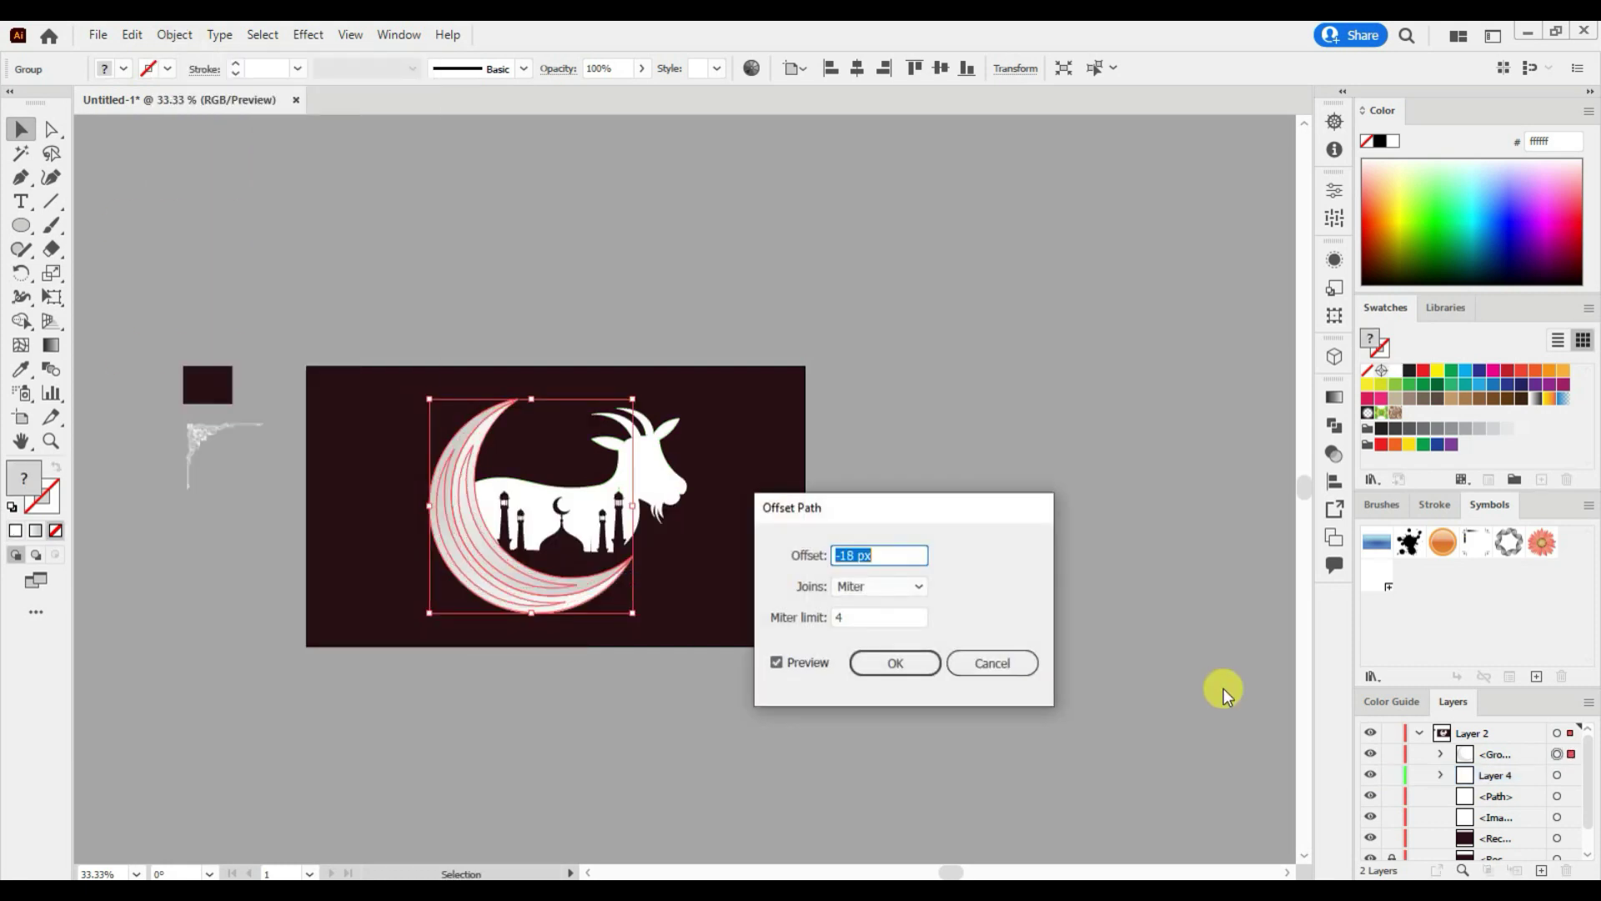
pyautogui.press('Up')
pyautogui.press('Up')
pyautogui.press('Up')
pyautogui.press('Up')
pyautogui.press('Up')
pyautogui.press('Up')
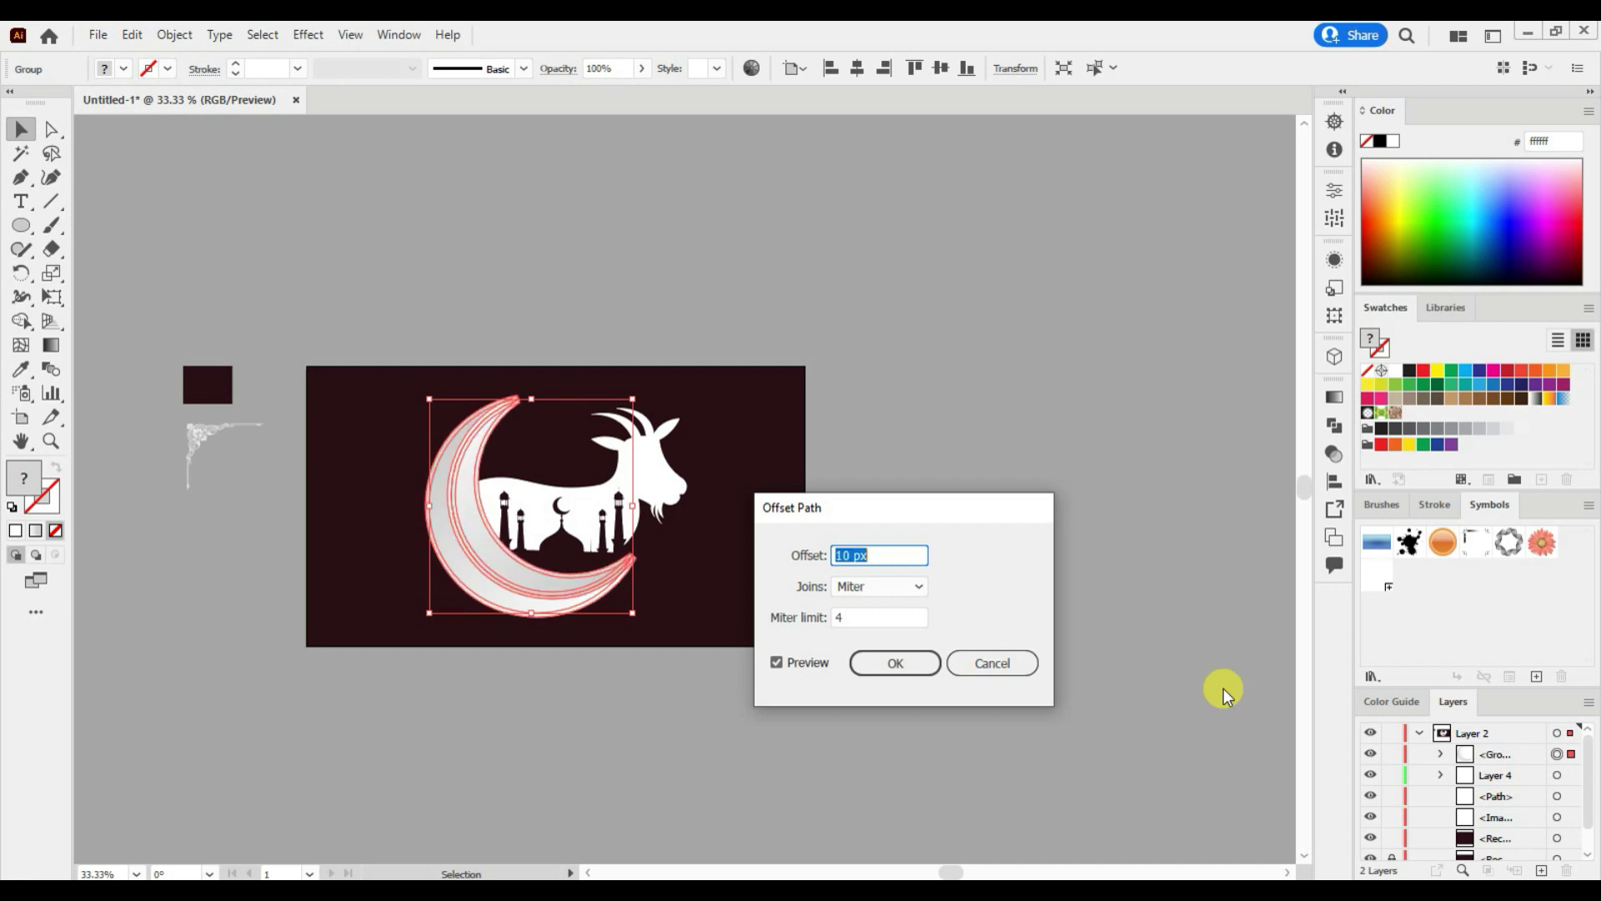
pyautogui.click(894, 663)
# Step: Merge the offset moon pieces into one smooth crescent with the Shape Builder tool
pyautogui.keyDown('shift'); pyautogui.click(658, 434); pyautogui.keyUp('shift')
pyautogui.click(1334, 425)
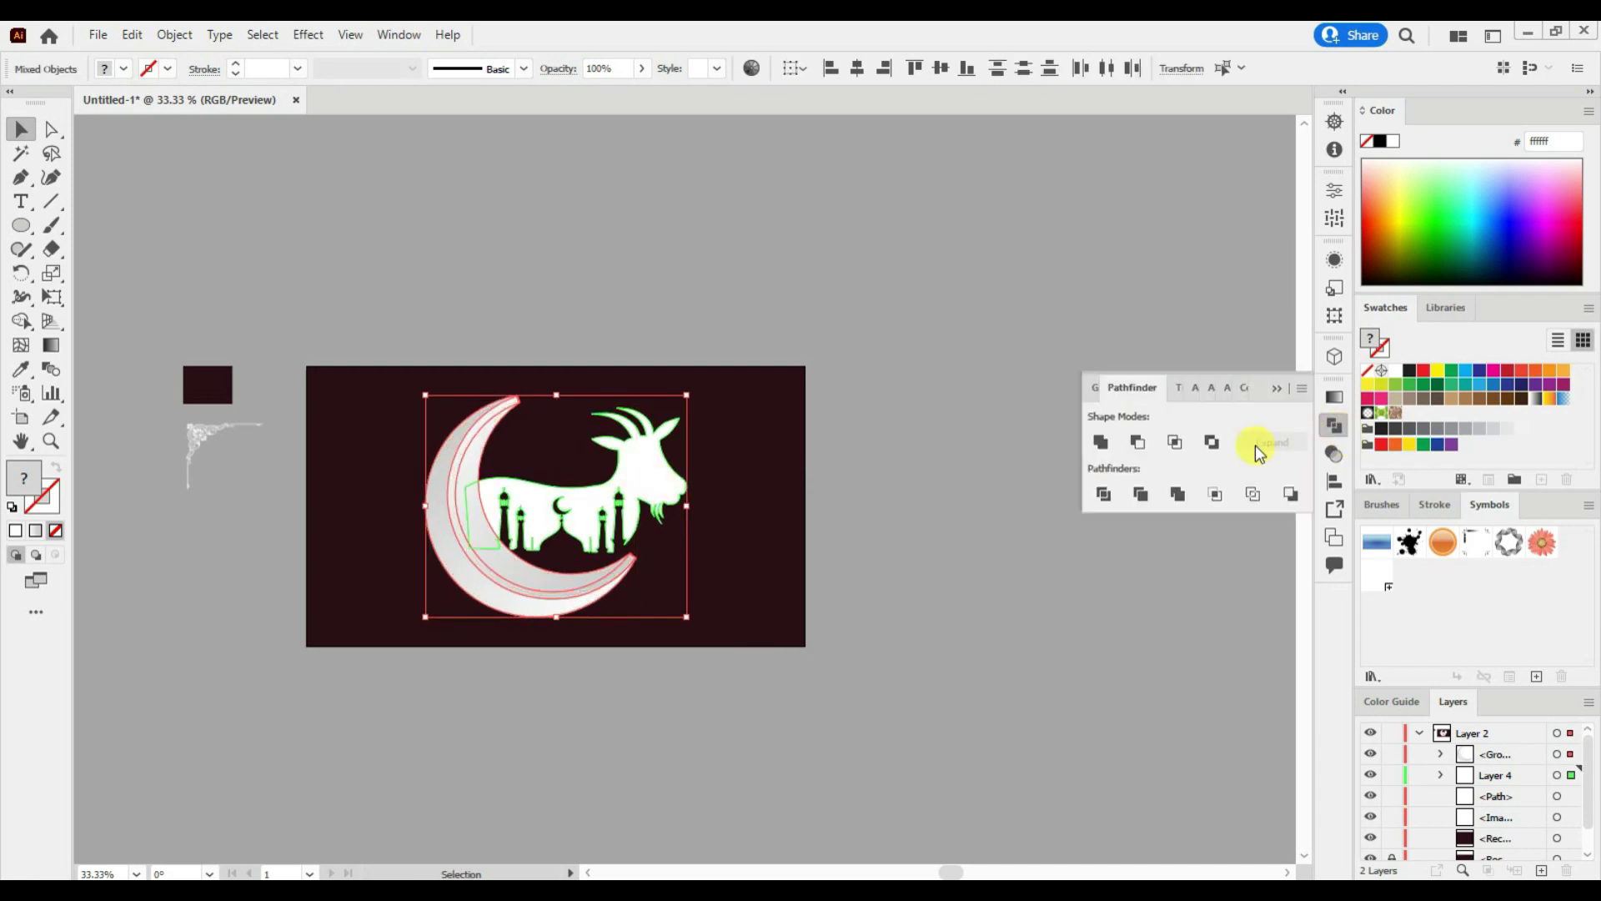
pyautogui.click(1136, 443)
pyautogui.hotkey('ctrl', 'z')
pyautogui.click(1276, 390)
pyautogui.click(20, 320)
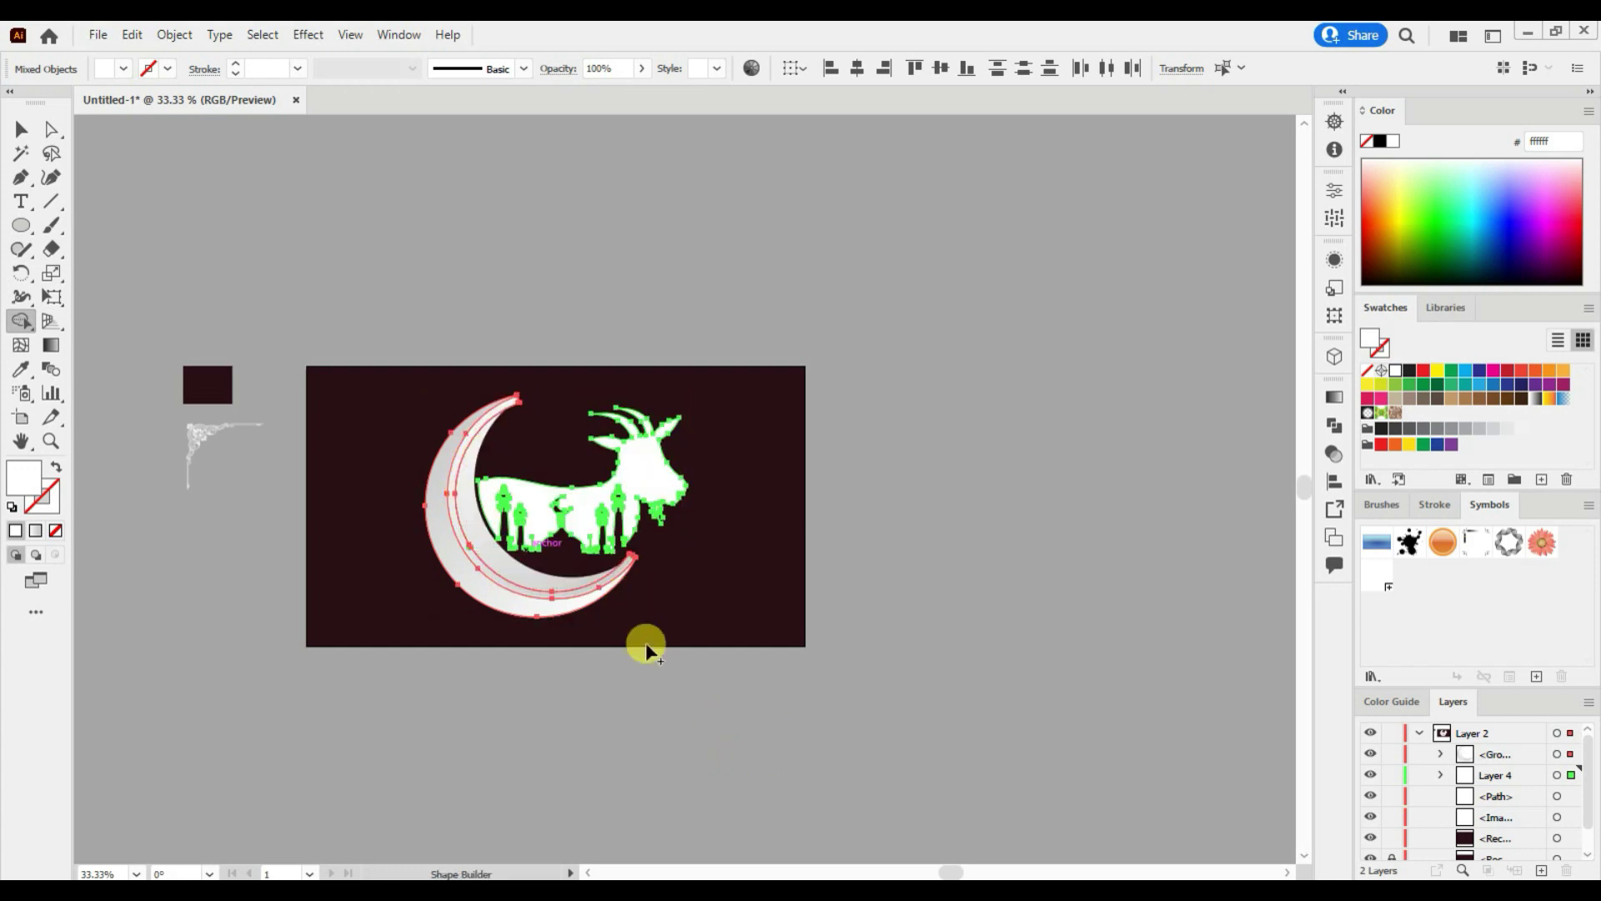
pyautogui.click(606, 576)
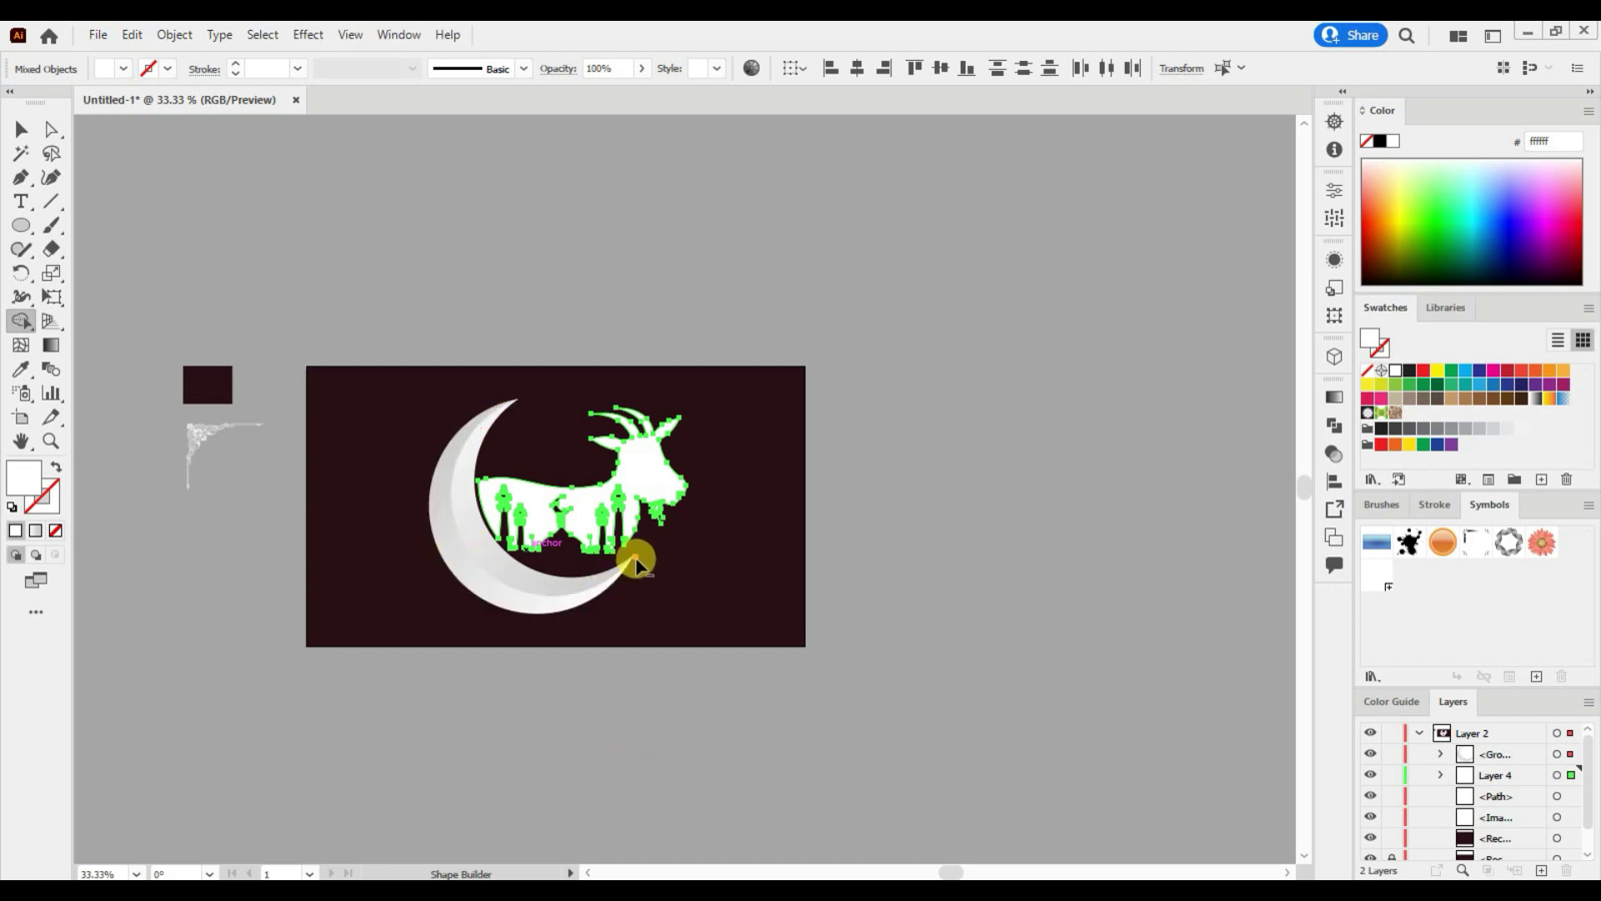
# Step: Zoom in on the crescent tip and adjust its points with Direct Selection
pyautogui.click(21, 128)
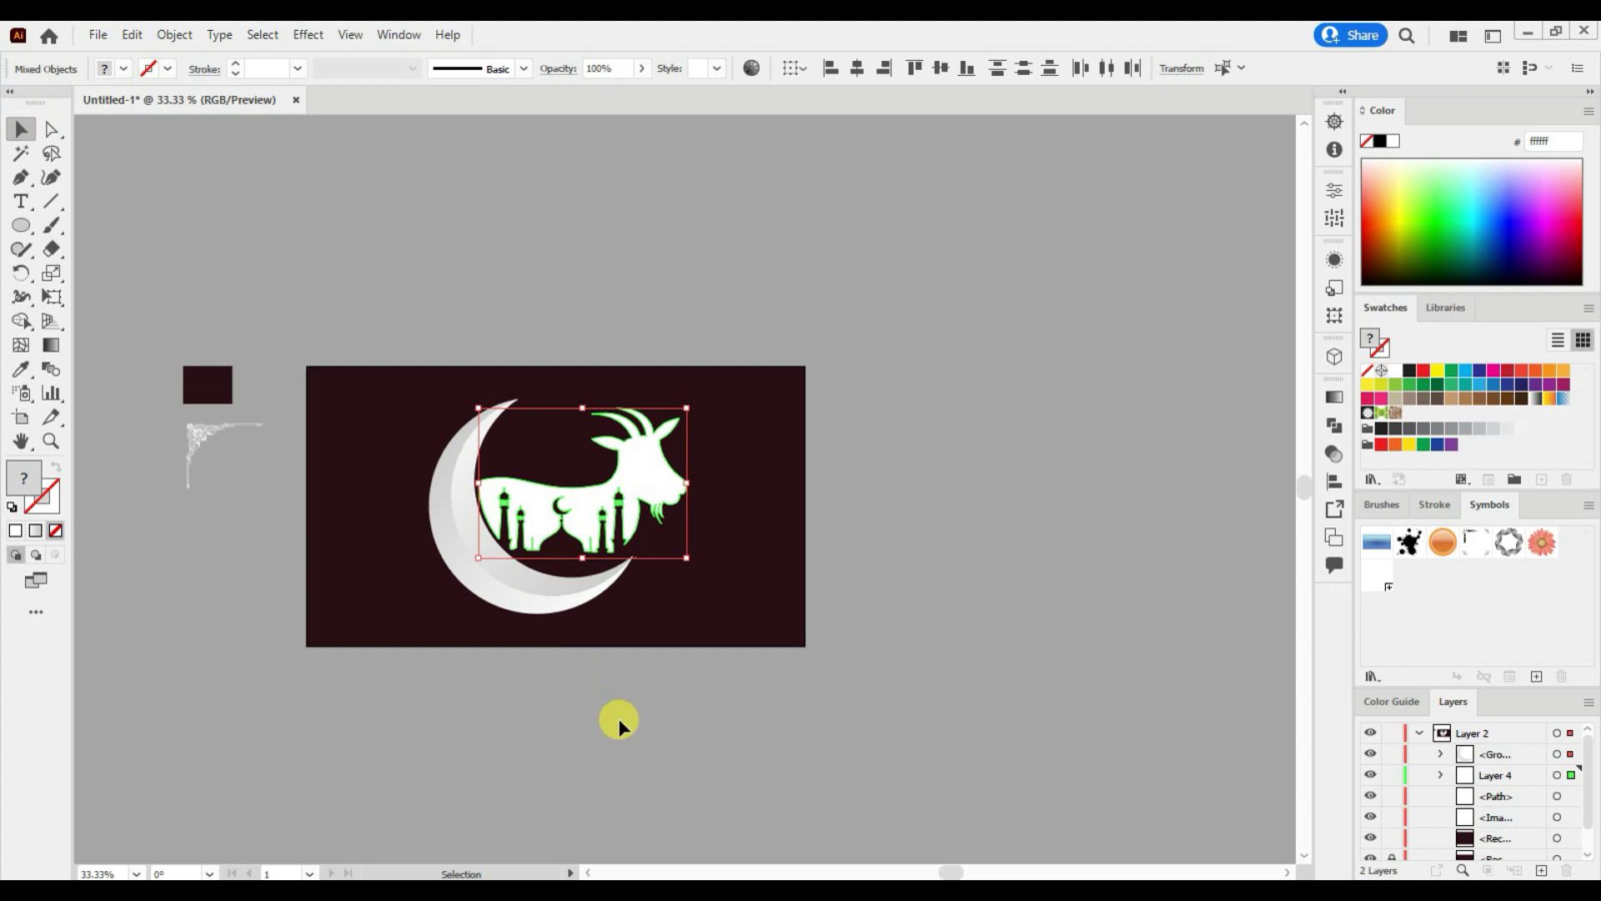
pyautogui.click(650, 700)
pyautogui.hotkey('ctrl', '+')
pyautogui.hotkey('ctrl', '+')
pyautogui.hotkey('ctrl', '+')
pyautogui.scroll(-5, 540, 515)
pyautogui.click(541, 515)
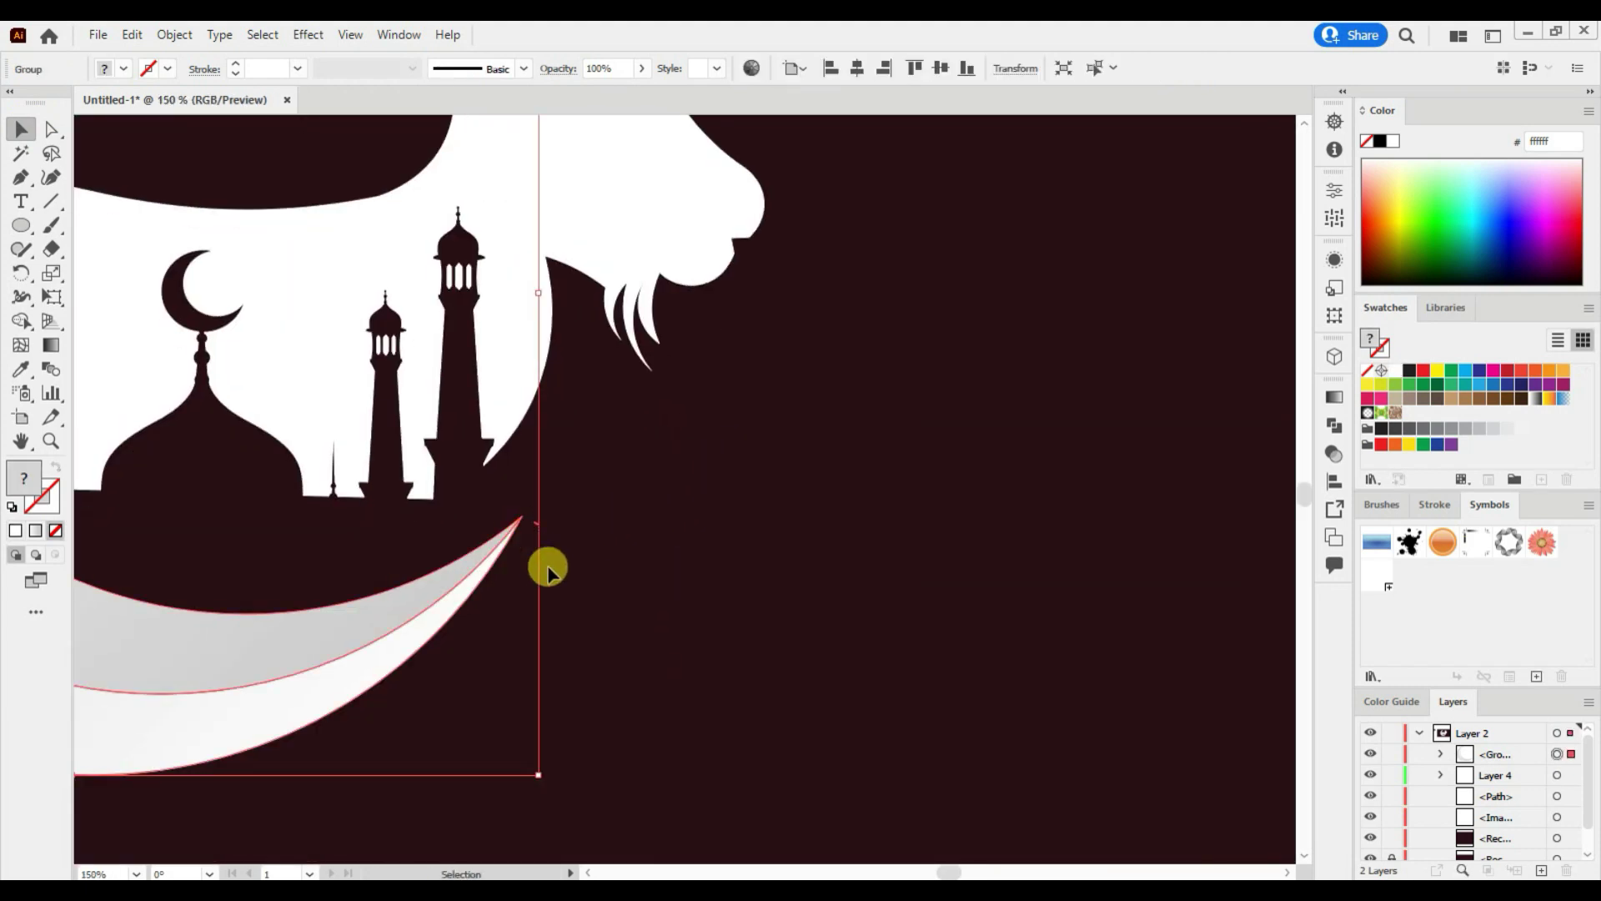
pyautogui.click(523, 519)
pyautogui.press('a')
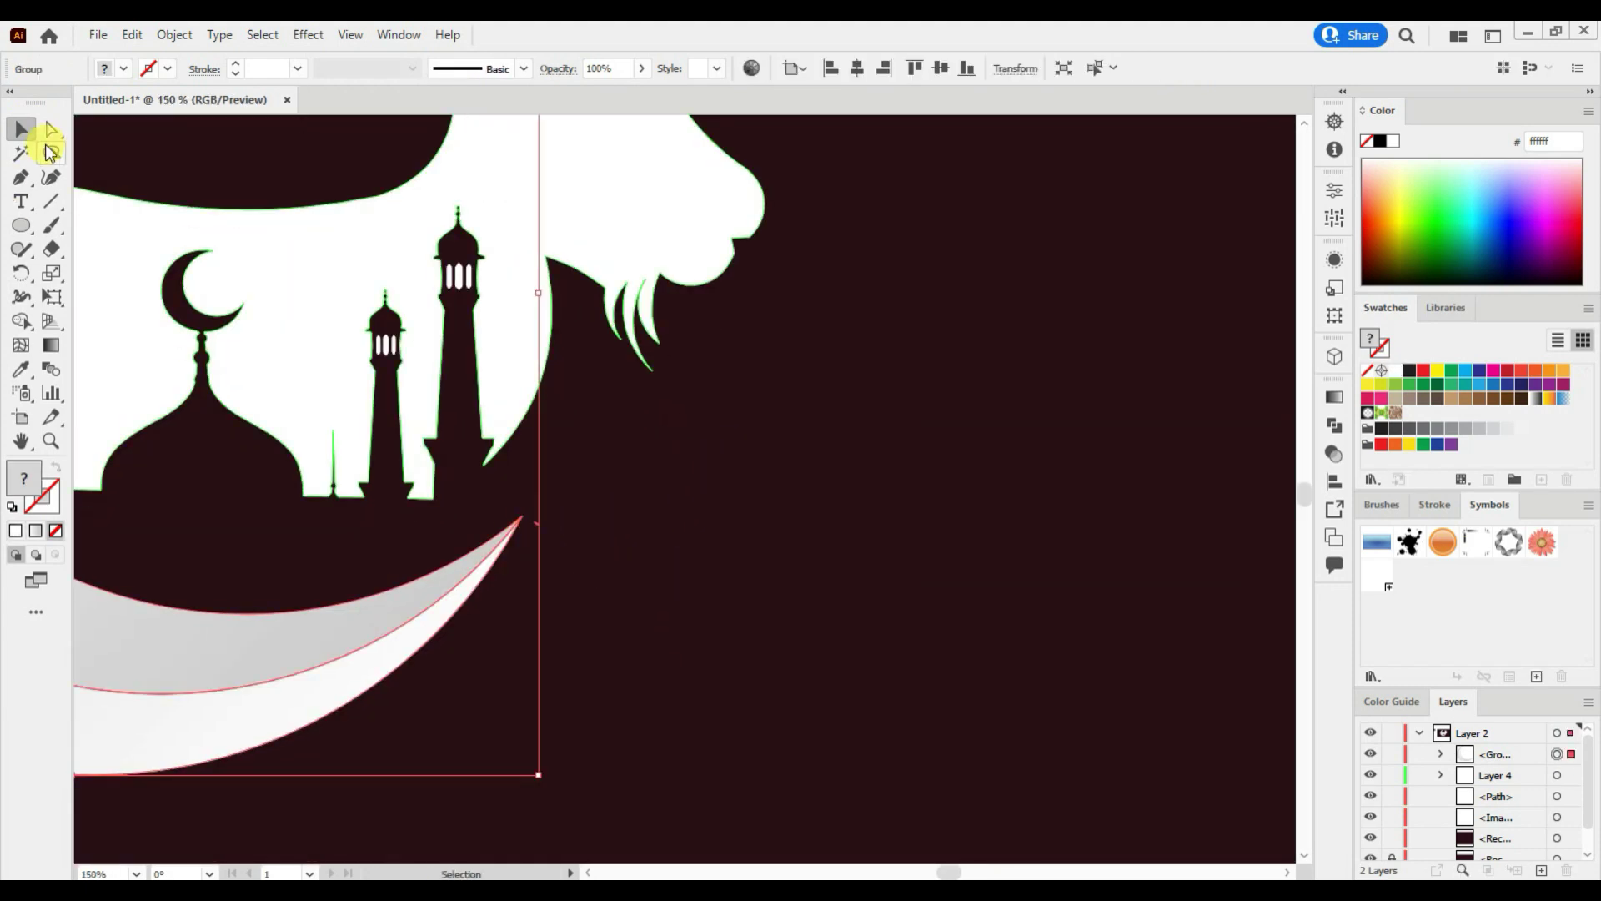
pyautogui.moveTo(615, 578); pyautogui.dragTo(536, 508)
# Step: Zoom back out and place the corner ornament in the banner's top-left corner
pyautogui.click(654, 648)
pyautogui.hotkey('ctrl', '-')
pyautogui.hotkey('ctrl', '-')
pyautogui.hotkey('ctrl', '-')
pyautogui.hotkey('ctrl', '-')
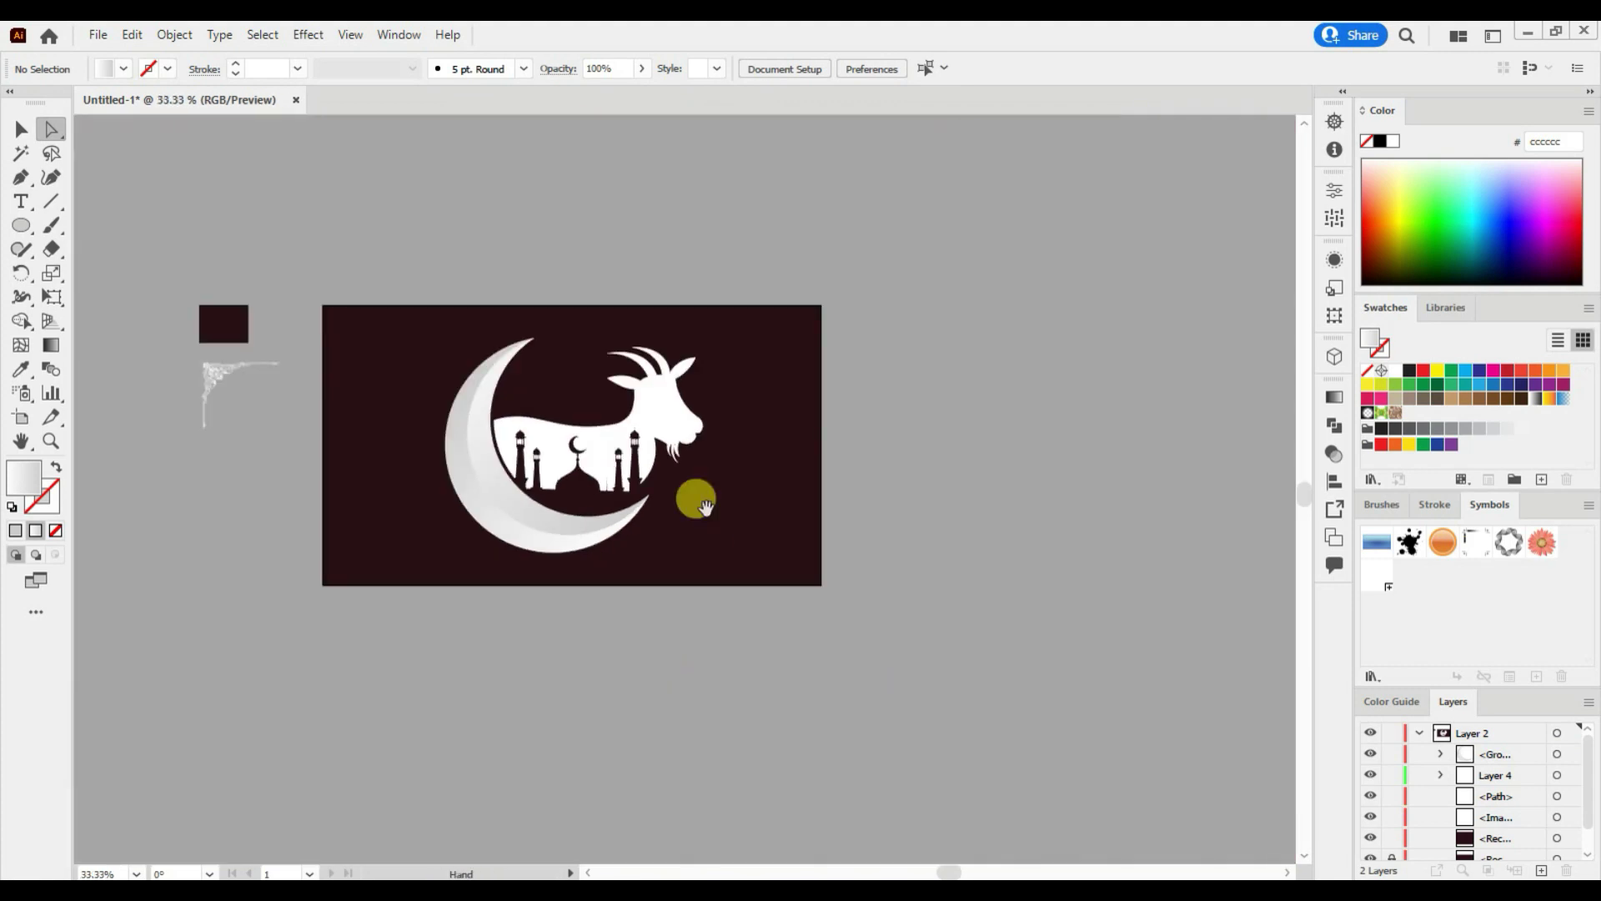
pyautogui.scroll(1, 713, 534)
pyautogui.moveTo(254, 429); pyautogui.dragTo(348, 399)
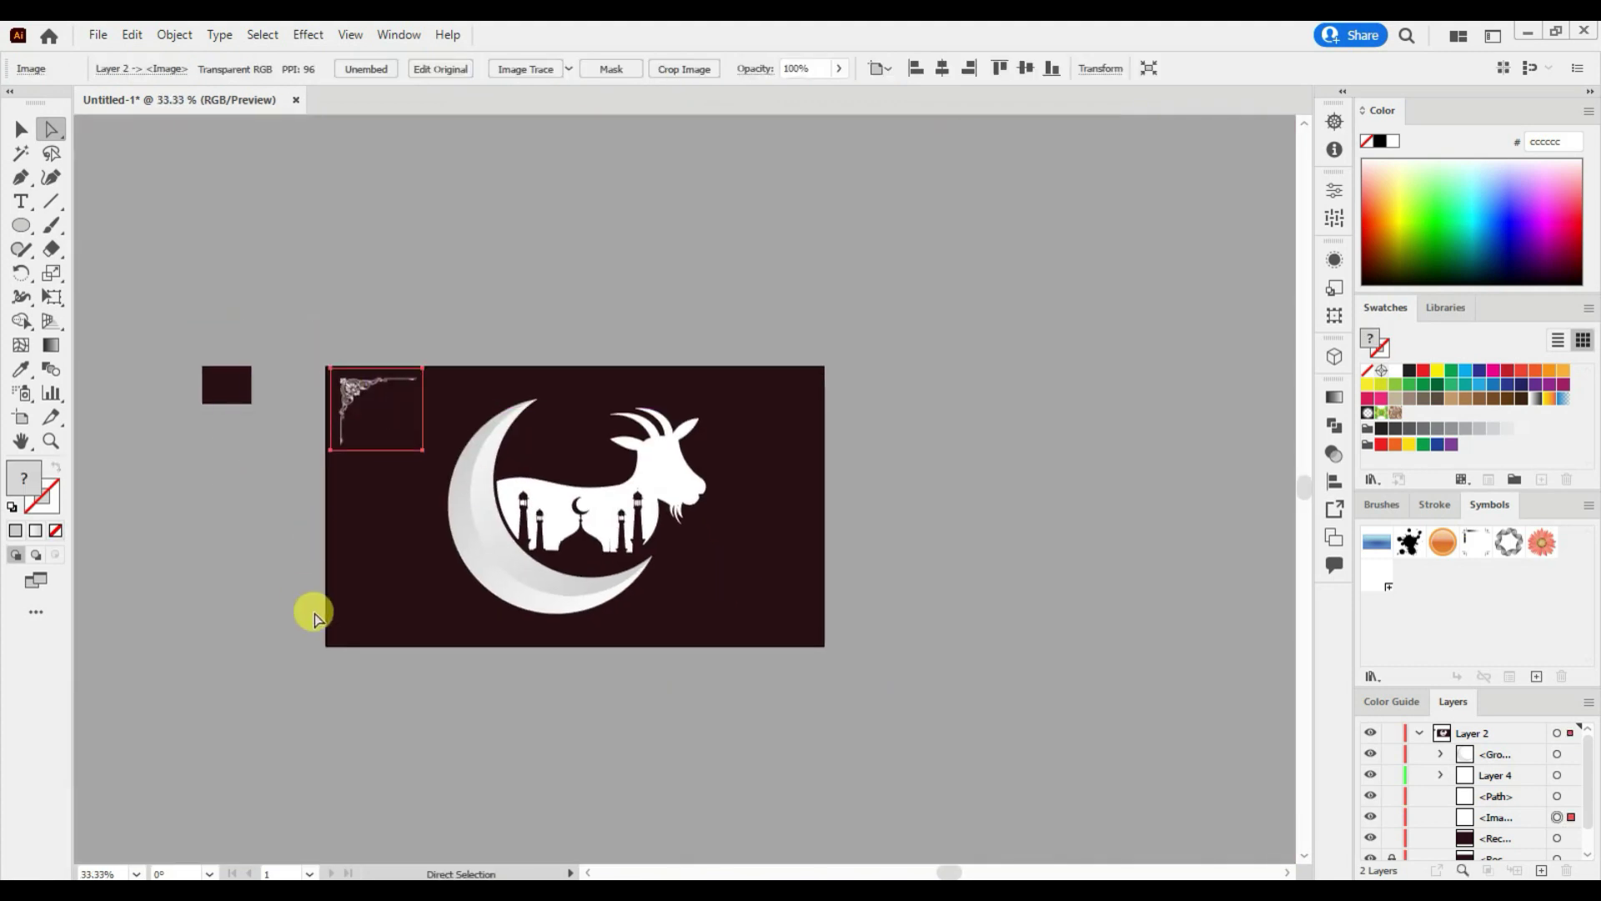
# Step: Reflect a copy of the top-left ornament into the top-right corner
pyautogui.rightClick(361, 381)
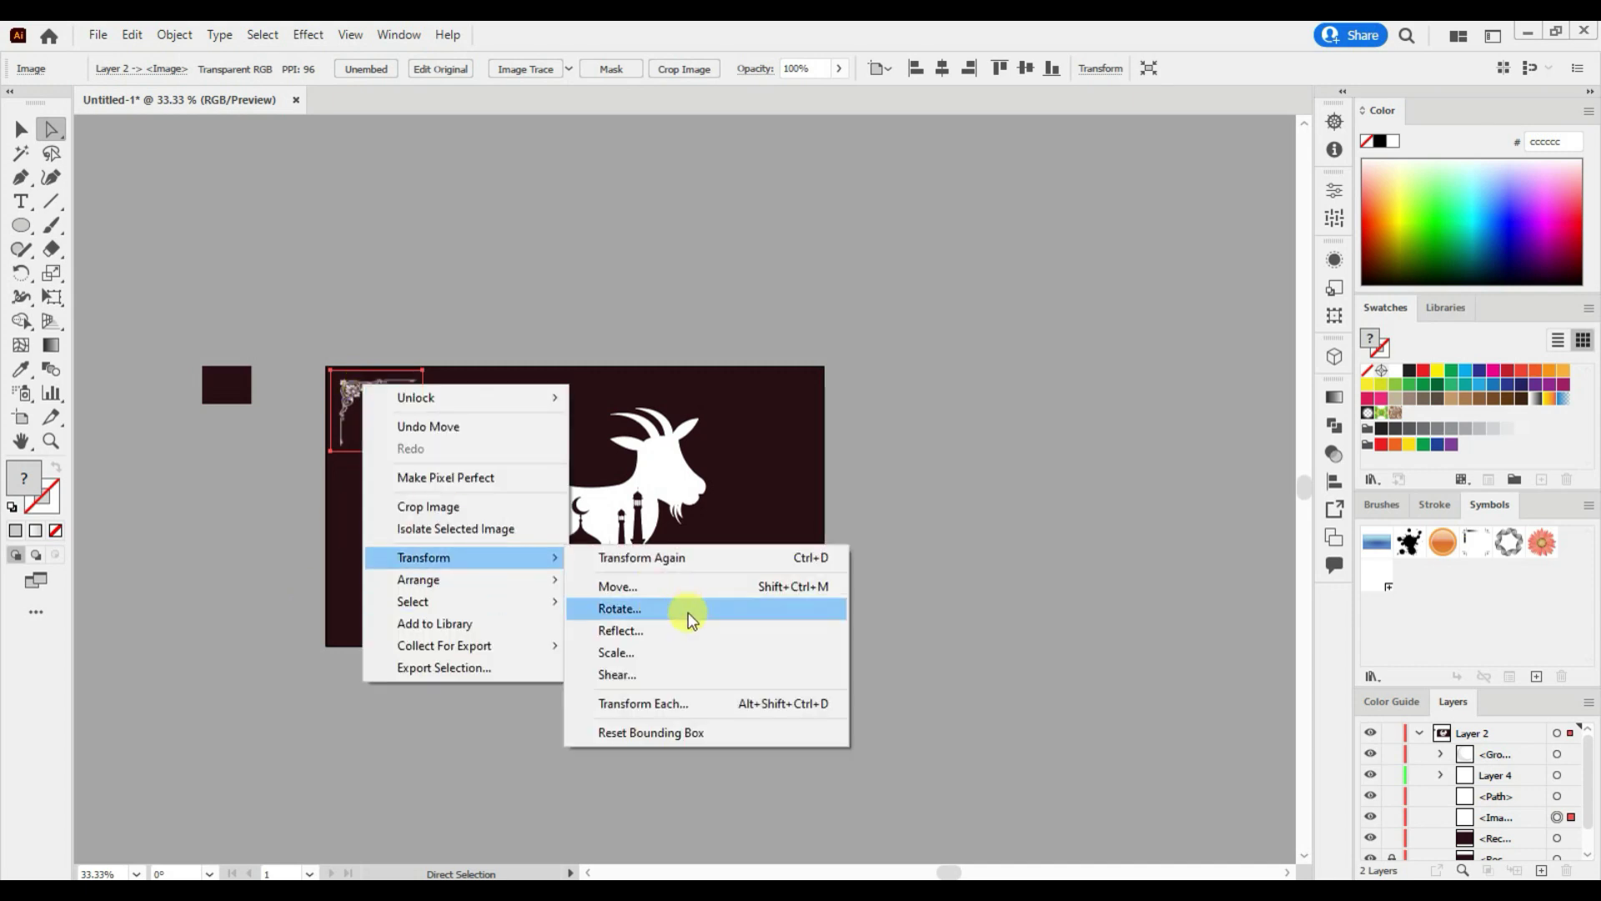
pyautogui.click(650, 636)
pyautogui.click(1031, 561)
pyautogui.click(1058, 601)
pyautogui.moveTo(399, 397); pyautogui.dragTo(807, 407)
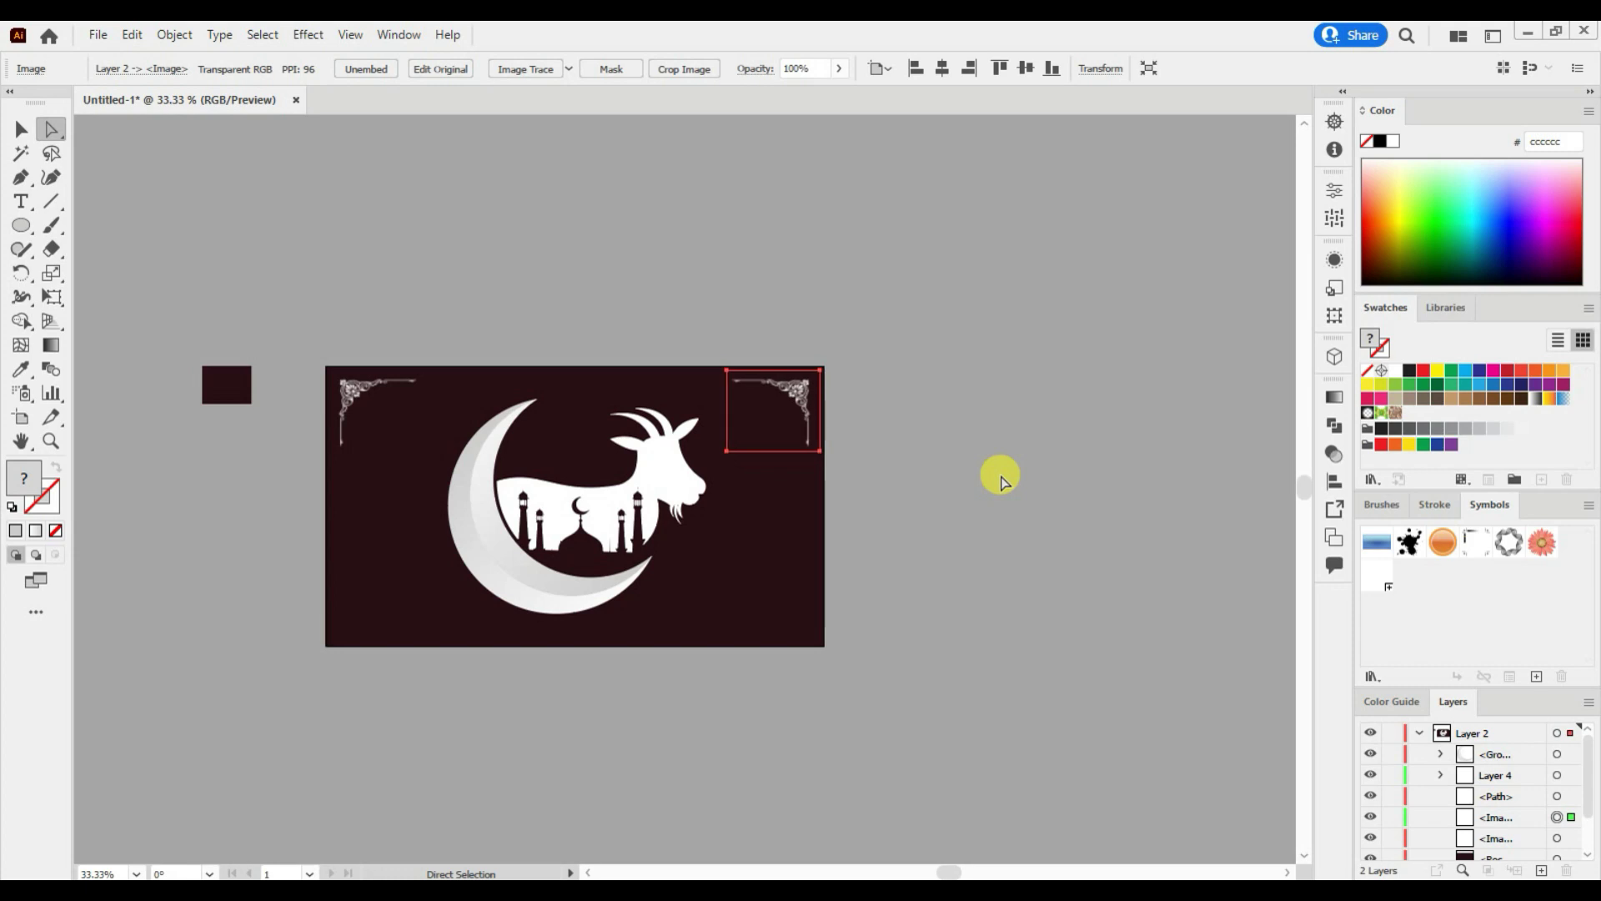
# Step: Reflect copies of both top ornaments across the horizontal axis into the bottom corners
pyautogui.press('v')
pyautogui.click(347, 397)
pyautogui.keyDown('shift'); pyautogui.click(794, 399); pyautogui.keyUp('shift')
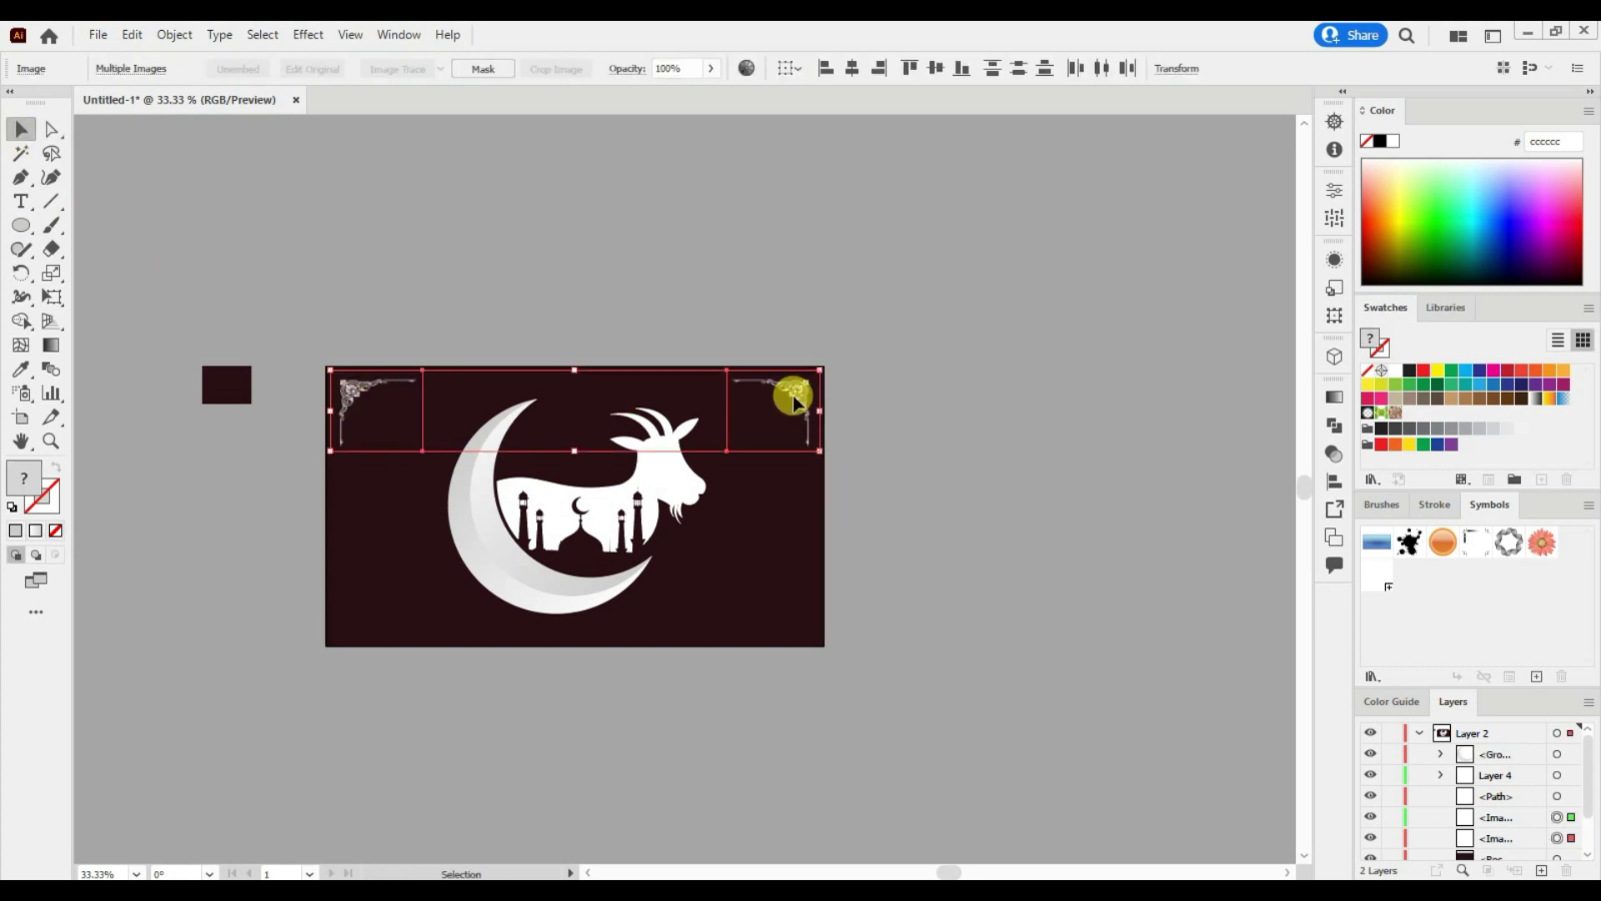
pyautogui.rightClick(794, 398)
pyautogui.click(1061, 591)
pyautogui.click(1037, 370)
pyautogui.click(1061, 602)
pyautogui.moveTo(769, 442); pyautogui.dragTo(774, 632)
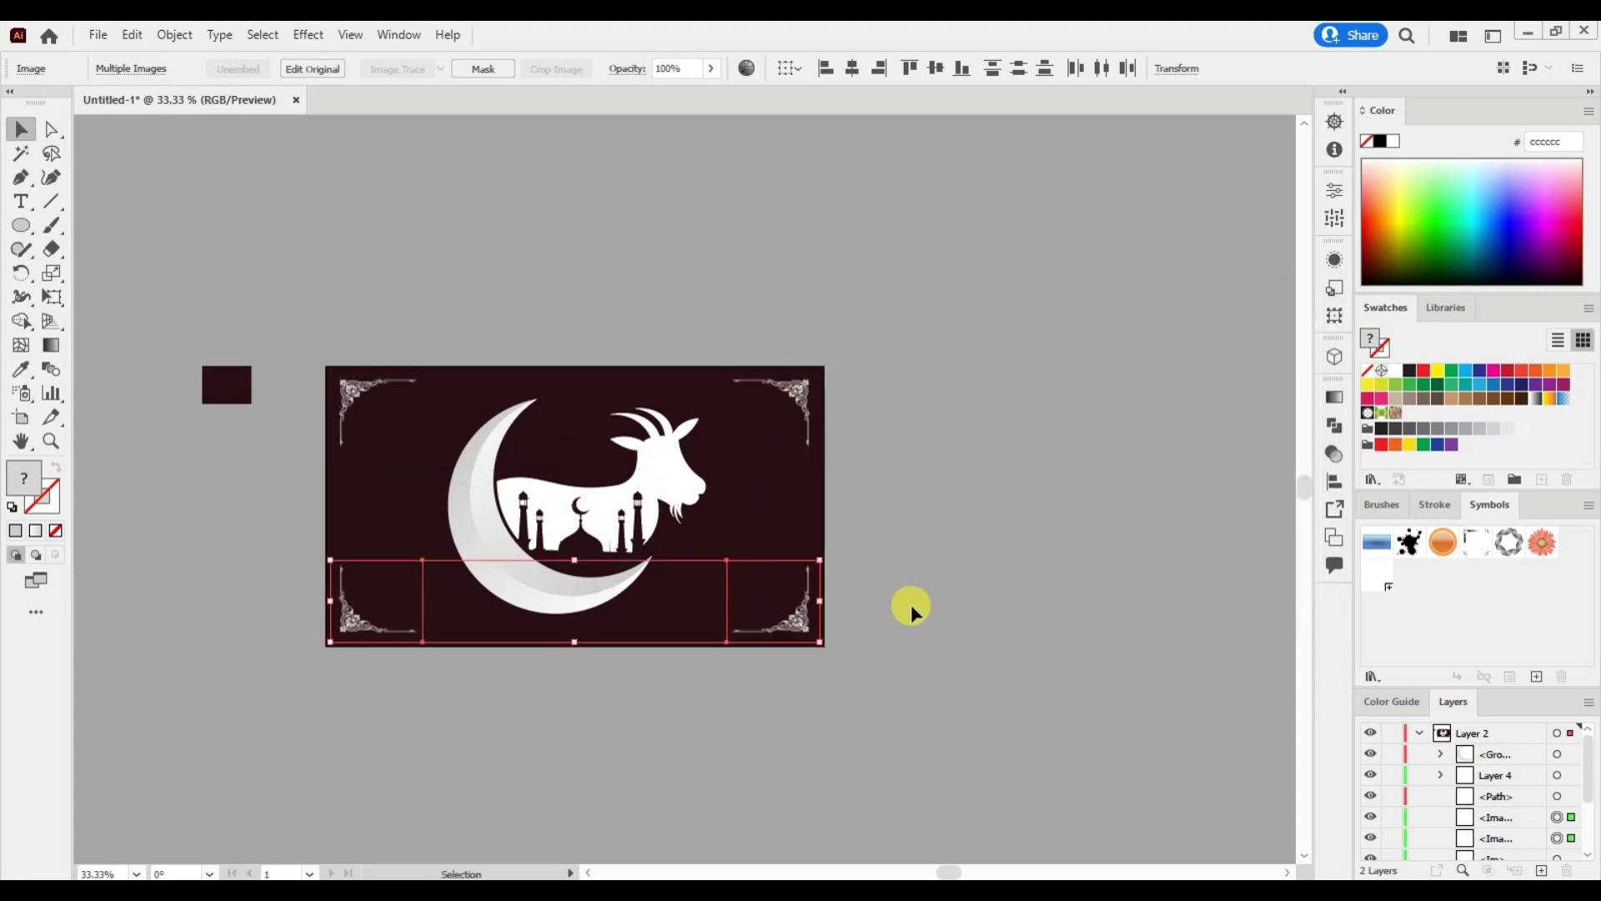
# Step: Deselect the ornaments and select the moon-and-goat emblem group
pyautogui.click(964, 647)
pyautogui.click(597, 522)
pyautogui.click(174, 34)
# Step: Shrink the moon-and-goat emblem and reposition it on the banner
pyautogui.click(685, 449)
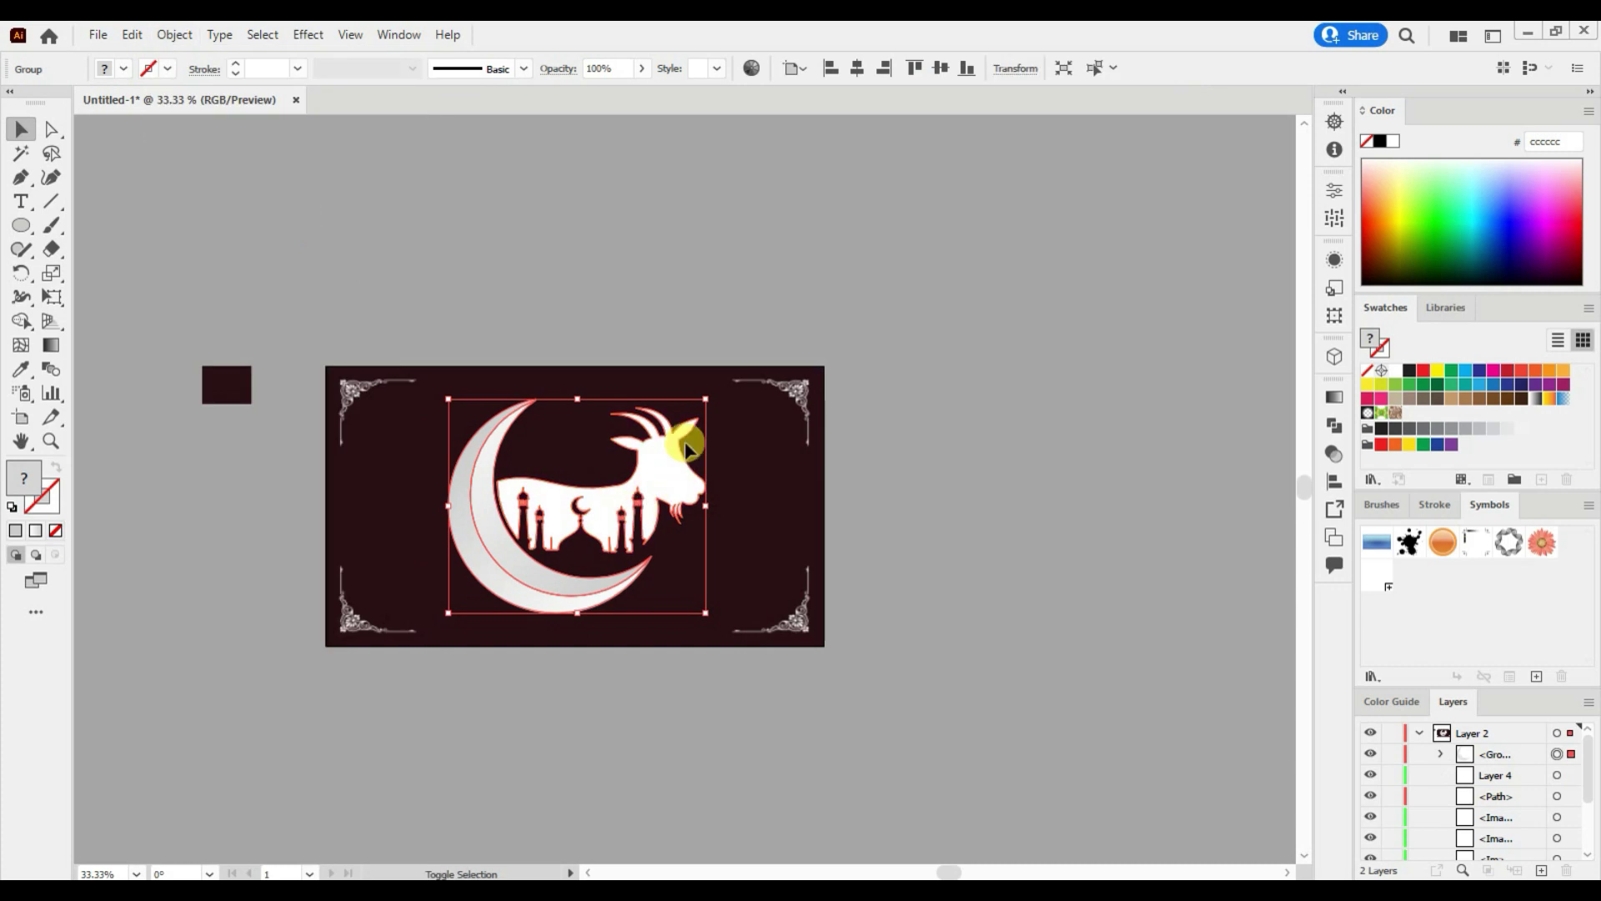
pyautogui.moveTo(703, 398); pyautogui.dragTo(658, 437)
pyautogui.moveTo(604, 525); pyautogui.dragTo(638, 500)
pyautogui.click(1107, 622)
# Step: Draw four gradient circles on the empty canvas beside the banner
pyautogui.press('l')
pyautogui.moveTo(1076, 479); pyautogui.dragTo(836, 425)
pyautogui.moveTo(830, 308); pyautogui.dragTo(976, 454)
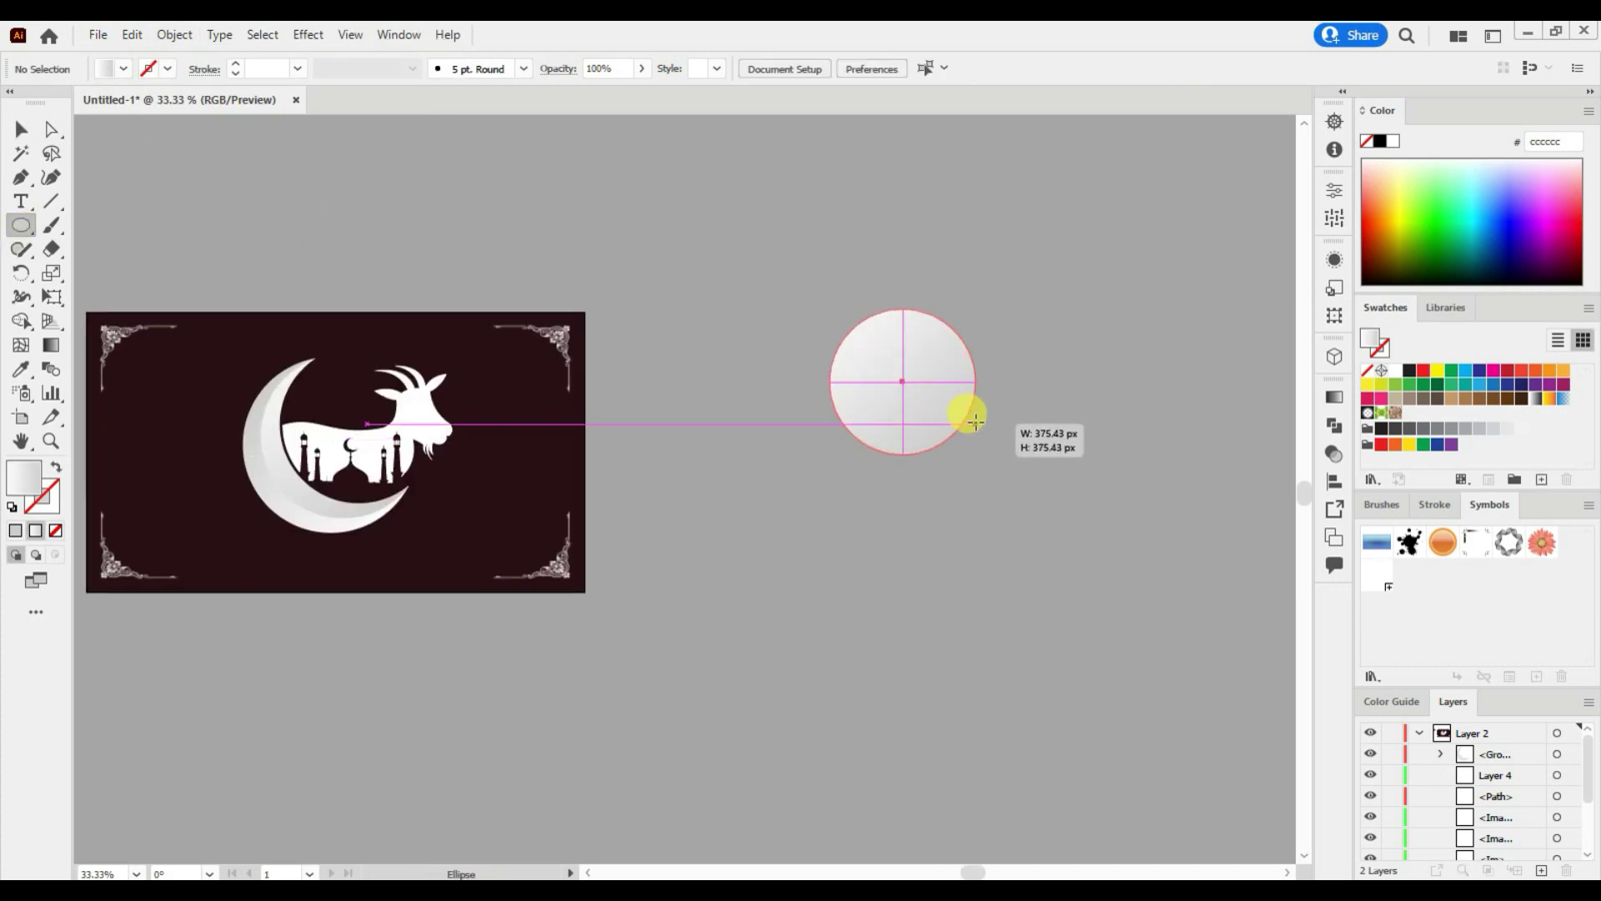
pyautogui.moveTo(772, 386); pyautogui.dragTo(835, 448)
pyautogui.moveTo(954, 389); pyautogui.dragTo(1042, 459)
pyautogui.moveTo(681, 423); pyautogui.dragTo(727, 468)
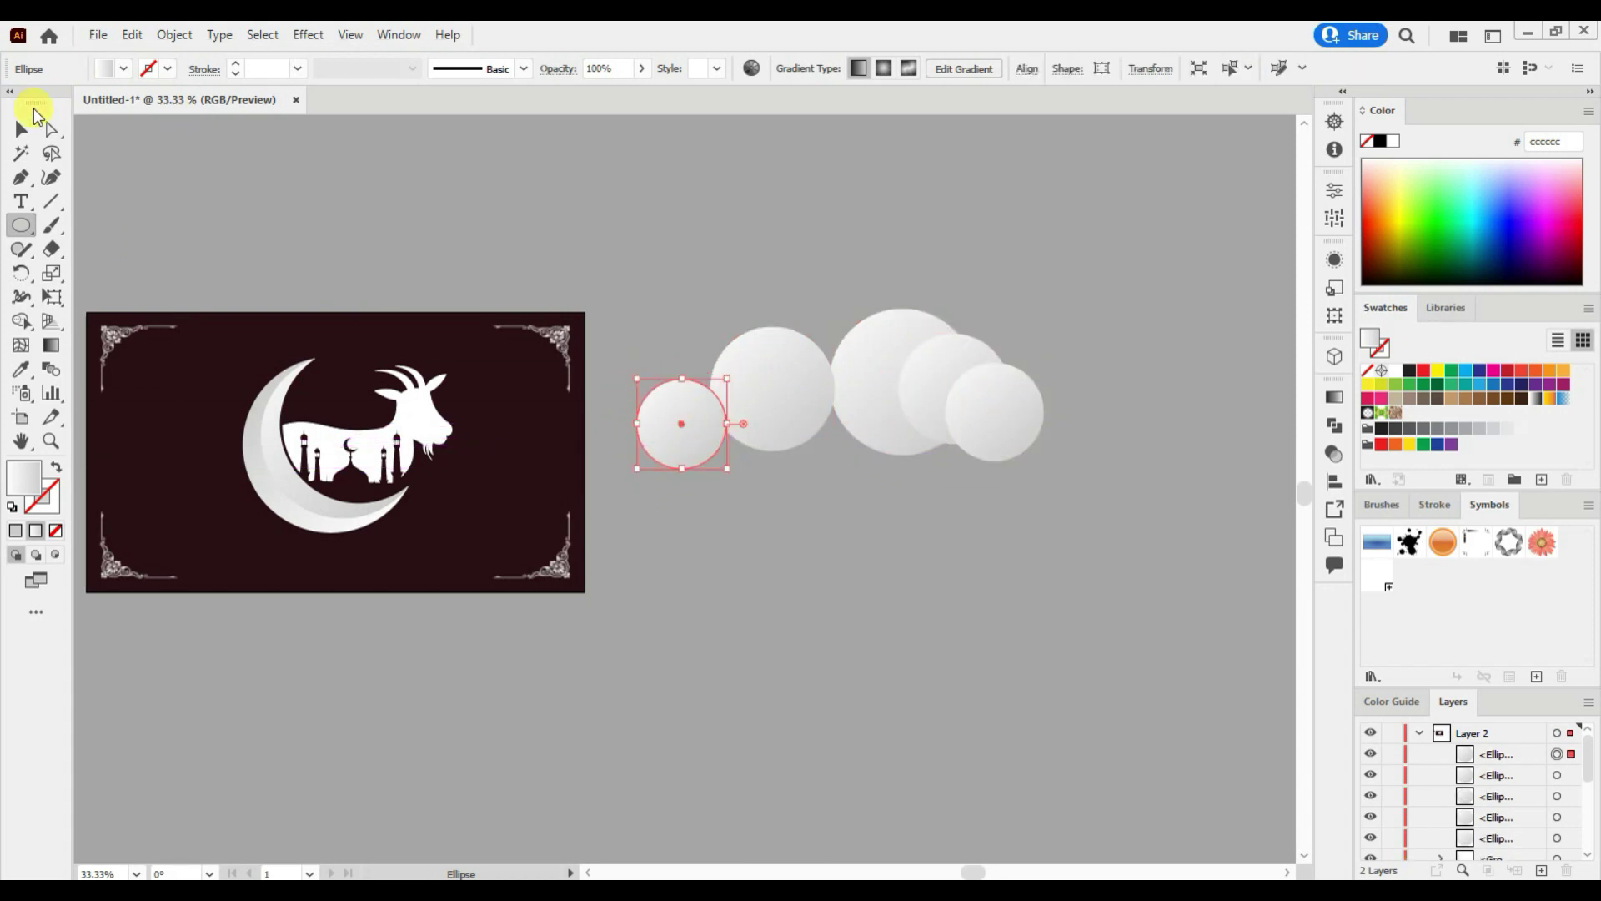
# Step: Arrange the circles into an overlapping cloud cluster and select them all
pyautogui.click(21, 130)
pyautogui.moveTo(794, 399); pyautogui.dragTo(869, 428)
pyautogui.moveTo(967, 413); pyautogui.dragTo(976, 430)
pyautogui.moveTo(677, 430); pyautogui.dragTo(775, 443)
pyautogui.moveTo(1013, 434); pyautogui.dragTo(972, 454)
pyautogui.moveTo(827, 452)
pyautogui.mouseDown()
pyautogui.moveTo(818, 440)
pyautogui.moveTo(922, 425)
pyautogui.moveTo(996, 450)
pyautogui.mouseUp()
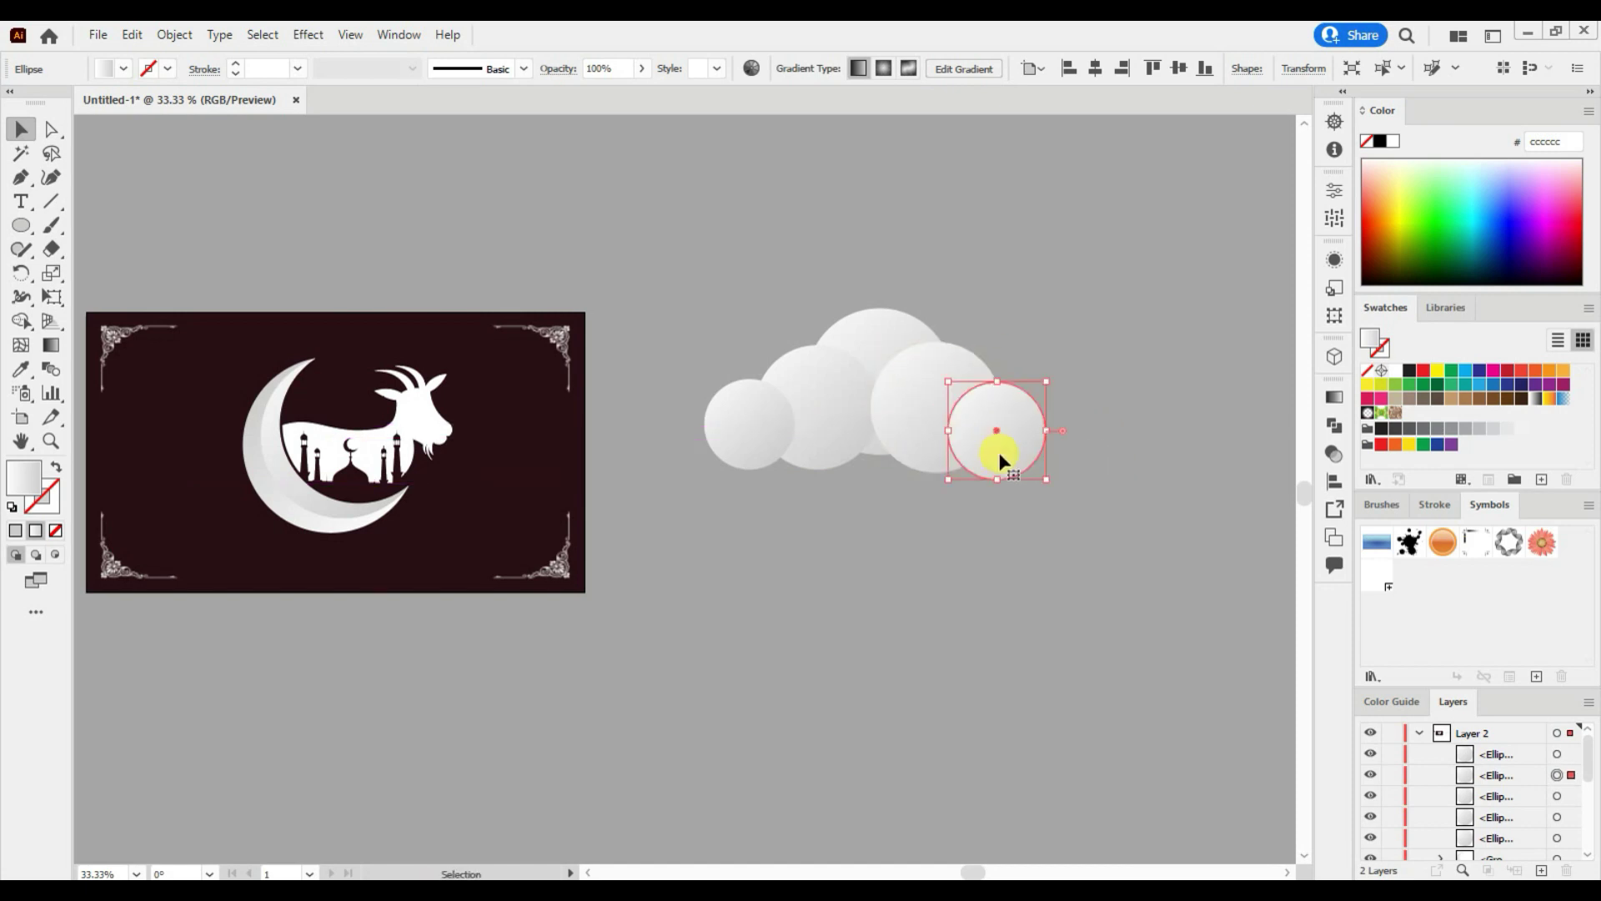
pyautogui.hotkey('ctrl', 'a')
# Step: Unite the circles into one white cloud shape over the lower banner
pyautogui.click(1334, 453)
pyautogui.click(1101, 447)
pyautogui.moveTo(899, 420)
pyautogui.mouseDown()
pyautogui.moveTo(748, 521)
pyautogui.moveTo(347, 525)
pyautogui.mouseUp()
pyautogui.moveTo(603, 661)
pyautogui.mouseDown()
pyautogui.moveTo(908, 682)
pyautogui.moveTo(900, 709)
pyautogui.mouseUp()
pyautogui.click(1395, 371)
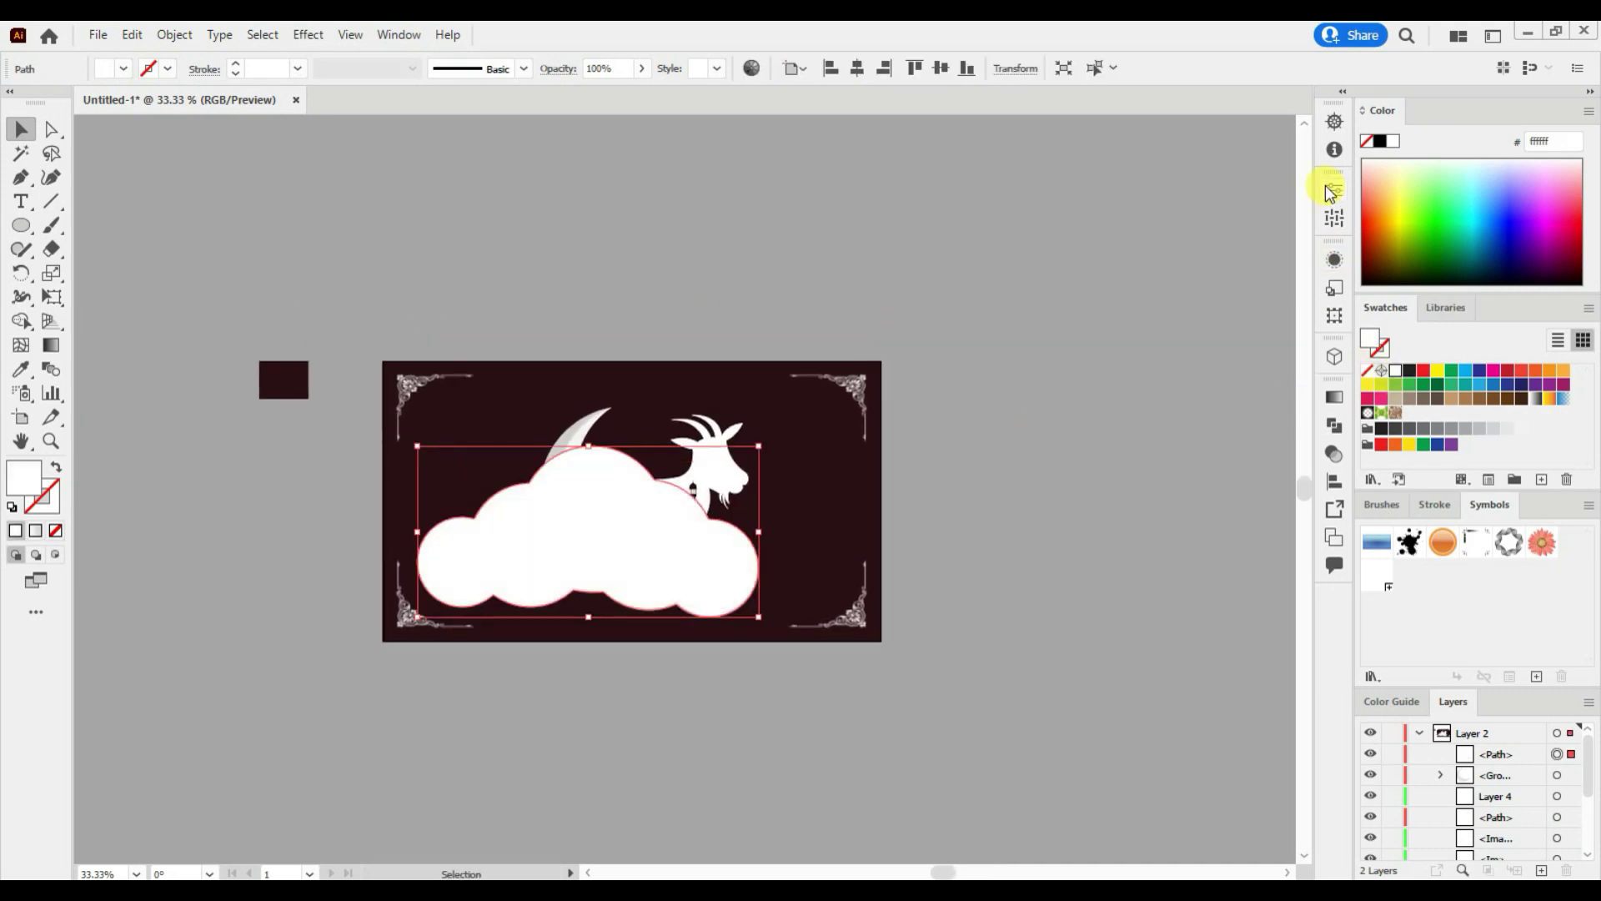
# Step: Give the cloud the horn's grey gradient and an Overlay blend mode
pyautogui.click(1334, 190)
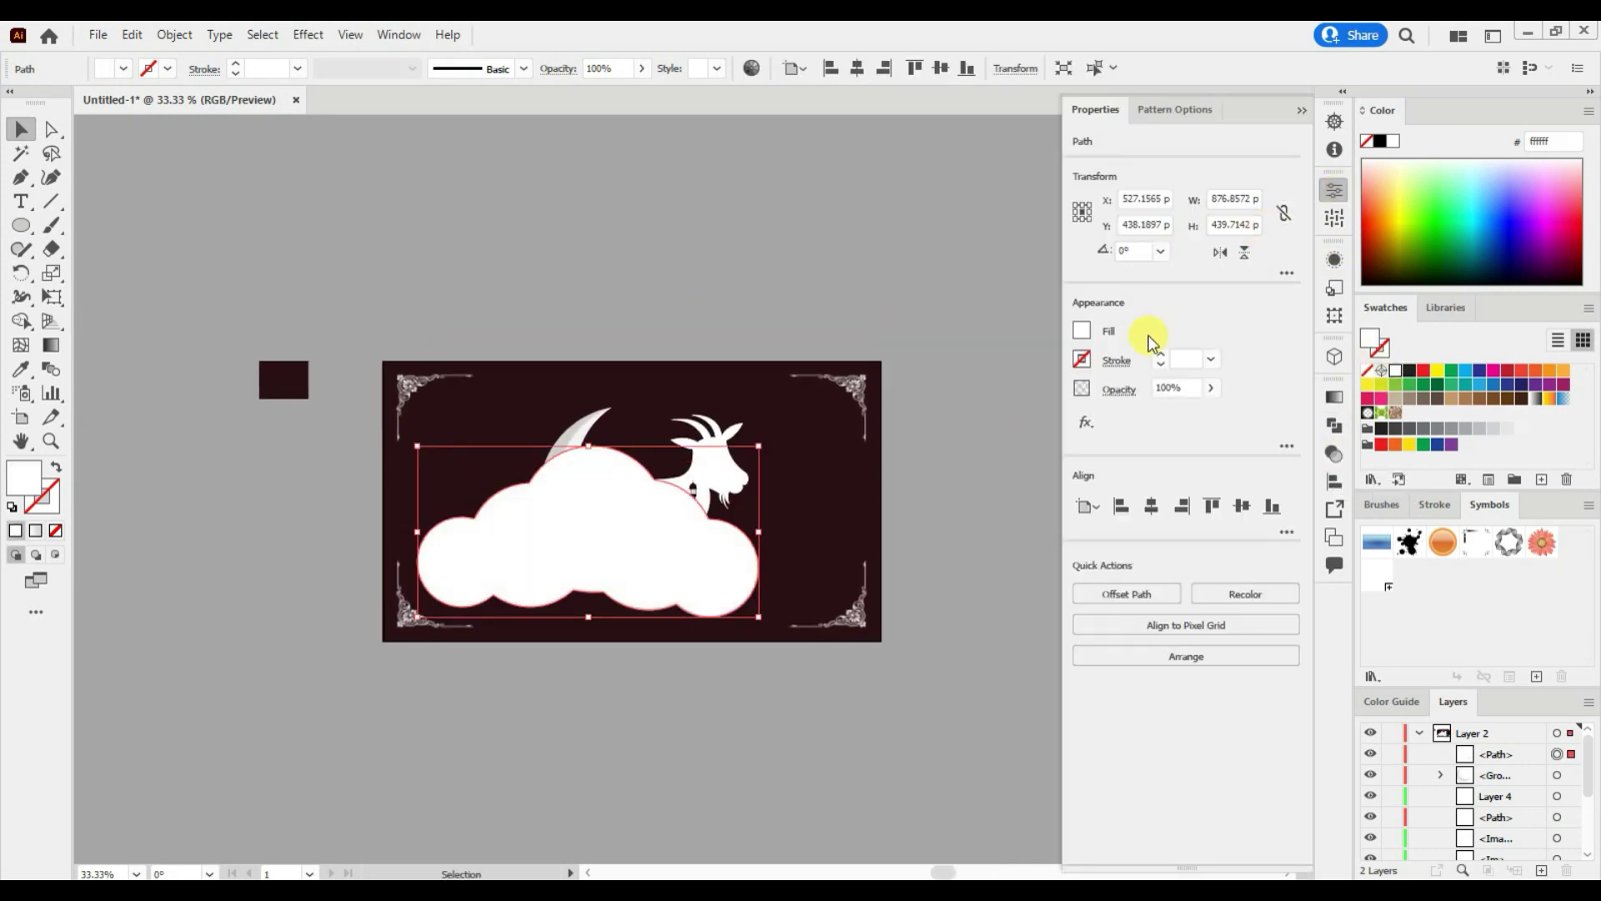
pyautogui.click(1118, 392)
pyautogui.click(996, 426)
pyautogui.click(958, 617)
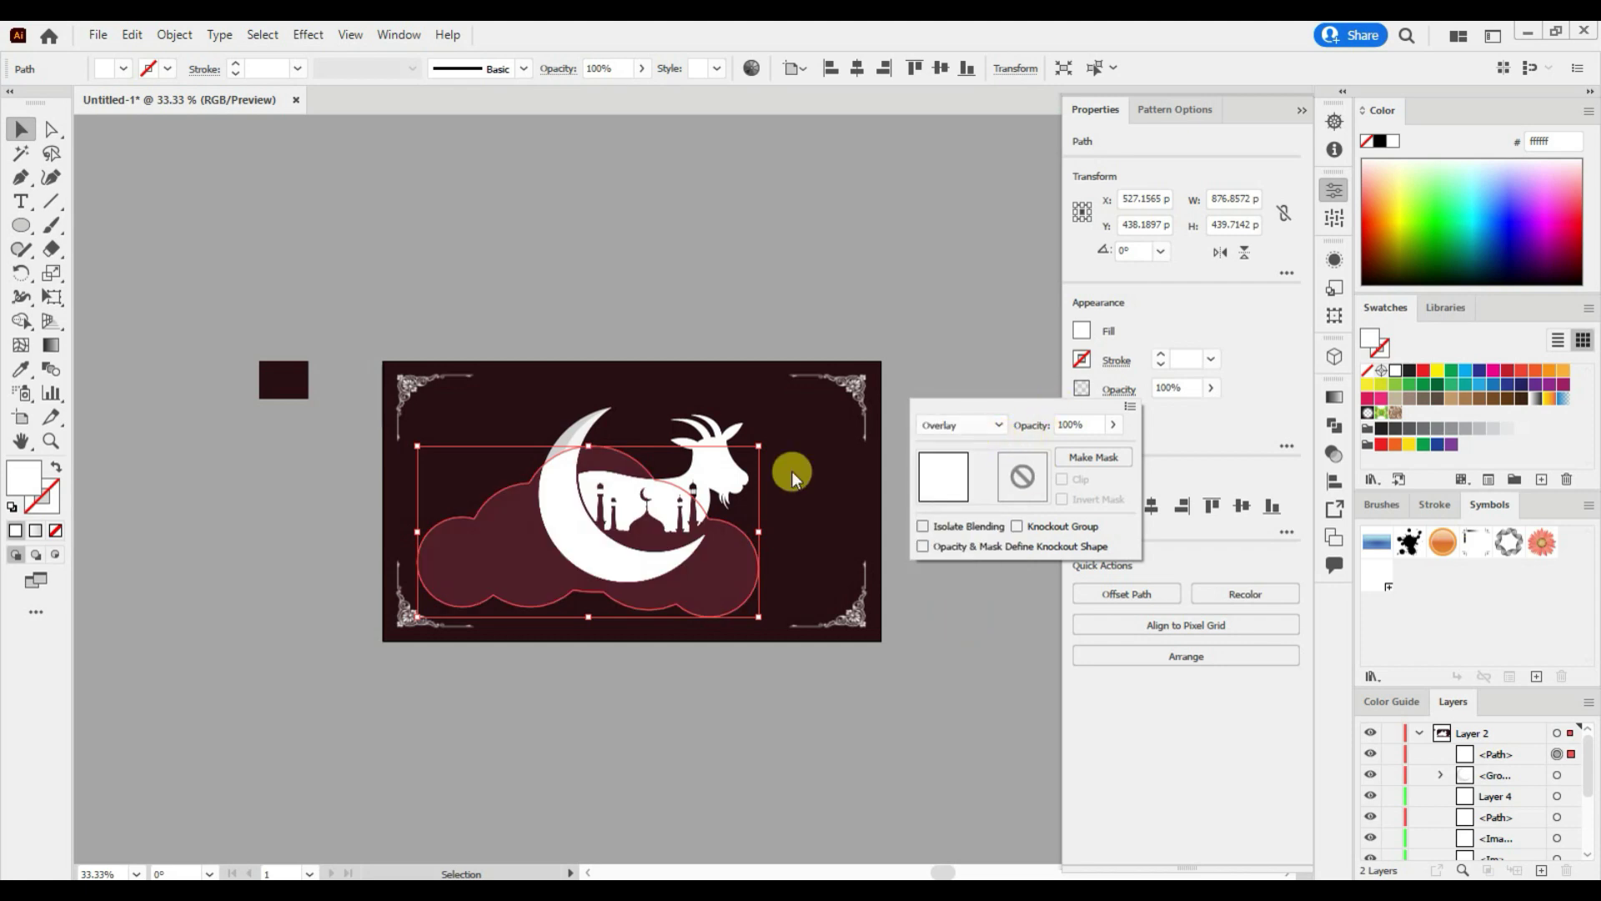
pyautogui.press('i')
pyautogui.click(588, 417)
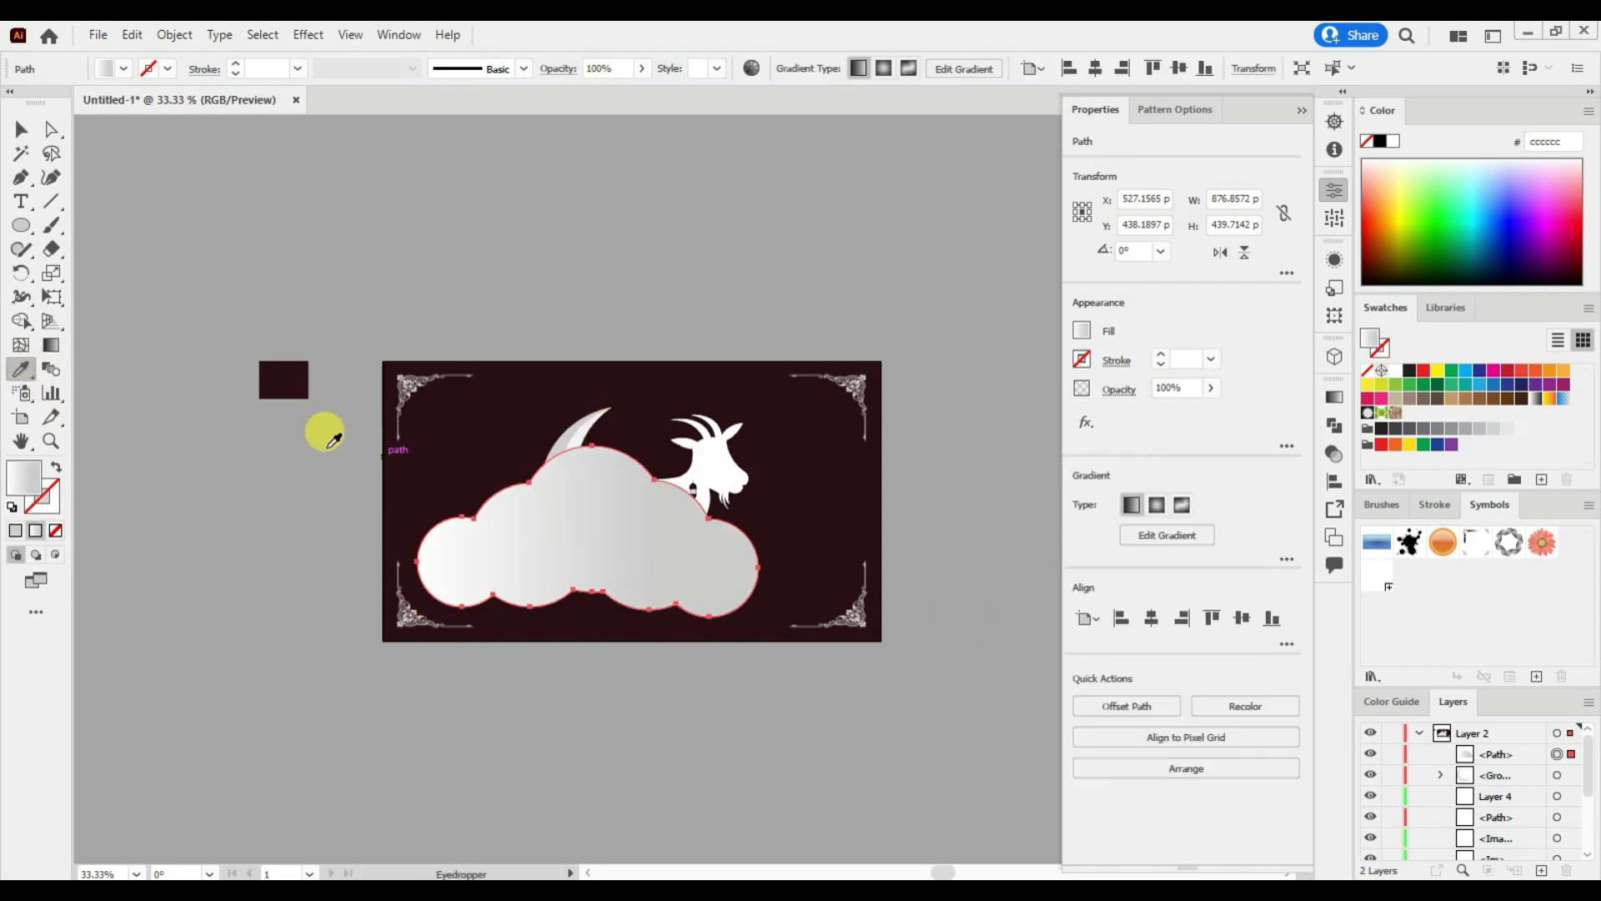
pyautogui.click(1118, 389)
pyautogui.click(968, 427)
pyautogui.click(974, 612)
pyautogui.click(1114, 425)
# Step: Shrink the cloud, move it left, and stack its path below Layer 4
pyautogui.press('v')
pyautogui.moveTo(758, 617); pyautogui.dragTo(687, 581)
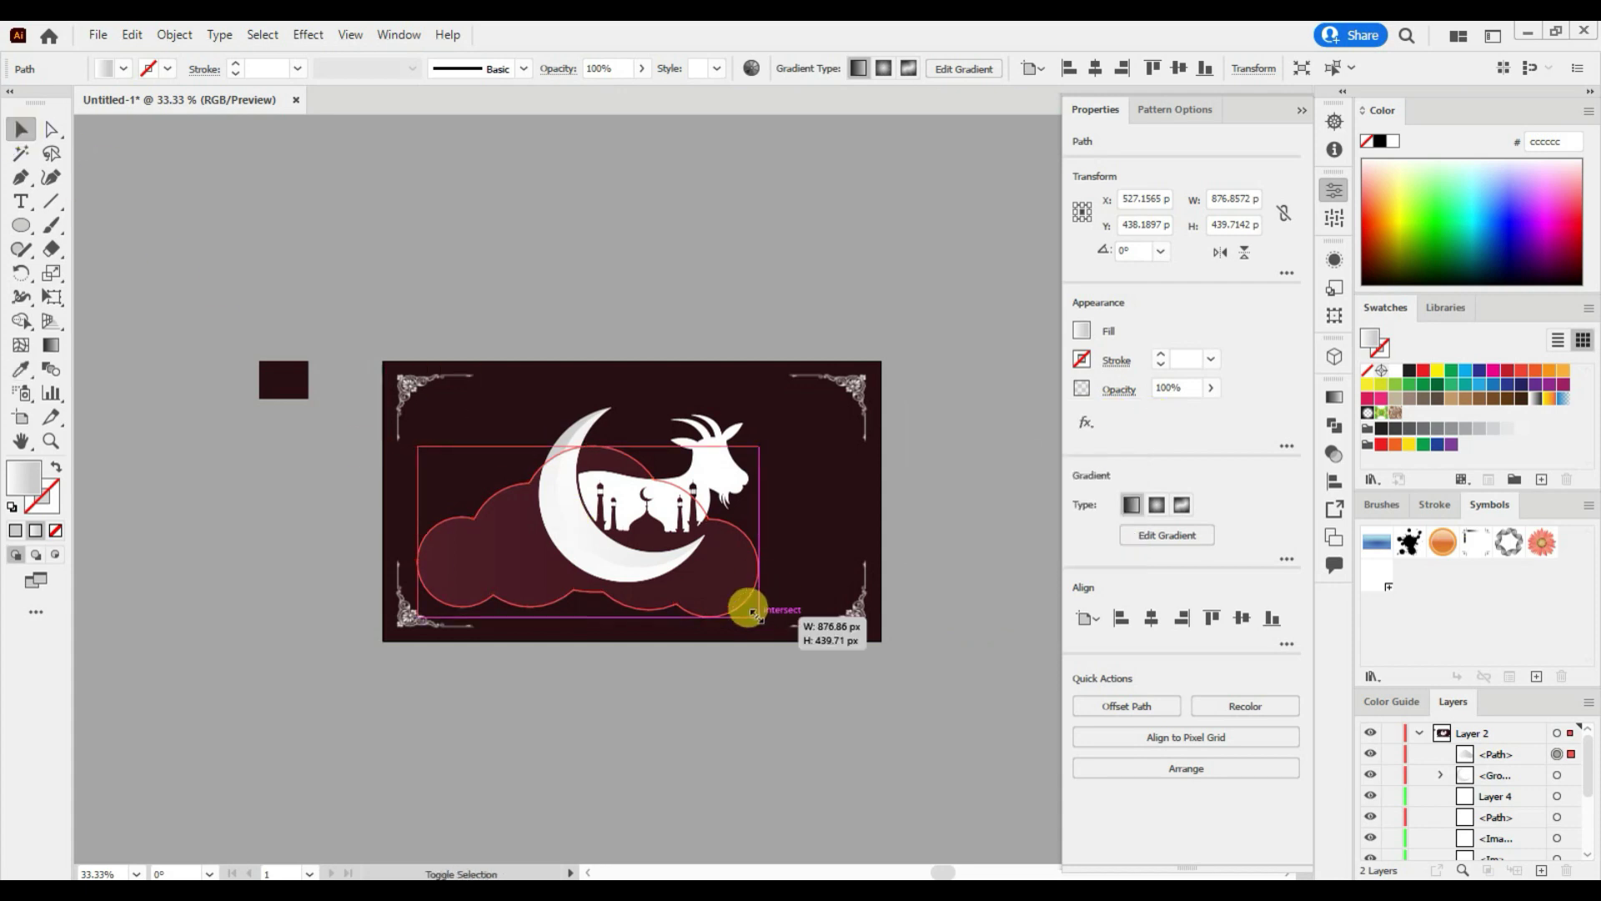
pyautogui.moveTo(548, 559); pyautogui.dragTo(474, 566)
pyautogui.click(1302, 110)
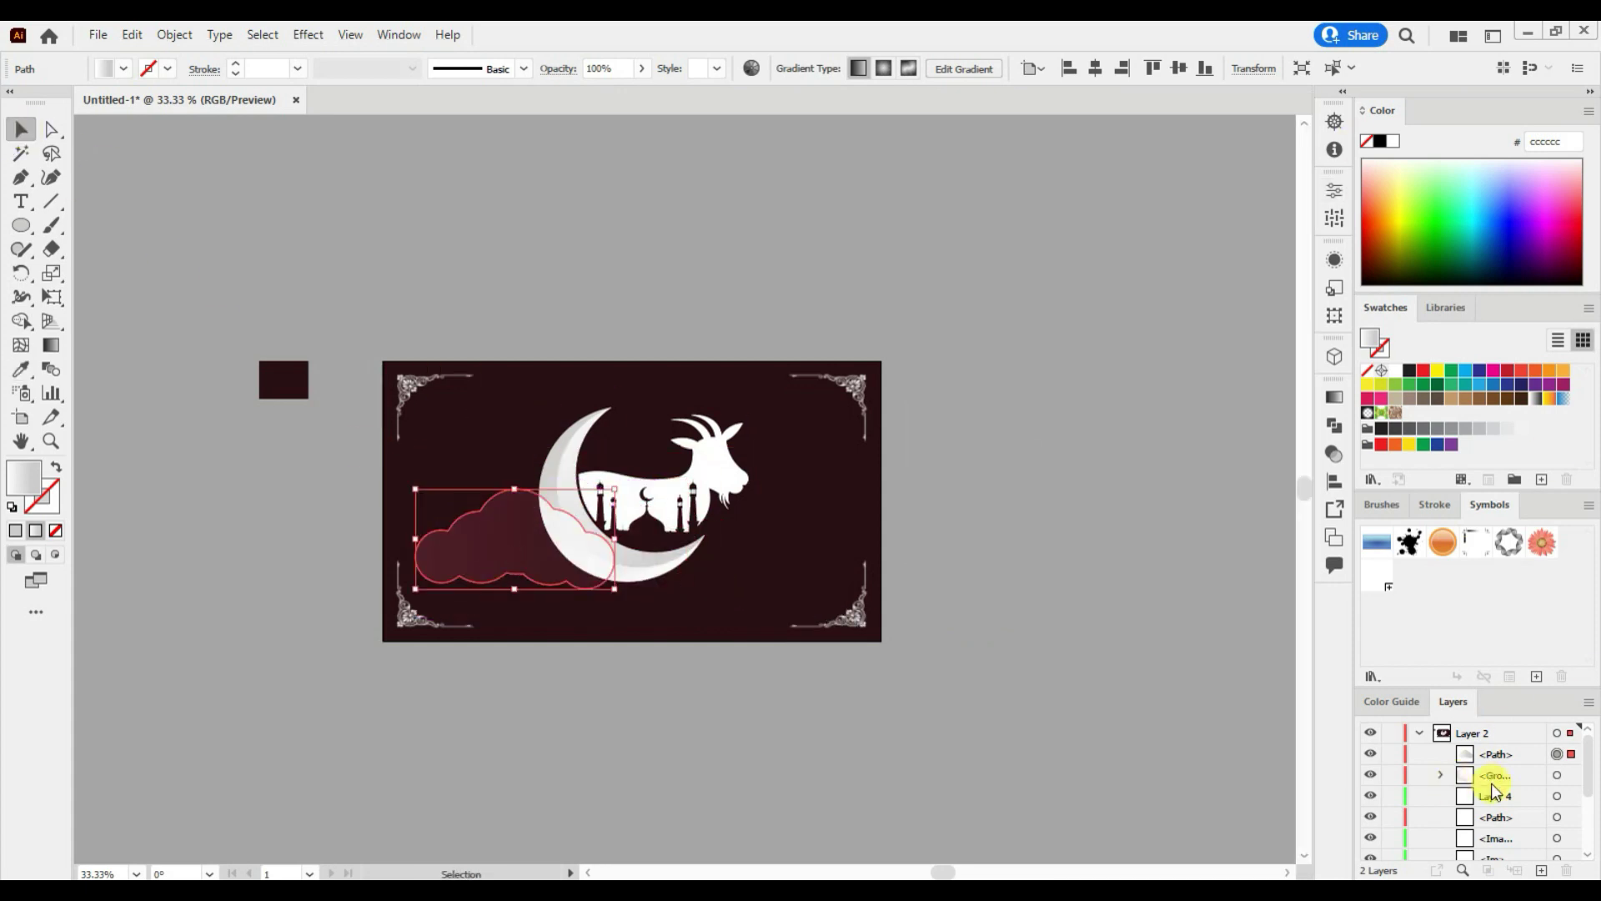
pyautogui.moveTo(1498, 759); pyautogui.dragTo(1496, 796)
pyautogui.click(527, 649)
pyautogui.click(583, 584)
pyautogui.moveTo(614, 589)
pyautogui.mouseDown()
pyautogui.moveTo(593, 575)
pyautogui.moveTo(757, 524)
pyautogui.moveTo(497, 436)
pyautogui.moveTo(542, 441)
pyautogui.mouseUp()
pyautogui.click(509, 550)
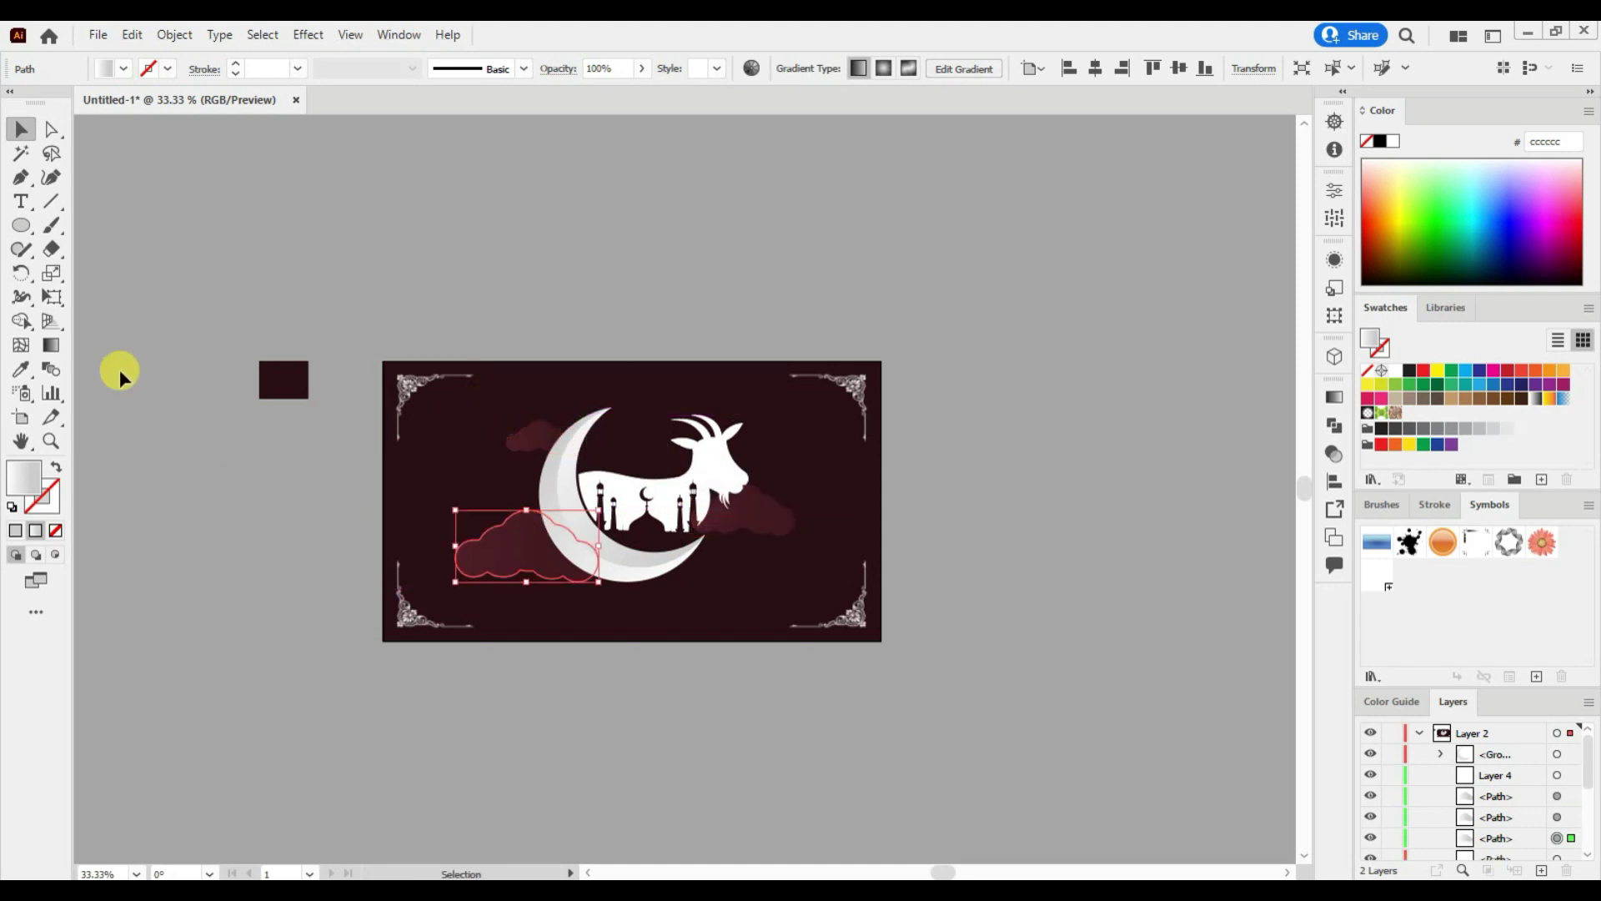
# Step: Run the cloud gradient vertically, fading to a white top stop at 0% opacity
pyautogui.click(52, 345)
pyautogui.moveTo(524, 624); pyautogui.dragTo(533, 469)
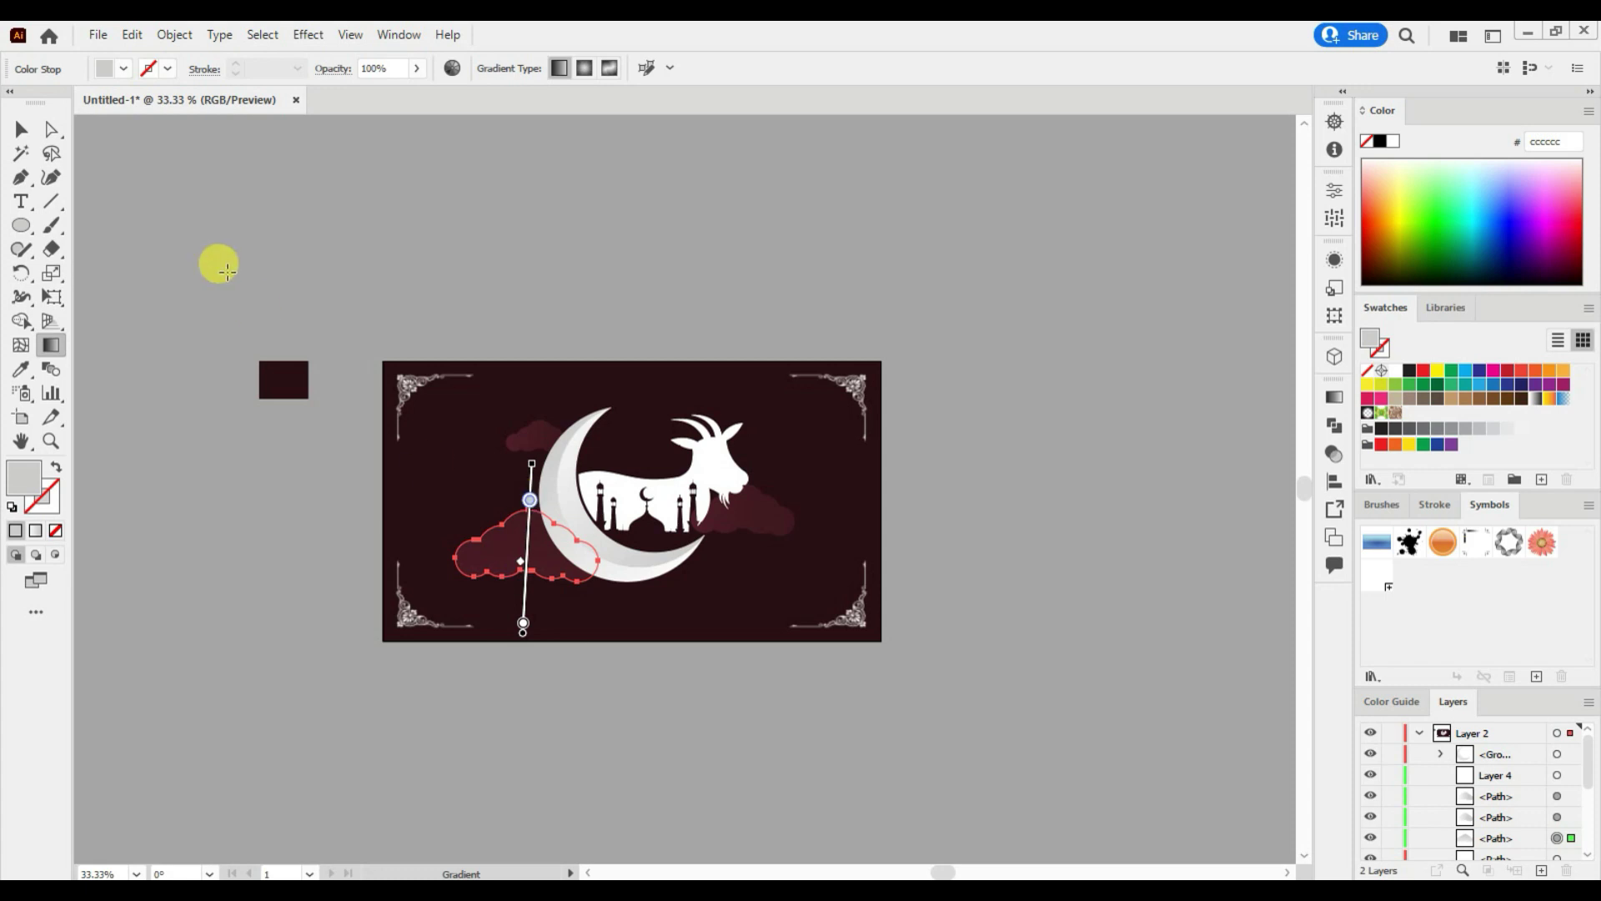
pyautogui.hotkey('ctrl', 'F9')
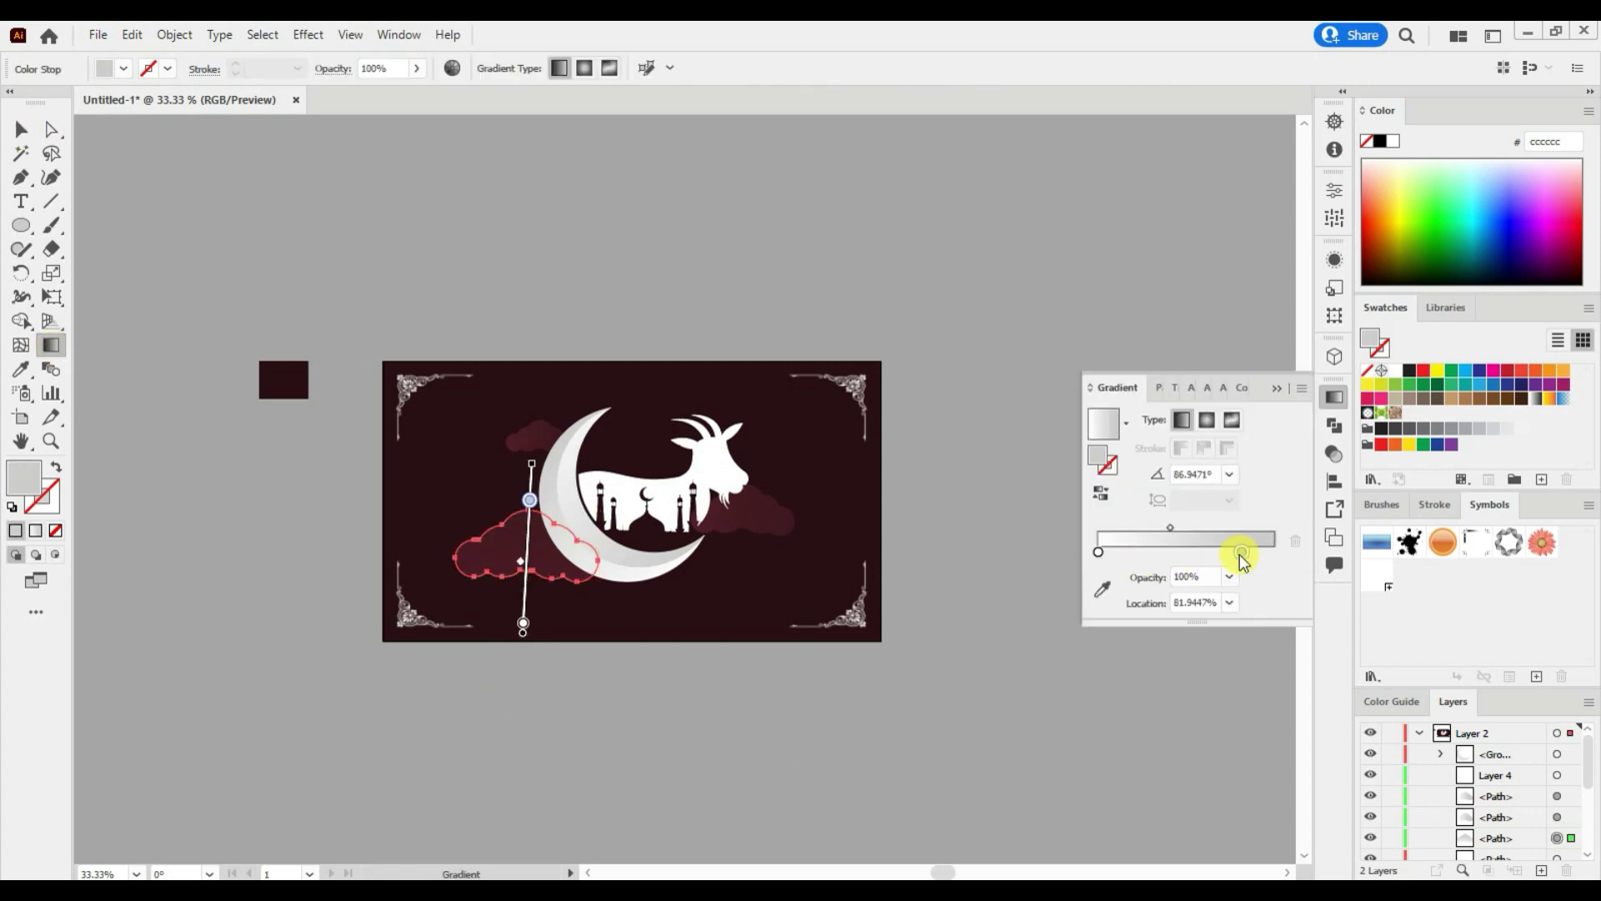
pyautogui.click(1229, 602)
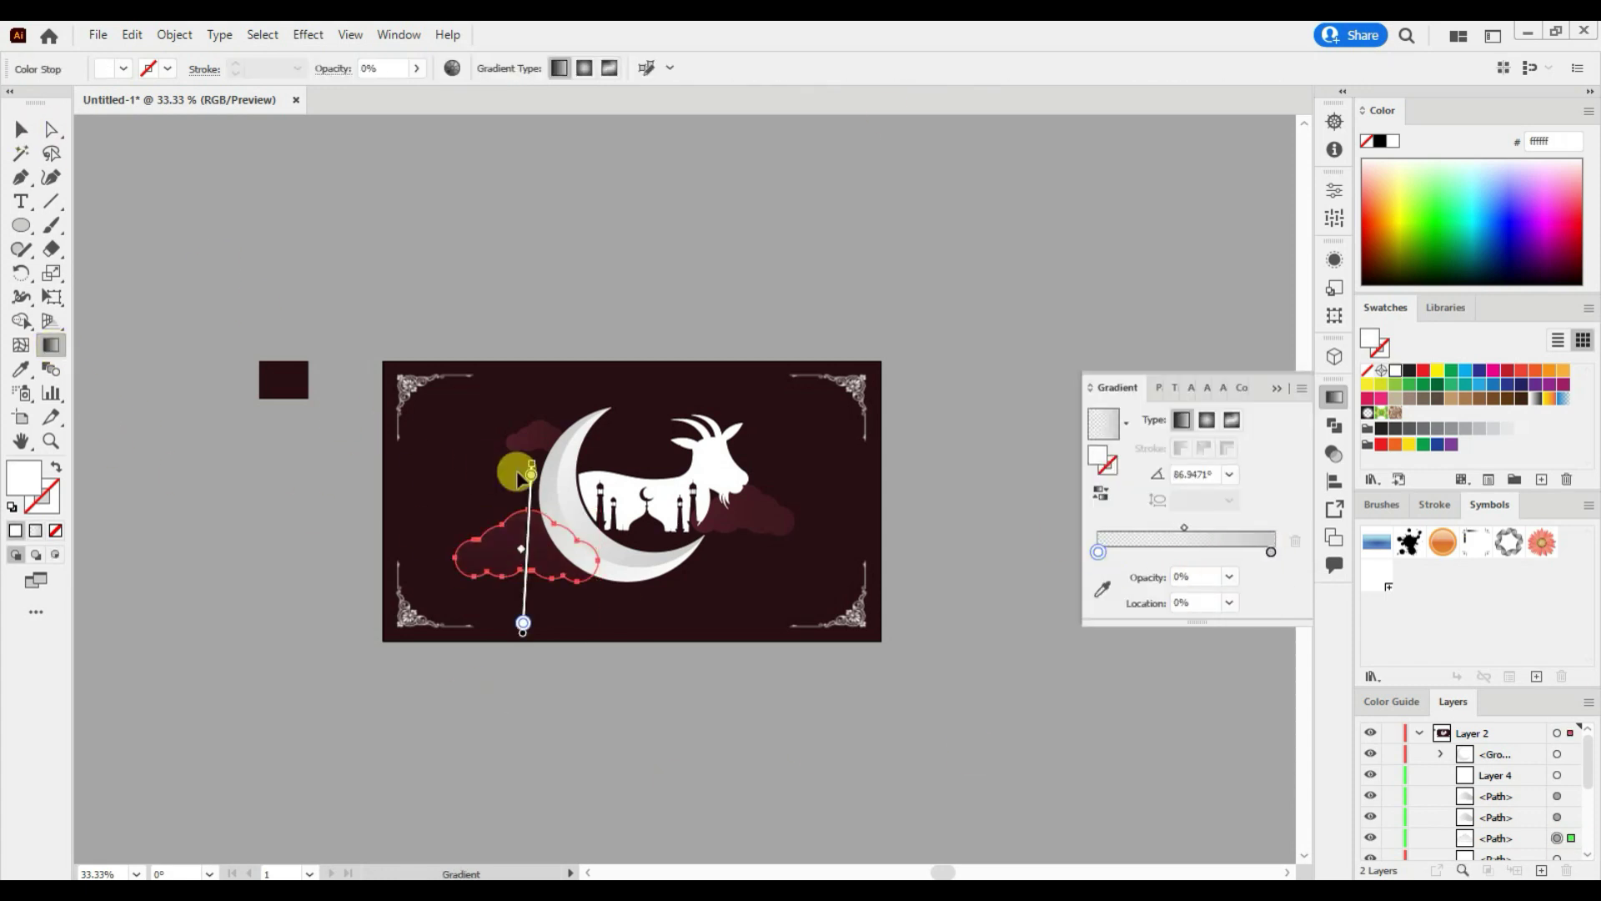
pyautogui.moveTo(530, 474); pyautogui.dragTo(530, 487)
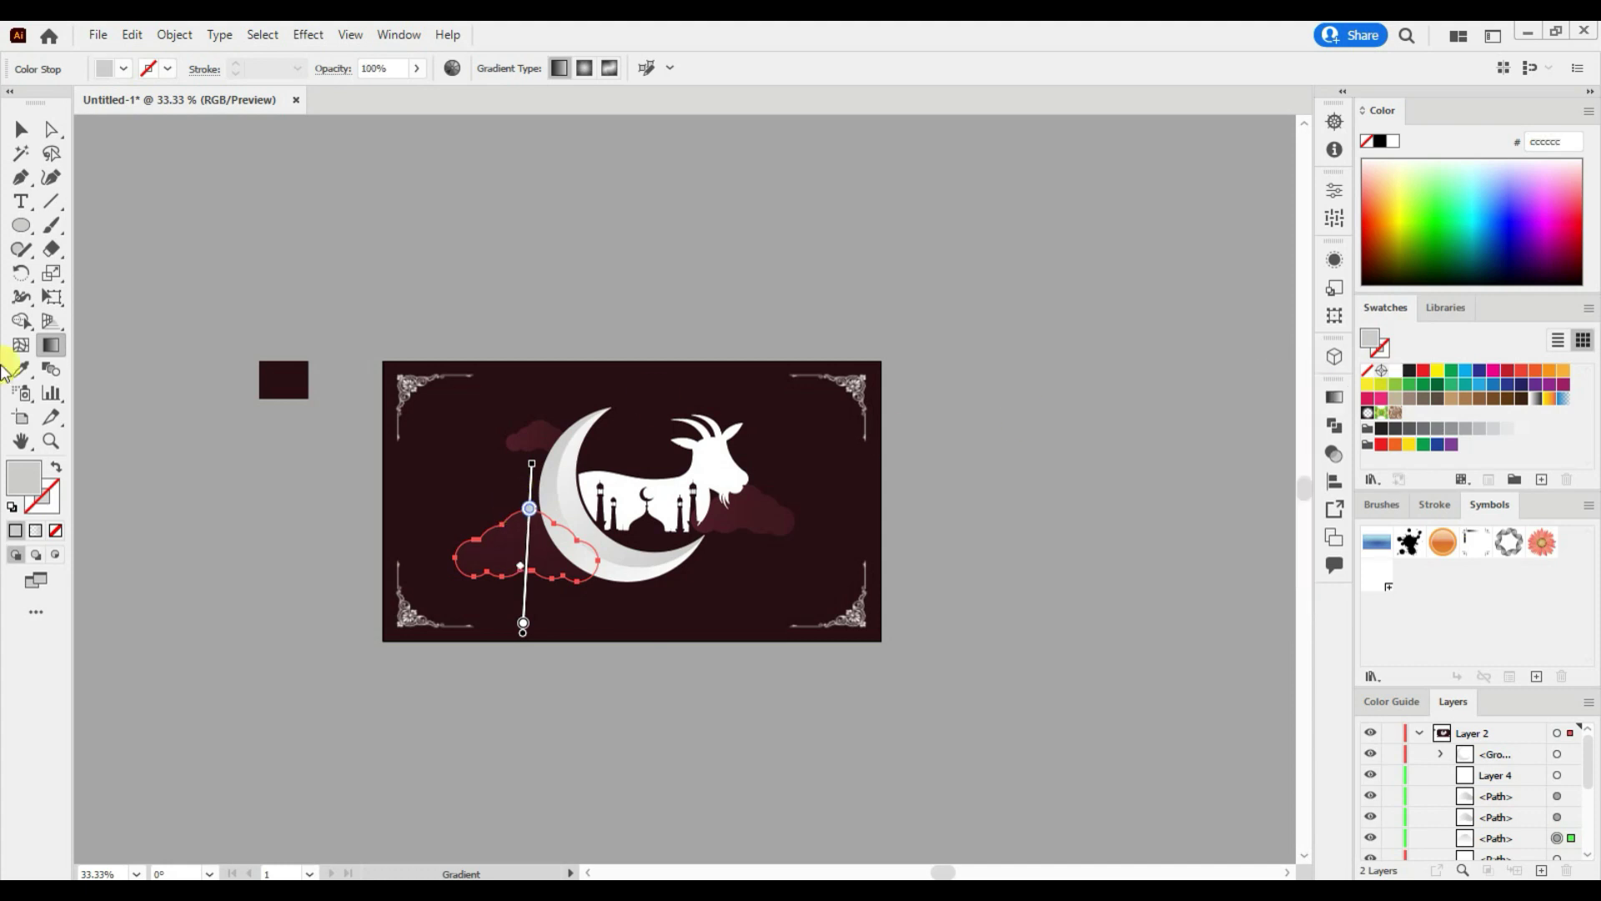
pyautogui.press('v')
pyautogui.press('g')
pyautogui.moveTo(516, 664); pyautogui.dragTo(517, 422)
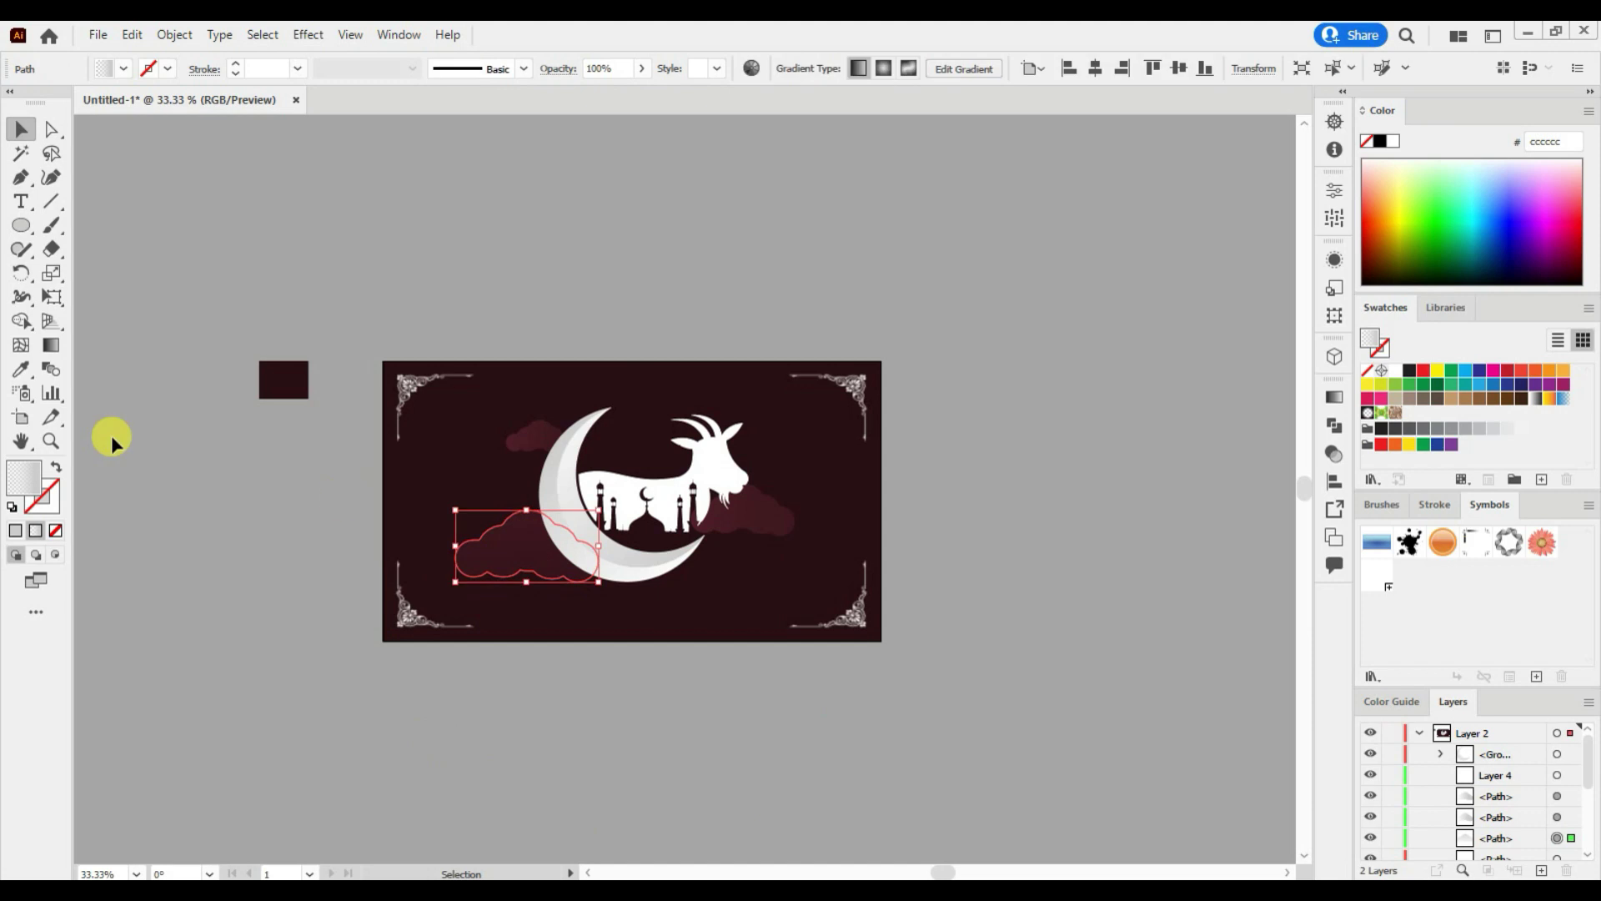
# Step: Eyedrop the faded gradient onto the right and upper-left clouds
pyautogui.click(52, 134)
pyautogui.moveTo(874, 597); pyautogui.dragTo(734, 500)
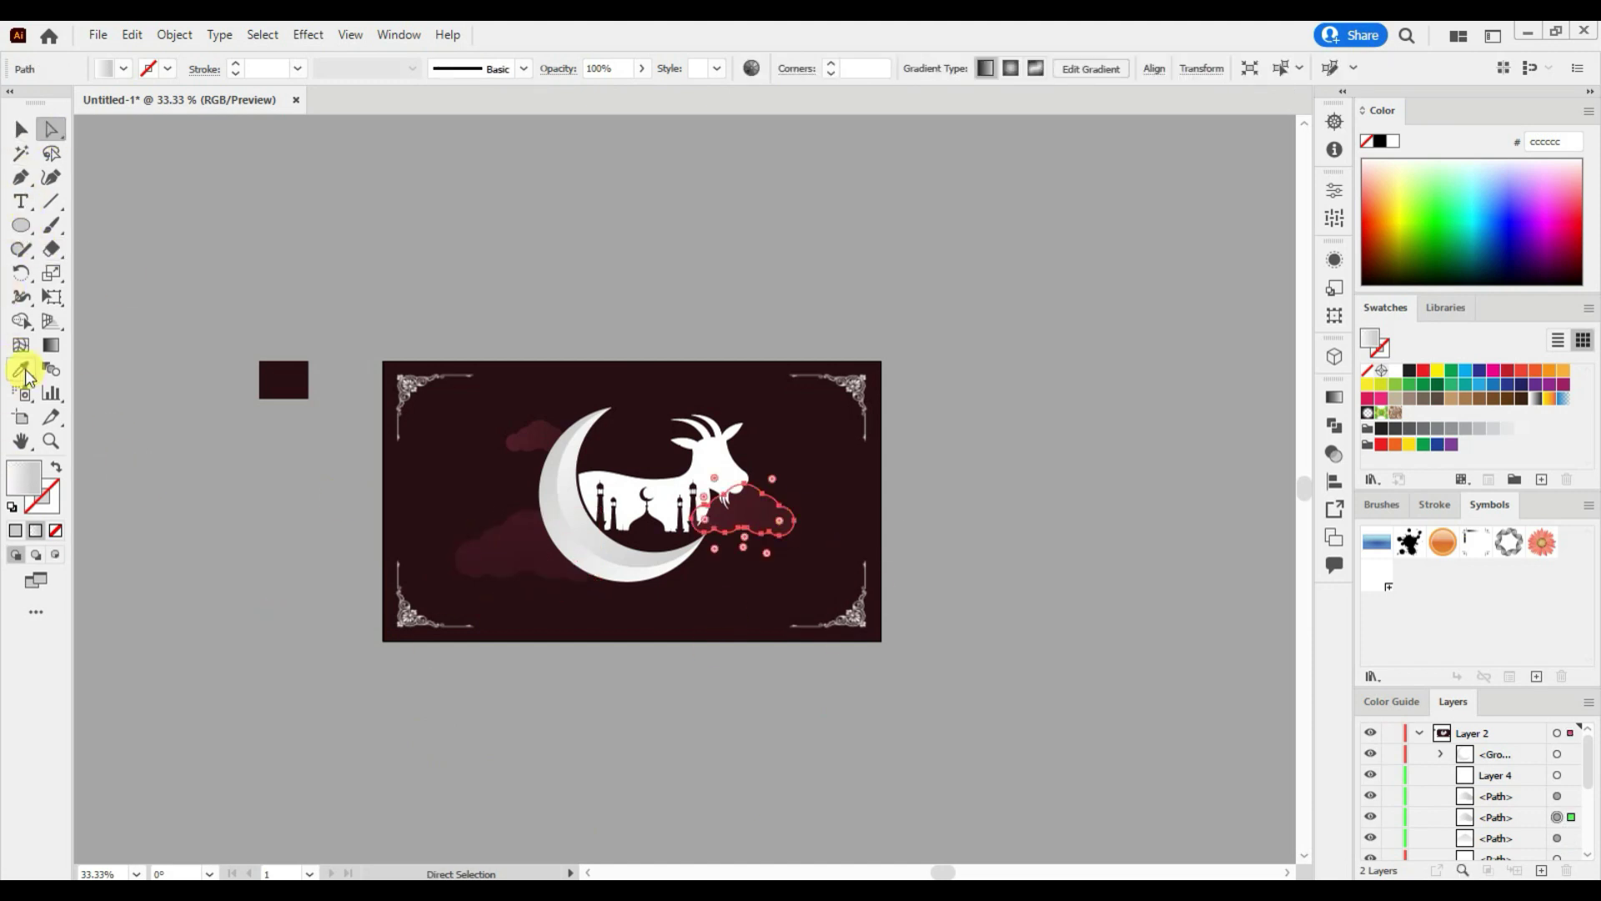
pyautogui.moveTo(478, 400); pyautogui.dragTo(517, 429)
pyautogui.click(21, 368)
pyautogui.click(527, 548)
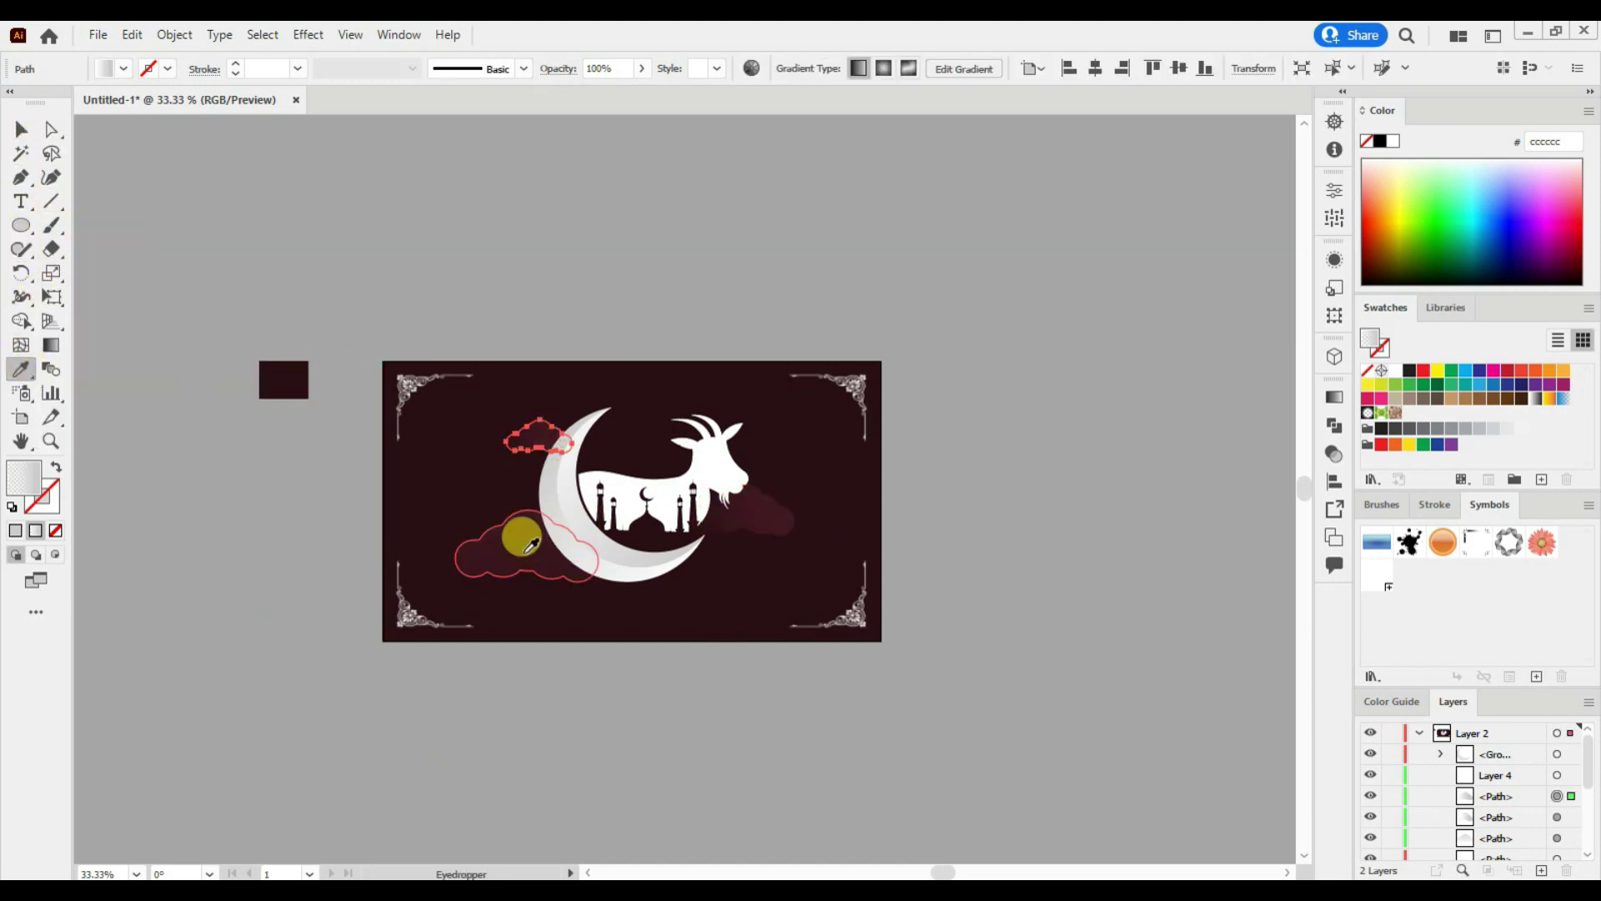
pyautogui.click(577, 723)
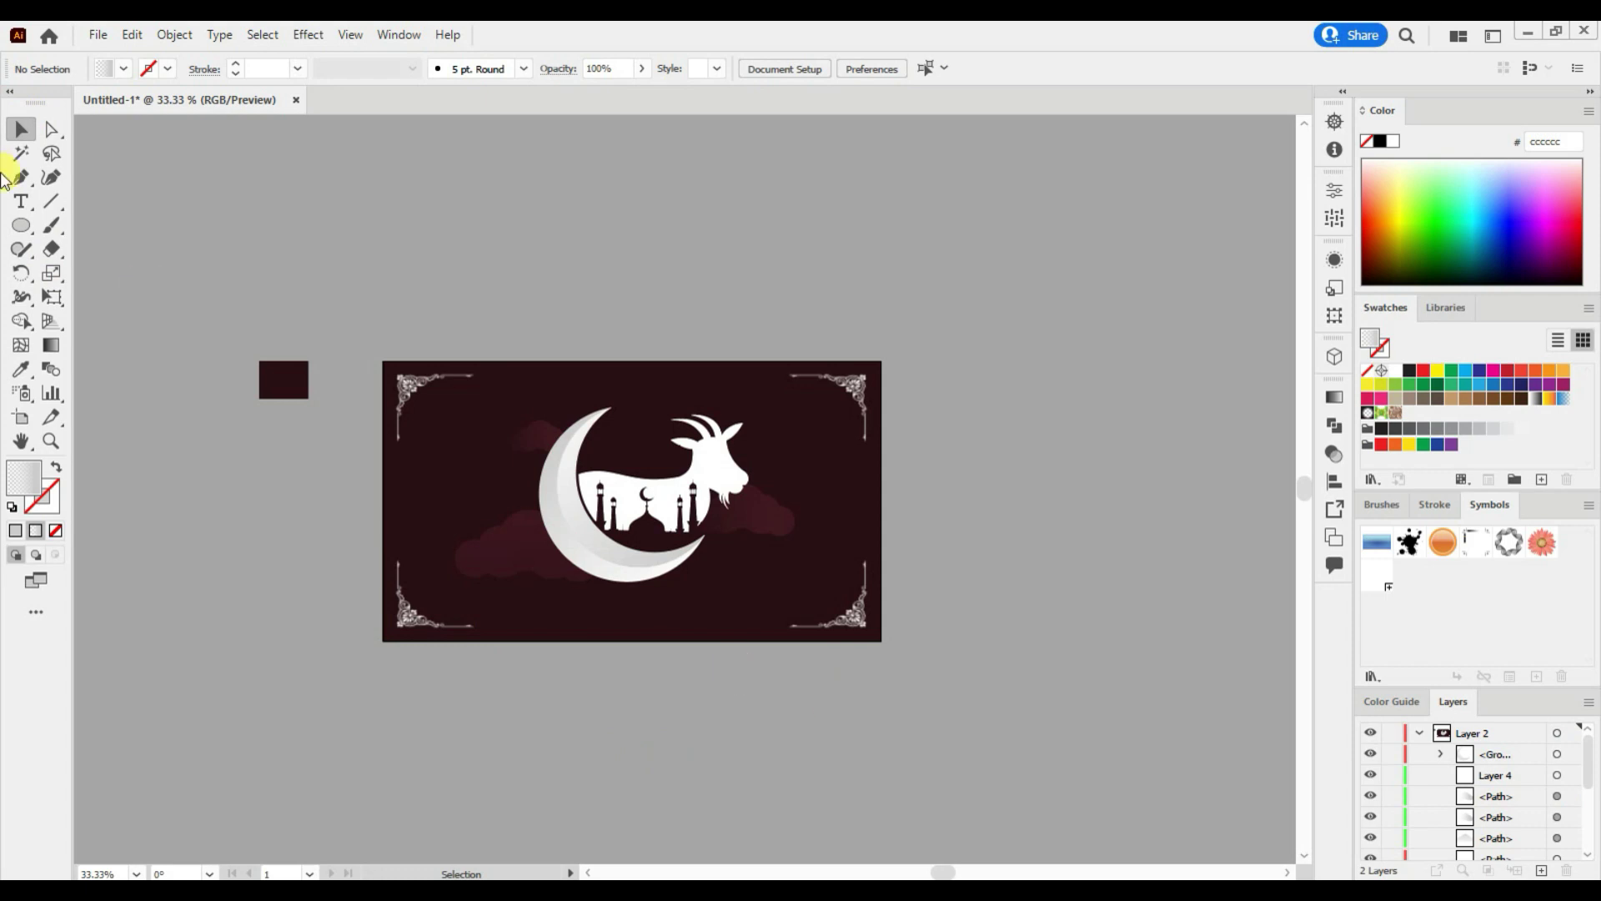
# Step: Draw a large circle over the crescent and give it Soft Light blending
pyautogui.click(21, 225)
pyautogui.moveTo(646, 501); pyautogui.dragTo(776, 584)
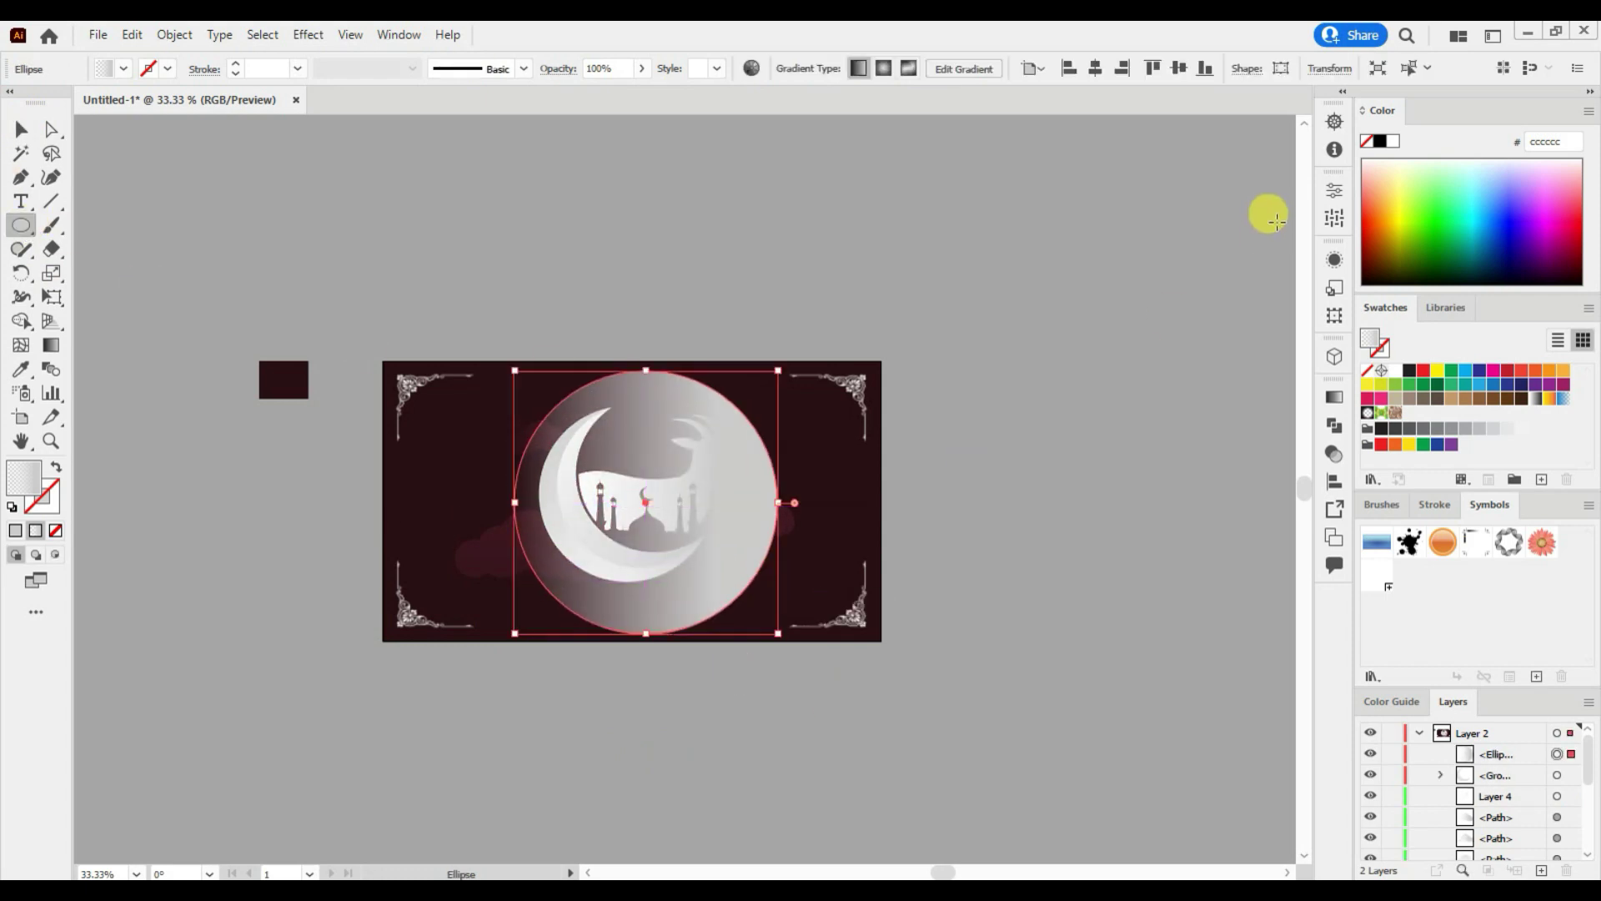
pyautogui.click(1334, 259)
pyautogui.scroll(-1, 1279, 324)
pyautogui.click(1144, 370)
pyautogui.click(1022, 413)
pyautogui.click(989, 608)
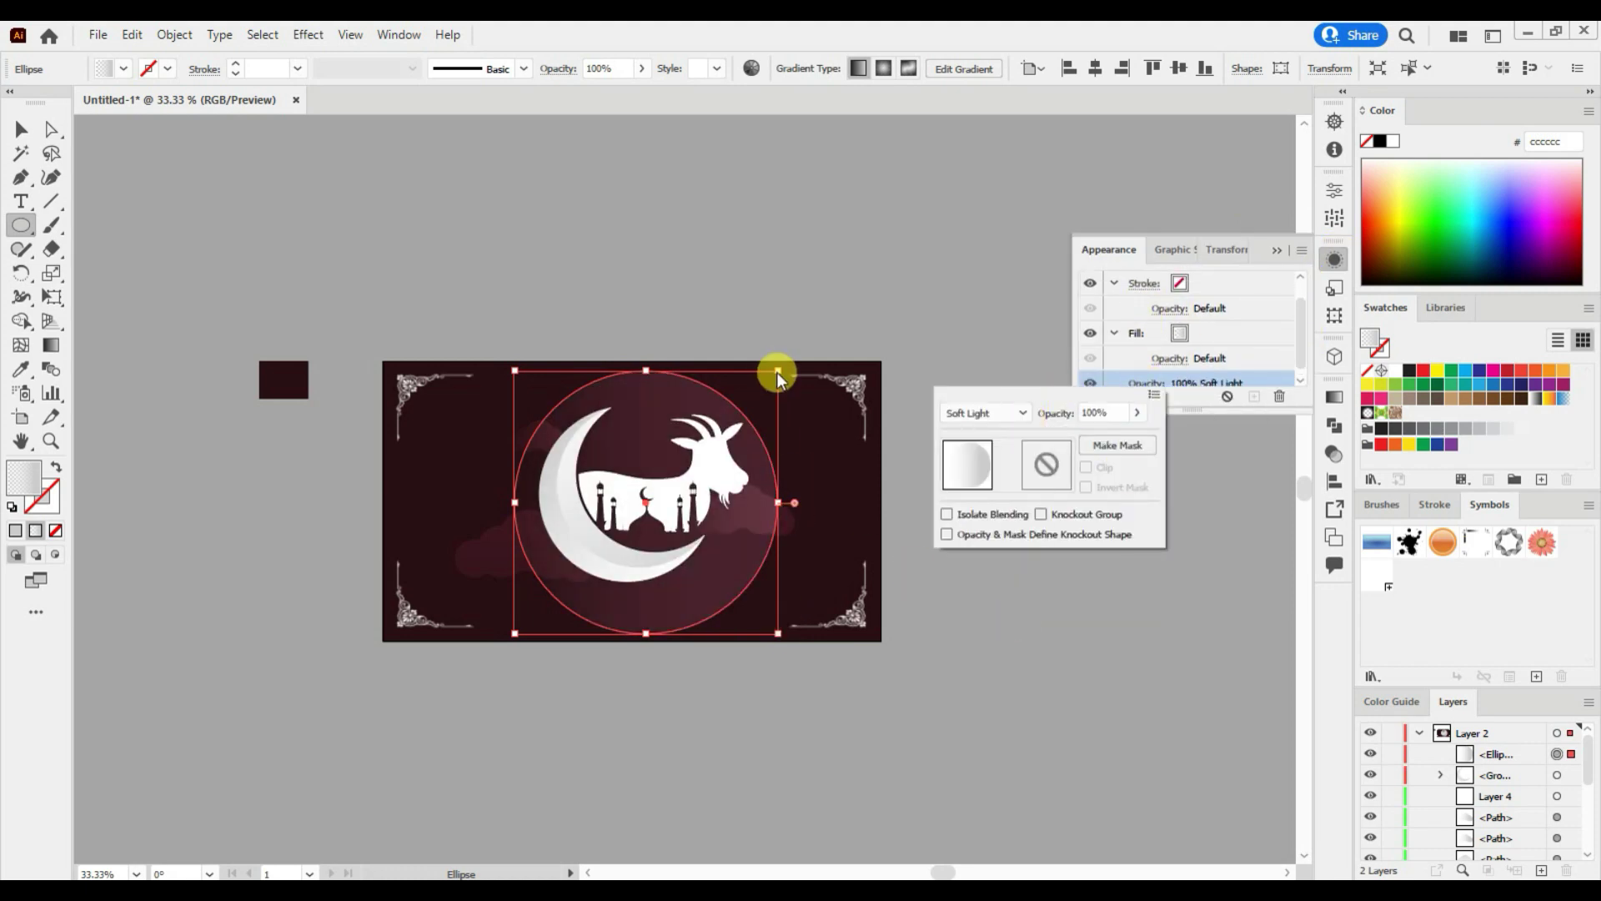
# Step: Shrink and nudge the circle, Gaussian-blur it, and move it behind the artwork in Layers
pyautogui.moveTo(778, 369); pyautogui.dragTo(774, 375)
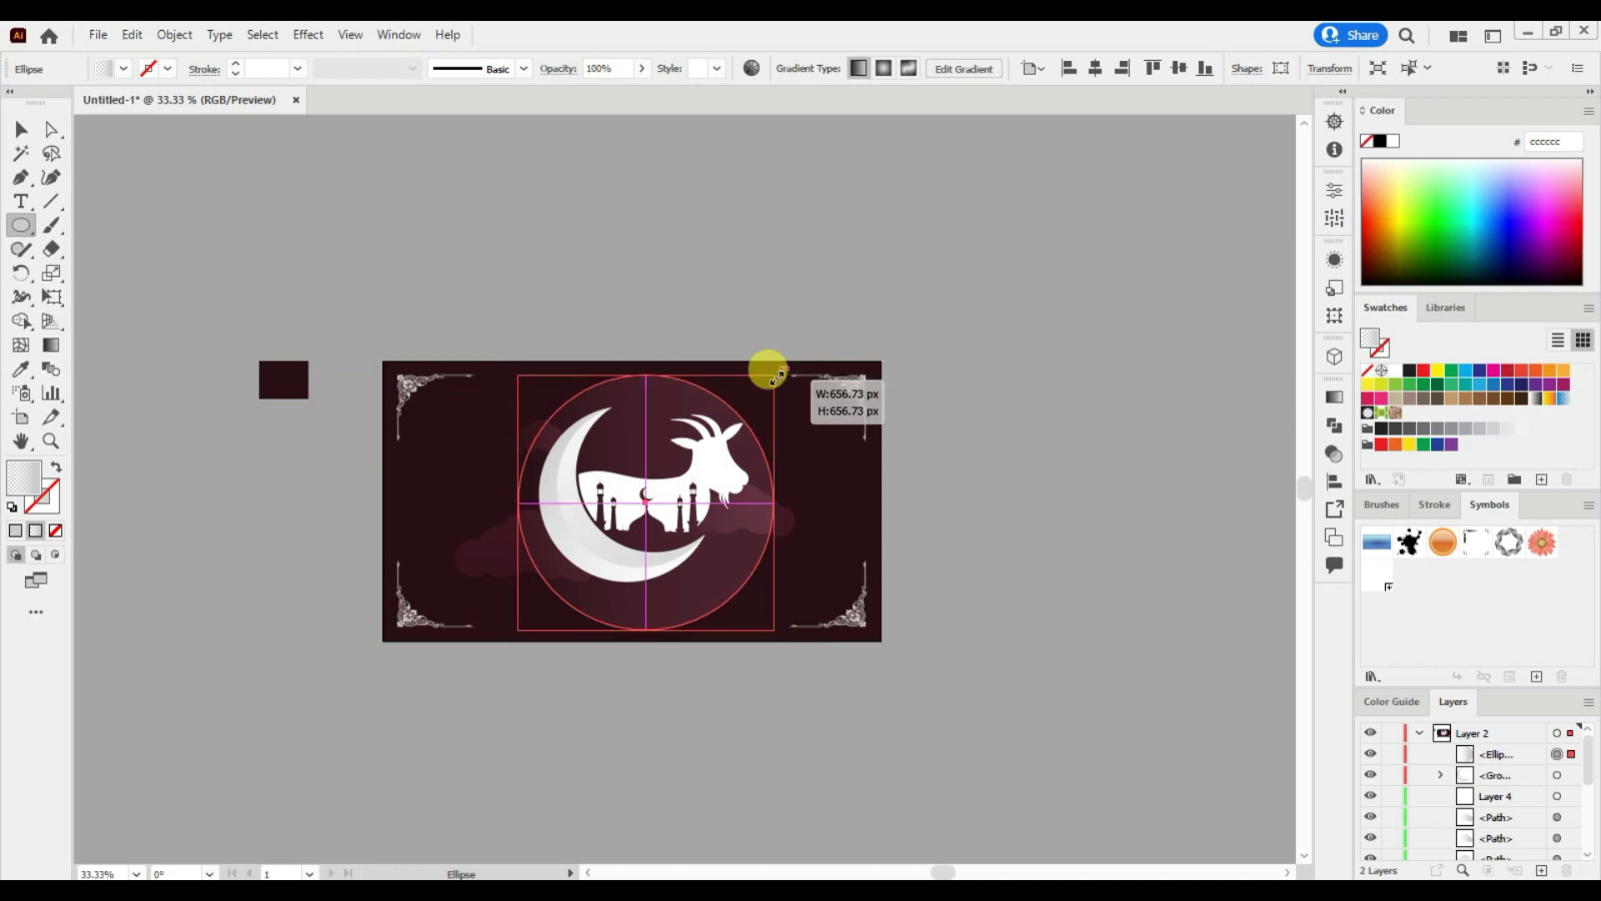
pyautogui.click(16, 132)
pyautogui.moveTo(719, 573); pyautogui.dragTo(704, 565)
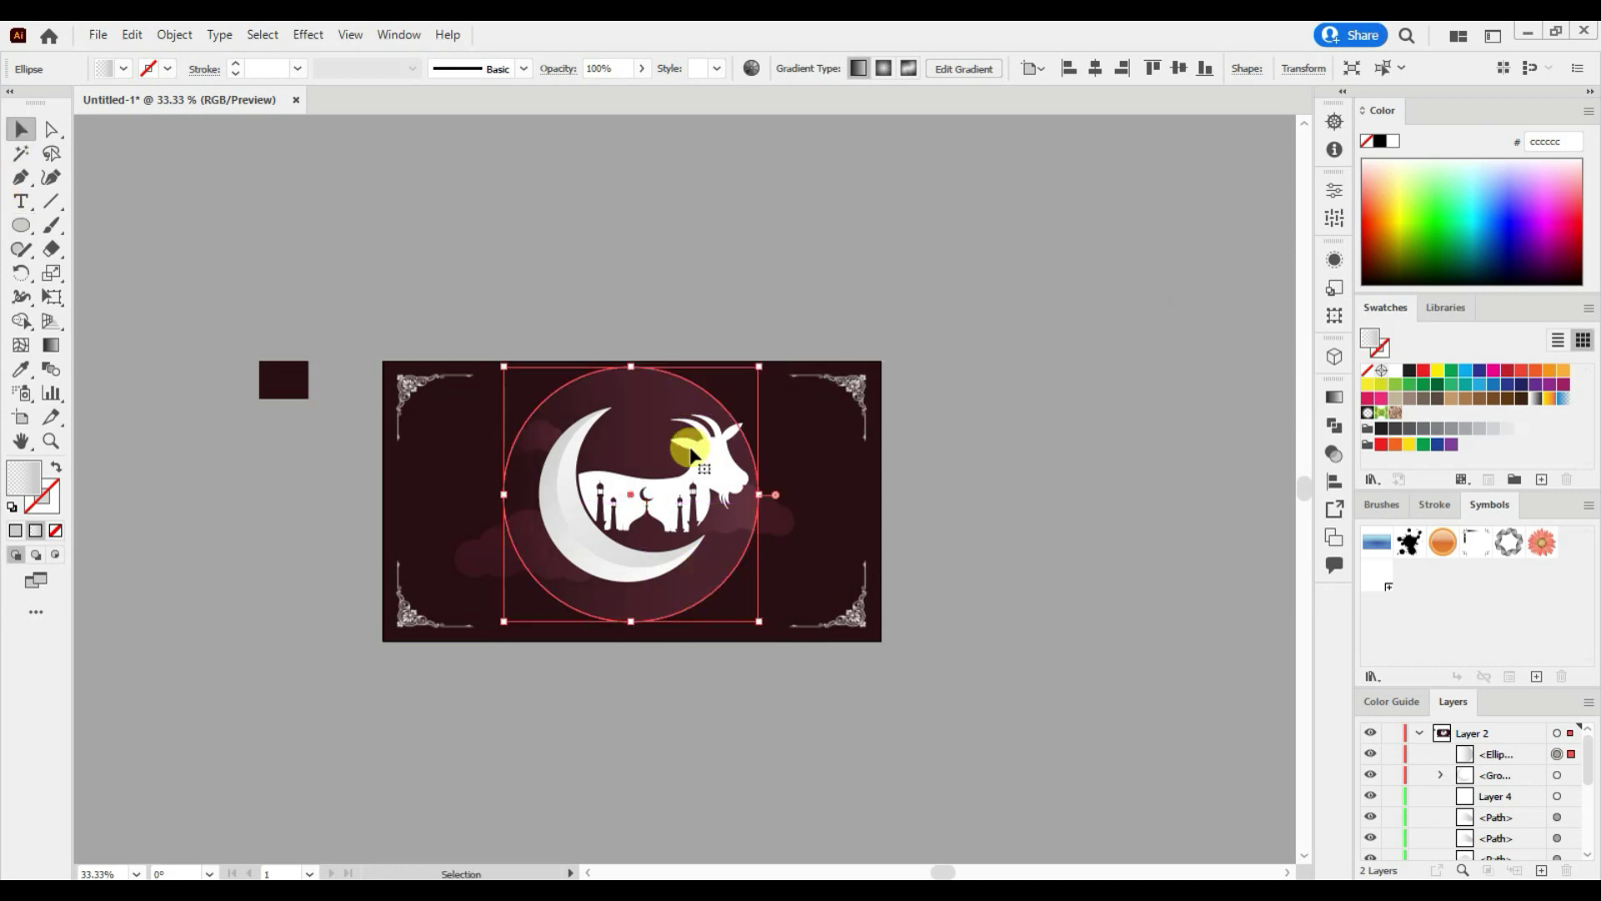
pyautogui.click(308, 34)
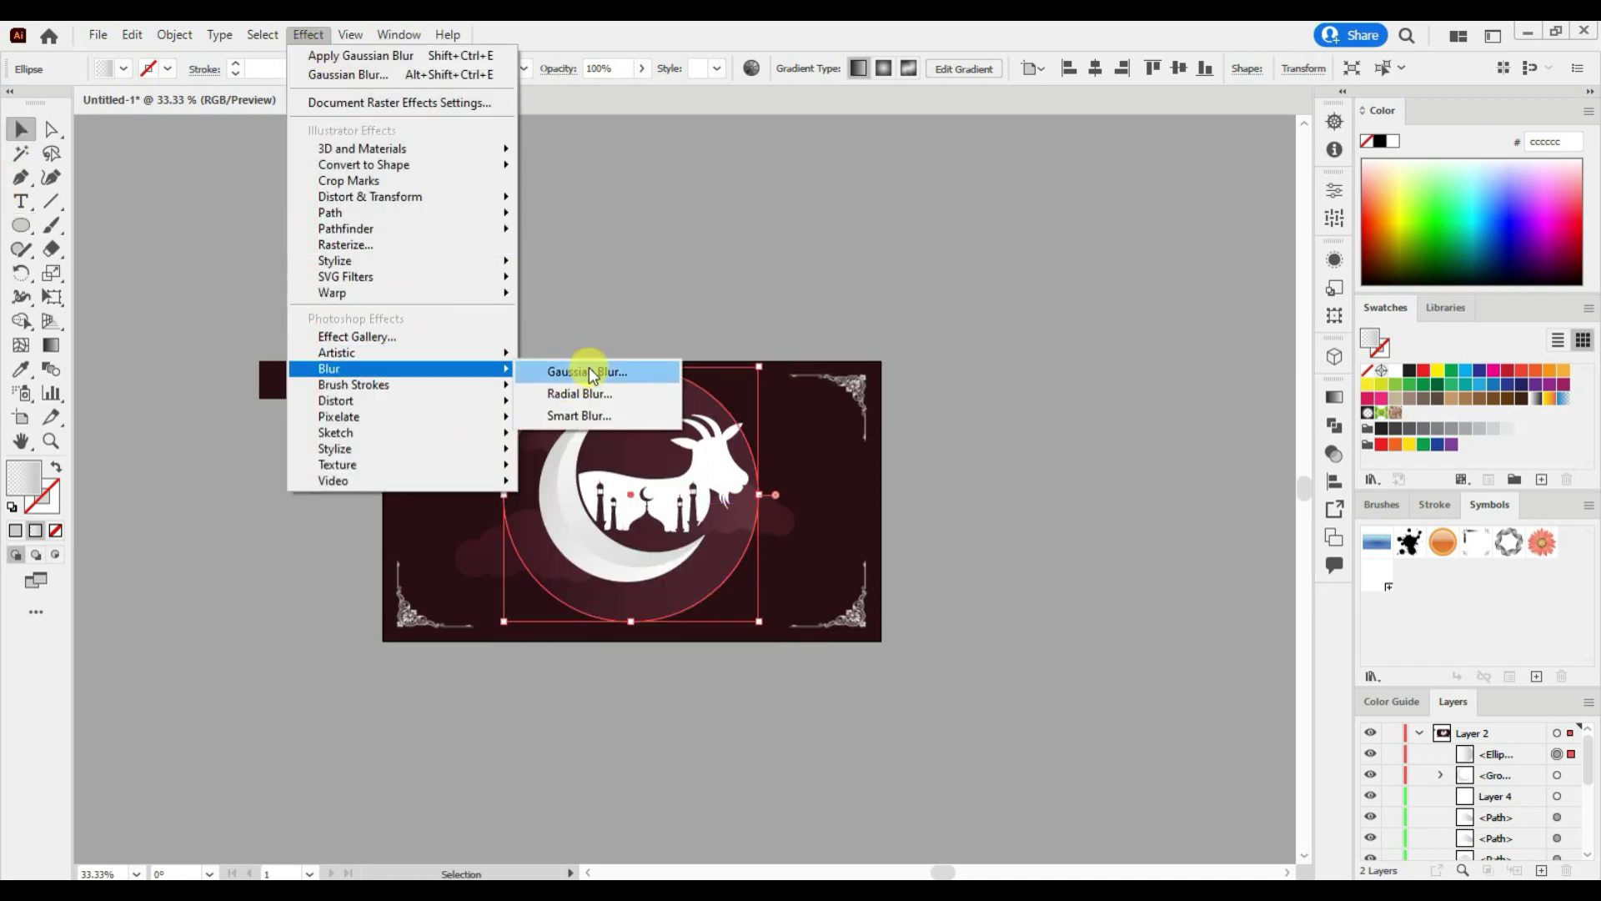
pyautogui.click(588, 367)
pyautogui.moveTo(1160, 342); pyautogui.dragTo(1178, 341)
pyautogui.click(1159, 389)
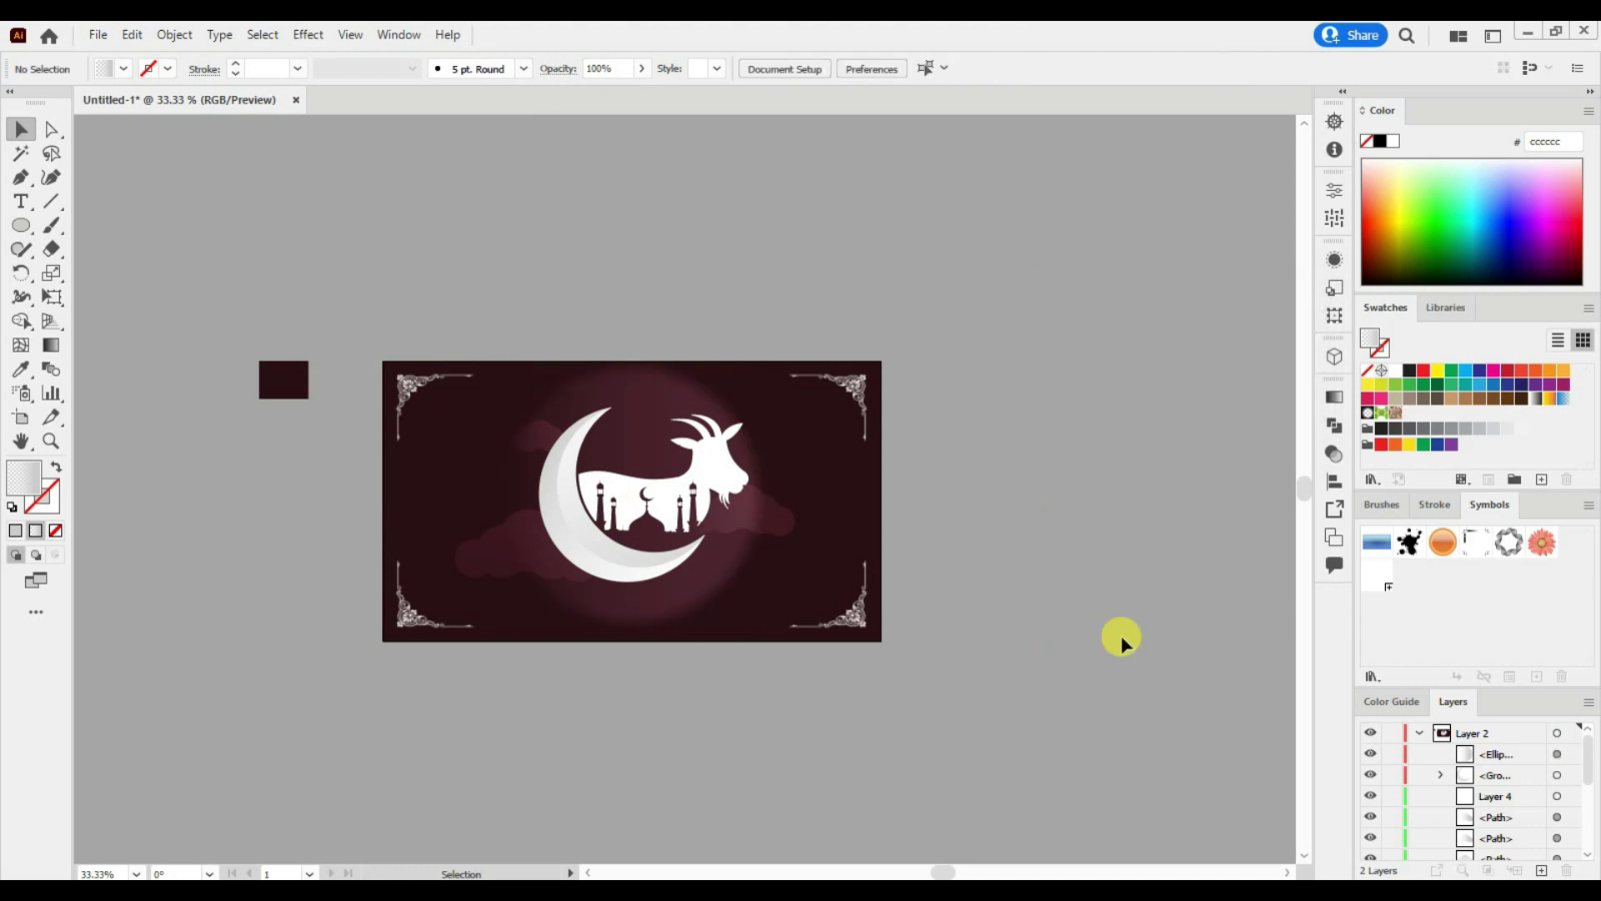
pyautogui.moveTo(1513, 783)
pyautogui.mouseDown()
pyautogui.moveTo(1517, 874)
pyautogui.moveTo(1504, 836)
pyautogui.moveTo(1483, 837)
pyautogui.mouseUp()
# Step: Switch the blurred glow circle's blend mode to Overlay
pyautogui.click(686, 572)
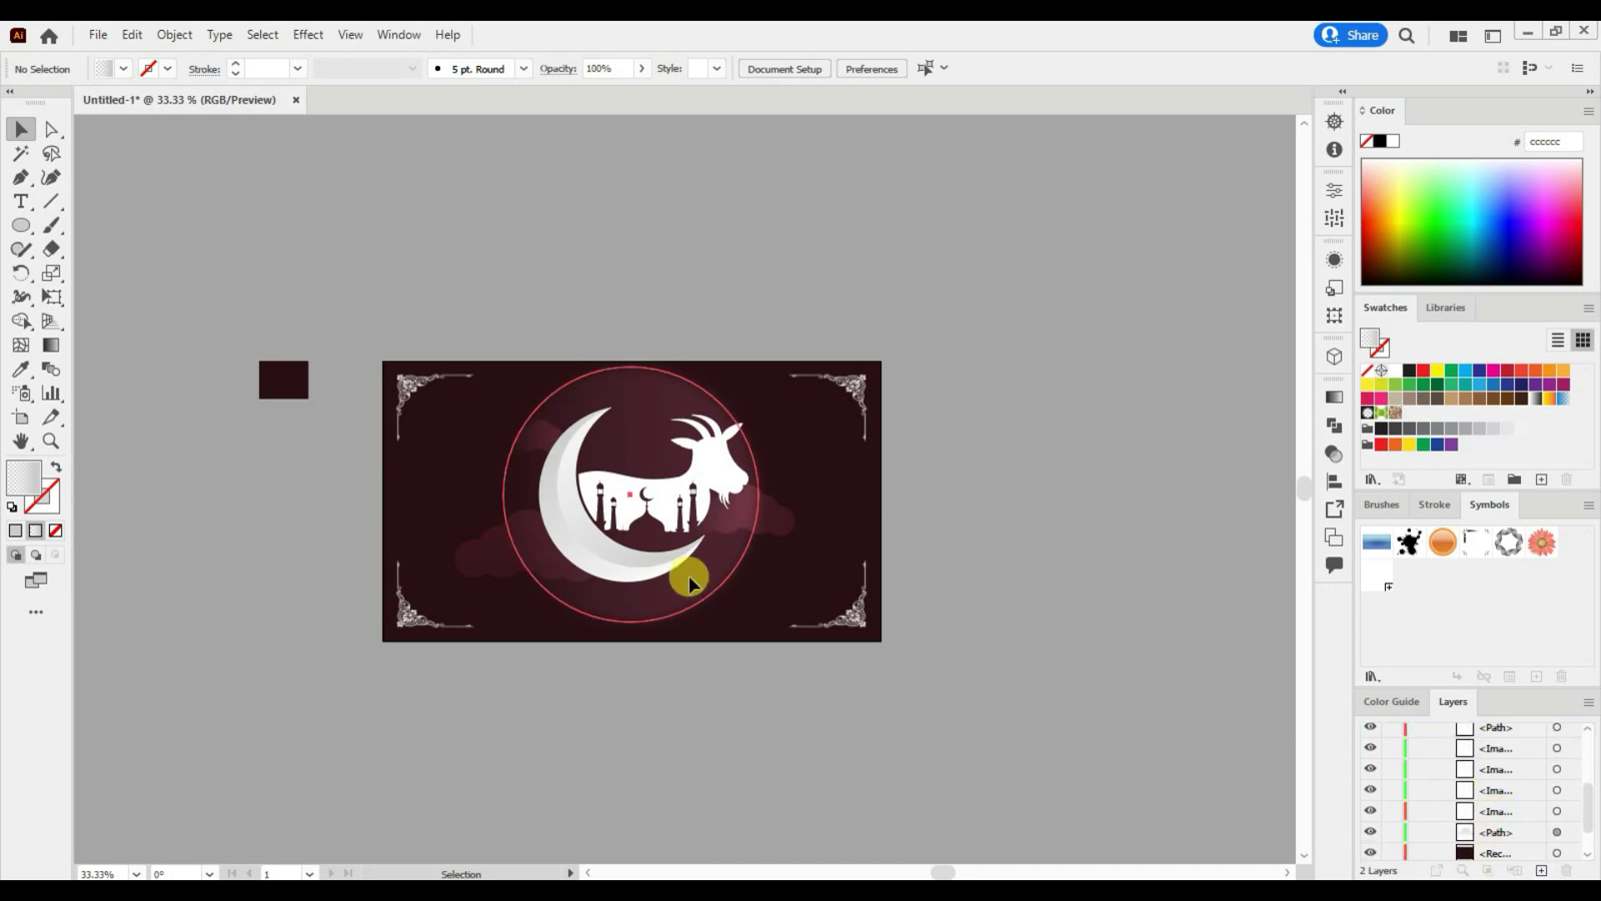
pyautogui.click(1334, 260)
pyautogui.scroll(-2, 1292, 362)
pyautogui.click(1144, 377)
pyautogui.click(1024, 413)
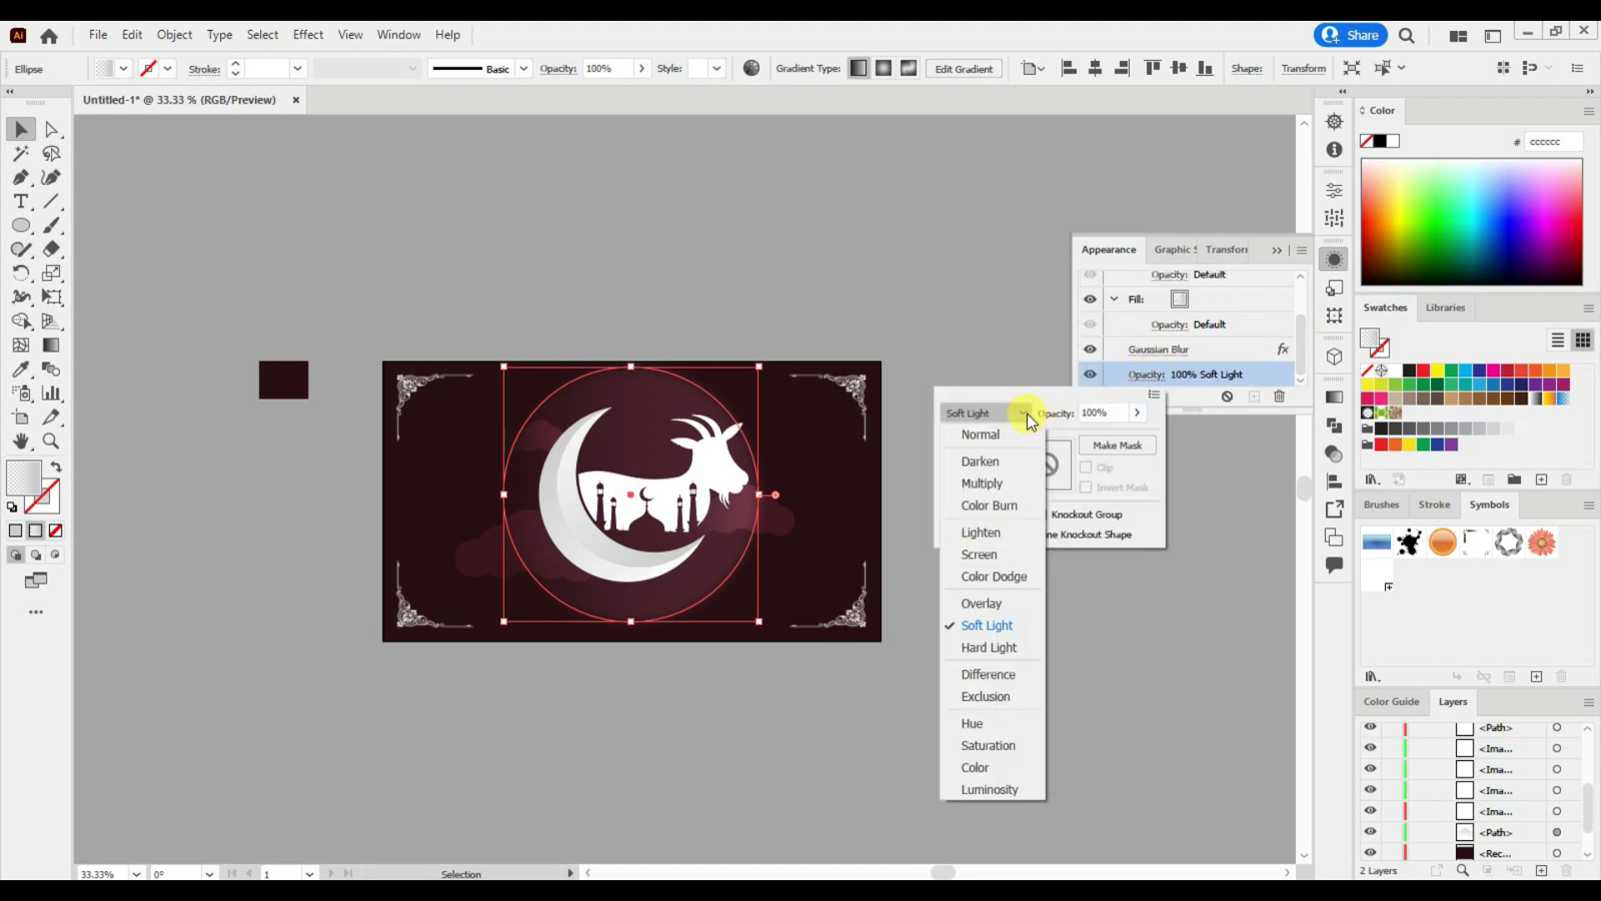
pyautogui.click(987, 603)
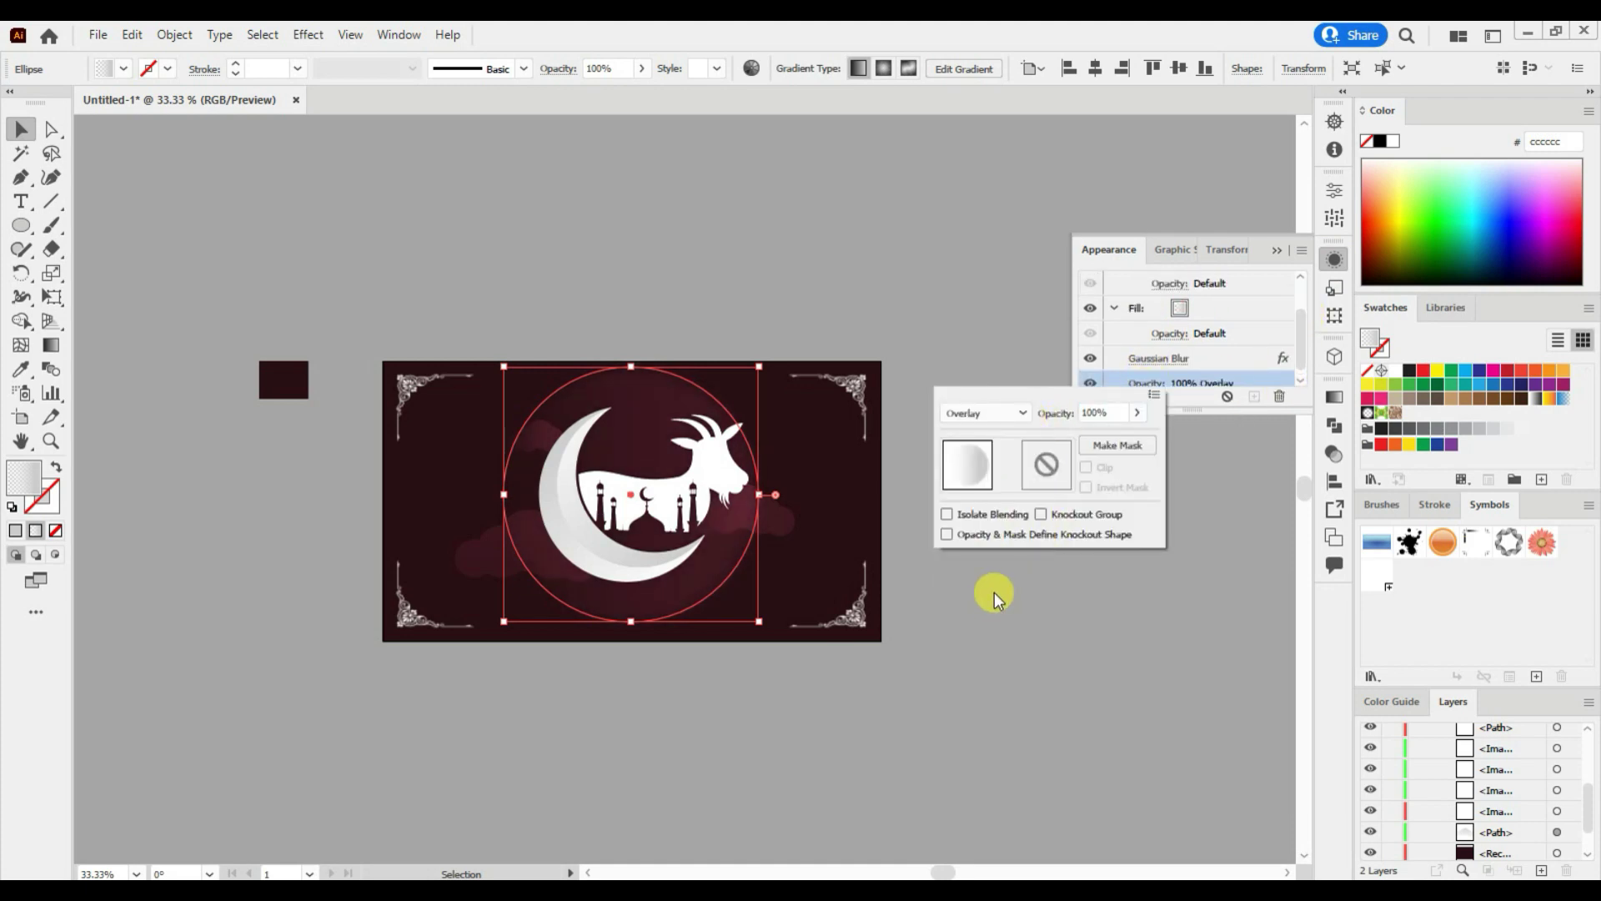
pyautogui.click(1024, 412)
pyautogui.click(999, 532)
pyautogui.click(1021, 412)
pyautogui.click(999, 602)
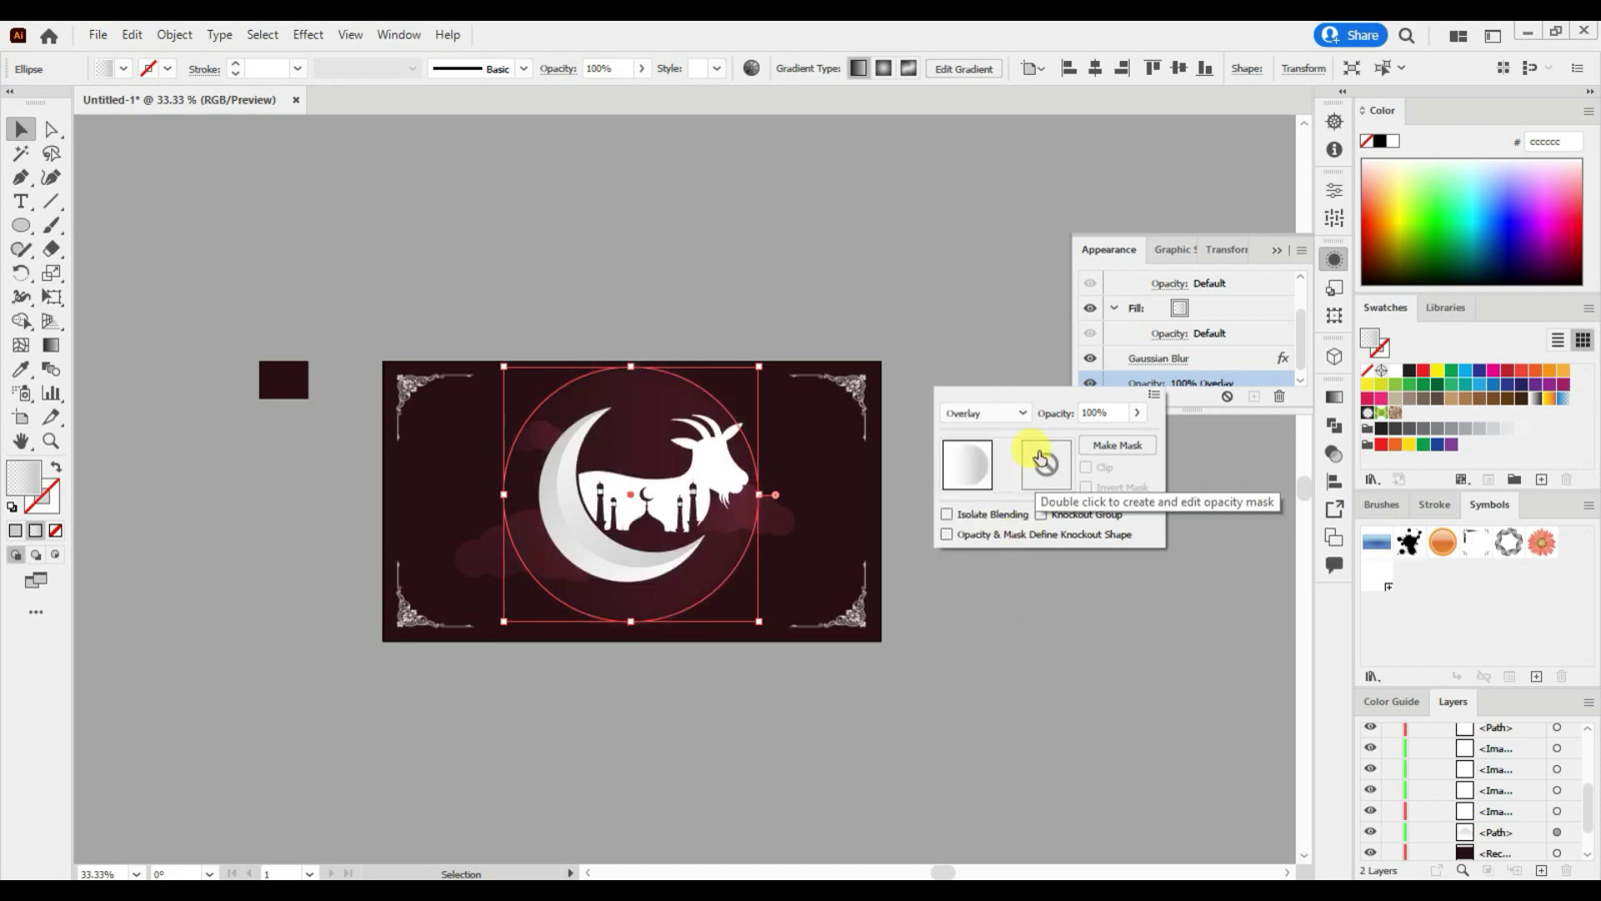
pyautogui.click(1204, 492)
pyautogui.click(1278, 251)
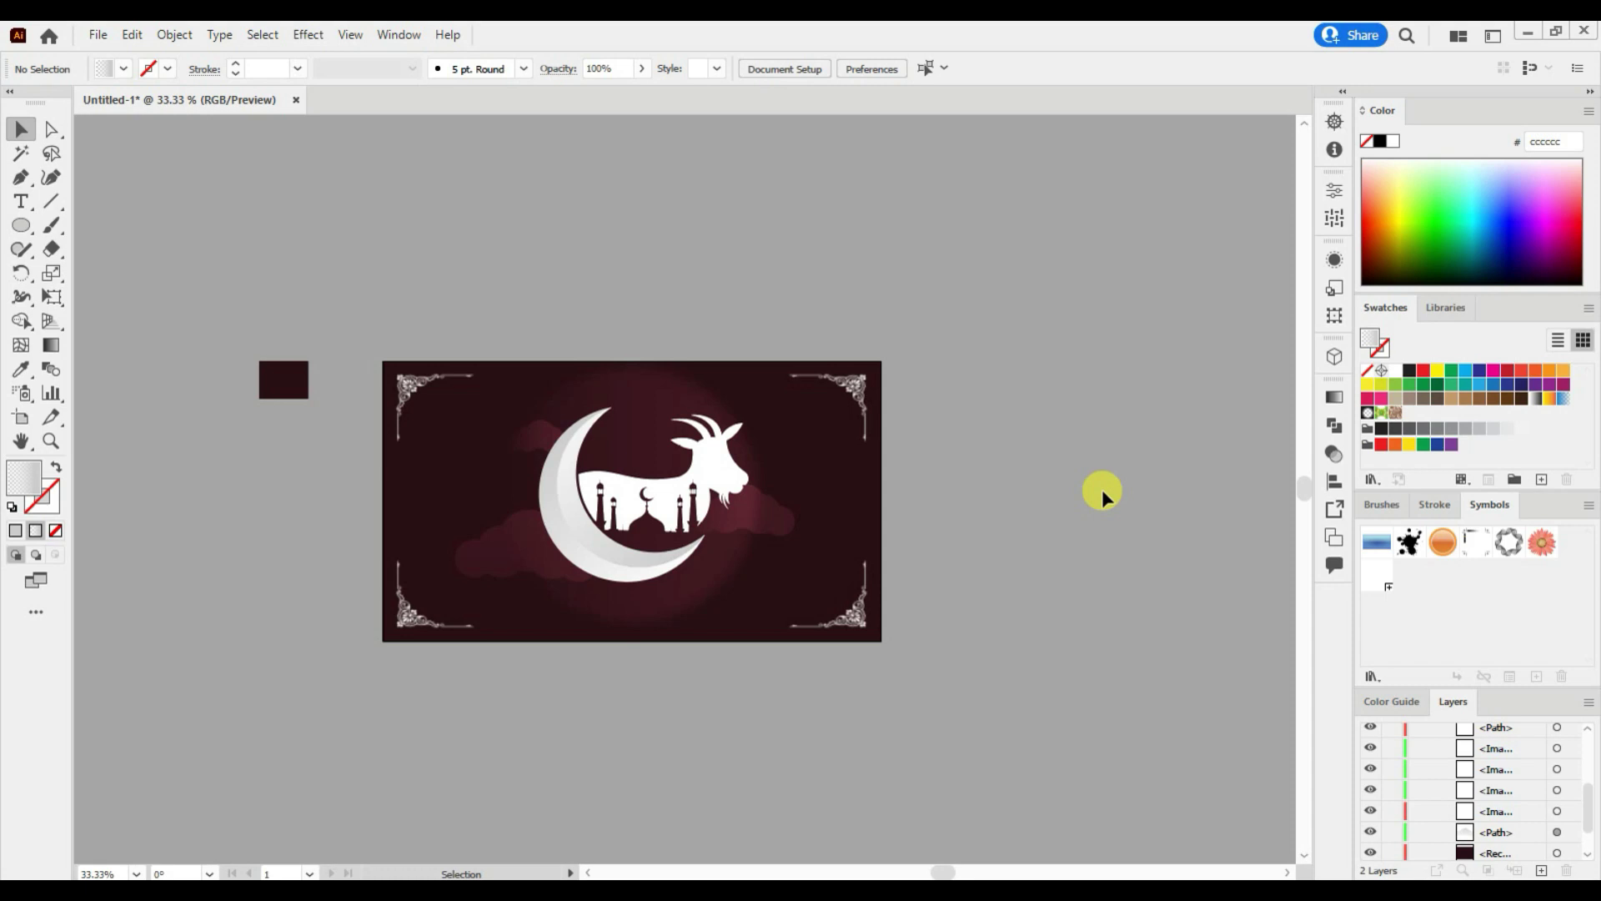
# Step: Draw a thin wide ellipse just below the crescent and select it
pyautogui.press('l')
pyautogui.moveTo(515, 587); pyautogui.dragTo(757, 593)
pyautogui.click(21, 130)
pyautogui.click(649, 707)
pyautogui.click(636, 590)
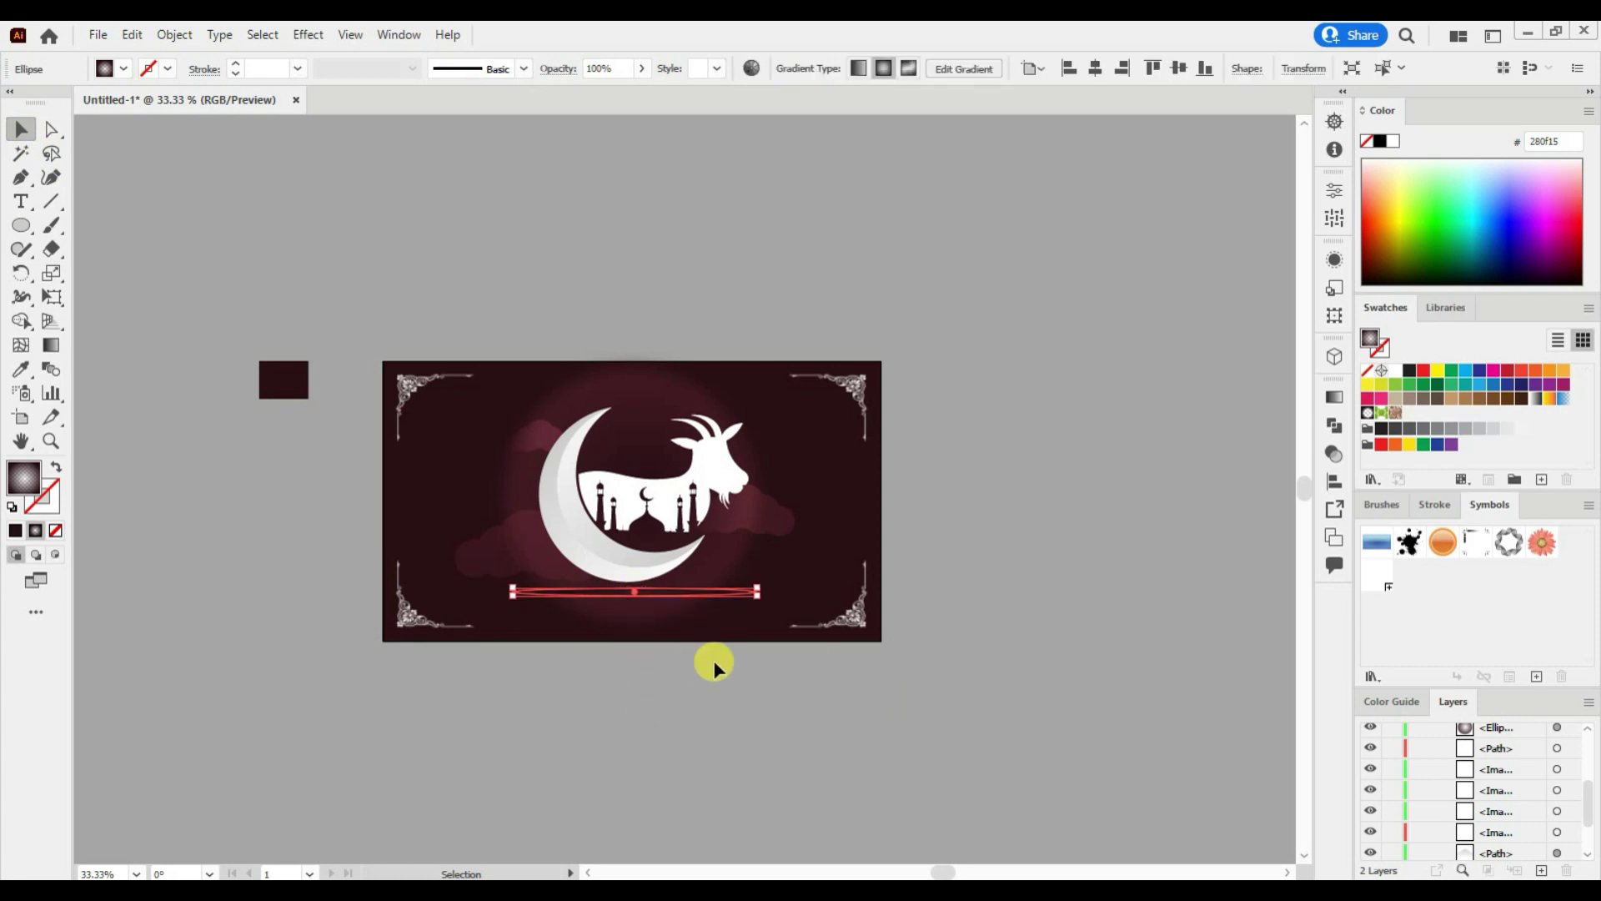
pyautogui.click(870, 698)
pyautogui.click(734, 590)
# Step: Apply a Gaussian Blur to the thin ellipse, then lower its radius to about 32.5 px
pyautogui.click(308, 35)
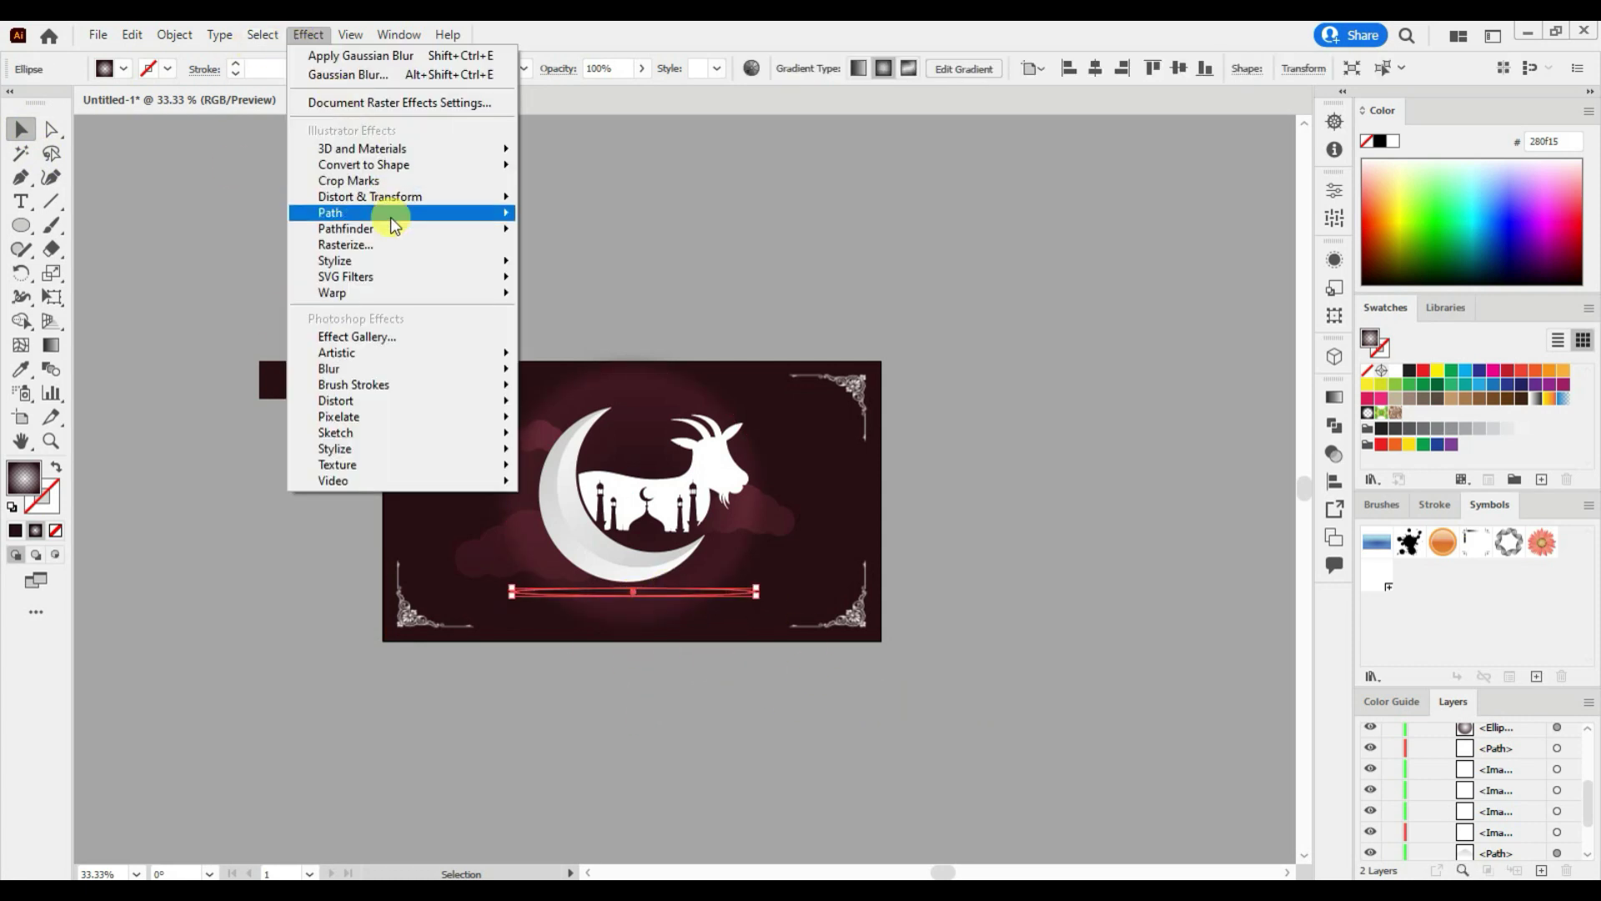
pyautogui.click(584, 364)
pyautogui.press('Return')
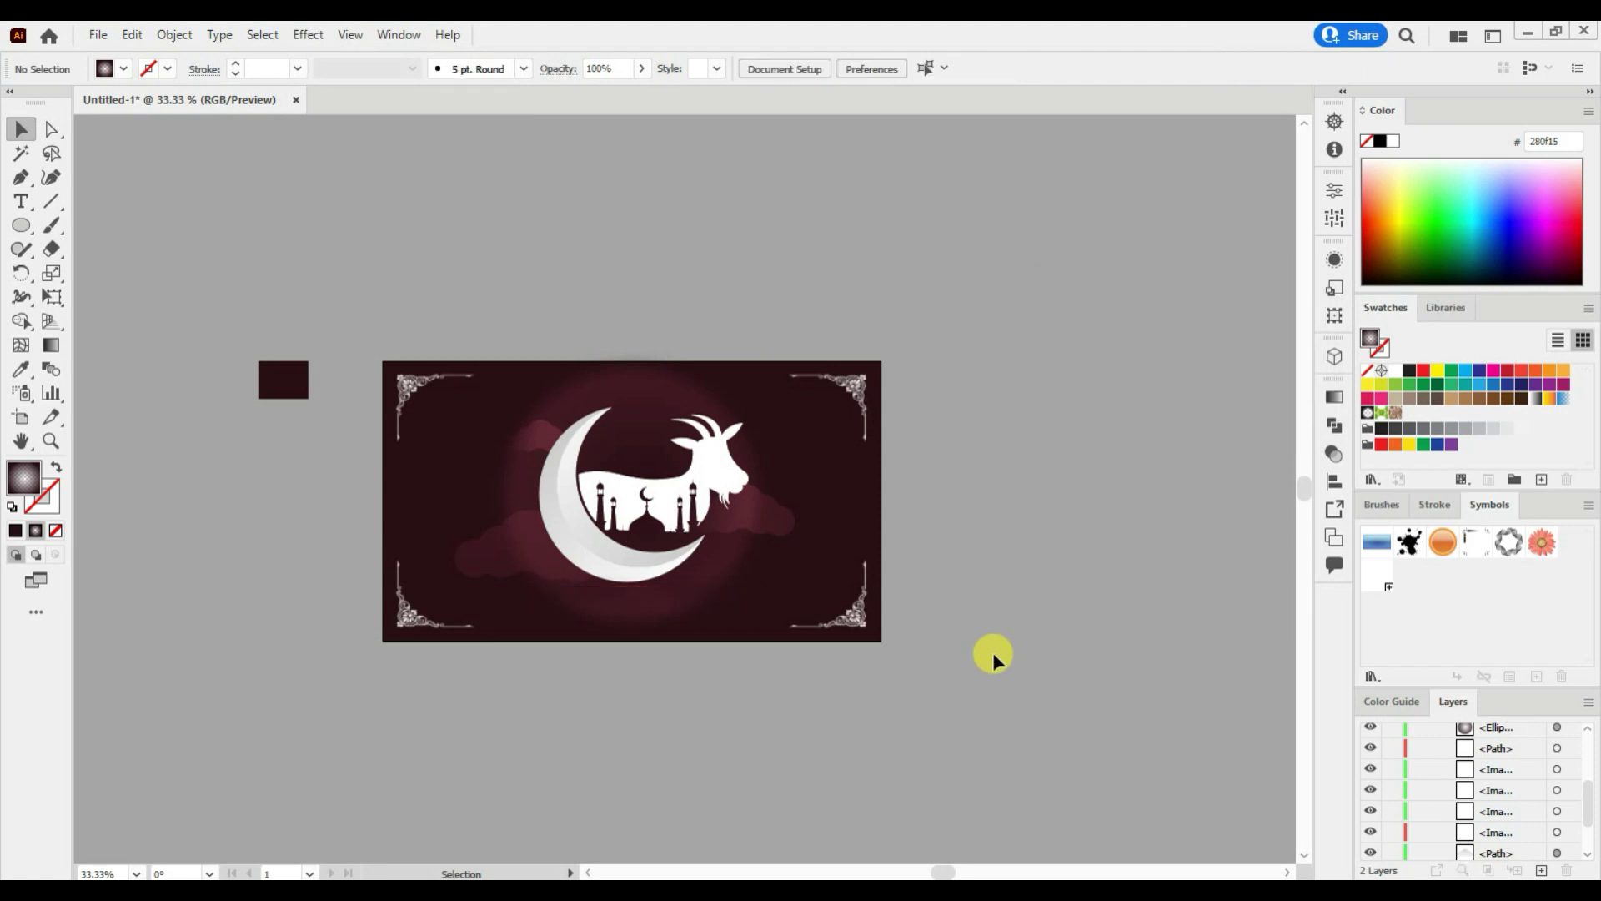
pyautogui.click(1334, 261)
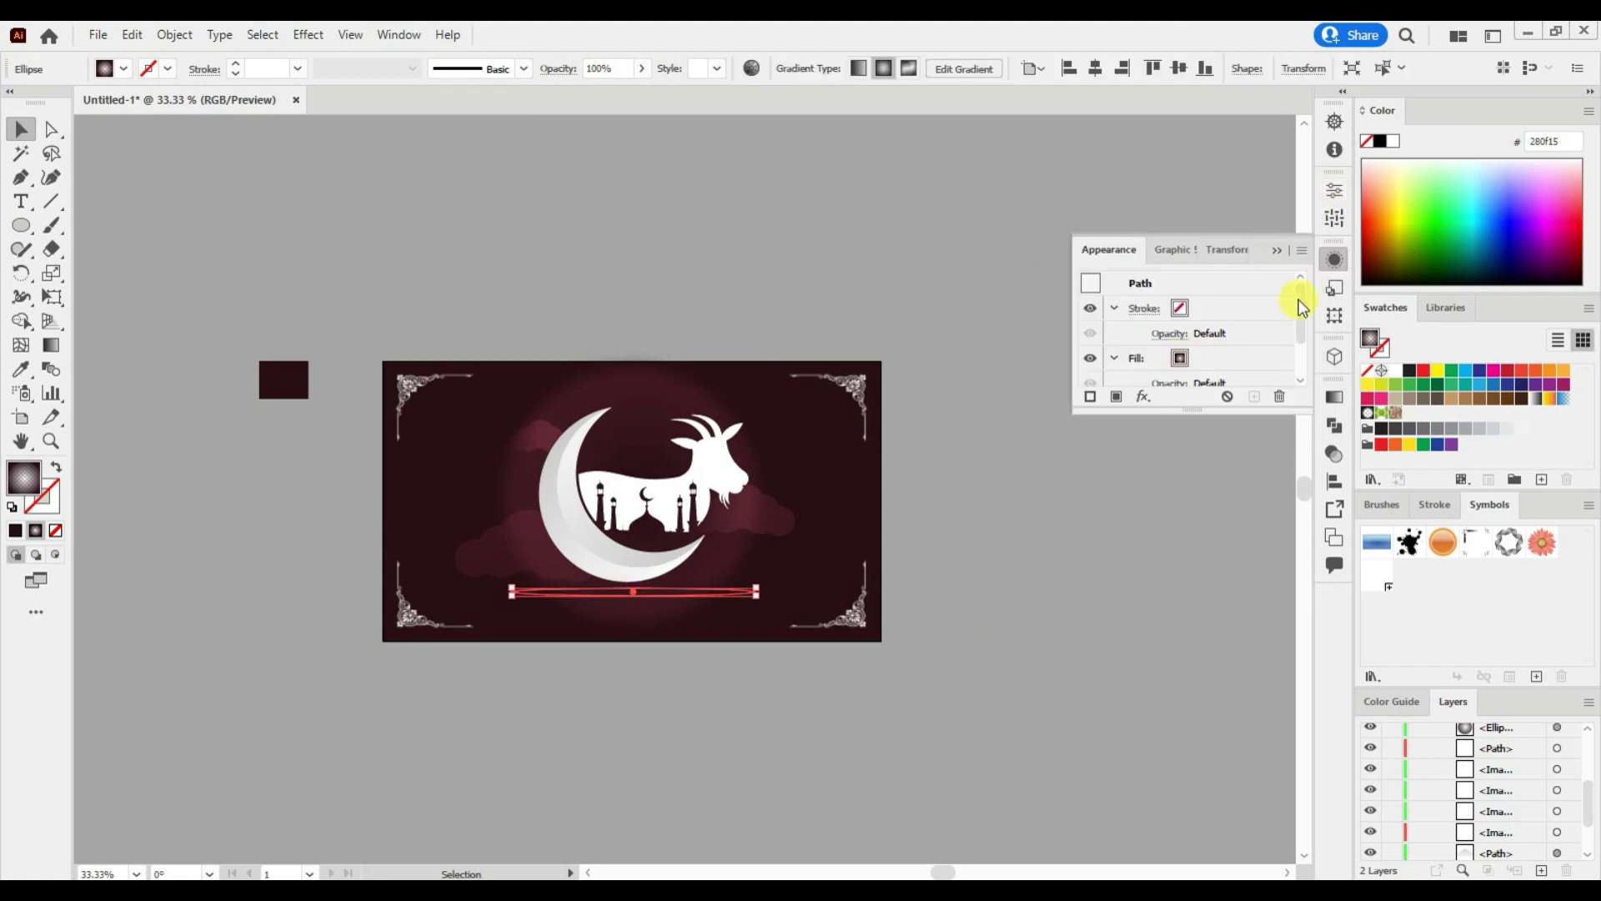
pyautogui.click(1138, 372)
pyautogui.moveTo(1179, 342); pyautogui.dragTo(1163, 343)
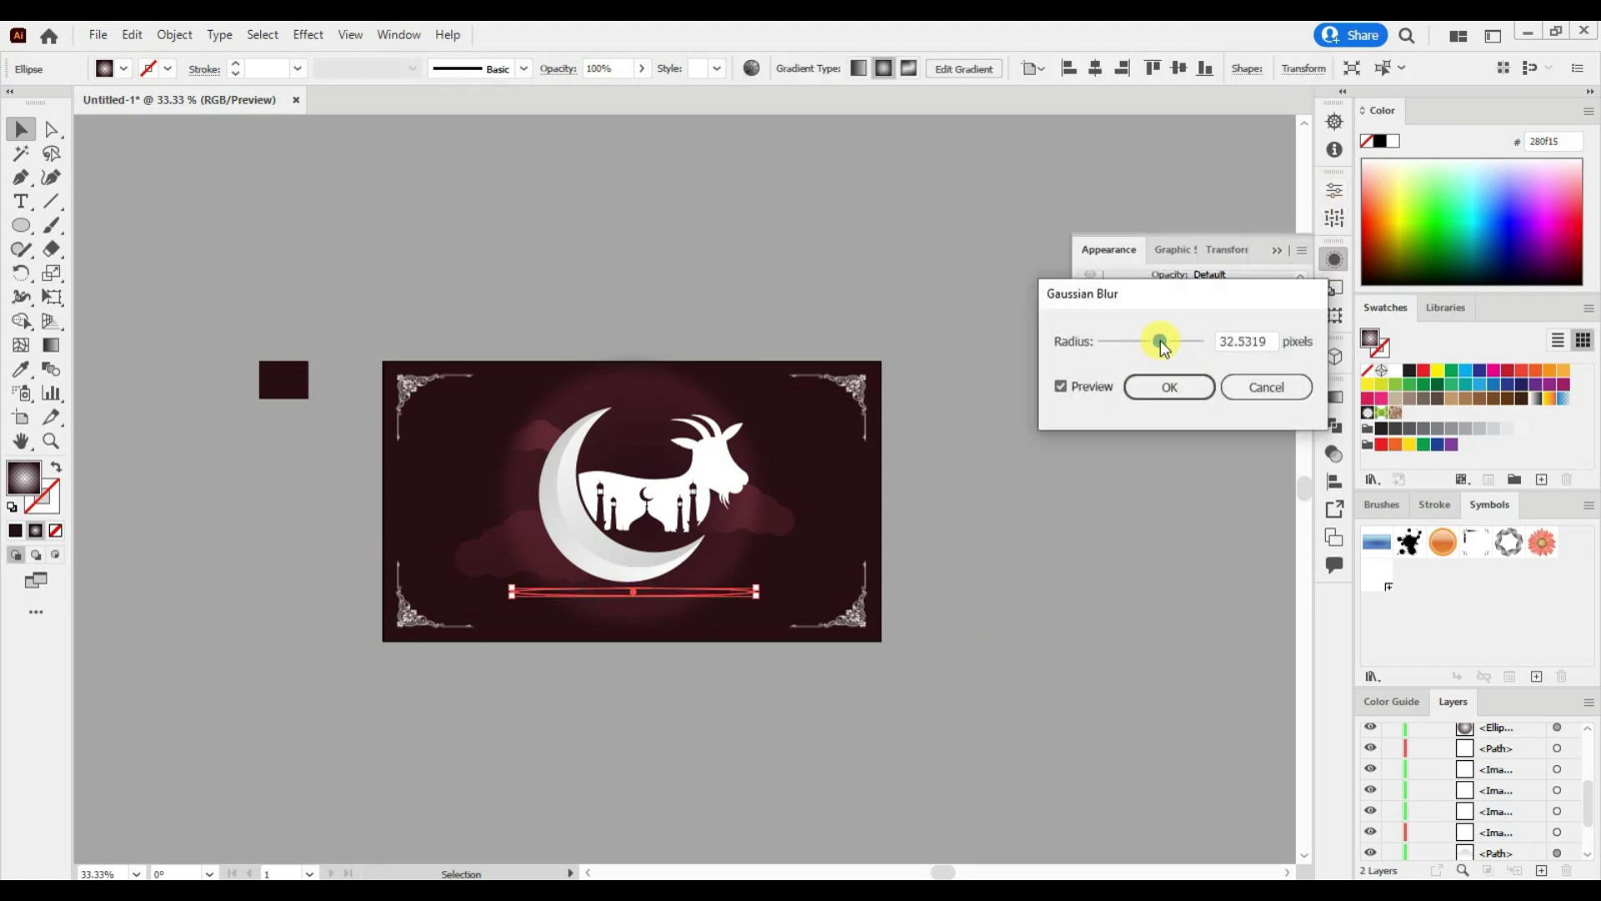
pyautogui.click(1169, 387)
pyautogui.click(1126, 536)
# Step: Draw a tiny circle left of the crescent, paste a copy in front and Gaussian-blur it
pyautogui.press('l')
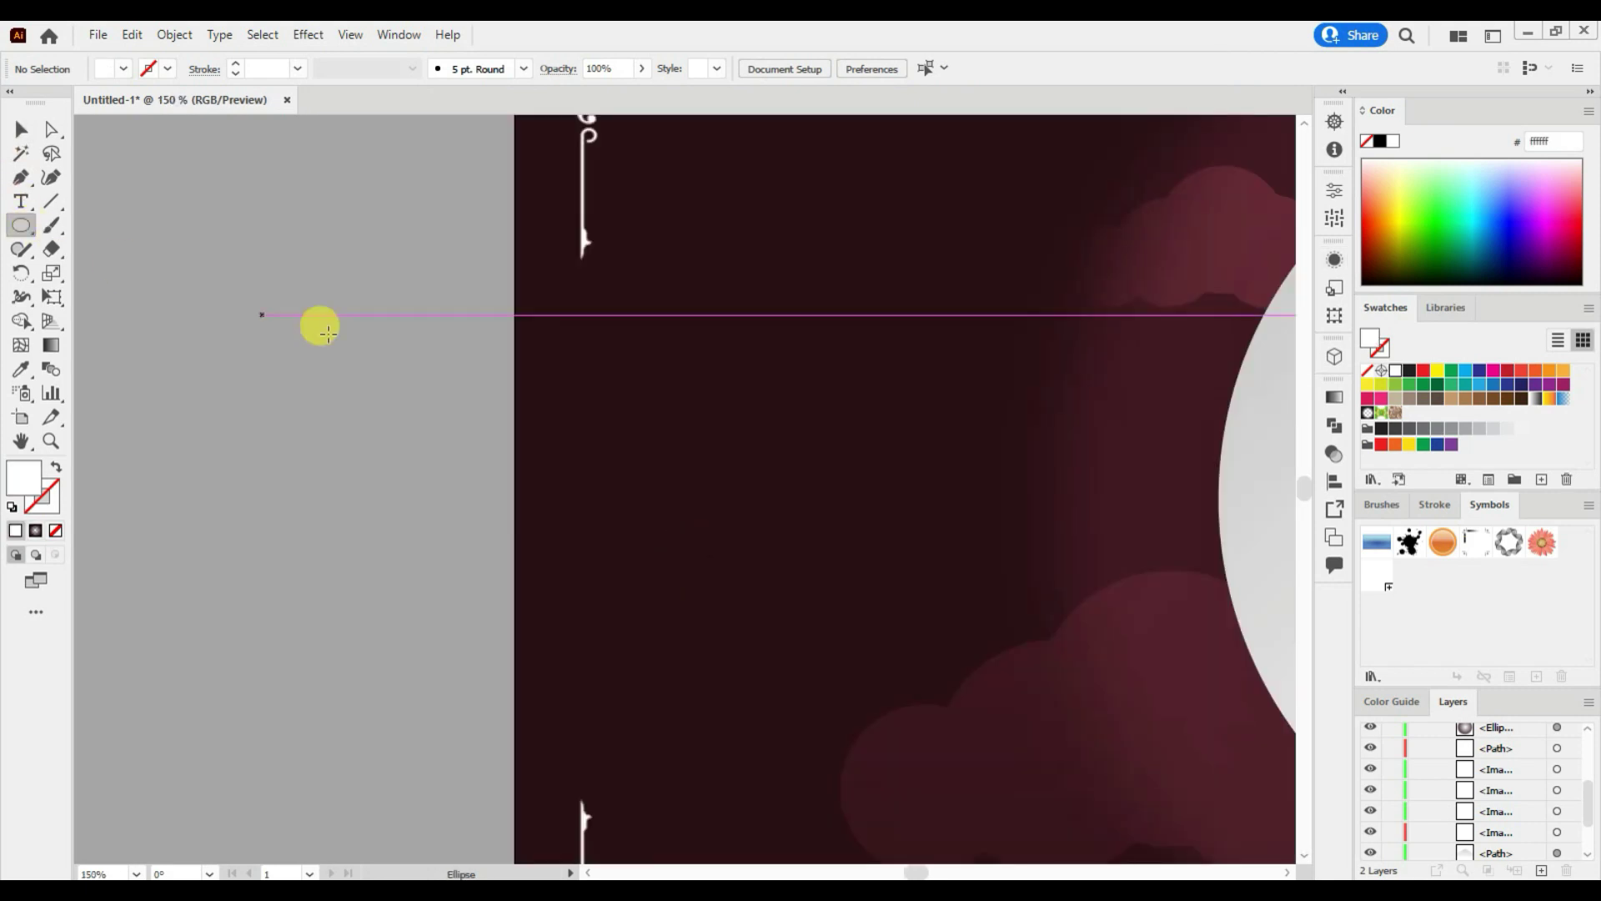
pyautogui.moveTo(742, 455); pyautogui.dragTo(750, 462)
pyautogui.click(174, 34)
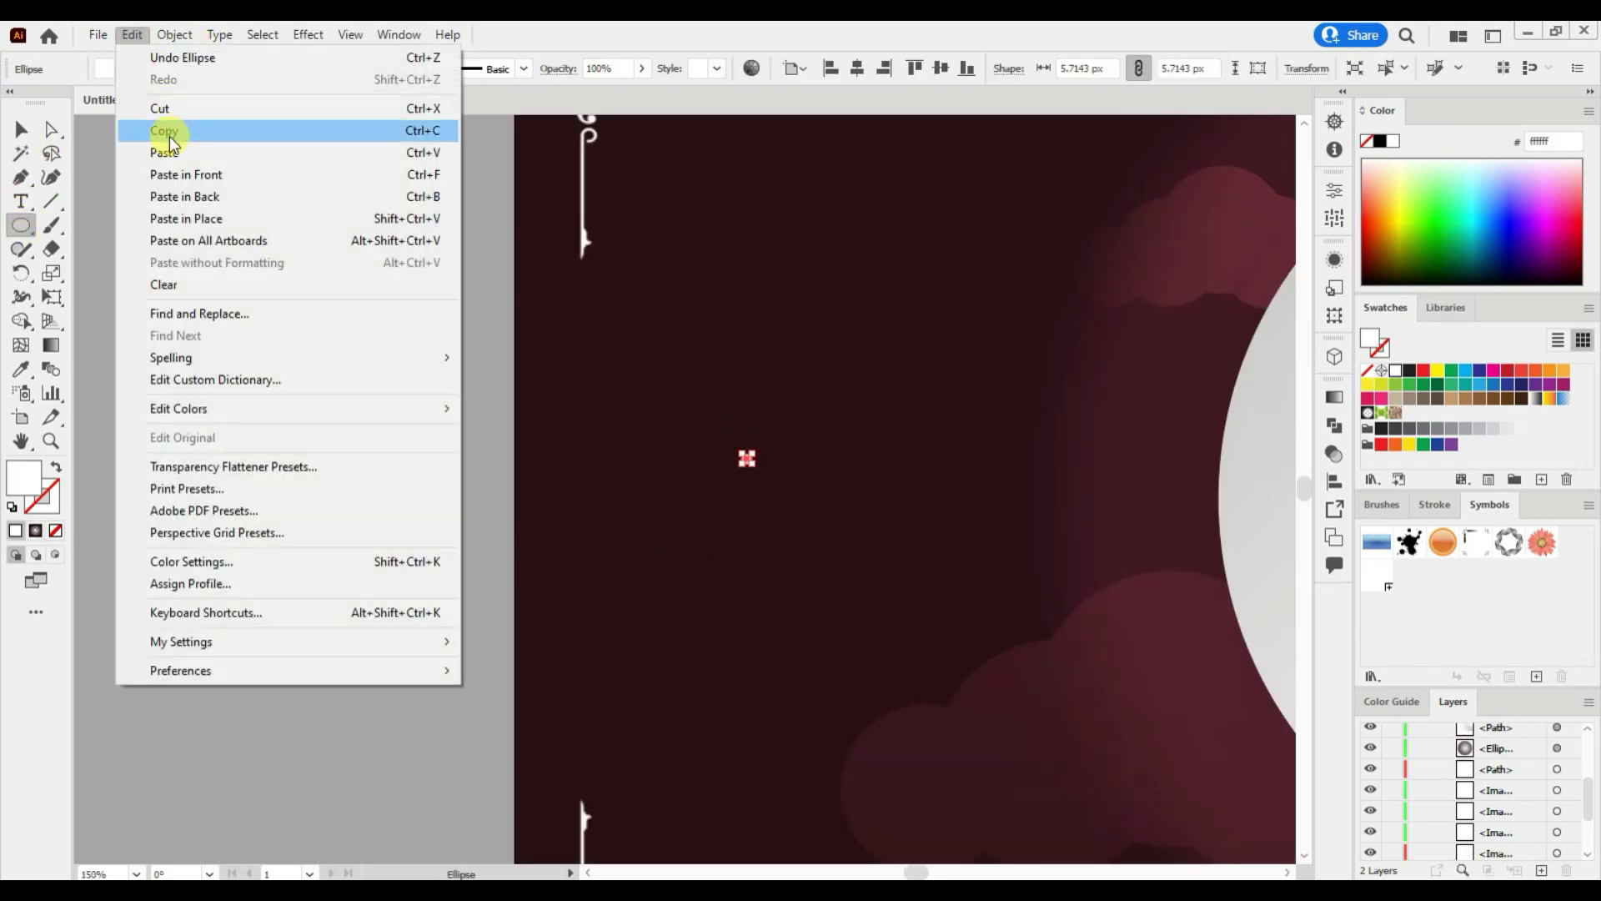
pyautogui.click(232, 218)
pyautogui.click(307, 37)
pyautogui.moveTo(328, 368)
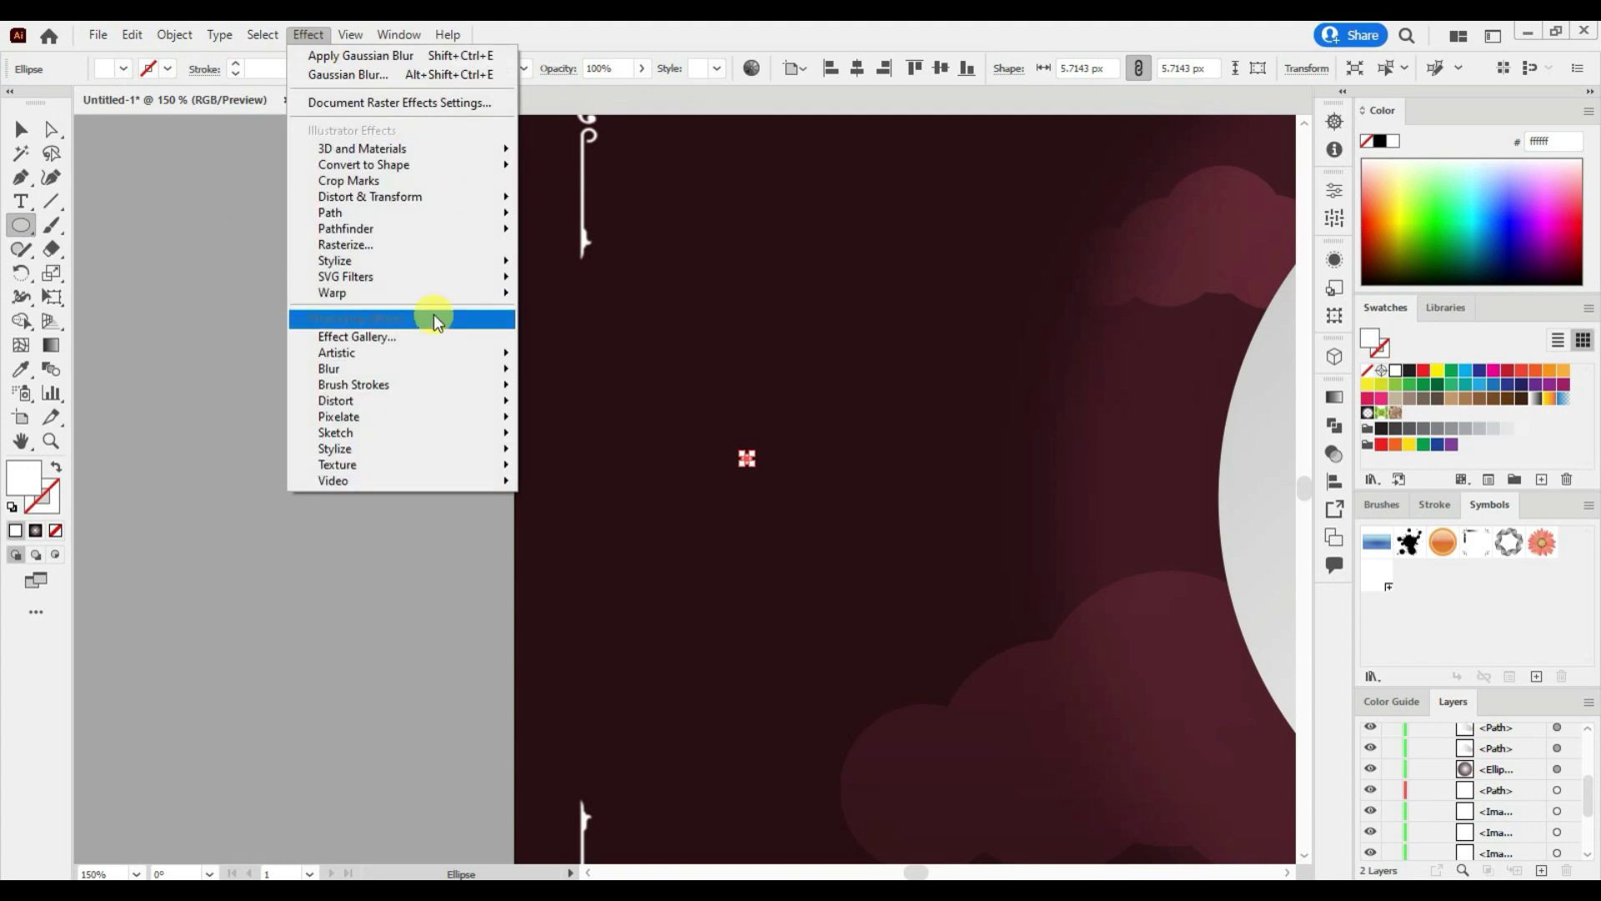
pyautogui.click(572, 368)
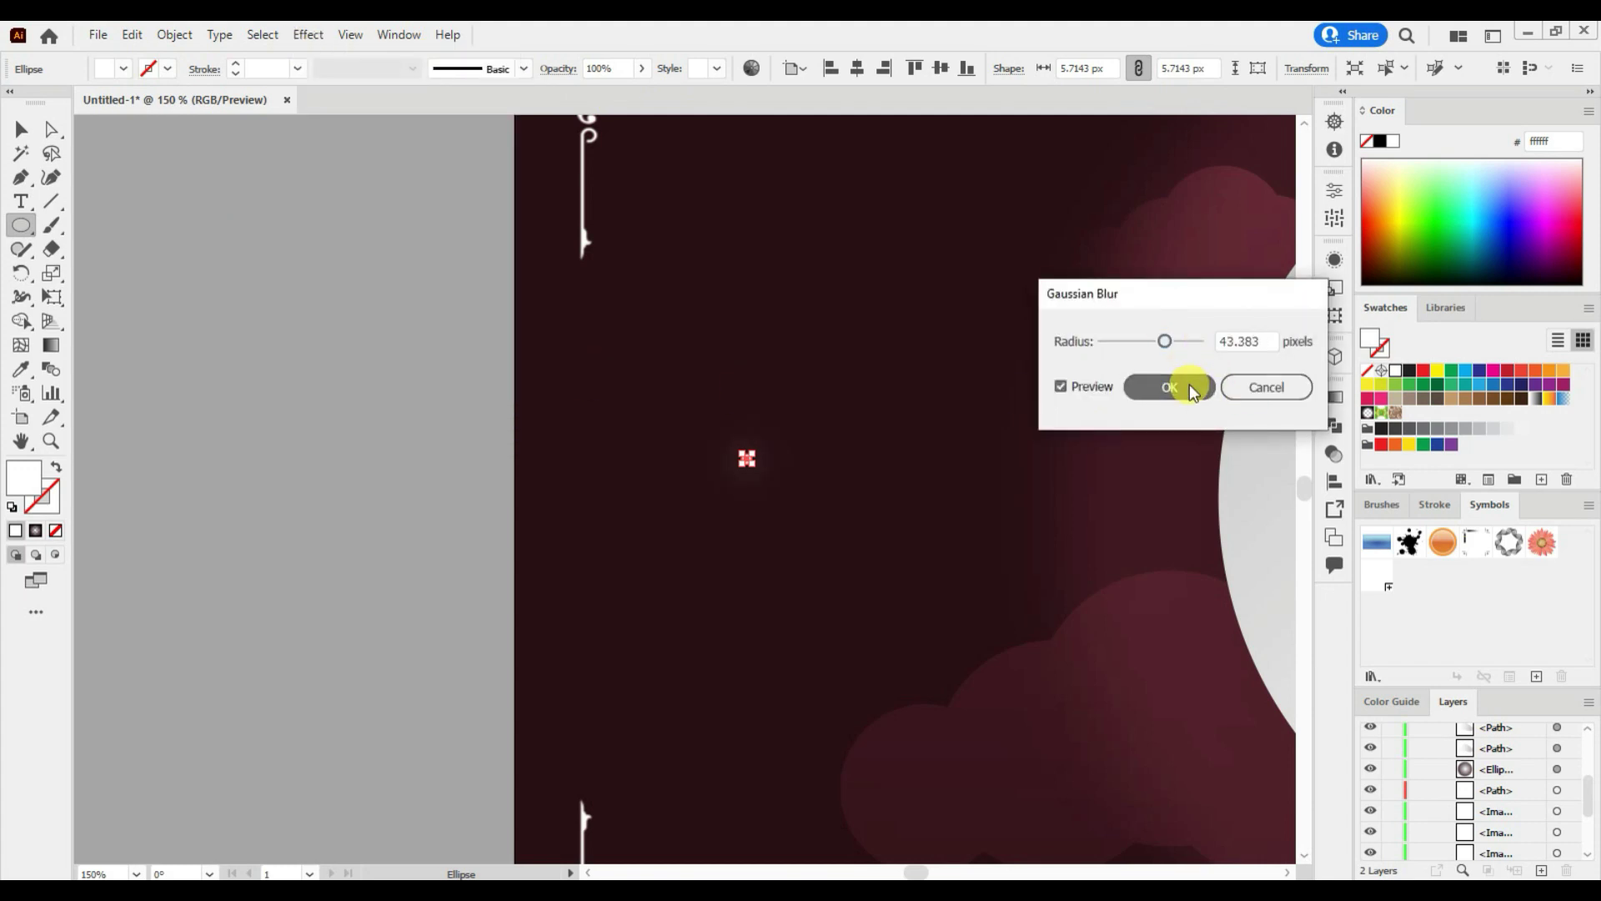
pyautogui.click(1169, 387)
# Step: Check the blurred copy's Gaussian Blur settings and zoom in on the tiny circle
pyautogui.click(23, 132)
pyautogui.click(767, 484)
pyautogui.click(1509, 795)
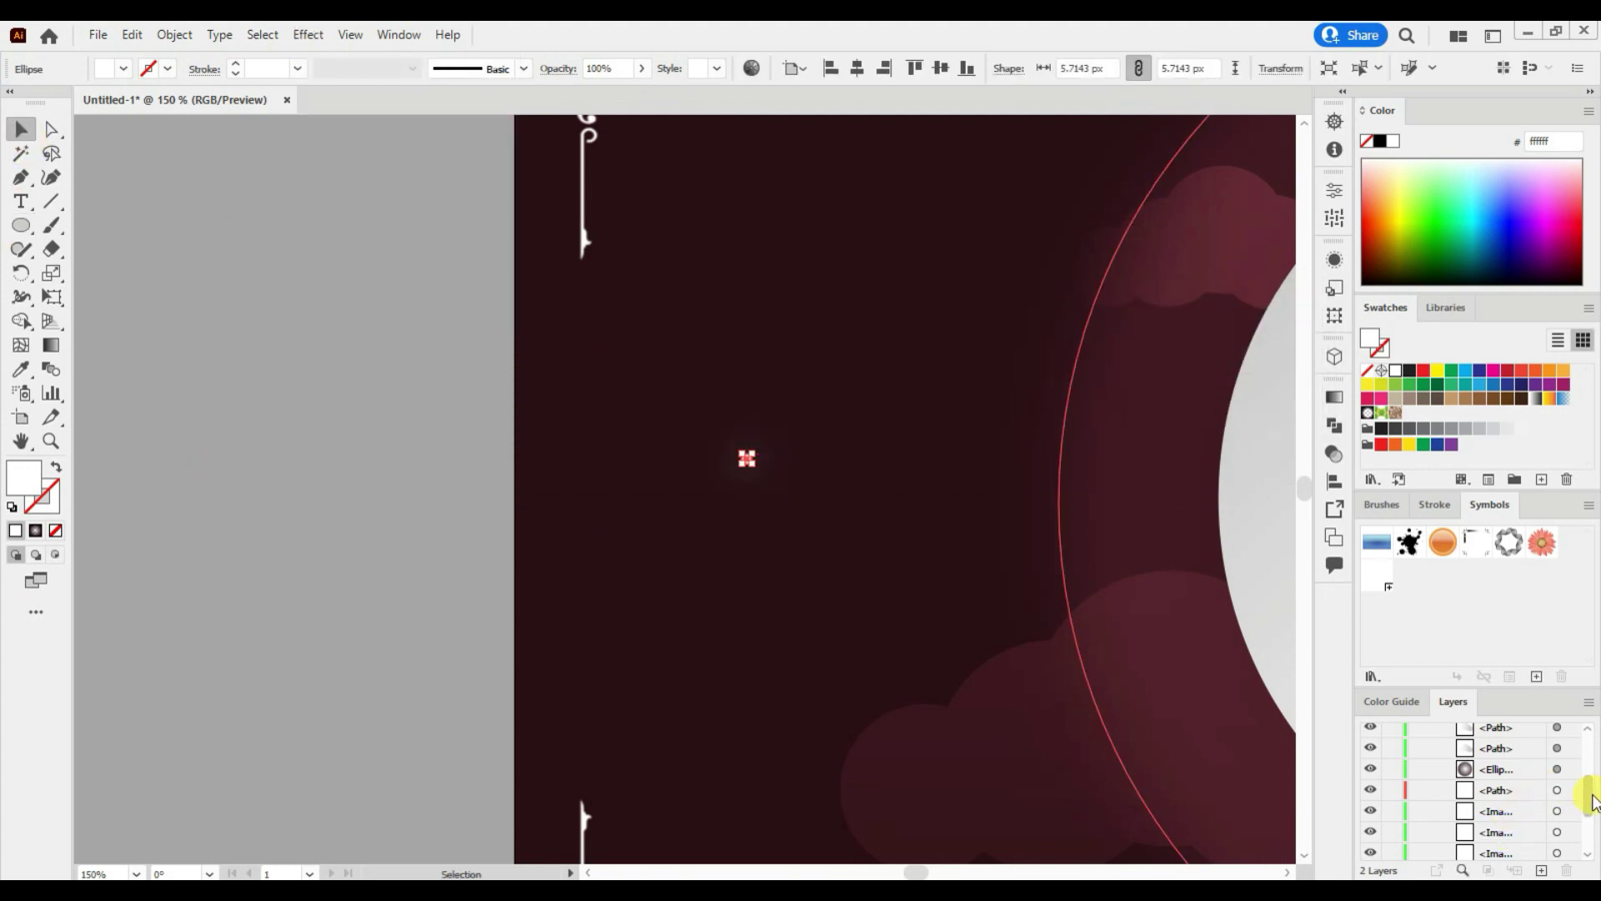
pyautogui.moveTo(1590, 800); pyautogui.dragTo(1583, 739)
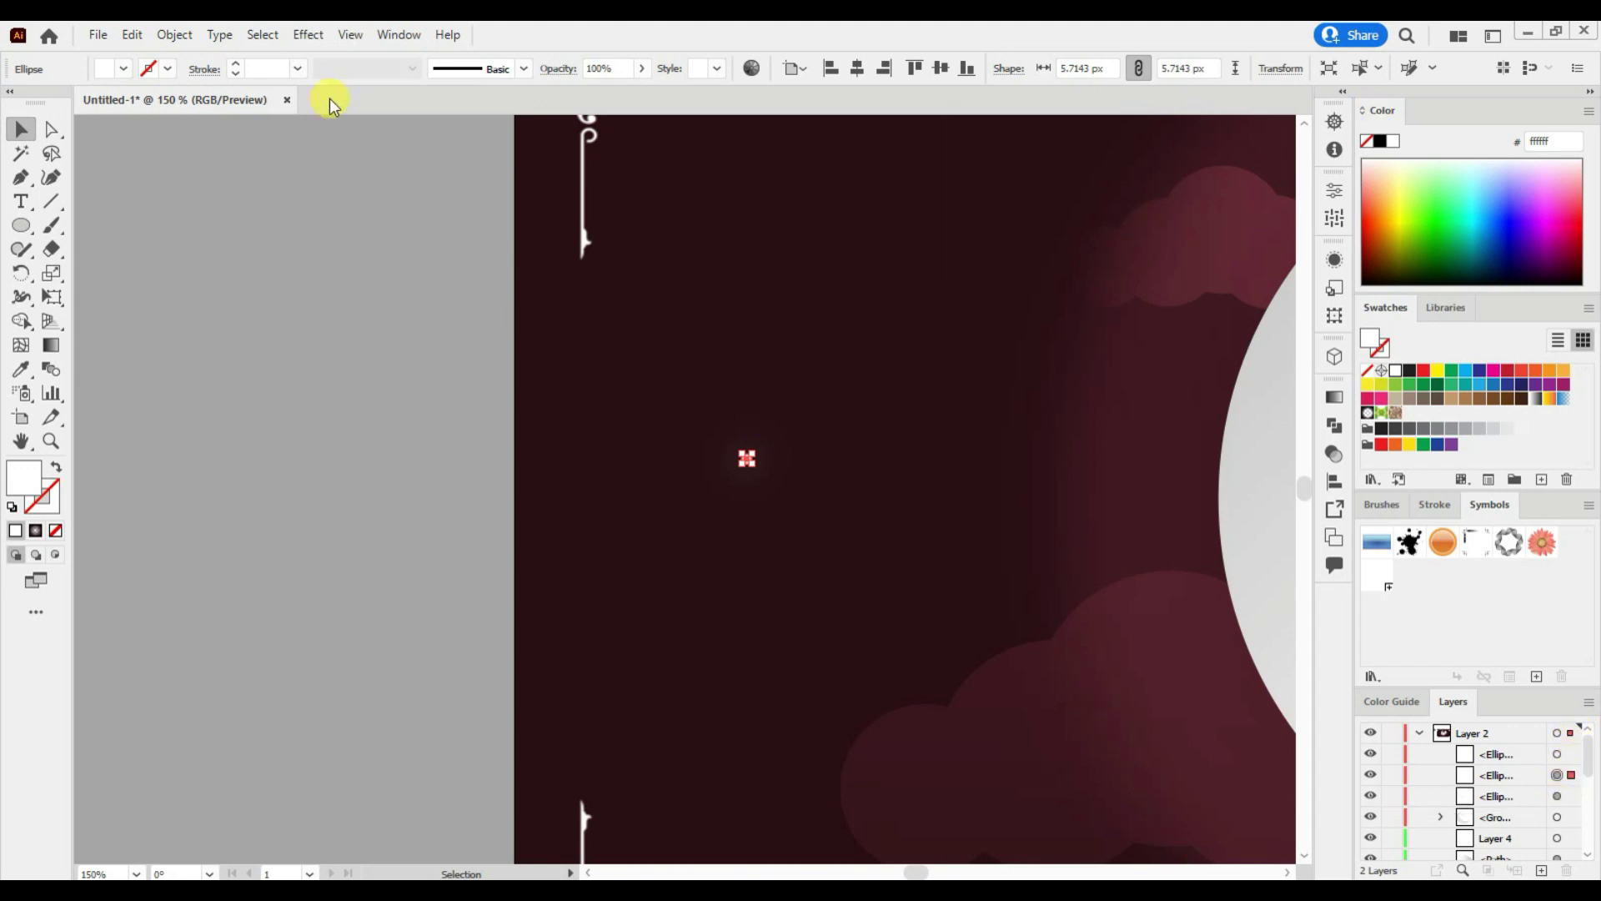
pyautogui.click(1335, 259)
pyautogui.scroll(-2, 1136, 347)
pyautogui.click(1137, 347)
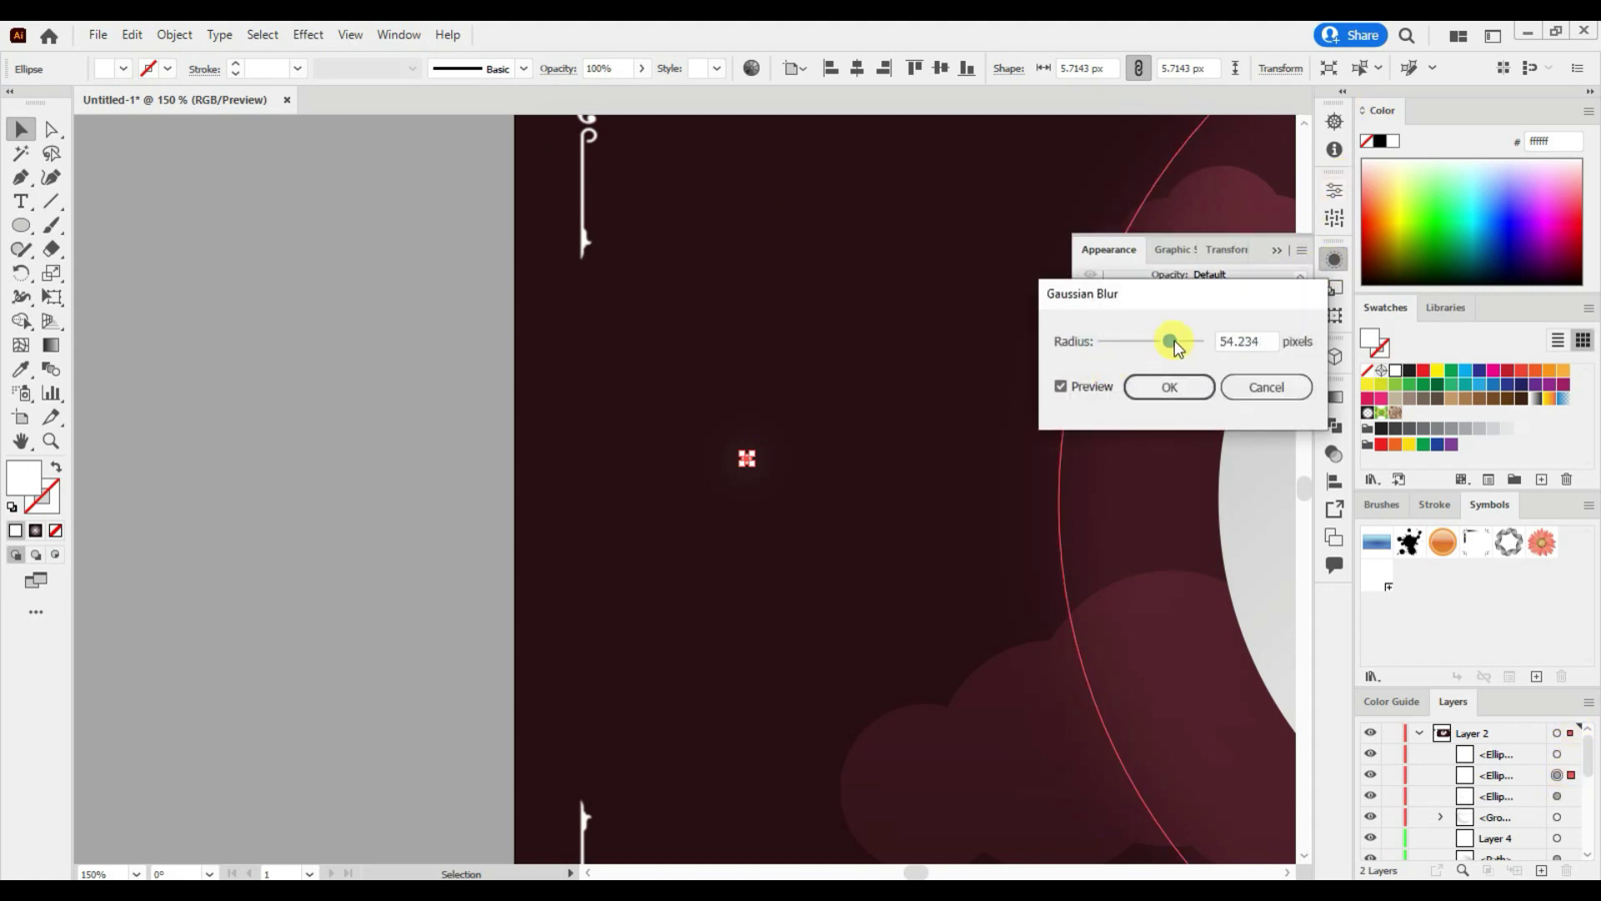
pyautogui.click(1169, 386)
pyautogui.click(386, 513)
pyautogui.hotkey('ctrl', '=')
pyautogui.hotkey('ctrl', '=')
pyautogui.hotkey('ctrl', '=')
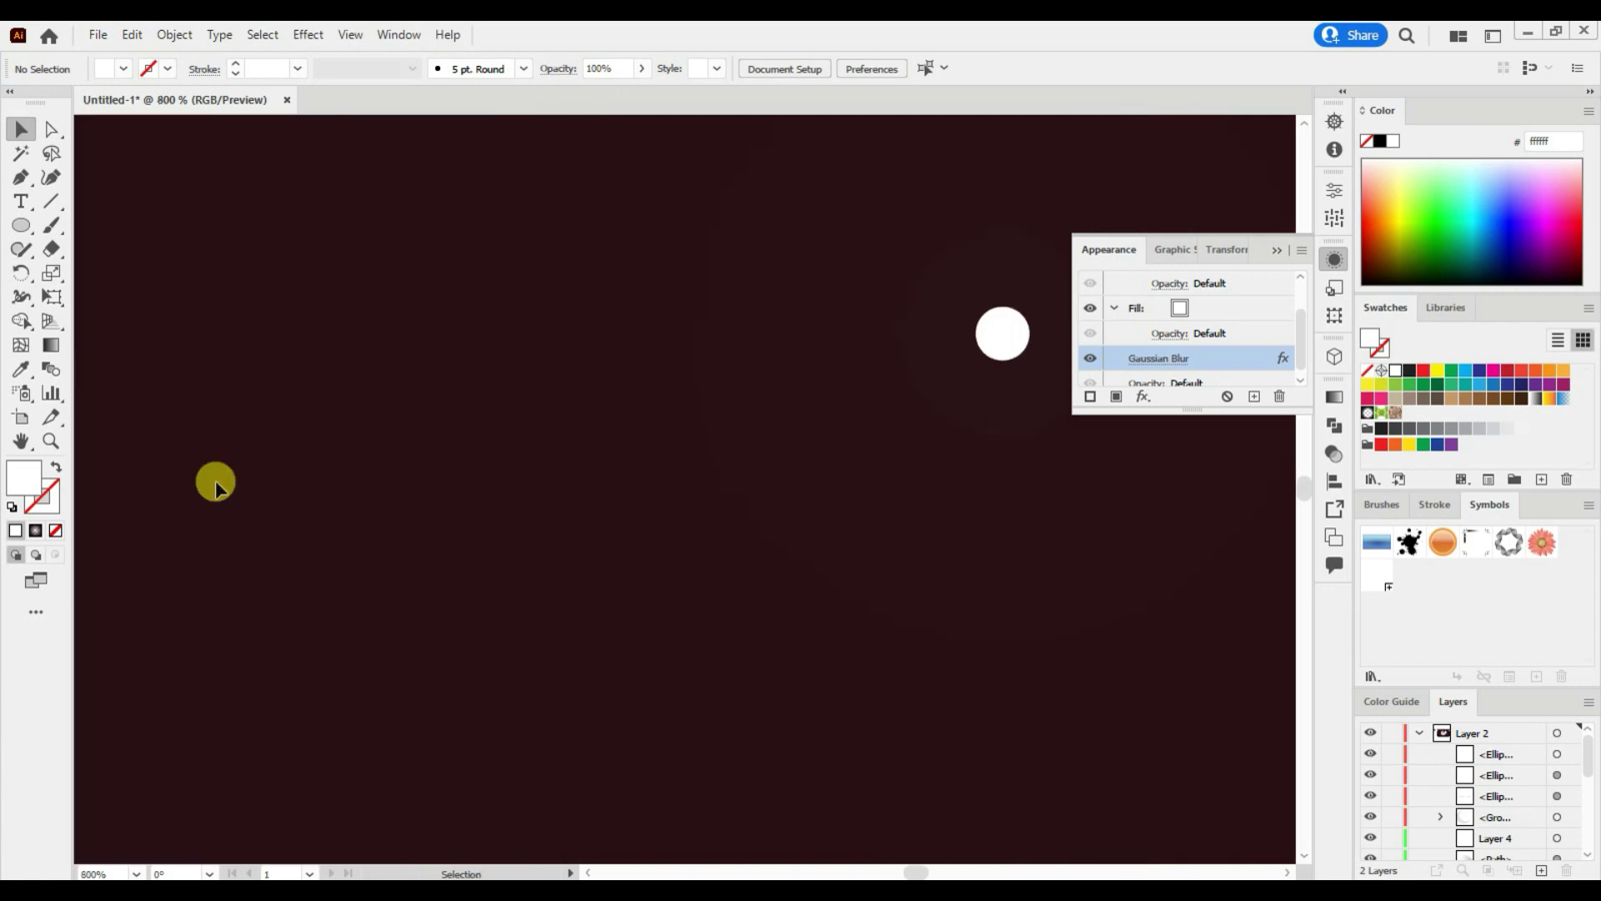
pyautogui.moveTo(1207, 627); pyautogui.dragTo(900, 769)
# Step: Separate the blurred copy from the white dot and lower its blur radius to about 7 px
pyautogui.click(1557, 774)
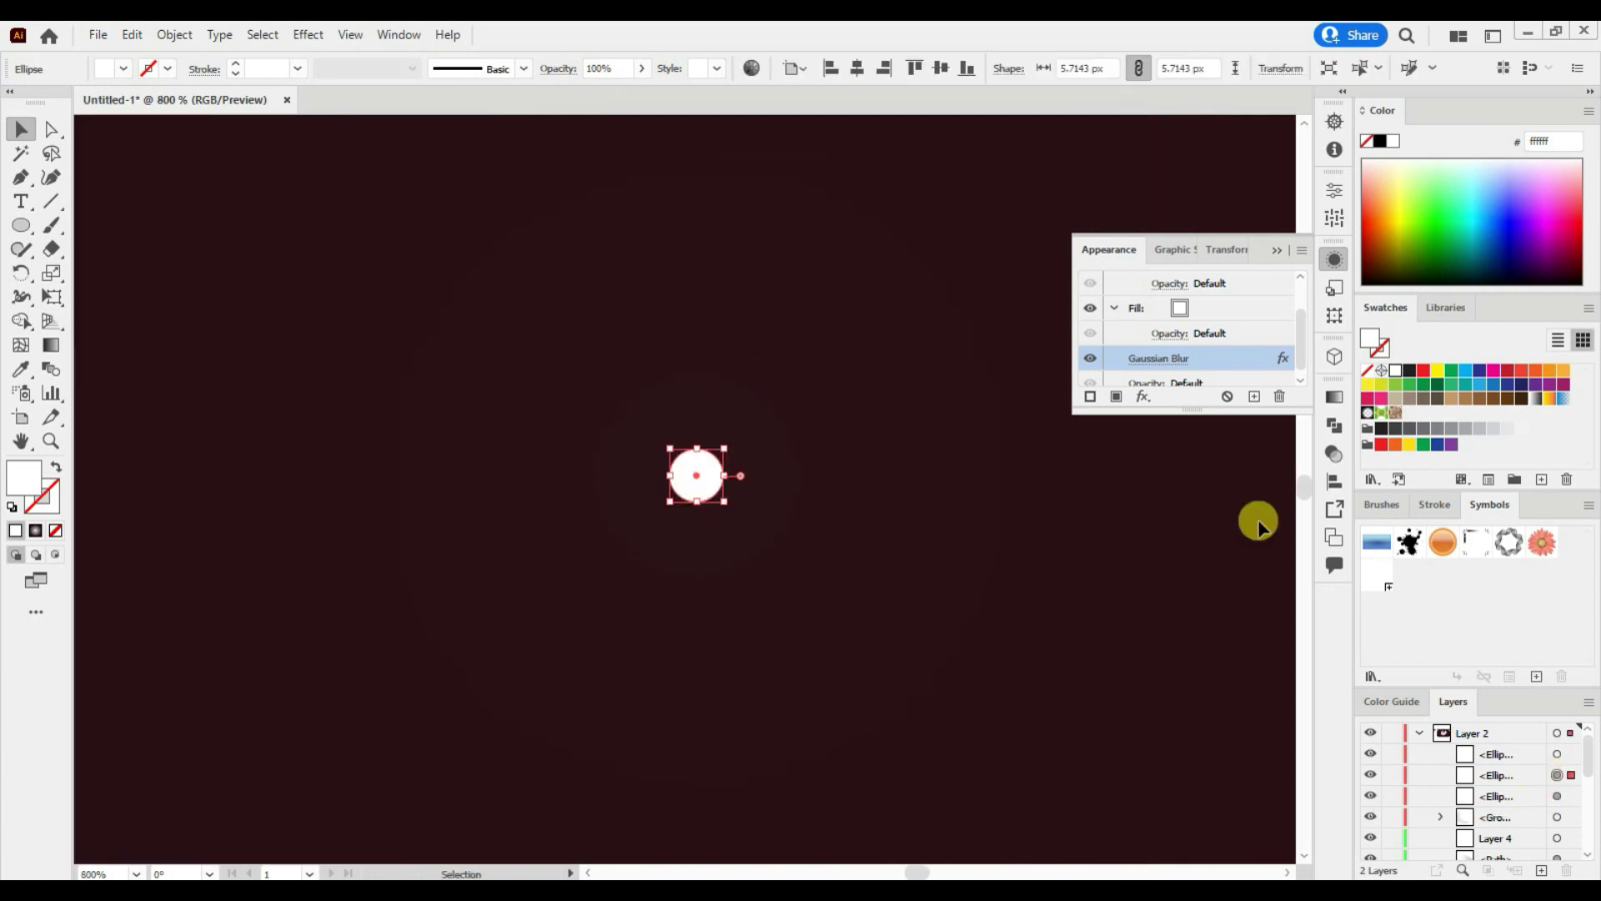
pyautogui.click(1150, 360)
pyautogui.click(1251, 383)
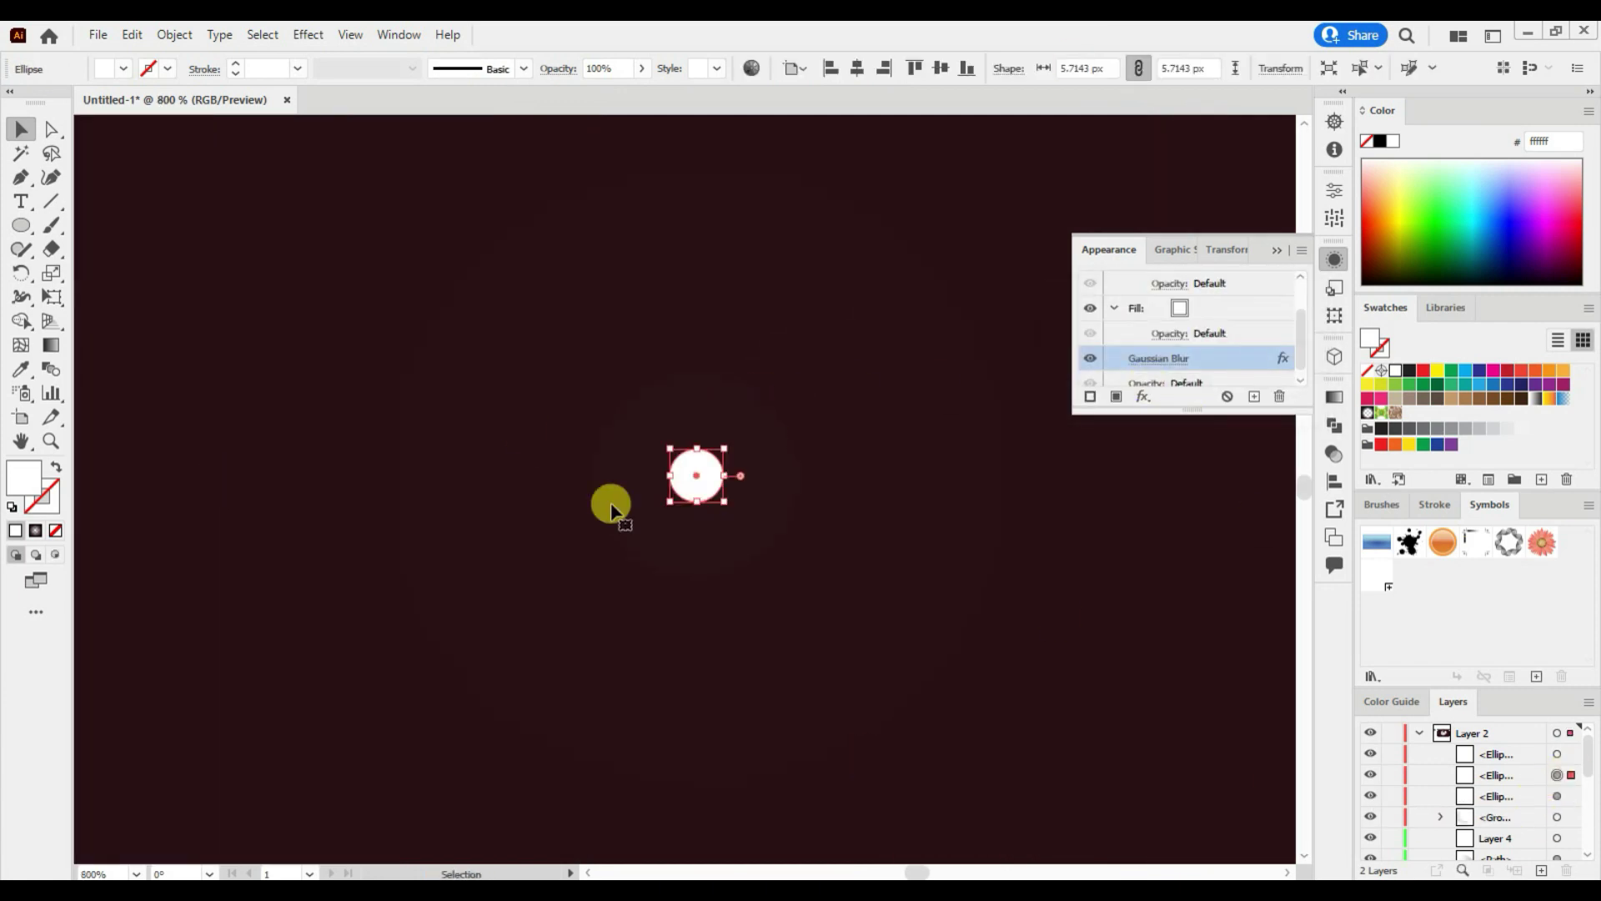
pyautogui.moveTo(697, 475); pyautogui.dragTo(525, 555)
pyautogui.moveTo(678, 483)
pyautogui.mouseDown()
pyautogui.moveTo(744, 533)
pyautogui.moveTo(700, 498)
pyautogui.mouseUp()
pyautogui.scroll(-1, 1184, 350)
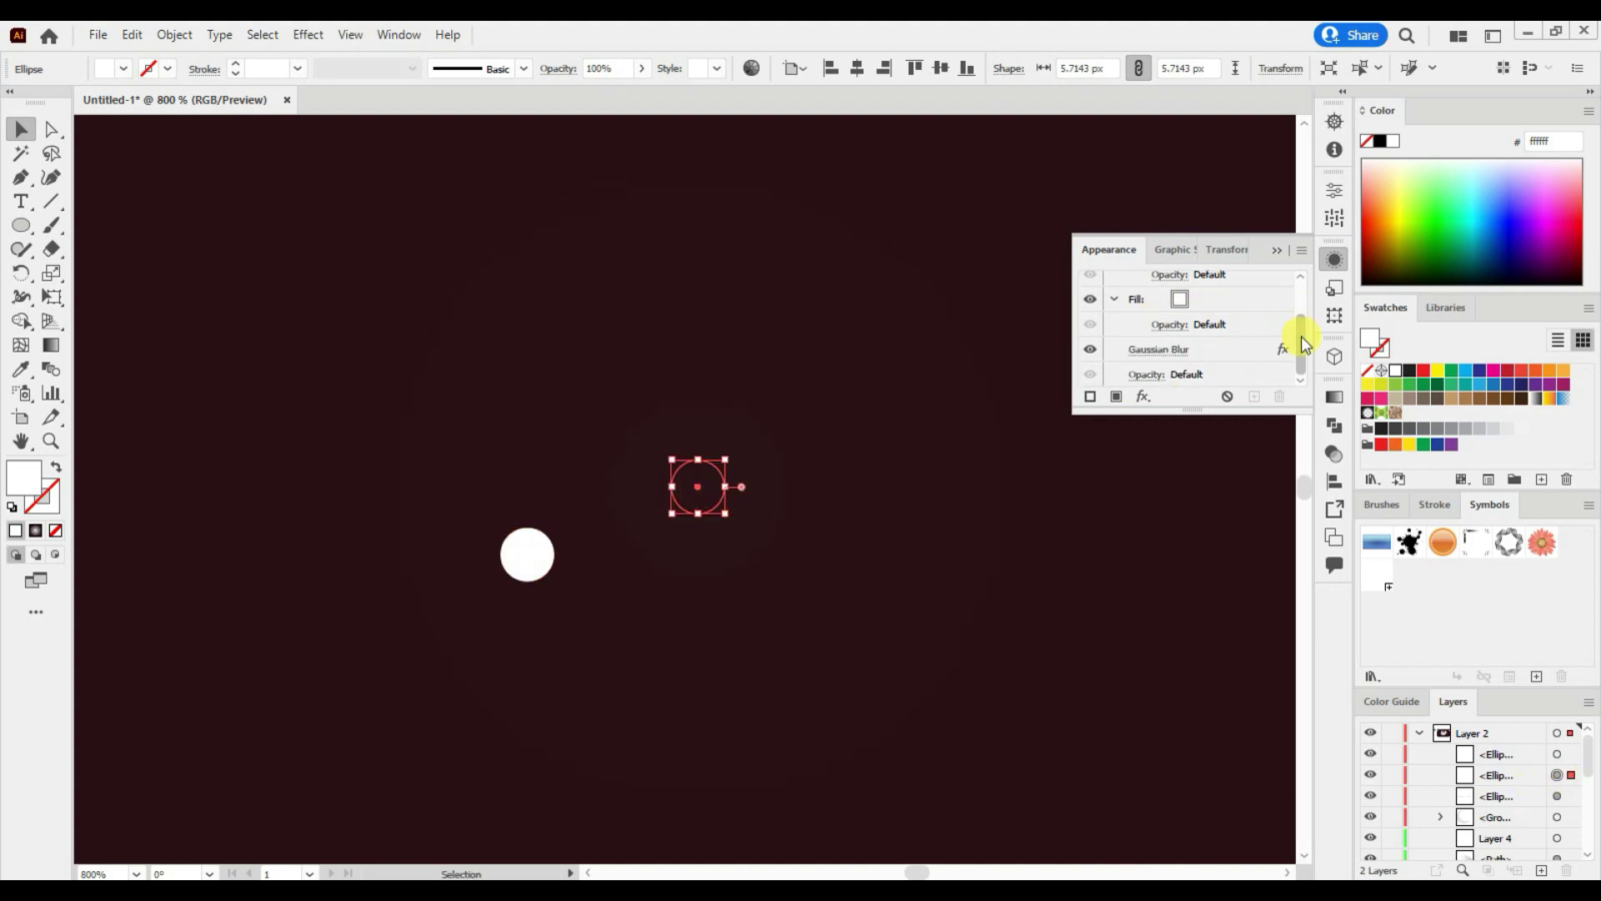
pyautogui.click(1159, 349)
pyautogui.moveTo(1179, 341); pyautogui.dragTo(1136, 342)
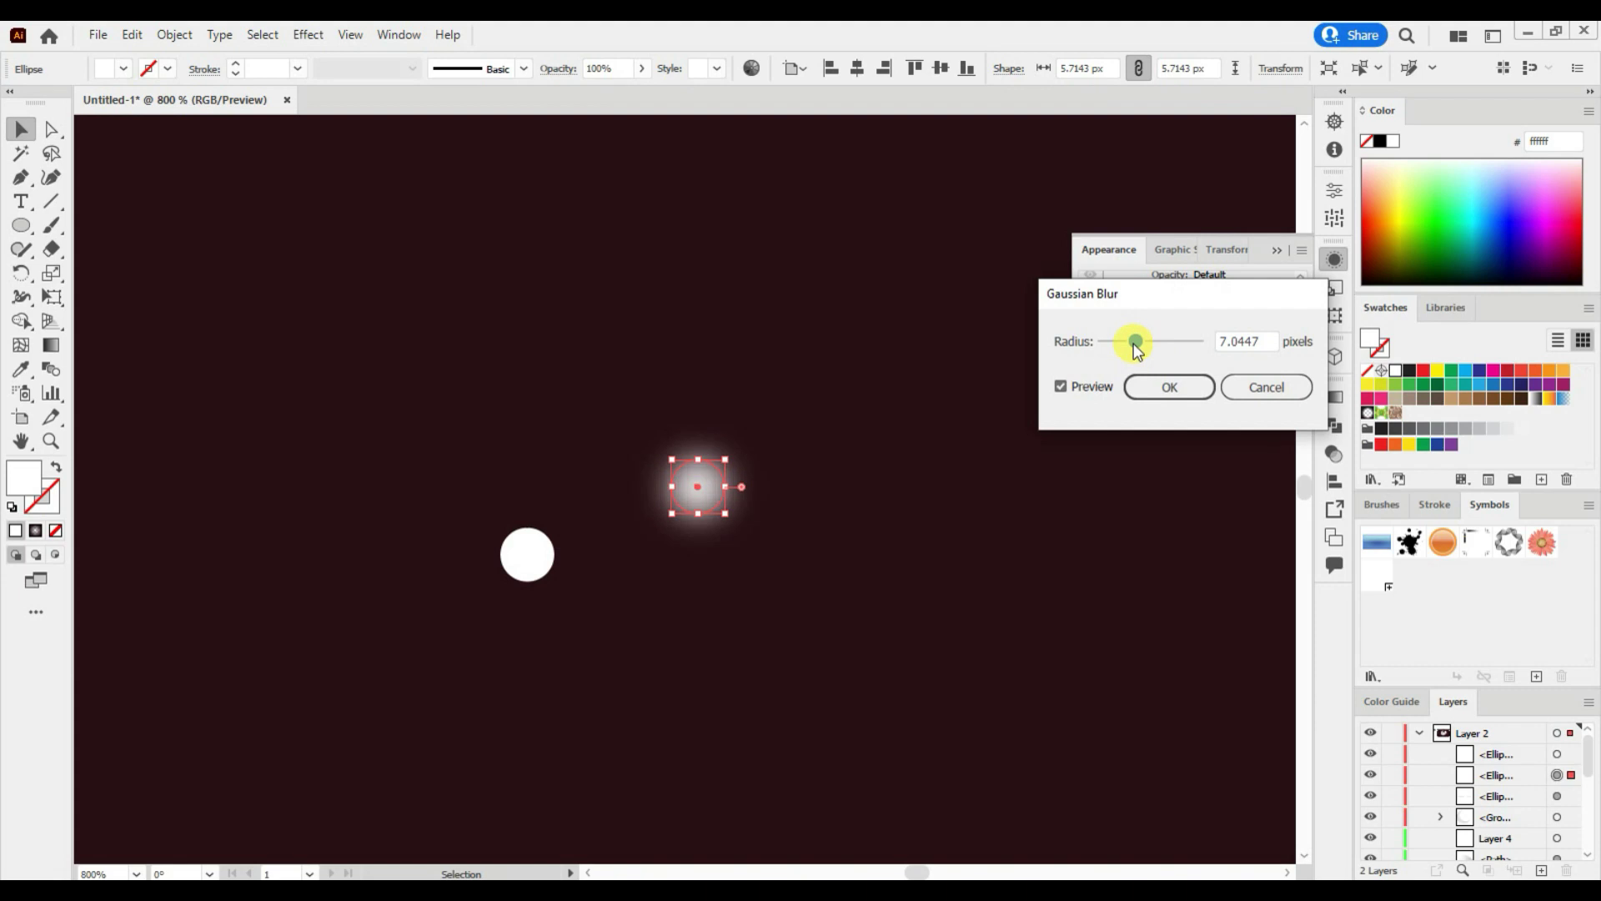
pyautogui.click(1181, 389)
# Step: Centre the white dot over the blurred glow and select both together
pyautogui.moveTo(527, 554); pyautogui.dragTo(701, 494)
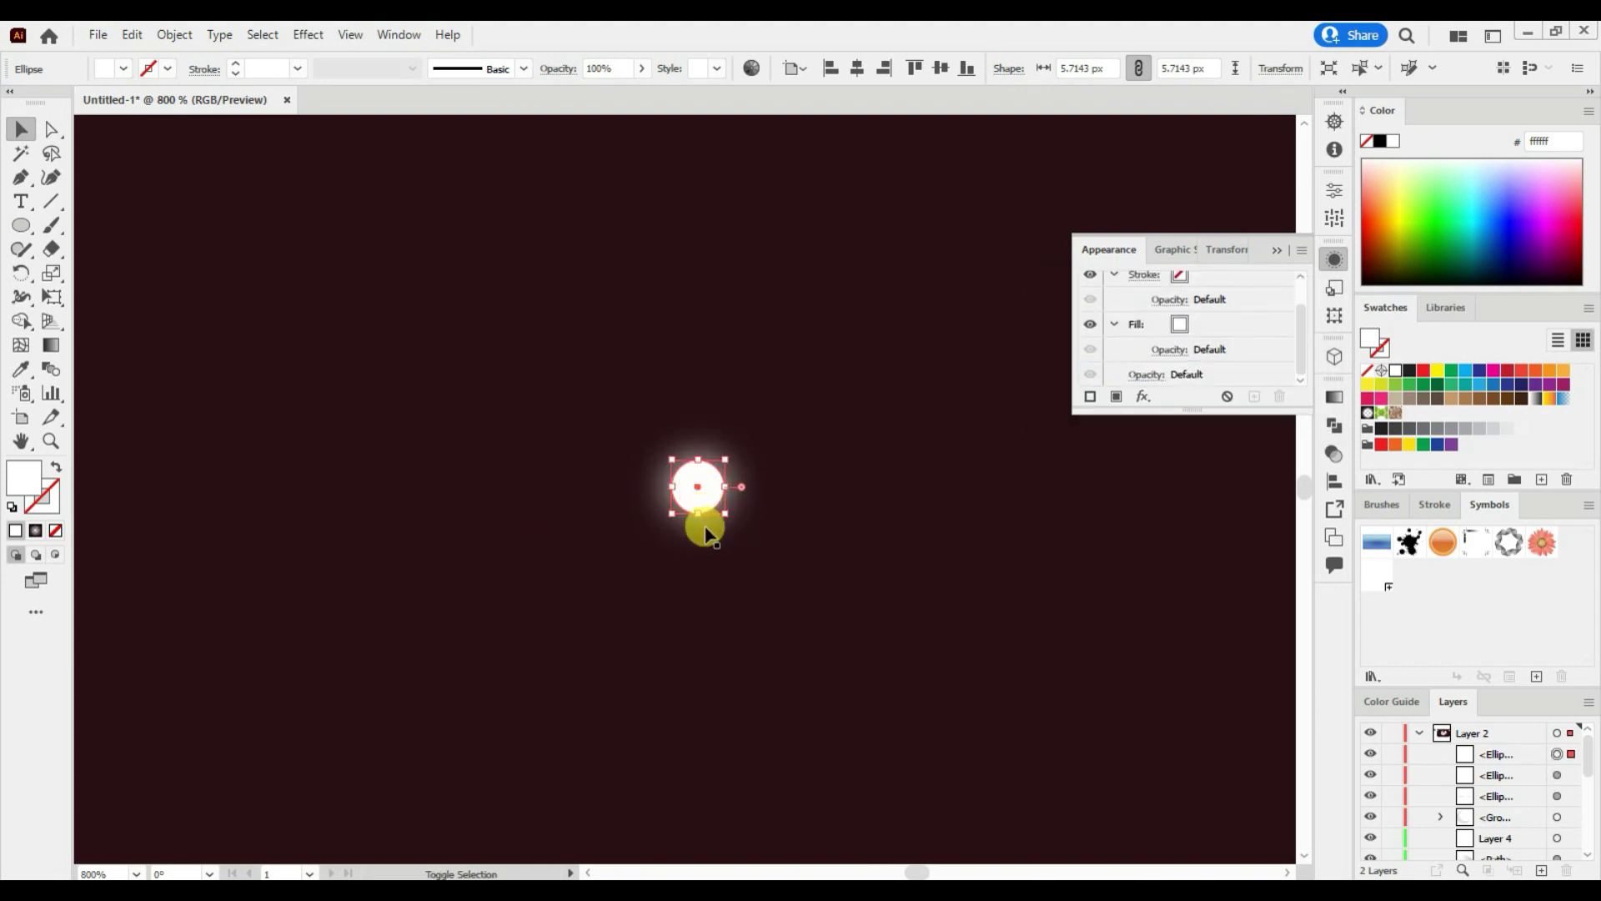
pyautogui.keyDown('shift'); pyautogui.click(732, 493); pyautogui.keyUp('shift')
pyautogui.click(647, 468)
pyautogui.moveTo(797, 552); pyautogui.dragTo(707, 506)
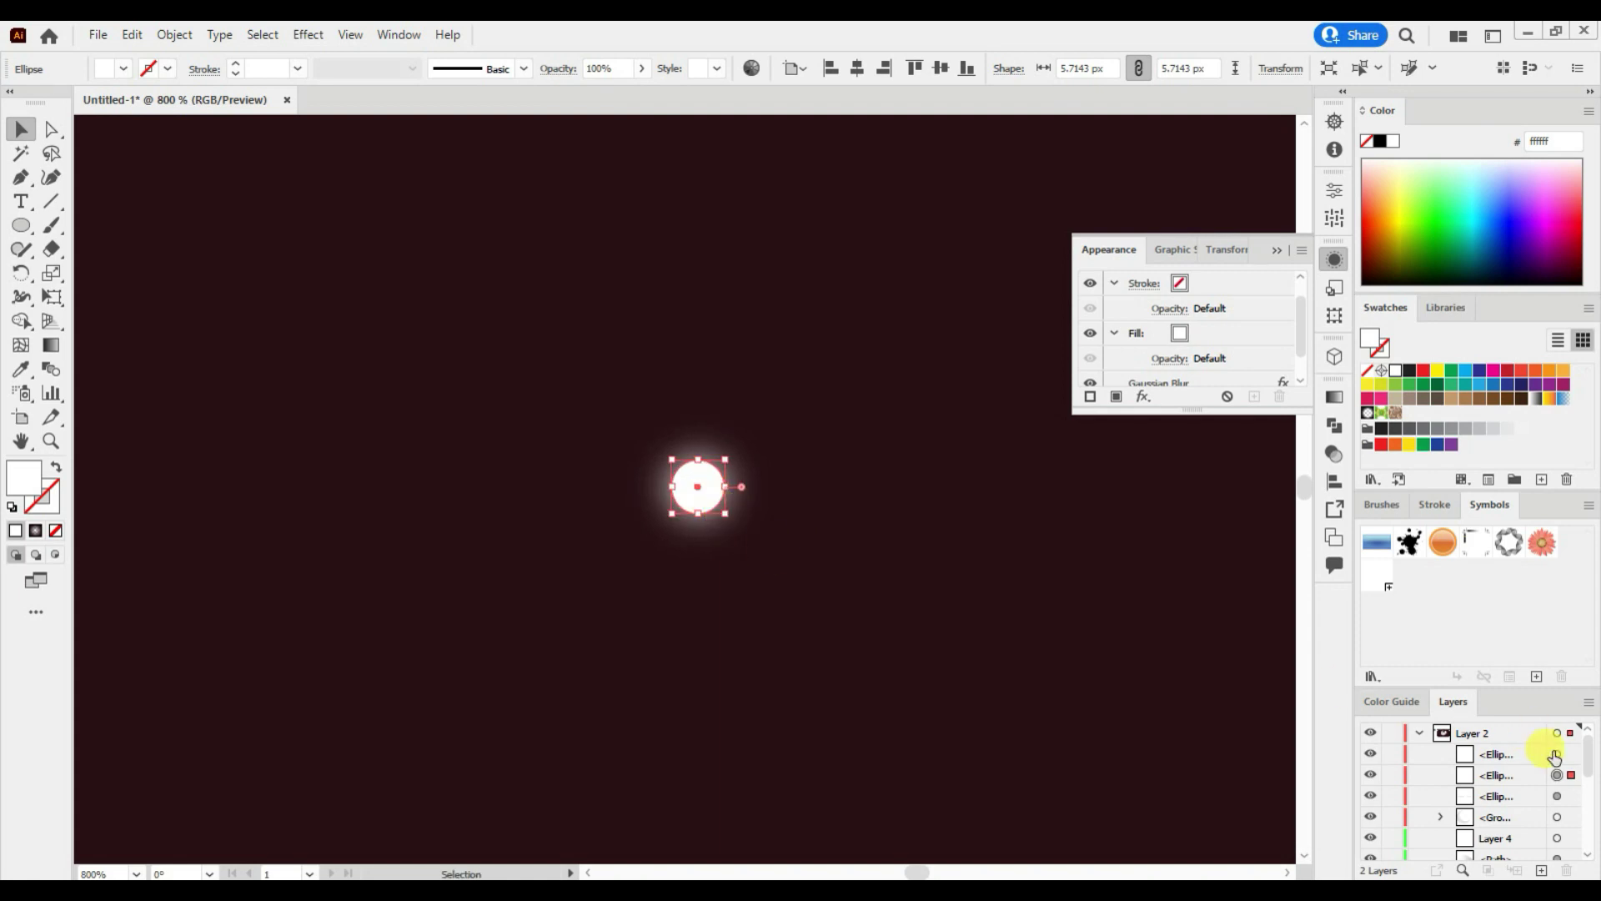
pyautogui.click(174, 35)
pyautogui.click(191, 126)
# Step: Alt-drag four copies of the grouped sparkle around the crescent, then zoom out
pyautogui.hotkey('ctrl', '-')
pyautogui.hotkey('ctrl', '-')
pyautogui.hotkey('ctrl', '-')
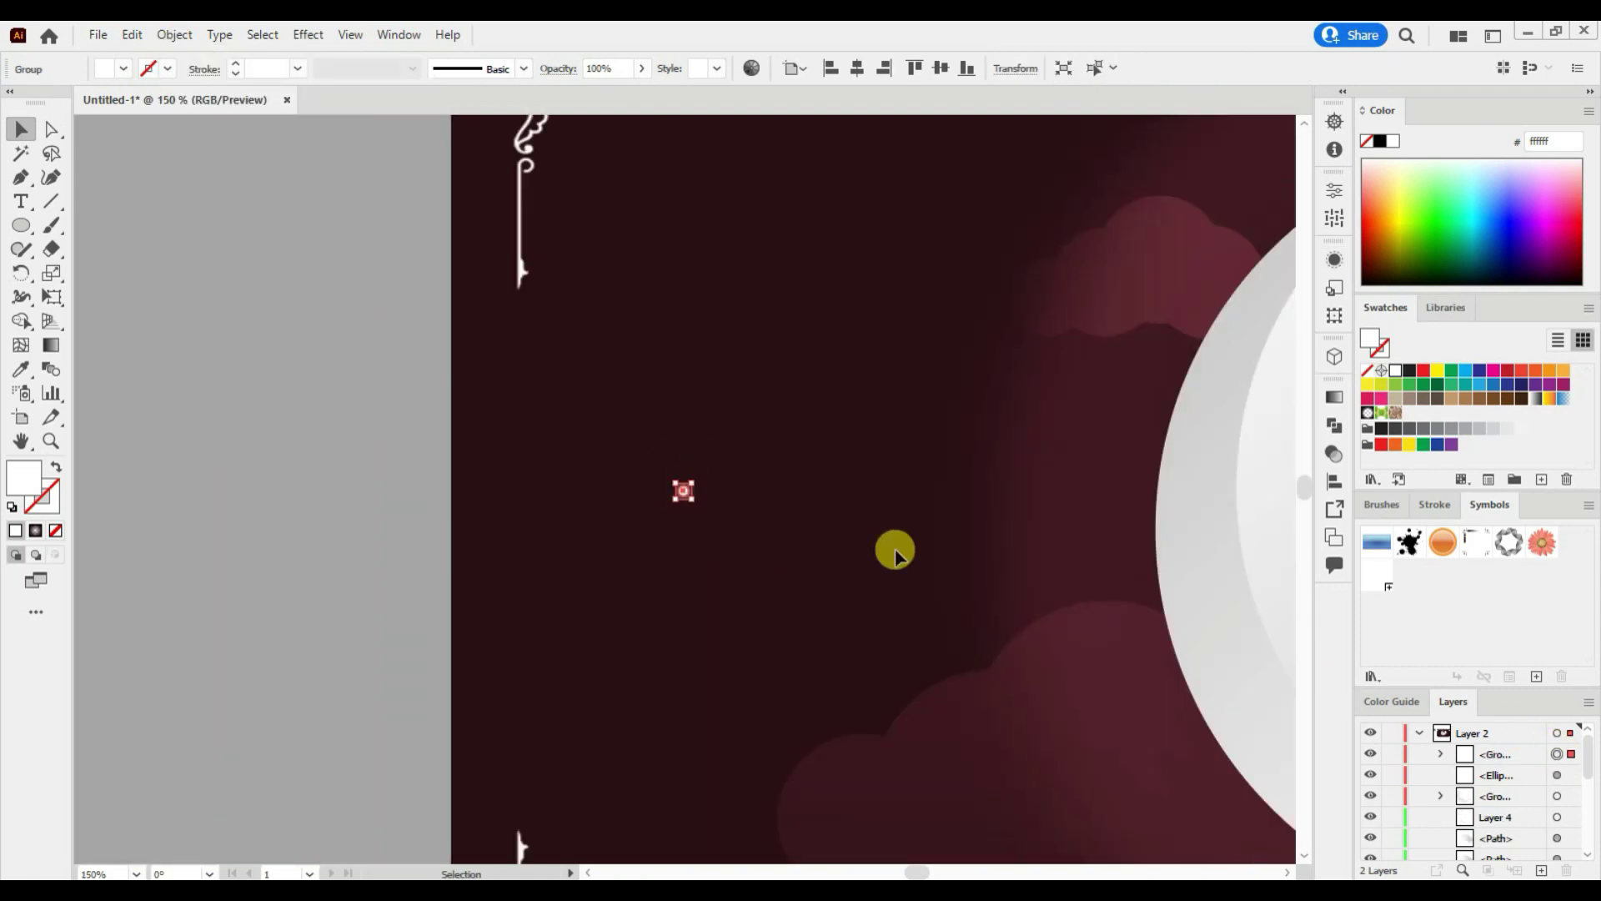
pyautogui.moveTo(895, 552); pyautogui.dragTo(694, 477)
pyautogui.moveTo(482, 414)
pyautogui.mouseDown()
pyautogui.moveTo(775, 659)
pyautogui.moveTo(774, 697)
pyautogui.mouseUp()
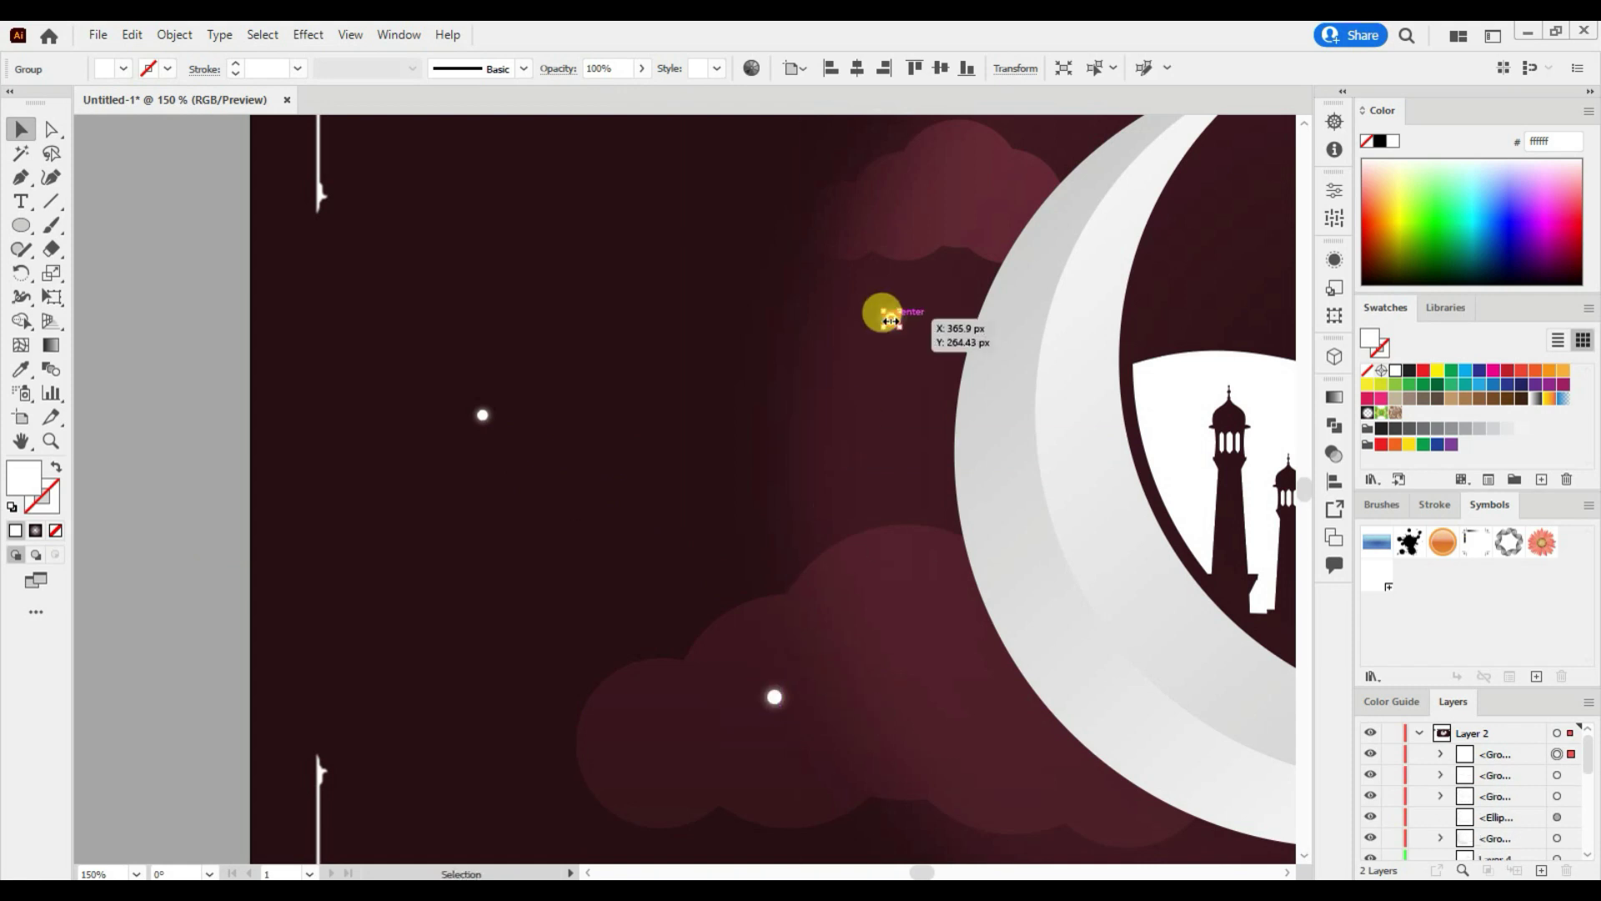
pyautogui.hotkey('ctrl', '-')
pyautogui.hotkey('ctrl', '-')
pyautogui.moveTo(507, 381)
pyautogui.mouseDown()
pyautogui.moveTo(994, 317)
pyautogui.moveTo(877, 602)
pyautogui.mouseUp()
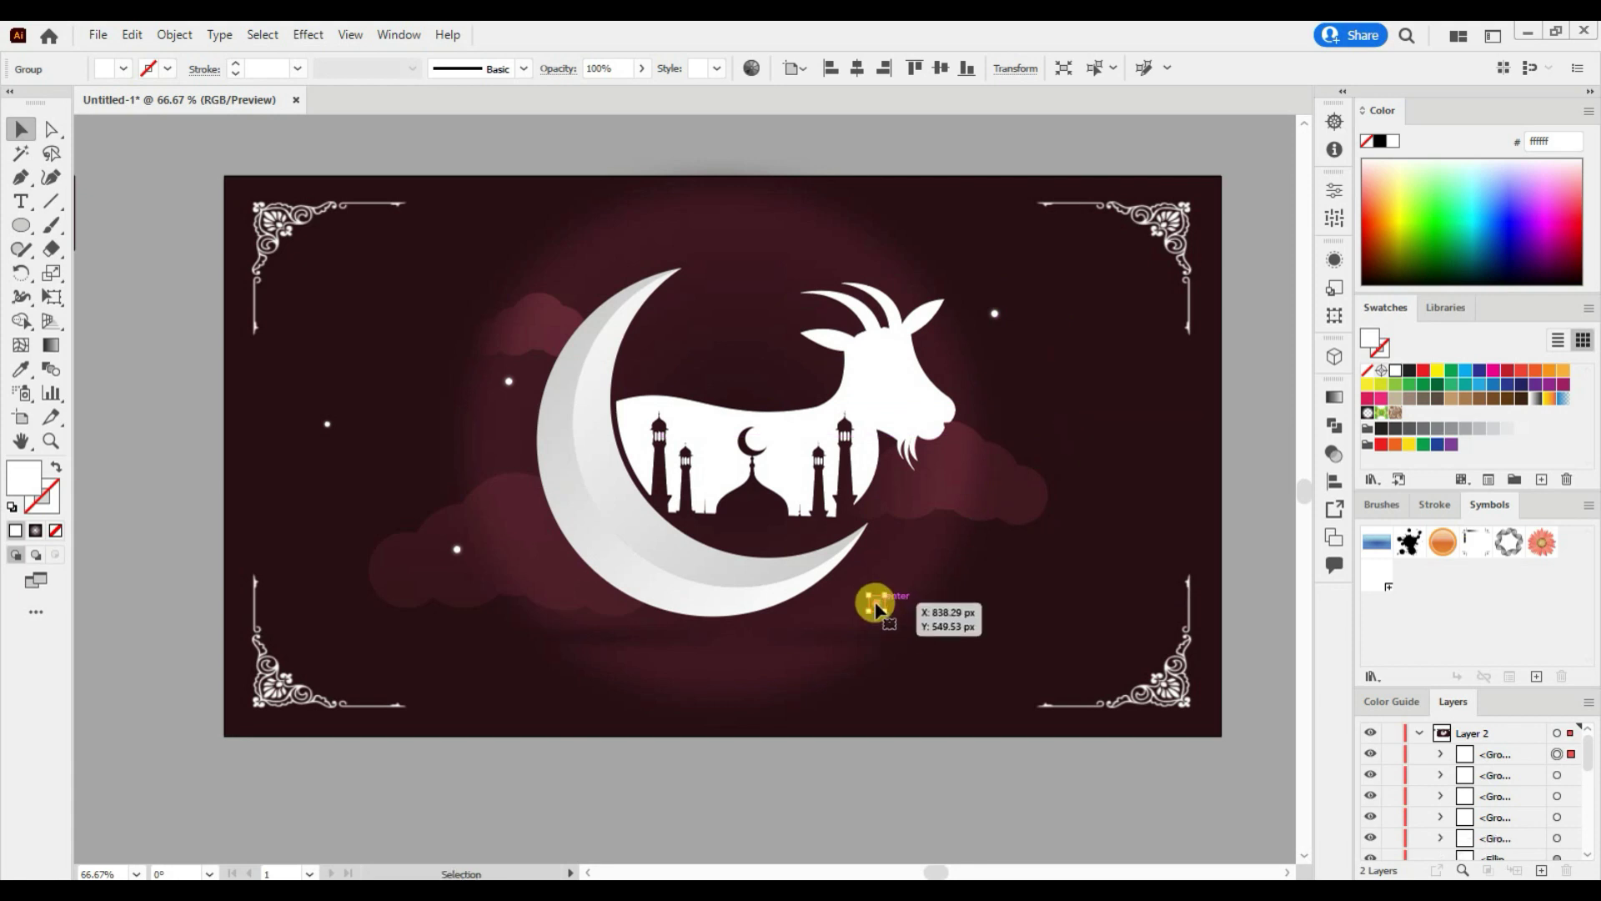
pyautogui.moveTo(741, 340)
pyautogui.mouseDown()
pyautogui.moveTo(604, 213)
pyautogui.moveTo(643, 668)
pyautogui.moveTo(792, 665)
pyautogui.moveTo(1092, 429)
pyautogui.moveTo(938, 218)
pyautogui.moveTo(353, 317)
pyautogui.moveTo(359, 523)
pyautogui.moveTo(383, 503)
pyautogui.moveTo(457, 549)
pyautogui.mouseUp()
pyautogui.moveTo(327, 423); pyautogui.dragTo(334, 631)
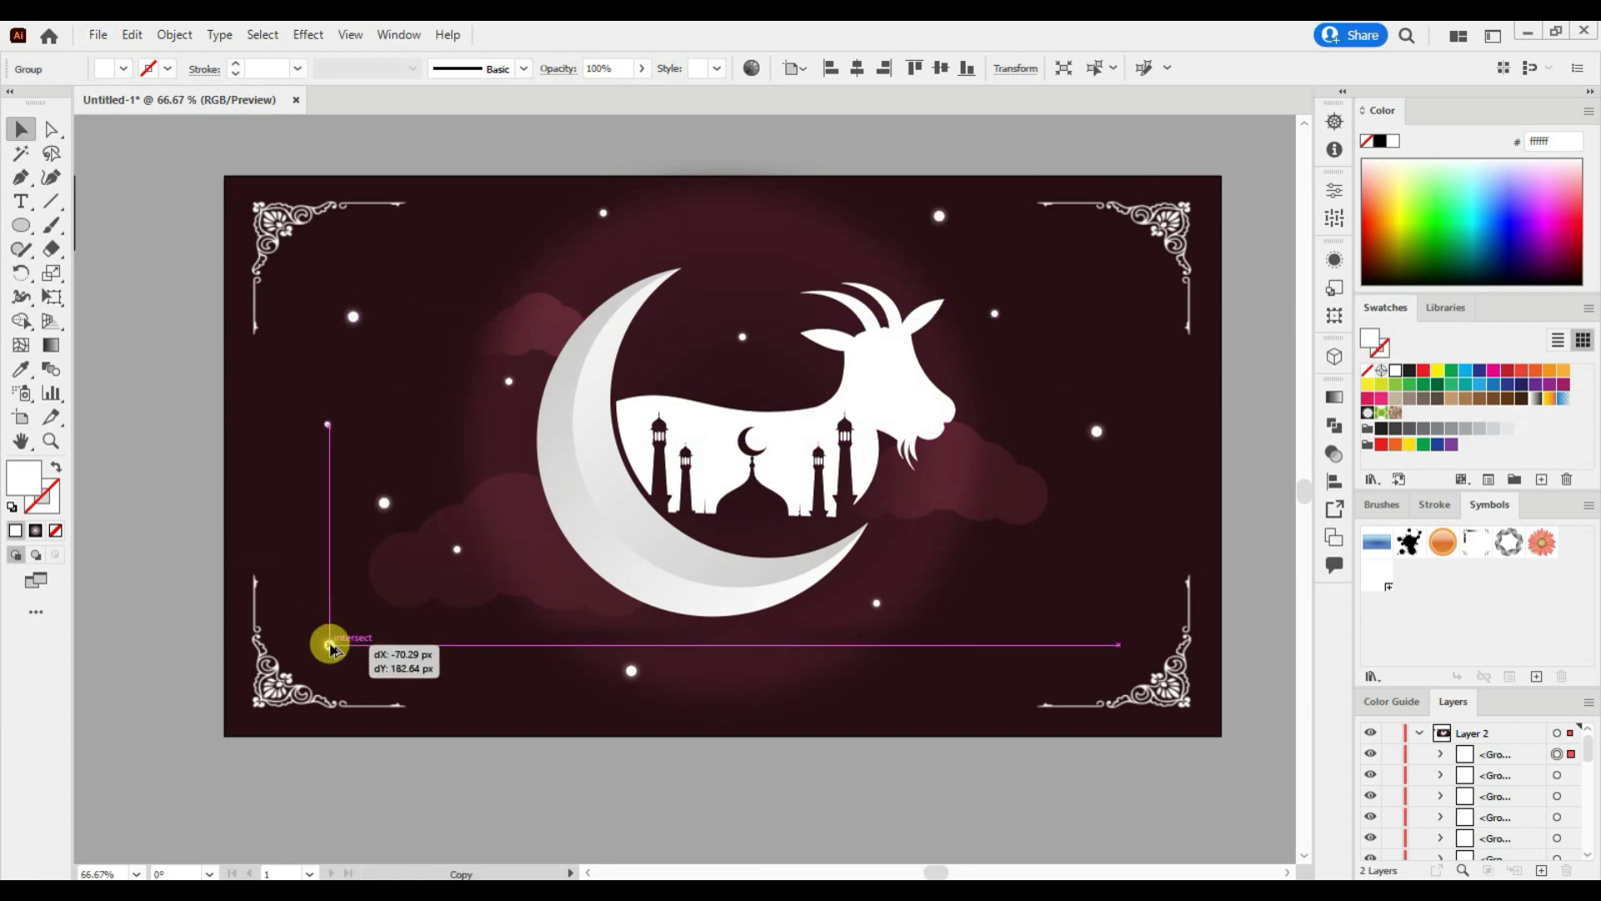
pyautogui.click(638, 772)
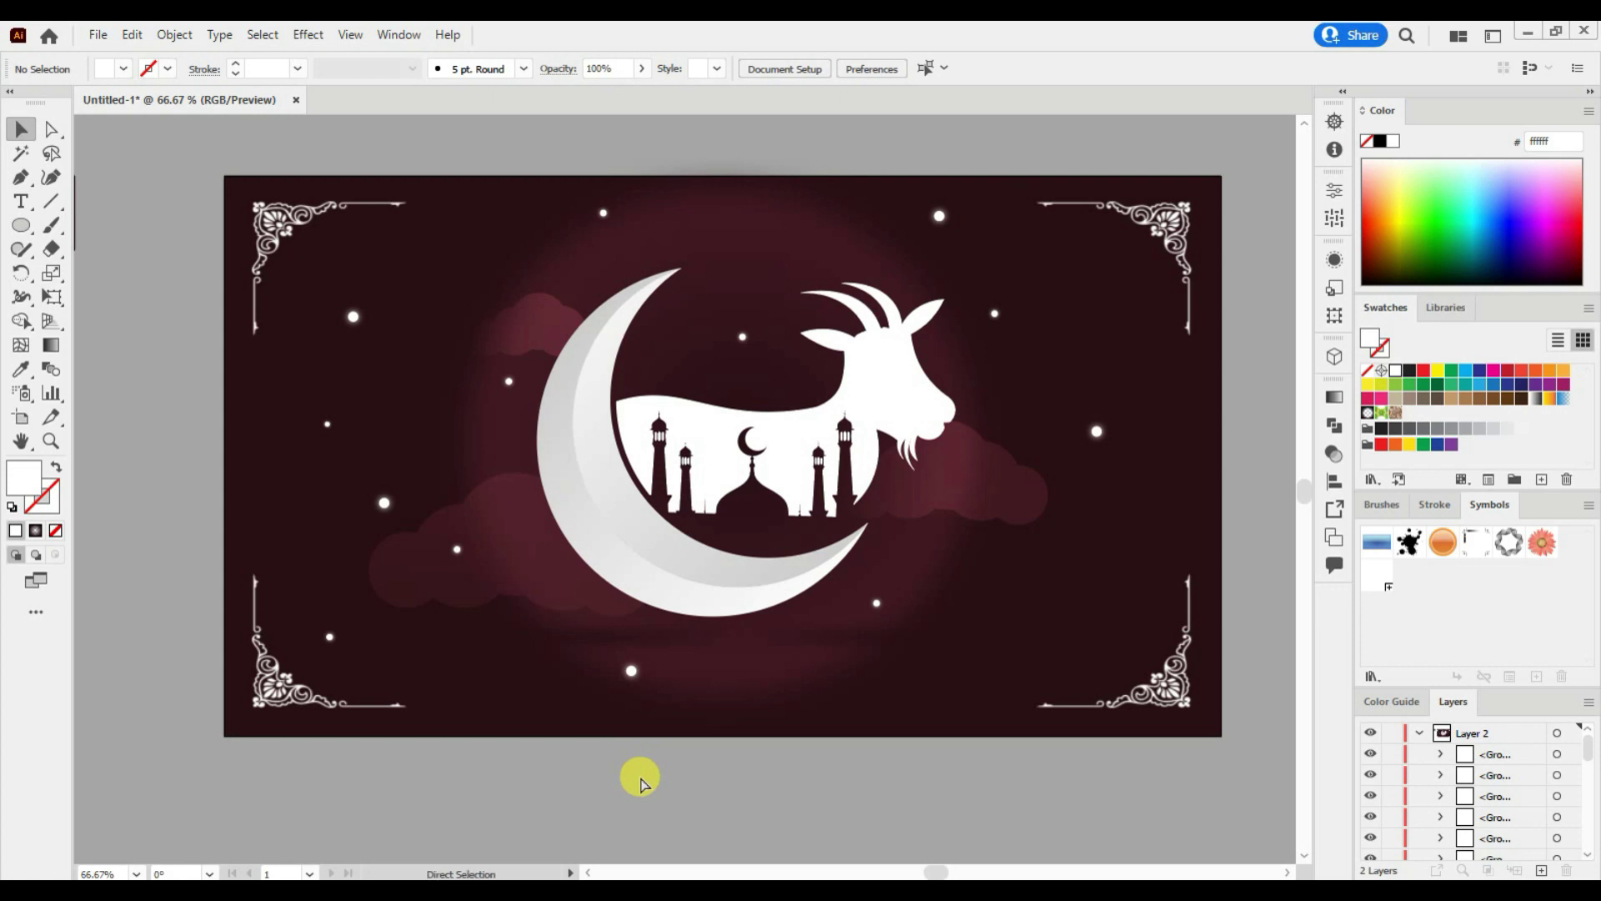
pyautogui.hotkey('ctrl', '-')
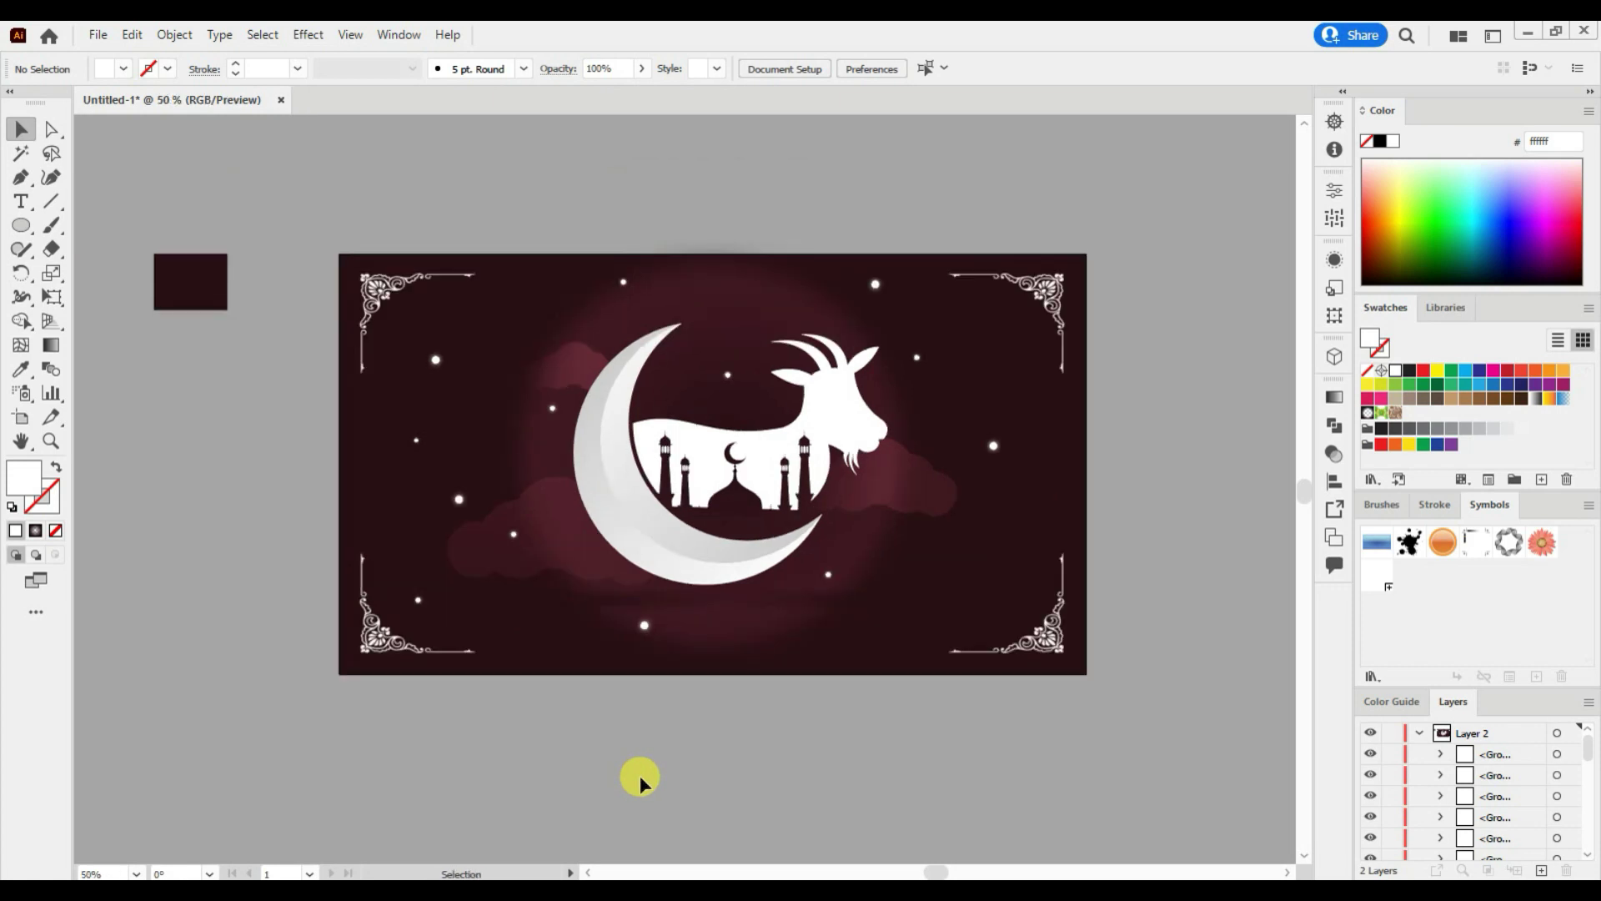
# Step: Strengthen the large glow ellipse's Gaussian Blur and lower its opacity
pyautogui.click(561, 475)
pyautogui.click(1334, 259)
pyautogui.scroll(-2, 1297, 317)
pyautogui.click(1148, 352)
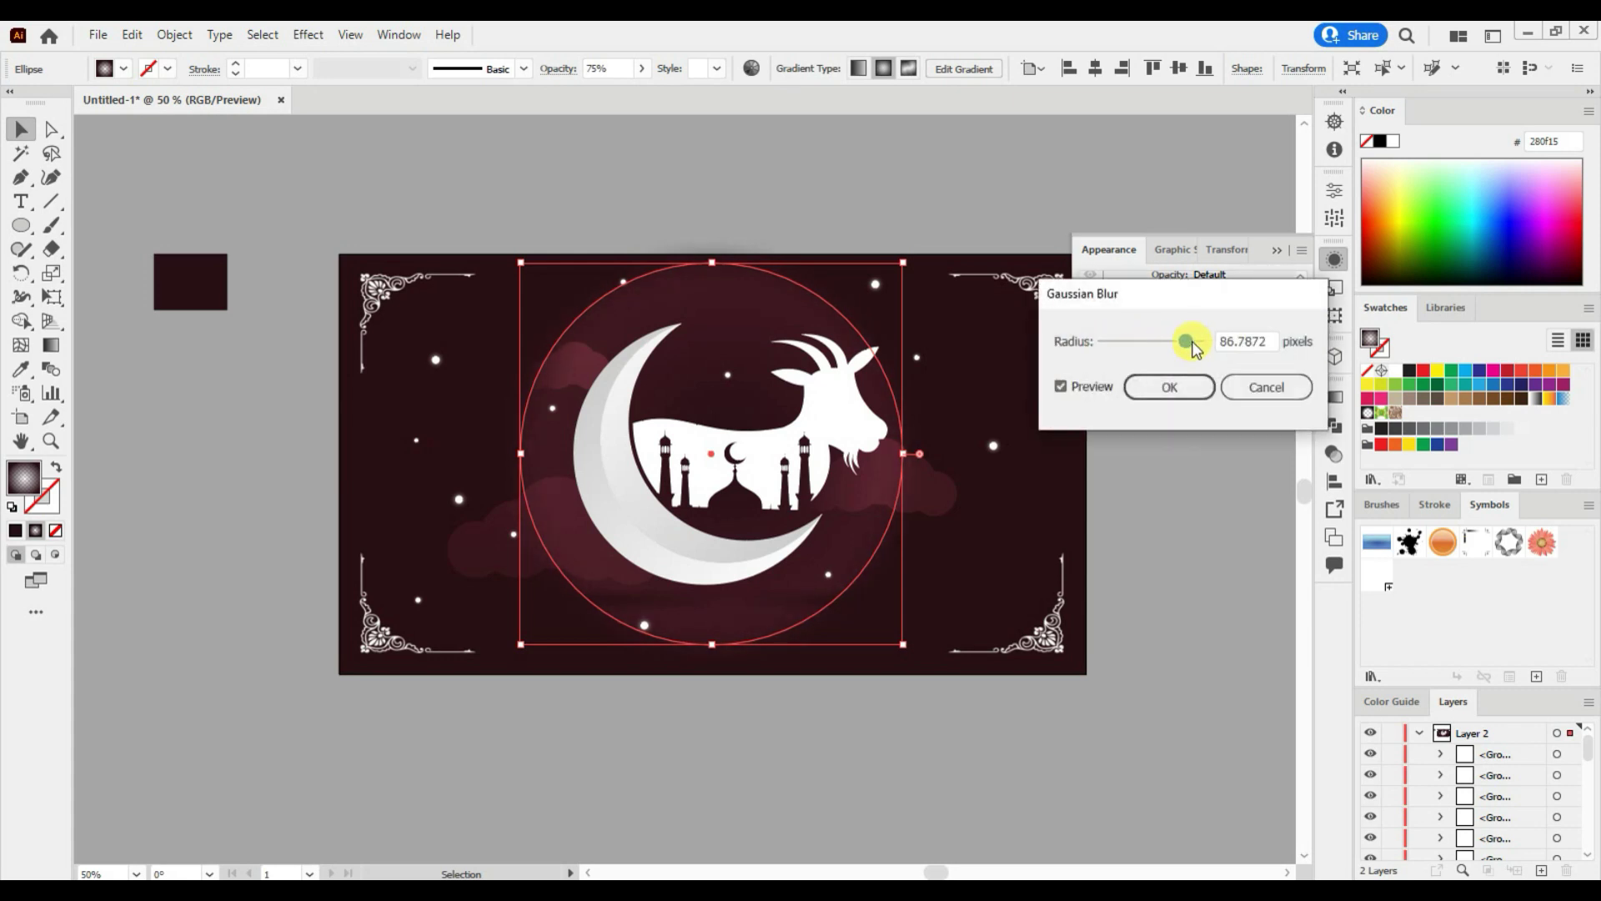
pyautogui.click(1169, 387)
pyautogui.click(1171, 513)
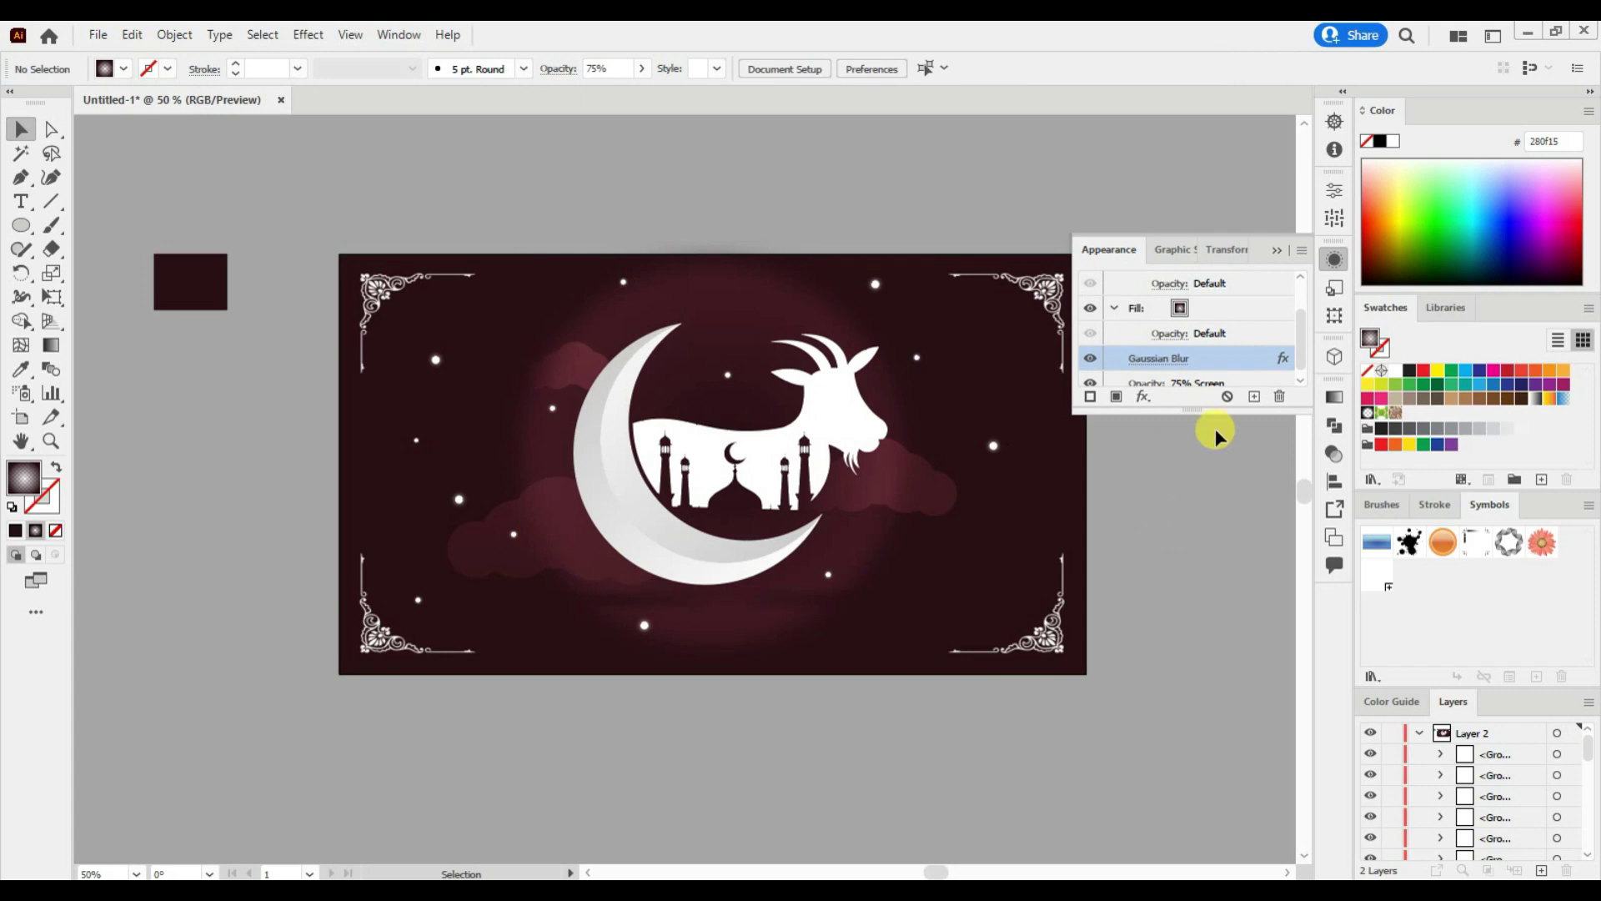
pyautogui.click(1205, 376)
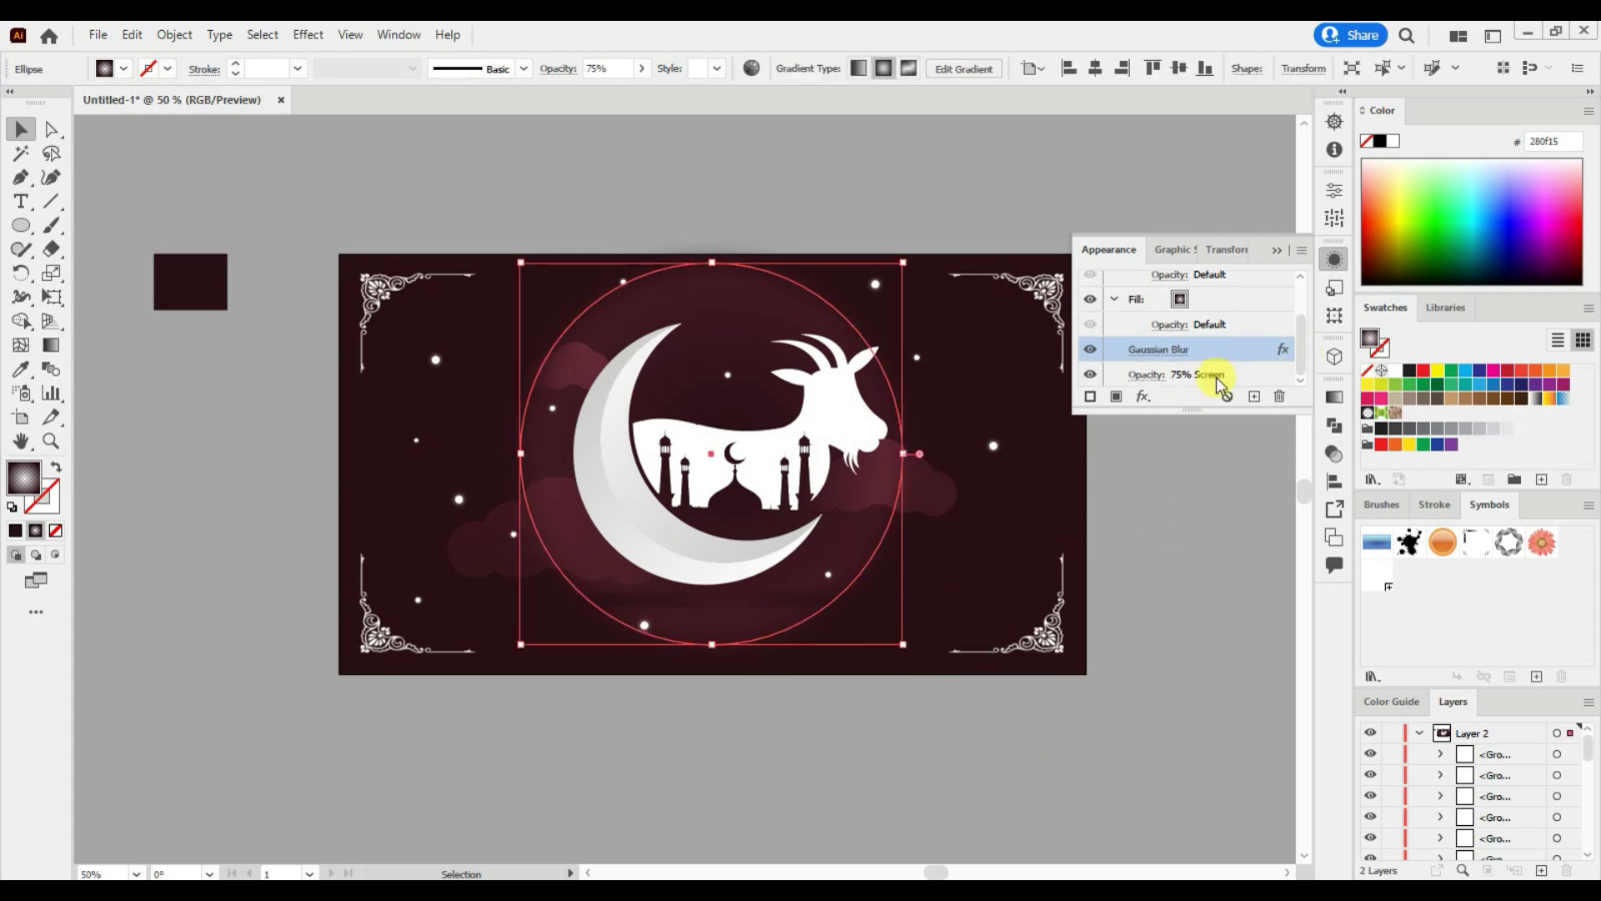
pyautogui.click(1145, 374)
pyautogui.moveTo(1111, 441); pyautogui.dragTo(1101, 441)
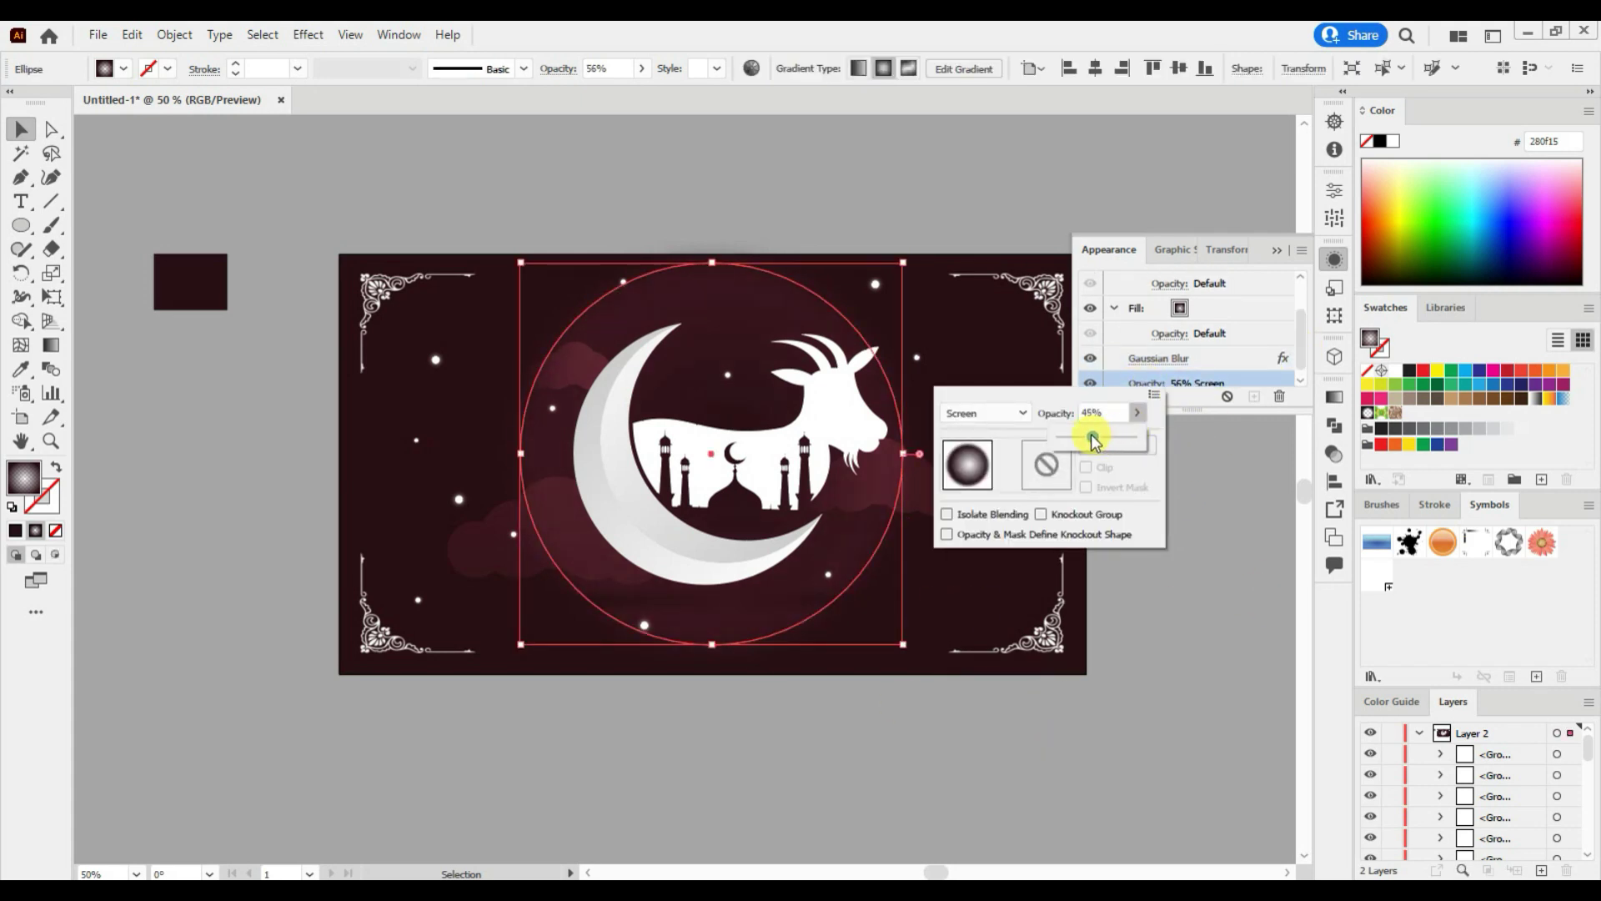
pyautogui.click(1250, 482)
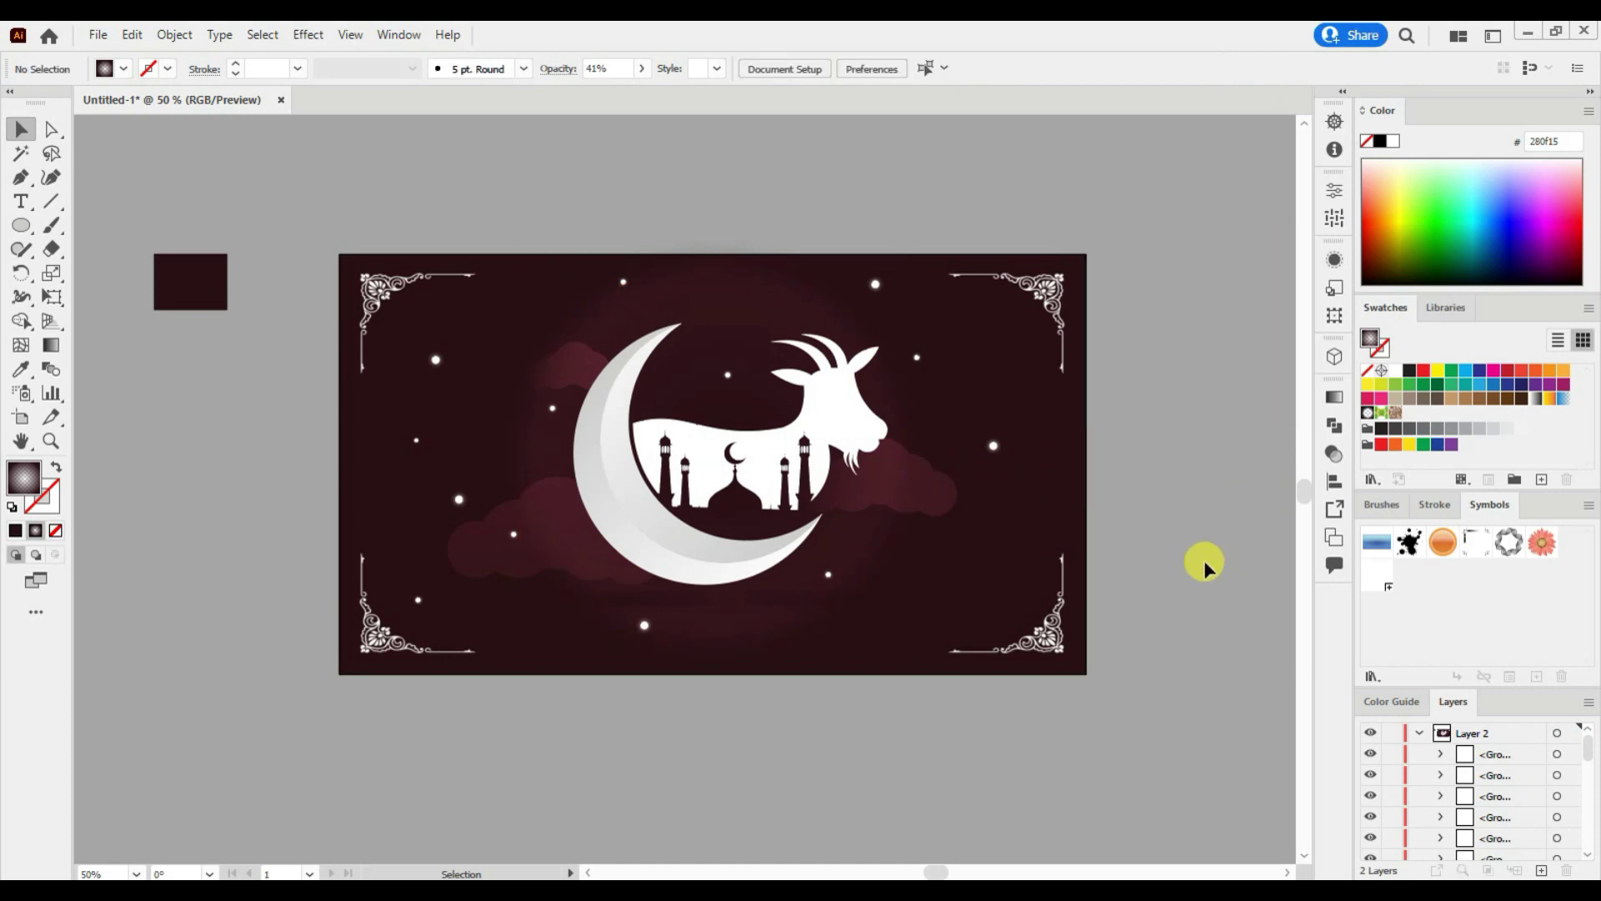
# Step: Delete the dark colour sample rectangle and fit the artboard in the window
pyautogui.moveTo(190, 281); pyautogui.dragTo(693, 728)
pyautogui.press('Delete')
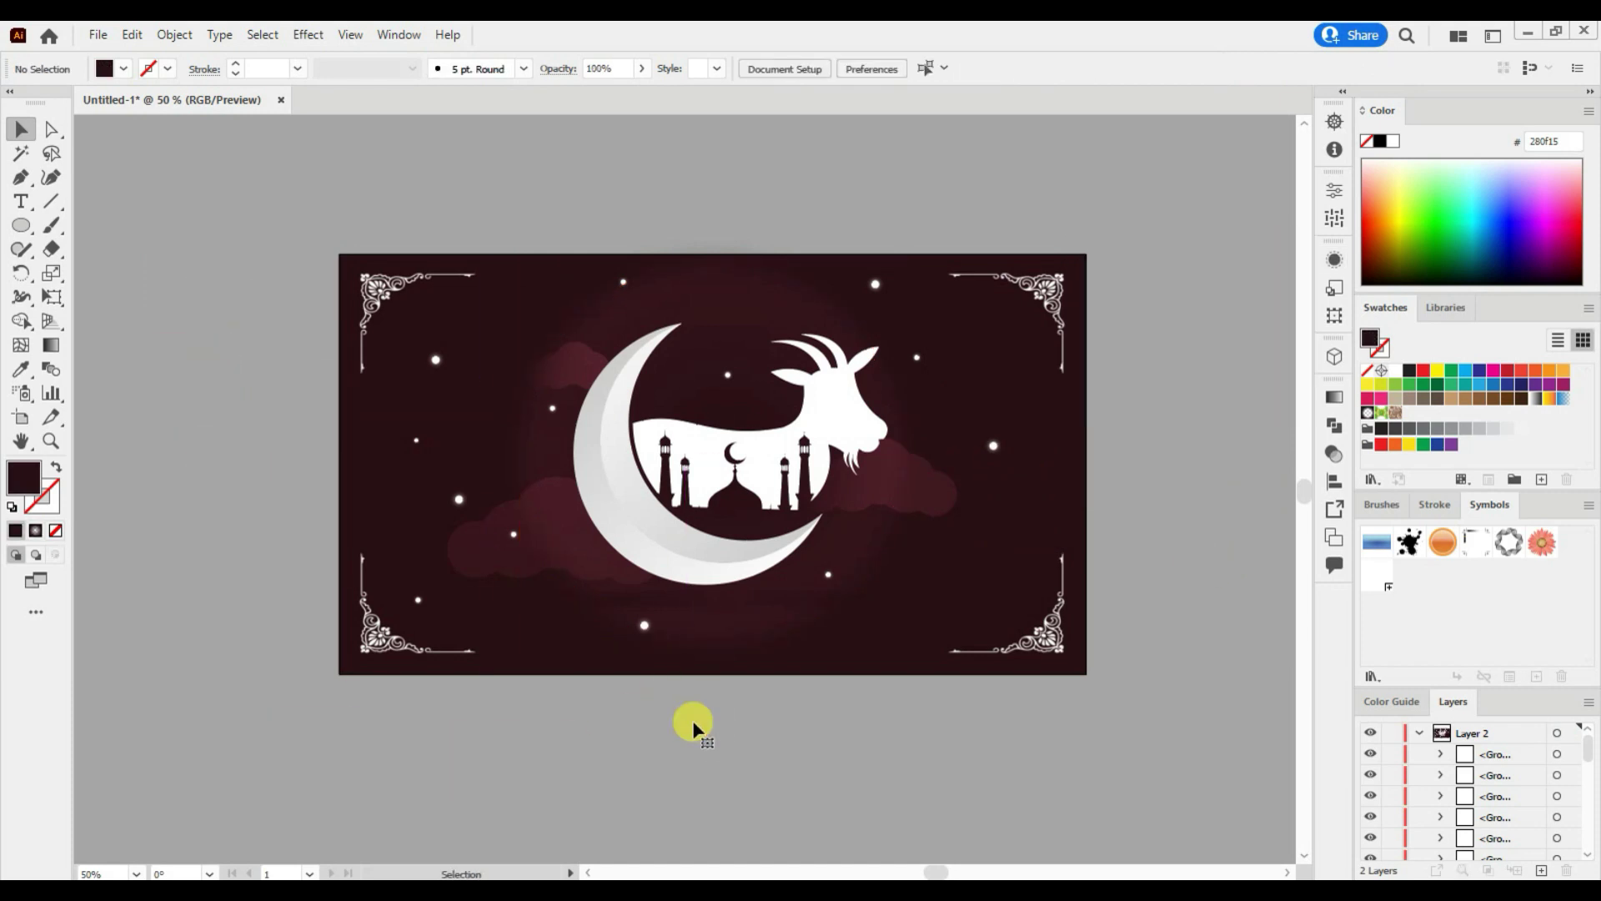
pyautogui.hotkey('ctrl', '0')
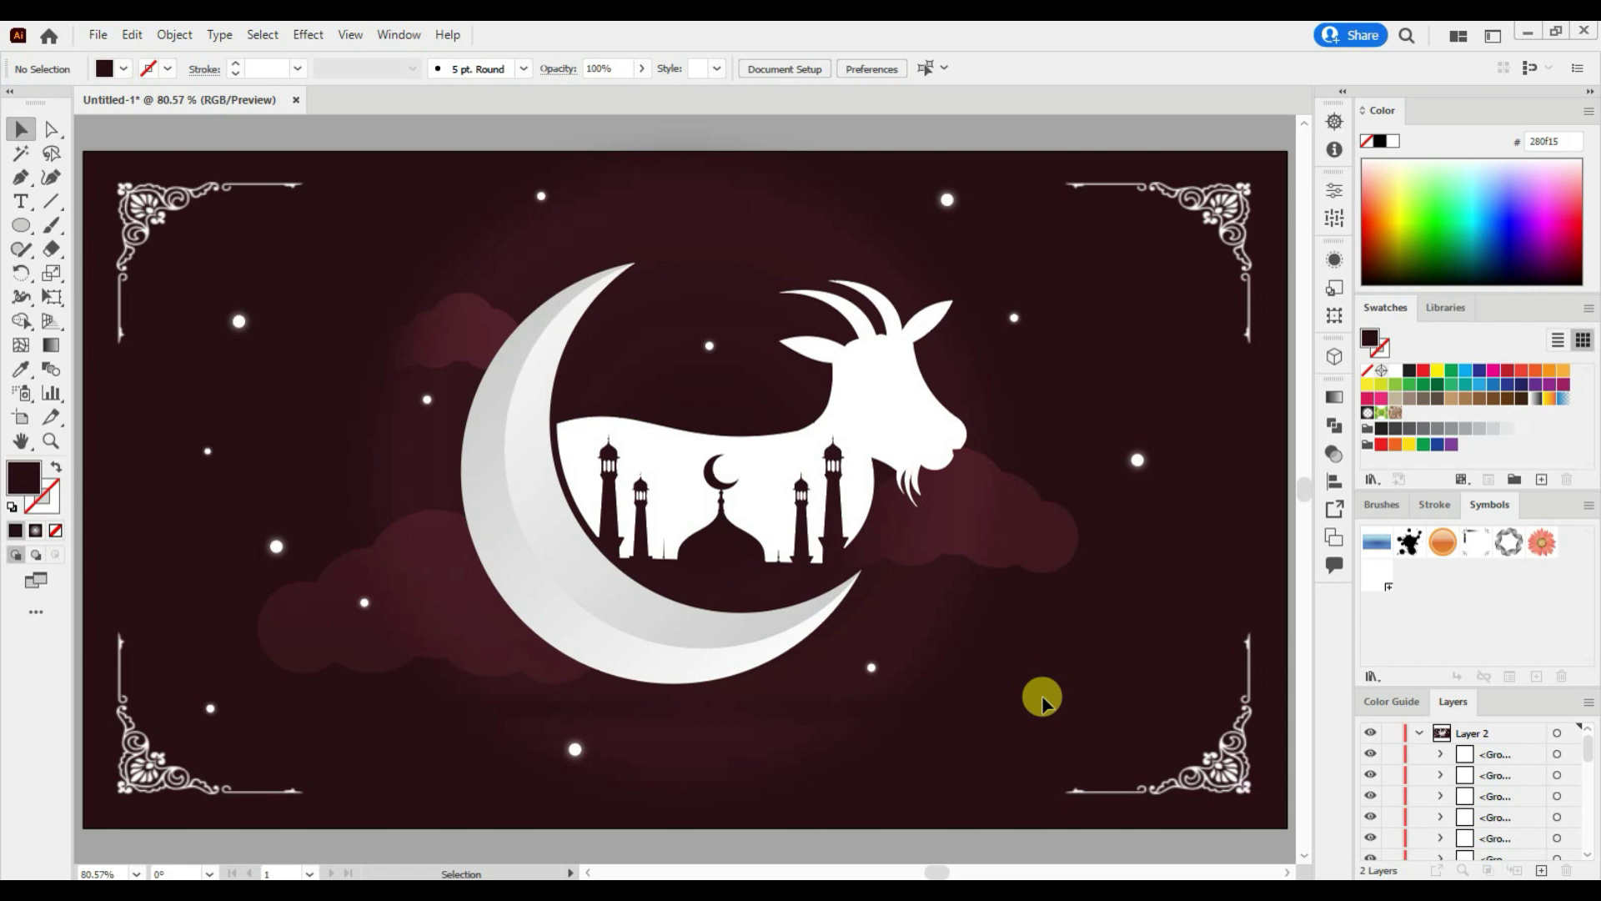
pyautogui.hotkey('ctrl', '-')
pyautogui.hotkey('ctrl', '-')
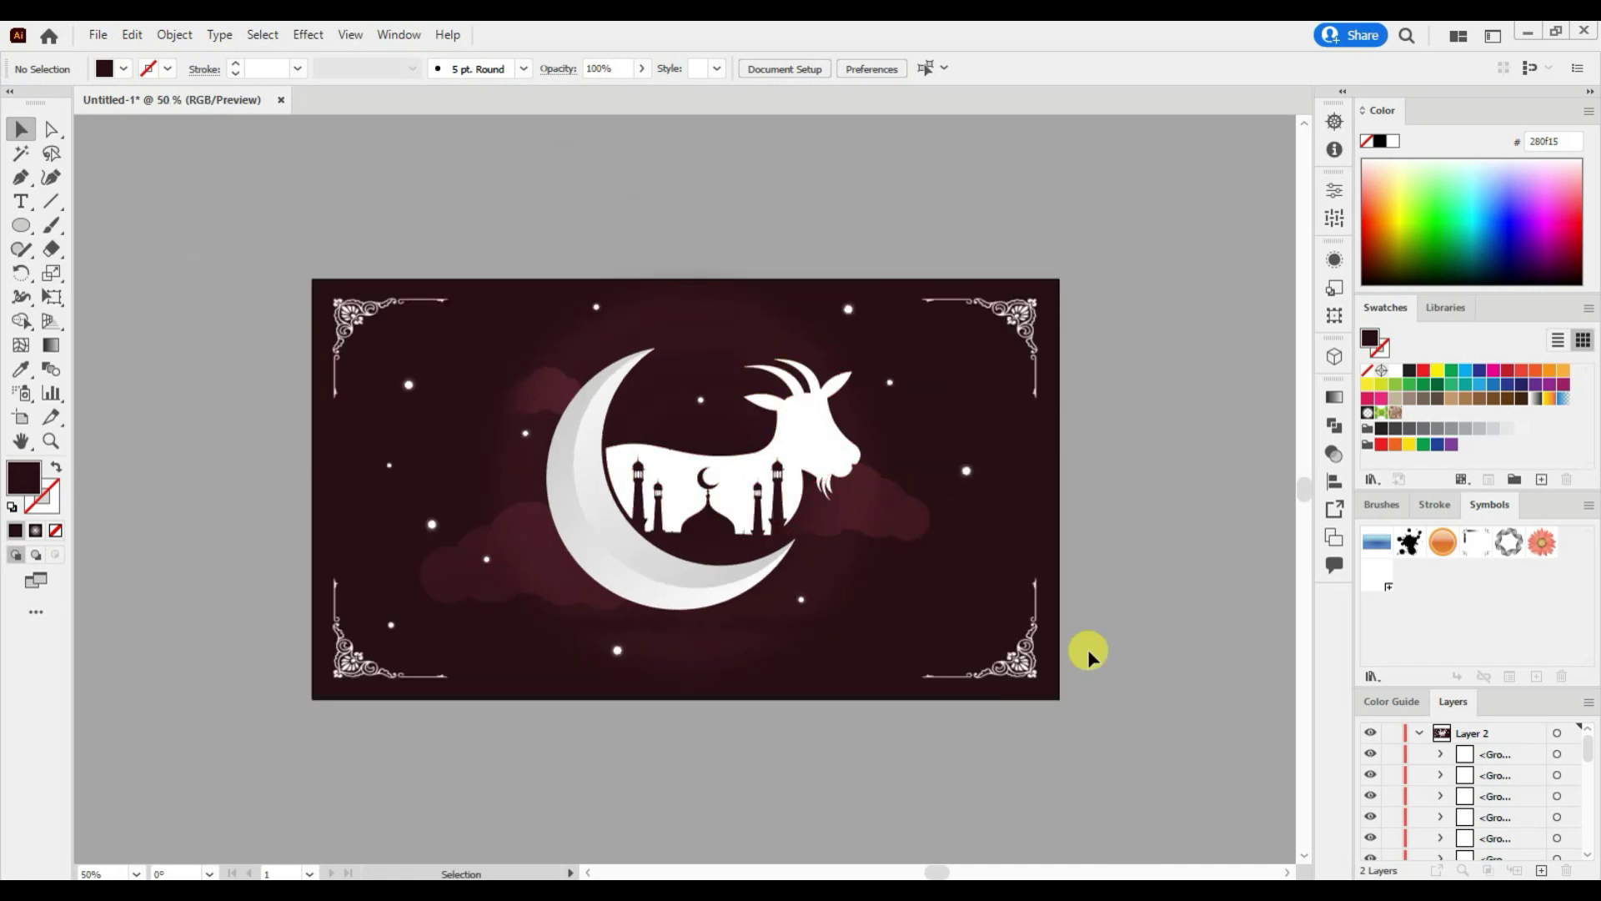
pyautogui.hotkey('ctrl', '0')
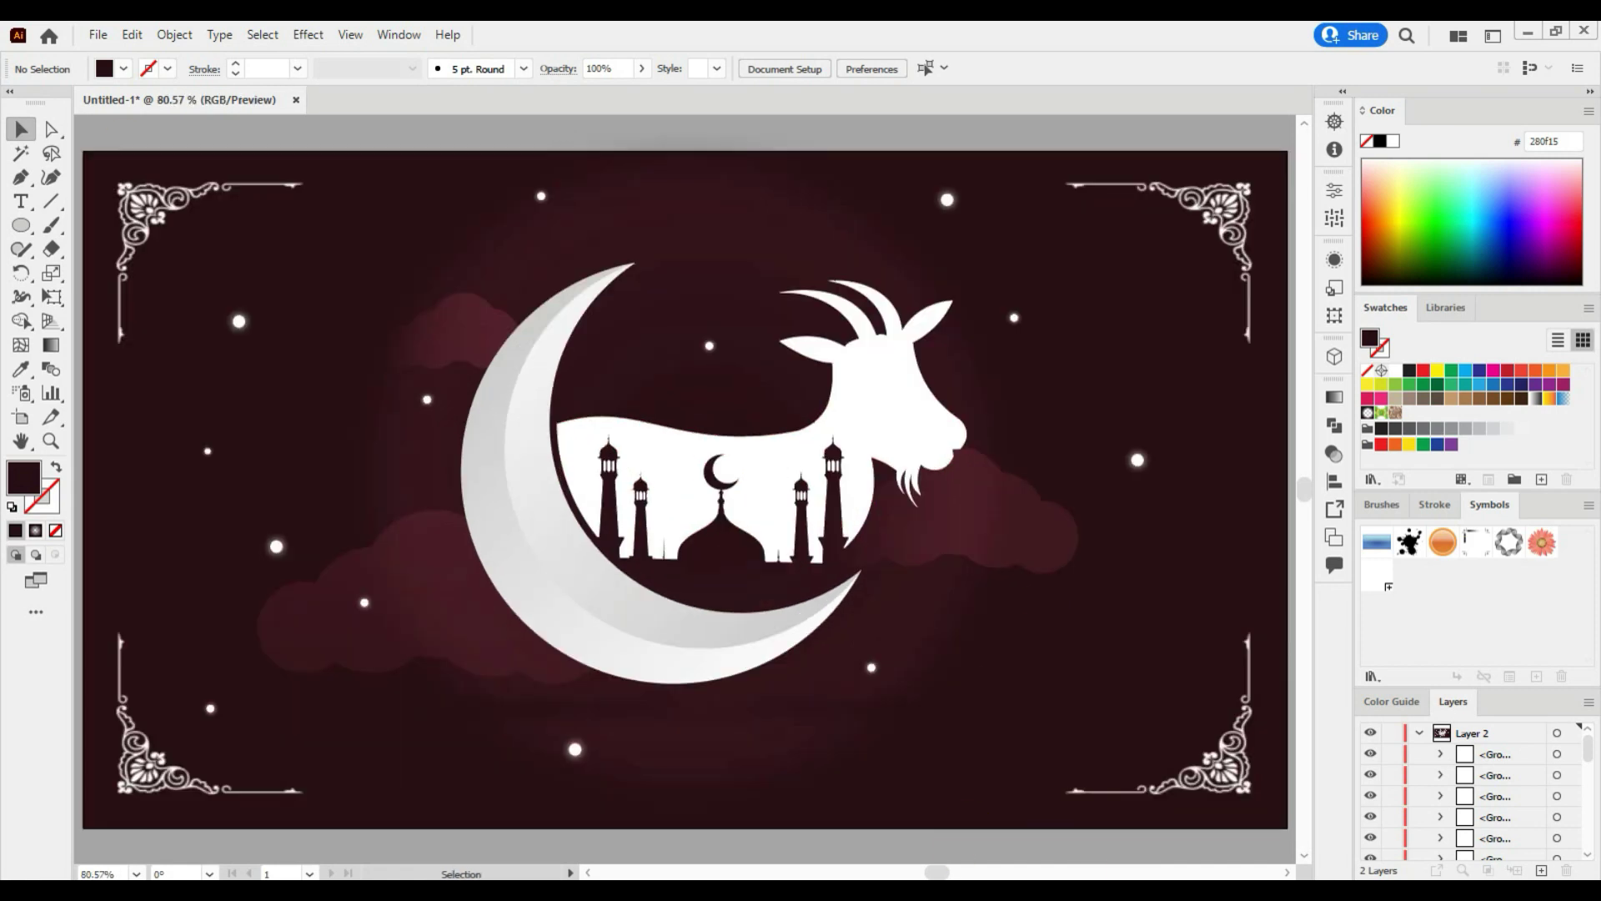
# Step: Add the 'Eid-al-adha' text below the moon, enlarge it and fill it white
pyautogui.press('t')
pyautogui.moveTo(526, 743); pyautogui.dragTo(625, 742)
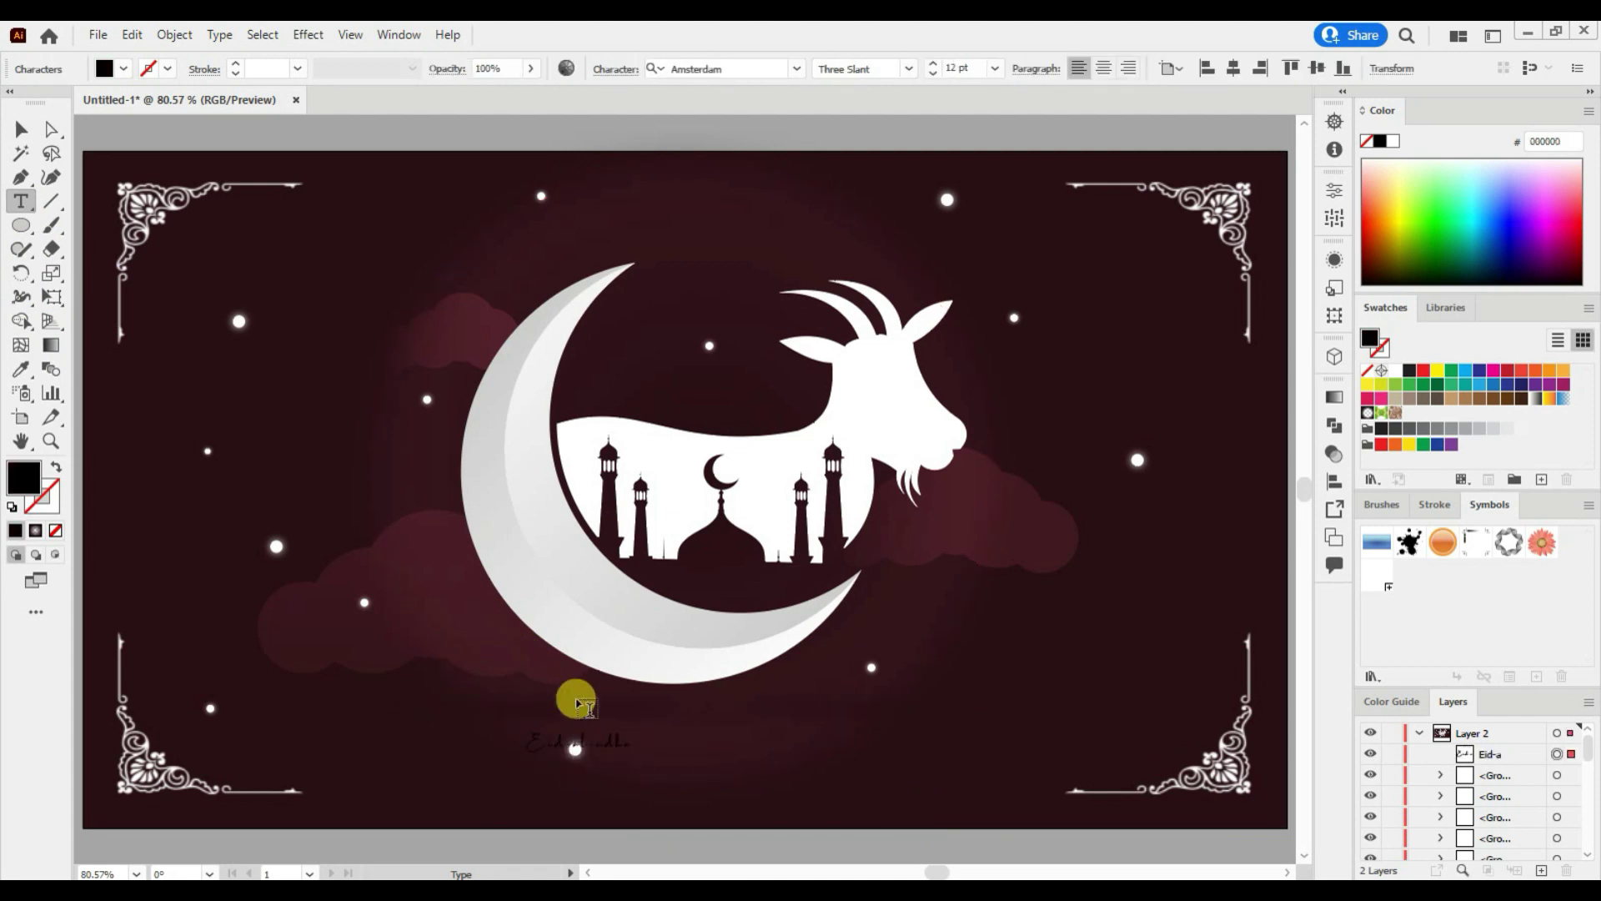
pyautogui.press('Escape')
pyautogui.moveTo(626, 752); pyautogui.dragTo(965, 840)
pyautogui.moveTo(736, 772); pyautogui.dragTo(708, 742)
pyautogui.press('i')
pyautogui.click(661, 236)
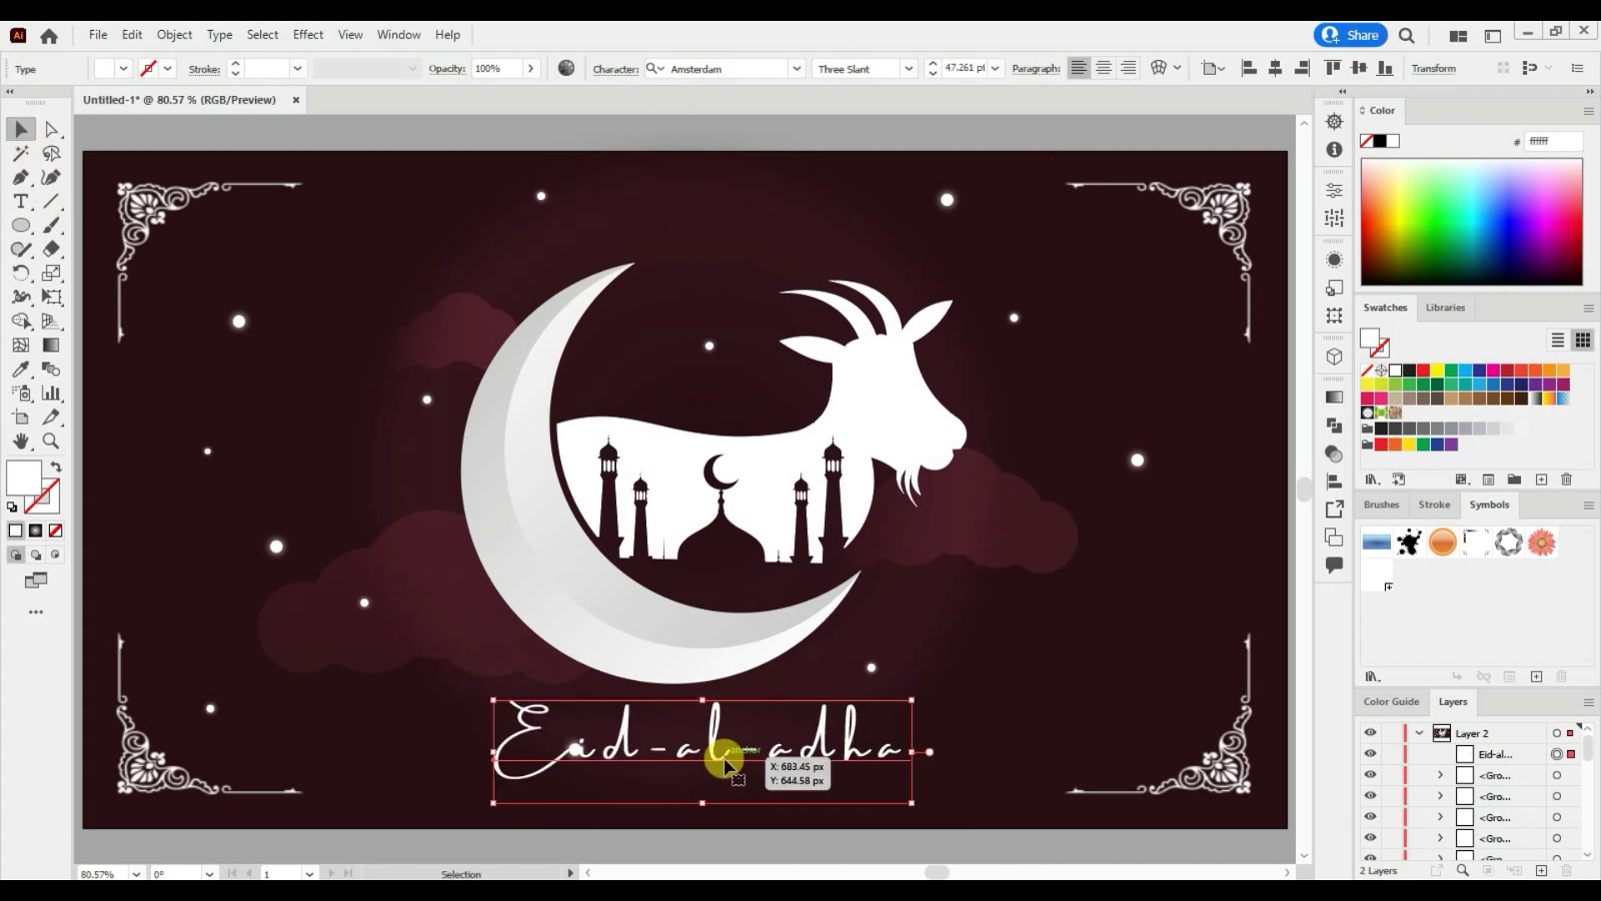
# Step: Create a new Layer 5 and move the Eid-al-adha text onto it
pyautogui.click(1489, 754)
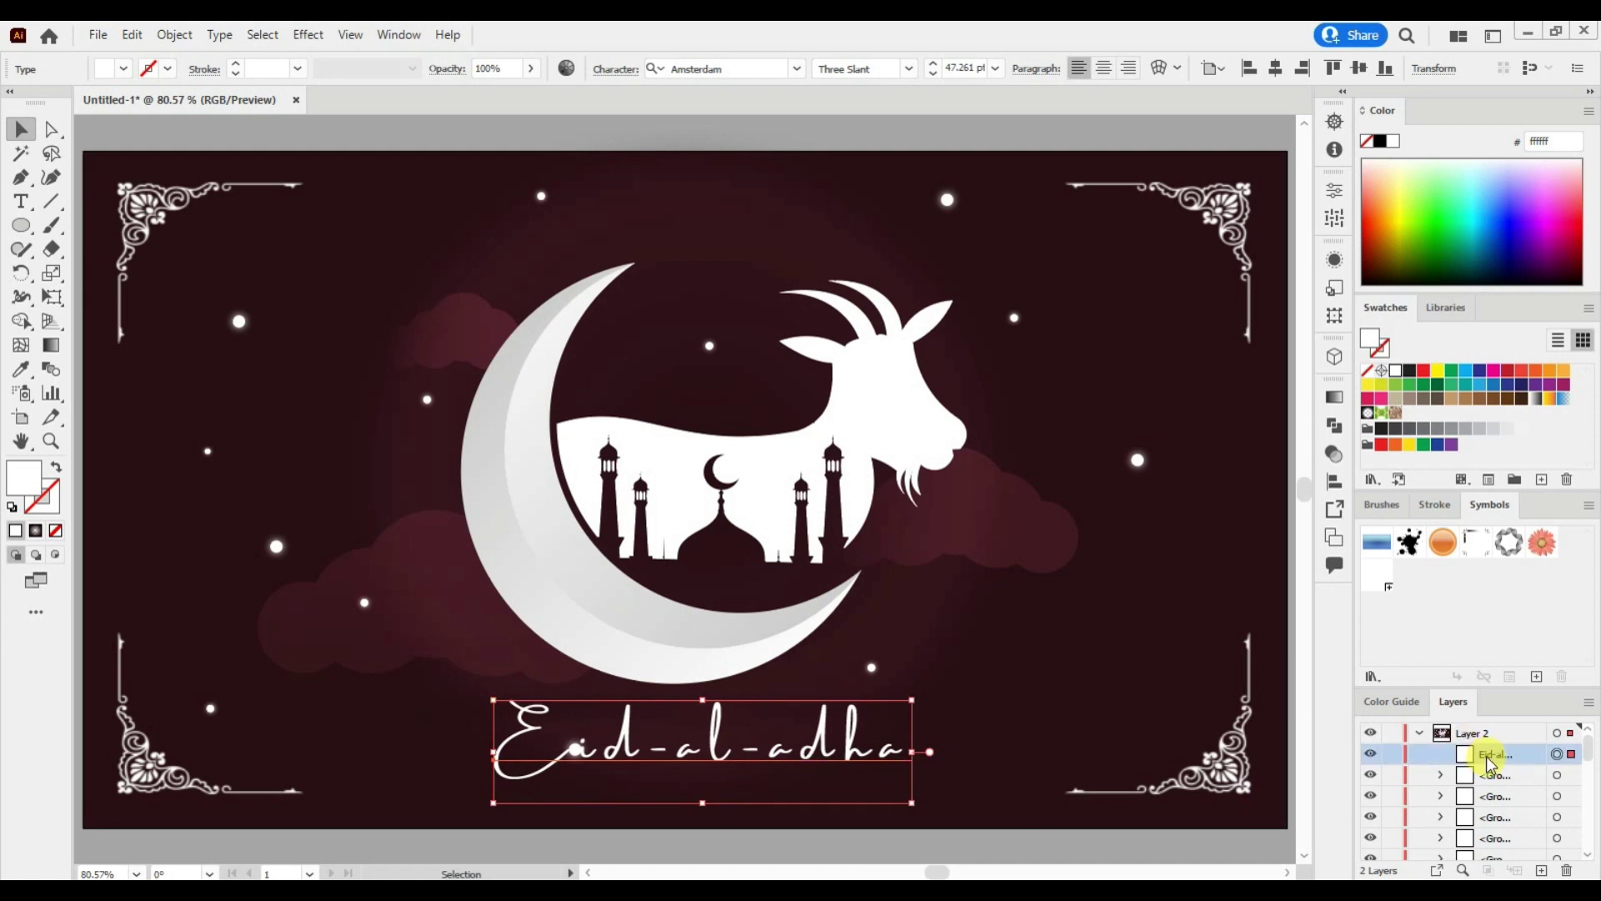
pyautogui.click(1541, 870)
pyautogui.moveTo(1492, 775); pyautogui.dragTo(1443, 755)
pyautogui.scroll(-3, 1443, 752)
pyautogui.scroll(-3, 1501, 784)
pyautogui.scroll(-3, 1587, 825)
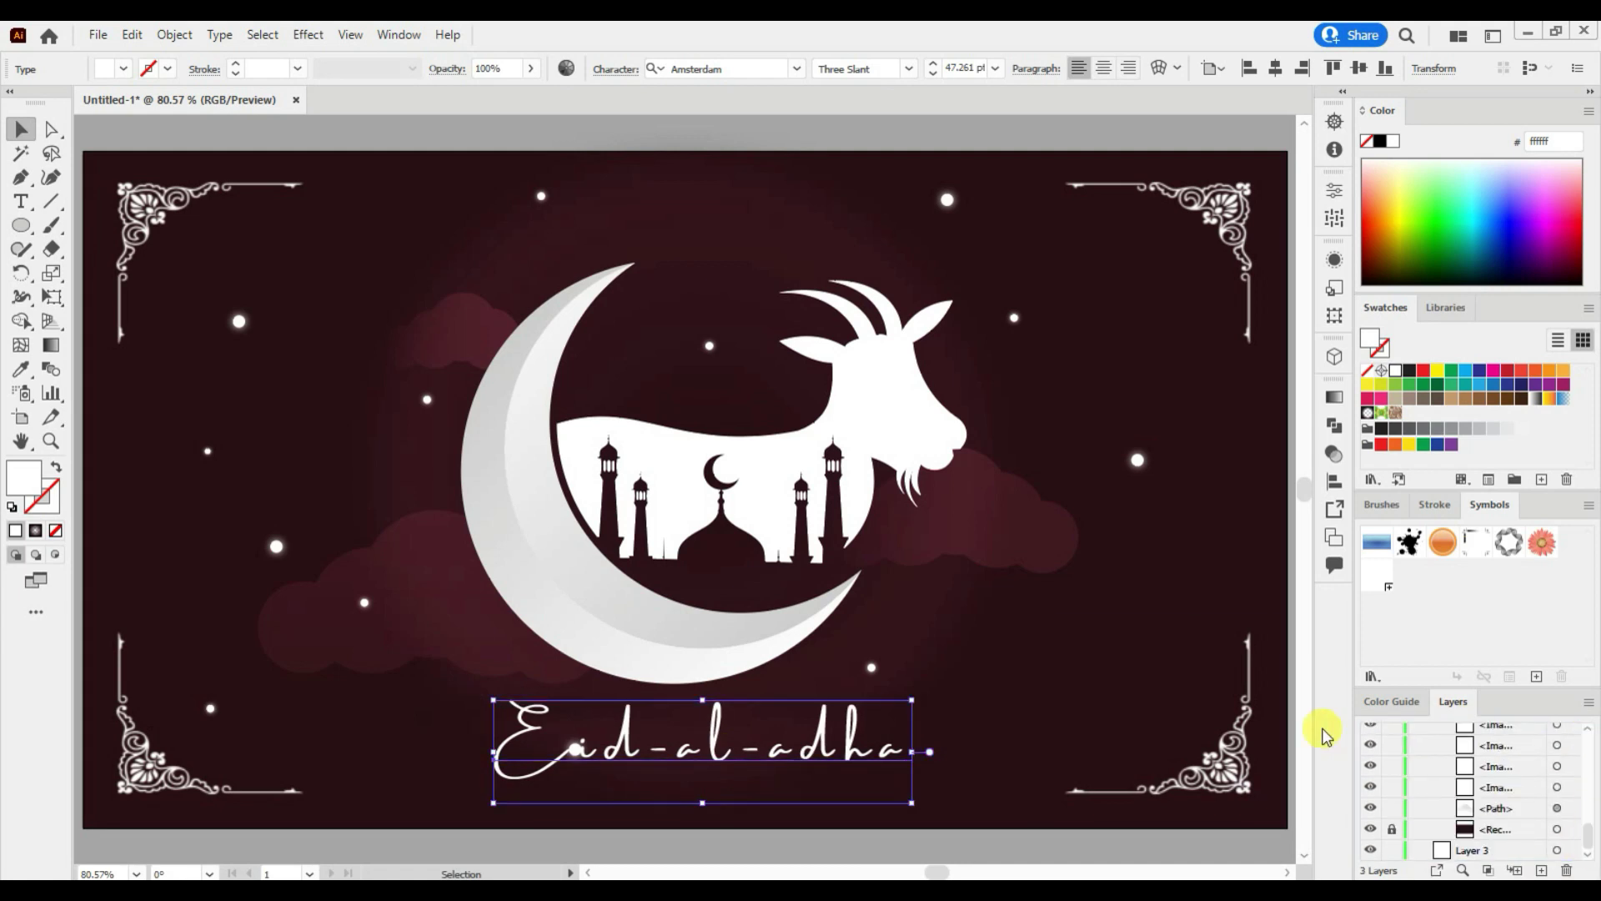
pyautogui.hotkey('ctrl', '-')
pyautogui.hotkey('ctrl', '-')
pyautogui.moveTo(1015, 386); pyautogui.dragTo(994, 554)
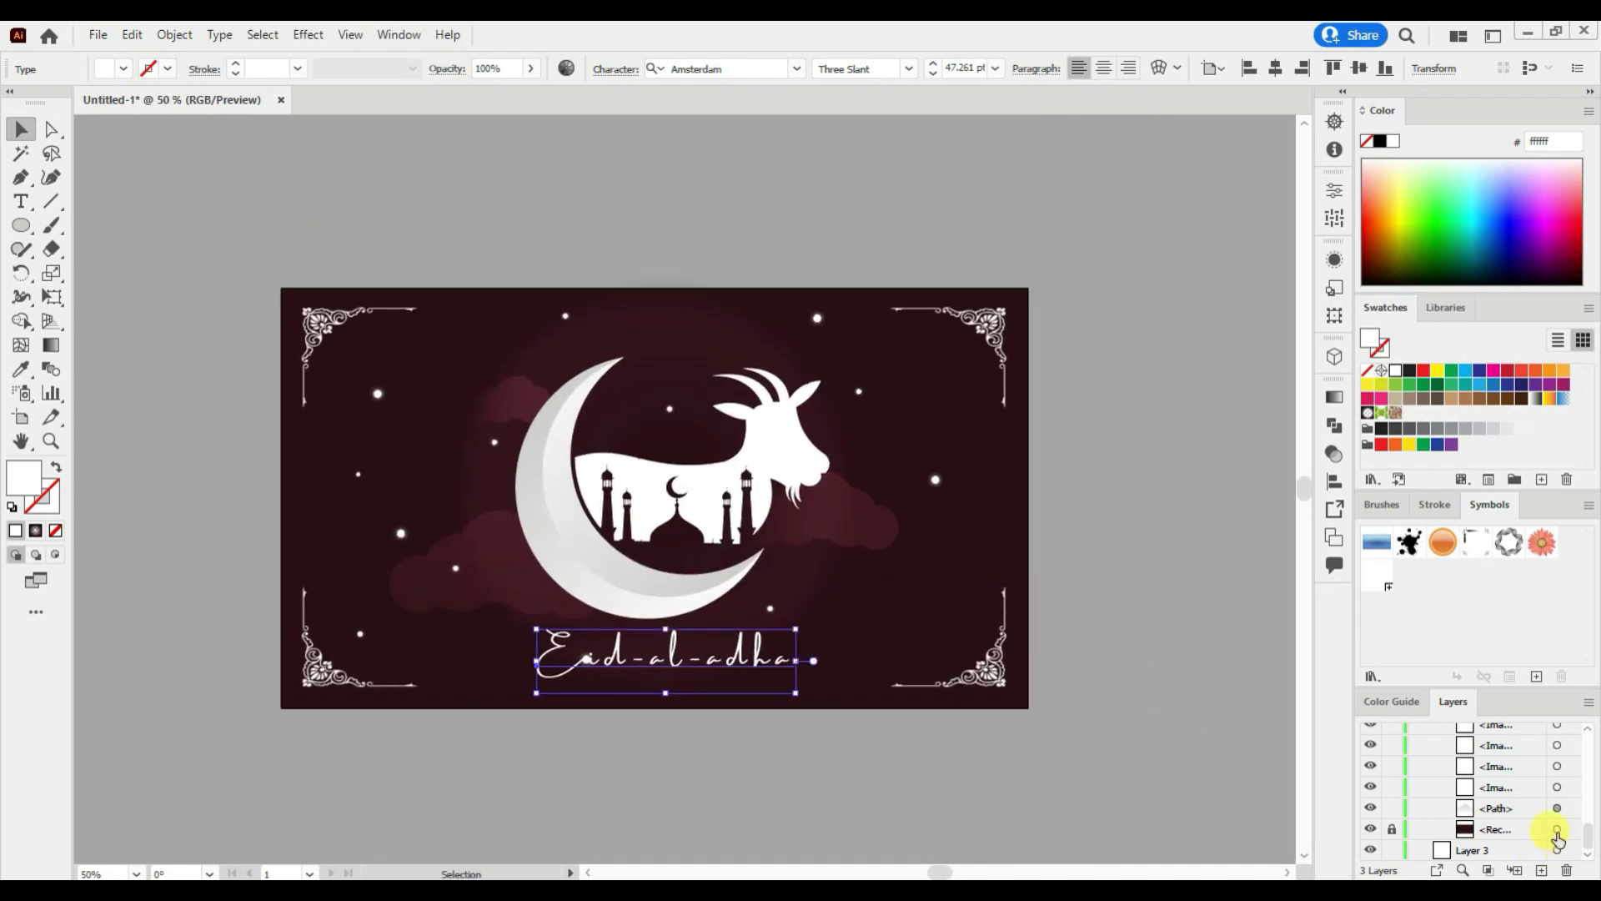
# Step: Select three of the corner ornament images
pyautogui.click(350, 354)
pyautogui.keyDown('shift'); pyautogui.click(333, 650); pyautogui.keyUp('shift')
pyautogui.keyDown('shift'); pyautogui.click(975, 664); pyautogui.keyUp('shift')
# Step: Group the four corner ornaments and lock the group
pyautogui.keyDown('shift'); pyautogui.click(988, 335); pyautogui.keyUp('shift')
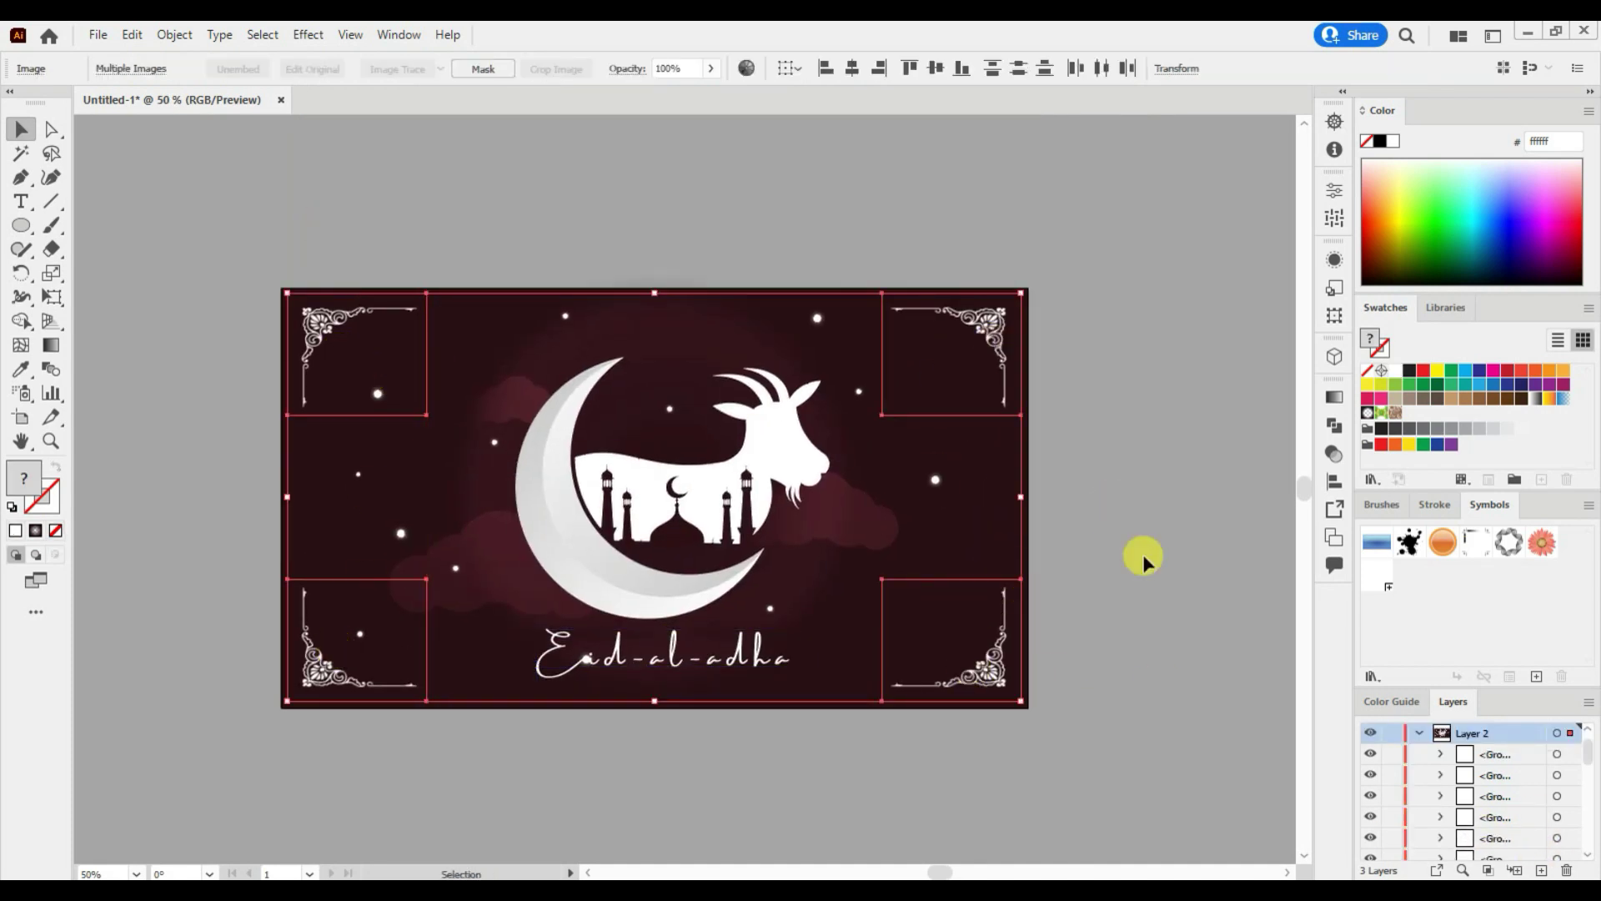
pyautogui.hotkey('ctrl', 'g')
pyautogui.moveTo(1587, 750); pyautogui.dragTo(1587, 836)
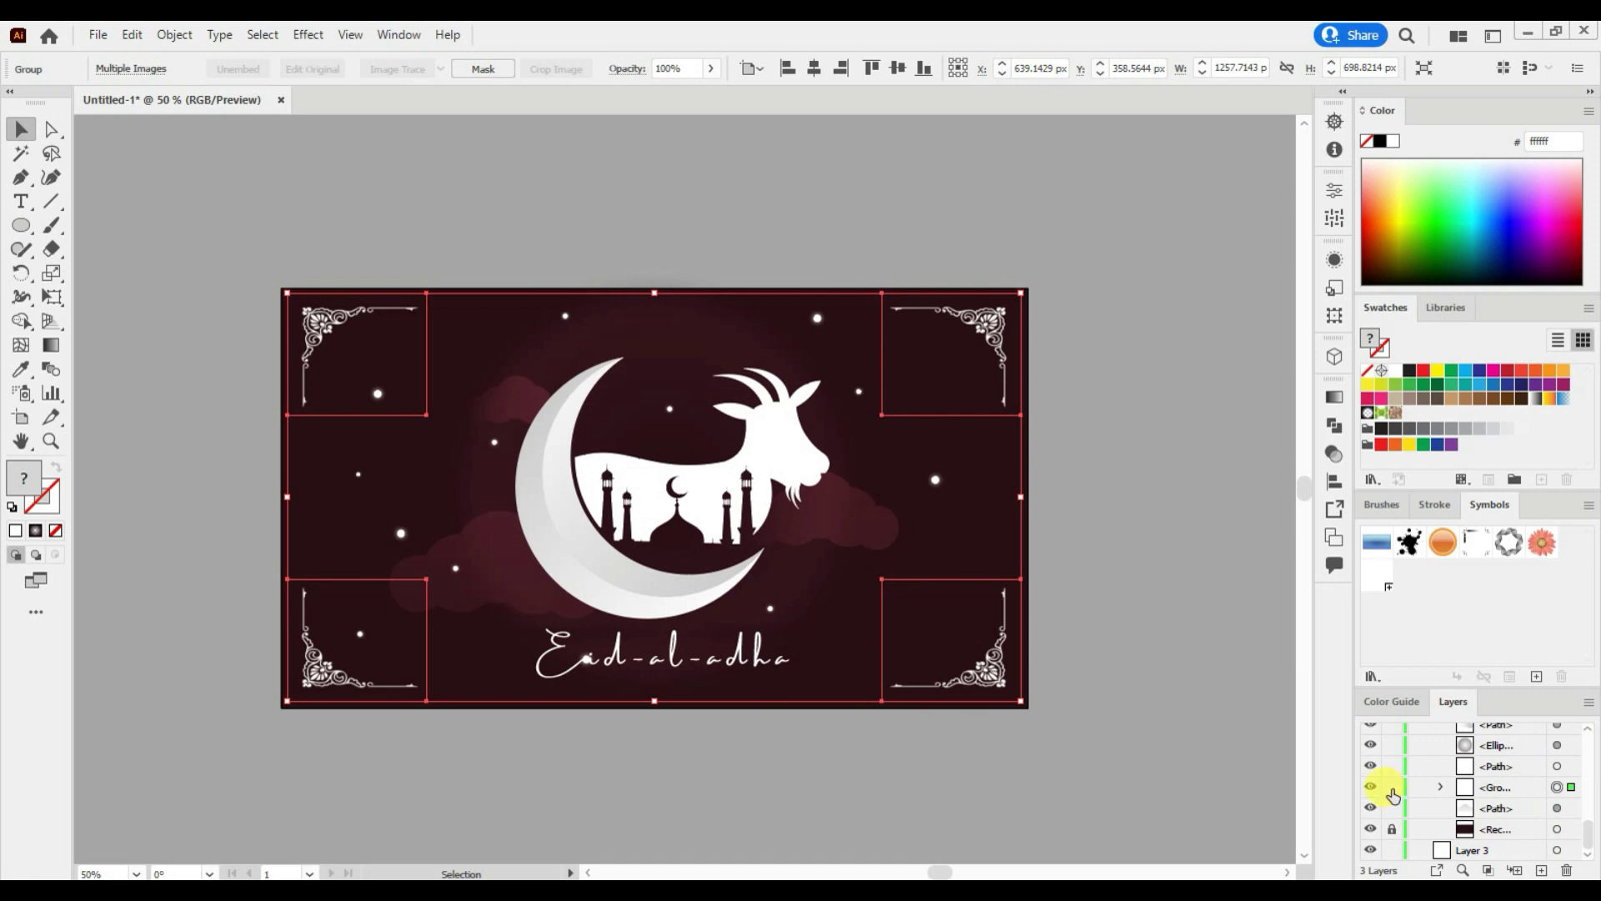
pyautogui.click(1392, 787)
# Step: Select all eleven small sparkles around the moon together
pyautogui.click(375, 400)
pyautogui.keyDown('shift'); pyautogui.click(358, 474); pyautogui.keyUp('shift')
pyautogui.keyDown('shift'); pyautogui.click(401, 533); pyautogui.keyUp('shift')
pyautogui.keyDown('shift'); pyautogui.click(359, 635); pyautogui.keyUp('shift')
pyautogui.keyDown('shift'); pyautogui.click(455, 568); pyautogui.keyUp('shift')
pyautogui.keyDown('shift'); pyautogui.click(494, 443); pyautogui.keyUp('shift')
pyautogui.keyDown('shift'); pyautogui.click(565, 315); pyautogui.keyUp('shift')
pyautogui.keyDown('shift'); pyautogui.click(670, 408); pyautogui.keyUp('shift')
pyautogui.keyDown('shift'); pyautogui.click(818, 318); pyautogui.keyUp('shift')
pyautogui.keyDown('shift'); pyautogui.click(859, 392); pyautogui.keyUp('shift')
pyautogui.keyDown('shift'); pyautogui.click(936, 480); pyautogui.keyUp('shift')
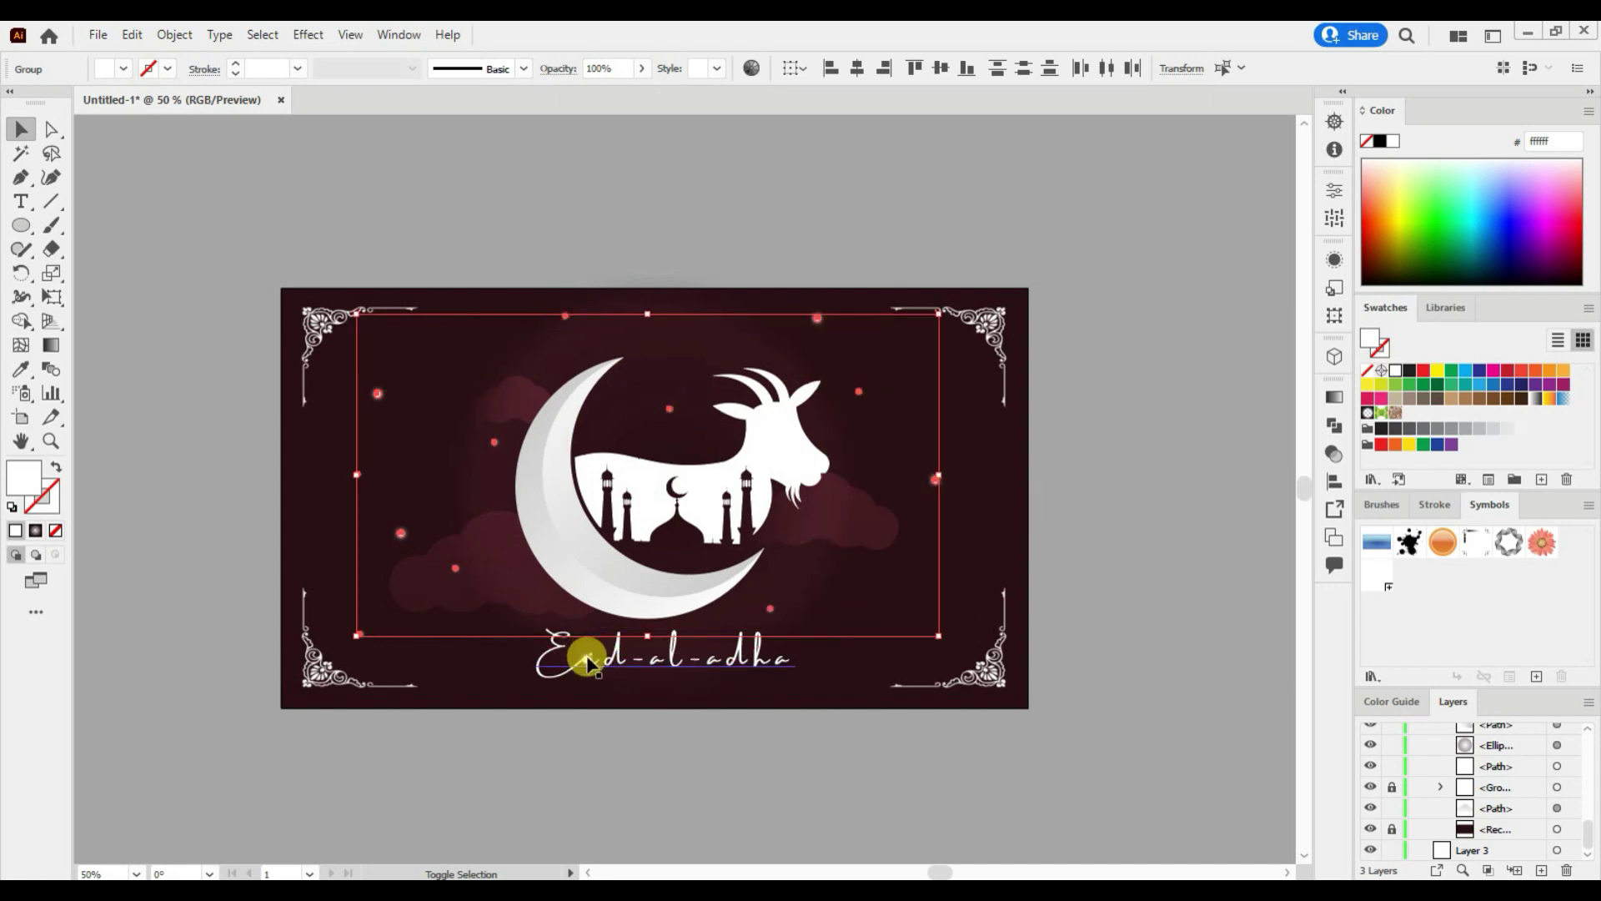
# Step: Move the Eid-al-adha text lower out of the way and make Layer 2 active
pyautogui.moveTo(734, 663); pyautogui.dragTo(729, 705)
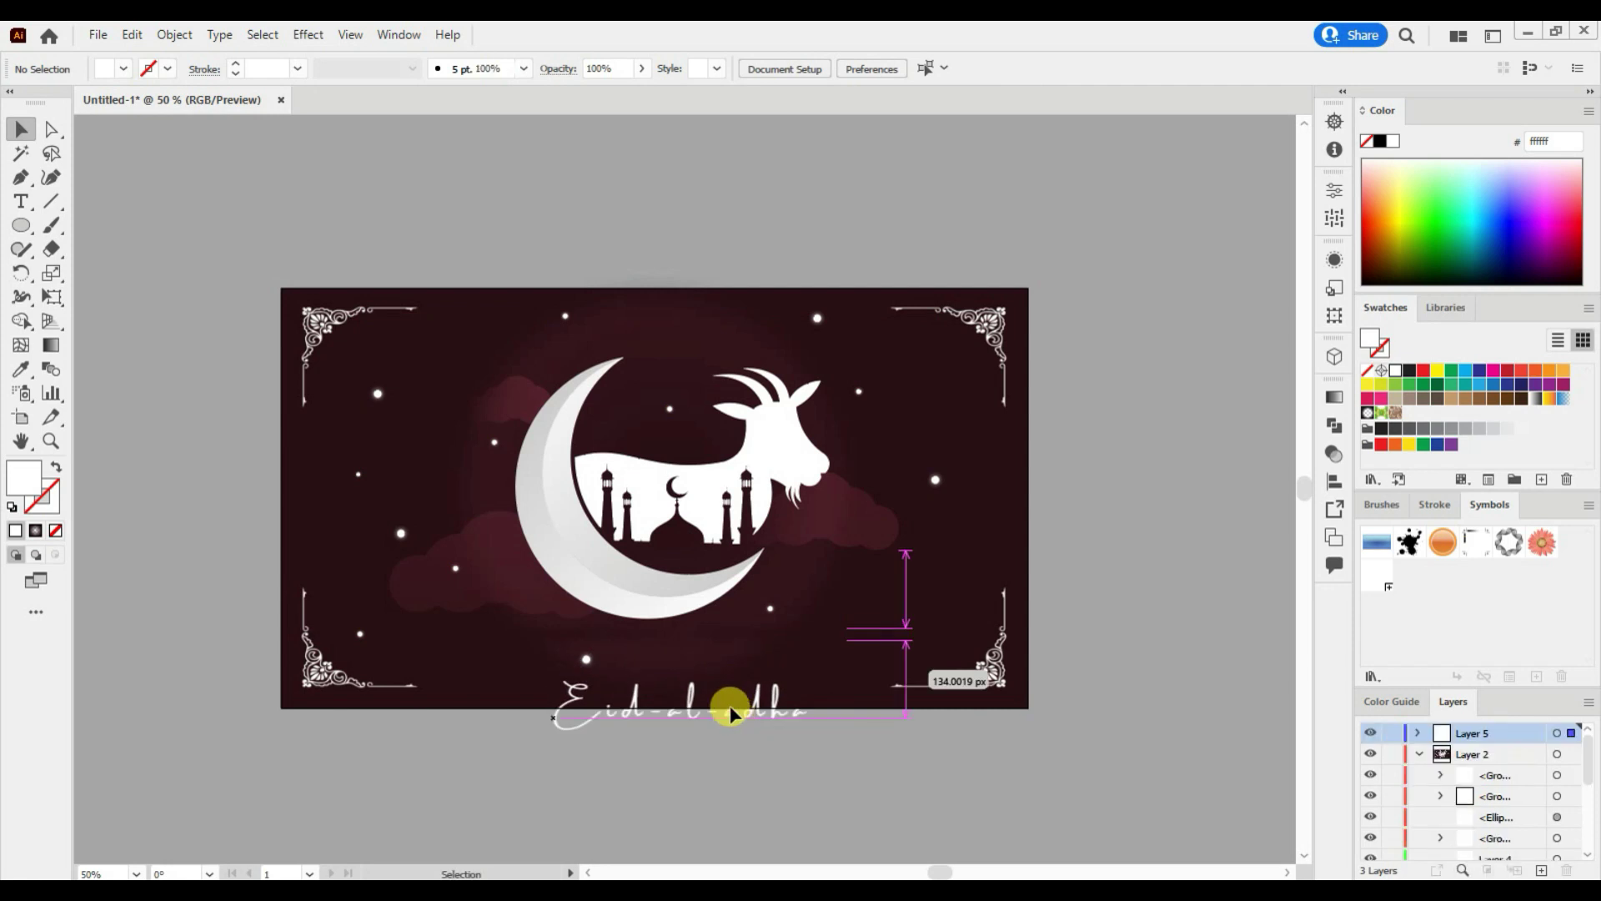
pyautogui.click(361, 636)
pyautogui.click(886, 732)
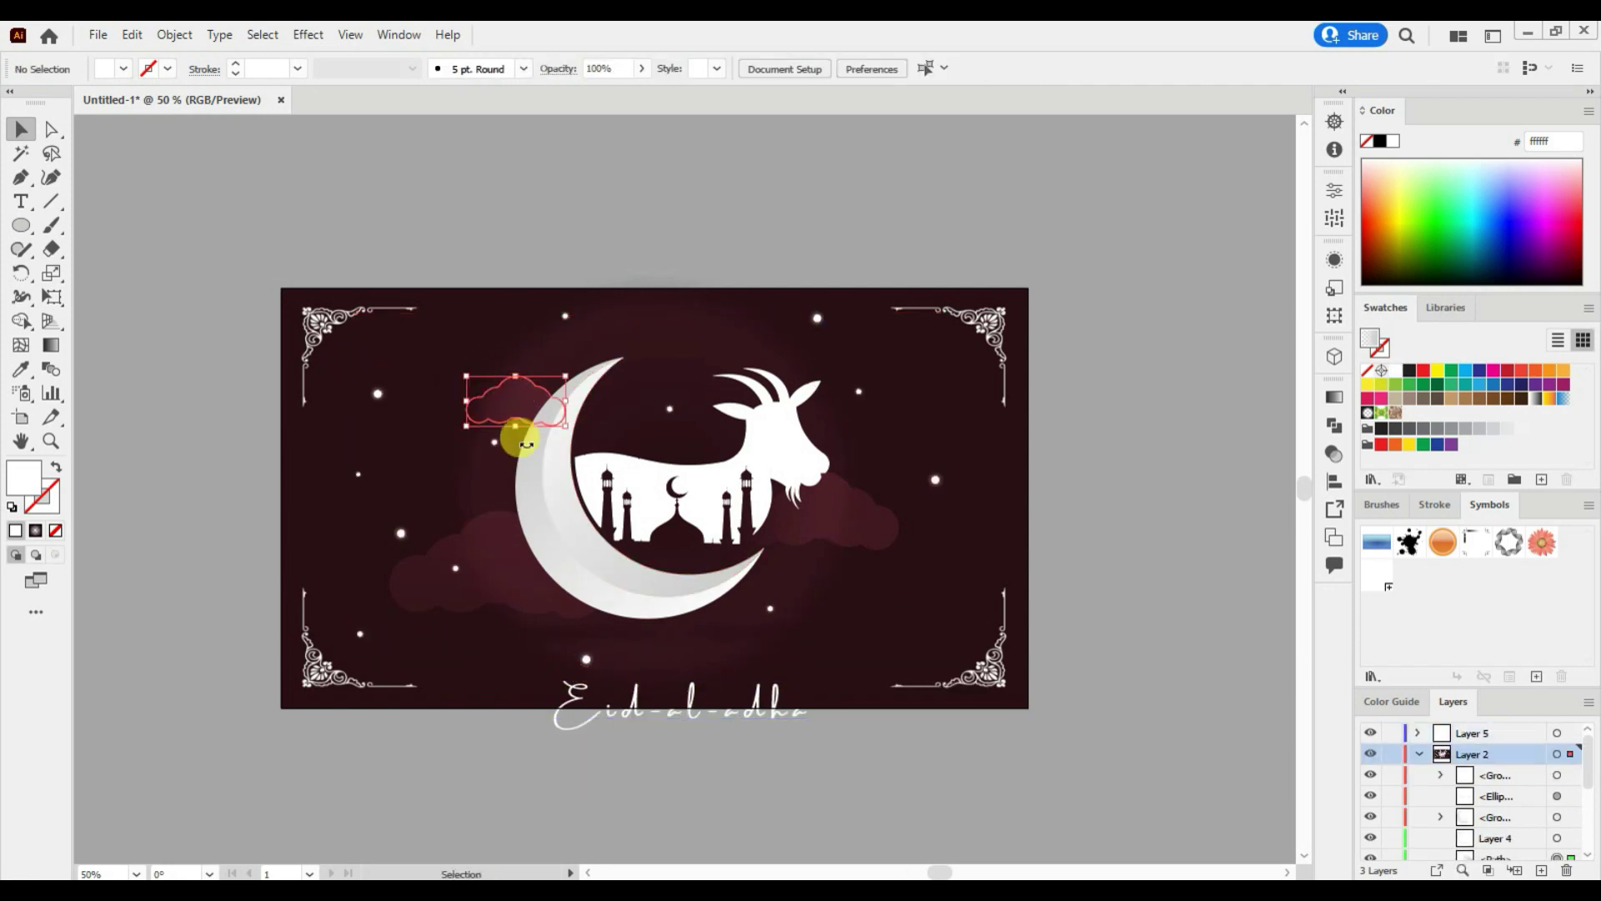
# Step: Group the clouds, the large circle and the flat ellipse with Ctrl+G
pyautogui.click(515, 415)
pyautogui.keyDown('shift'); pyautogui.click(437, 592); pyautogui.keyUp('shift')
pyautogui.keyDown('shift'); pyautogui.click(800, 572); pyautogui.keyUp('shift')
pyautogui.keyDown('shift'); pyautogui.click(671, 632); pyautogui.keyUp('shift')
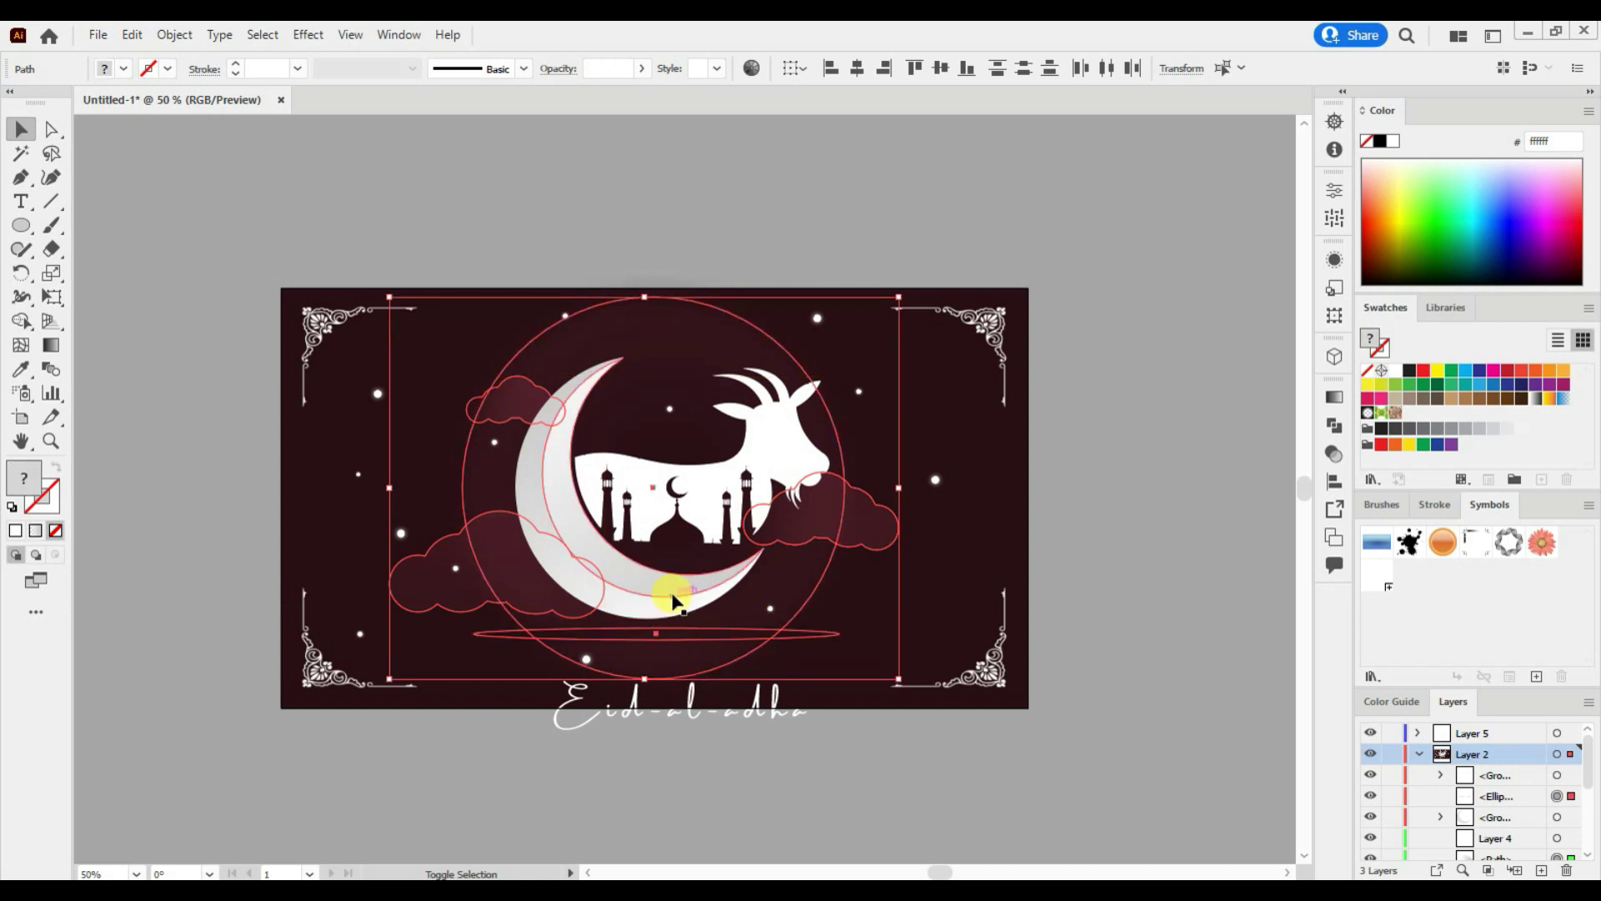
pyautogui.hotkey('ctrl', 'g')
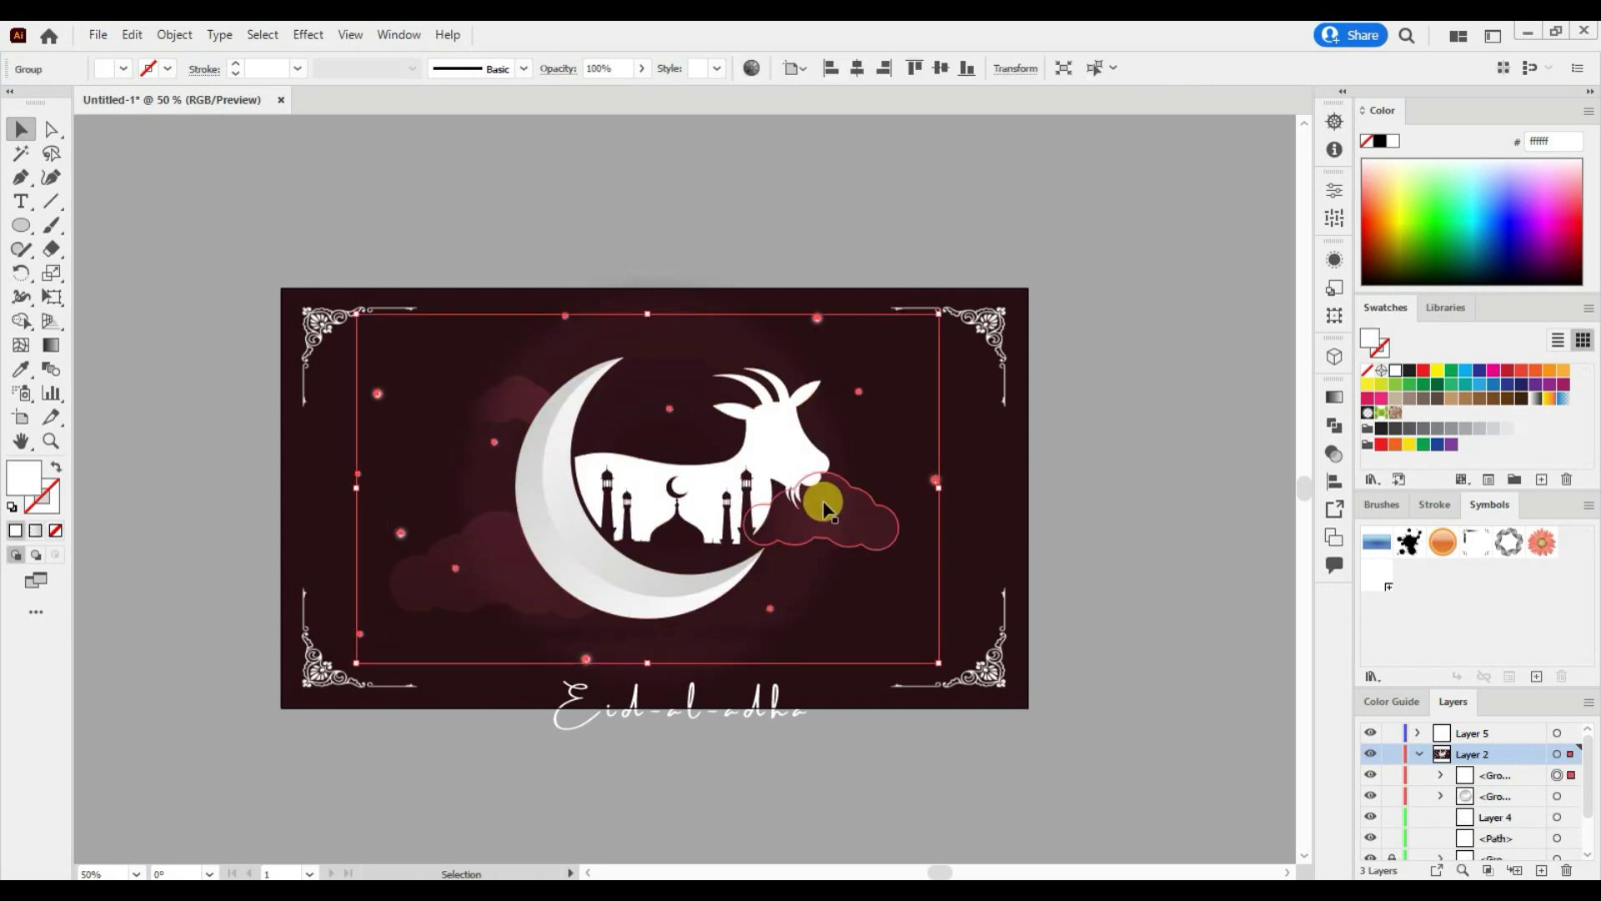
# Step: Scale the moon artwork and sparkles down together and group them as one
pyautogui.keyDown('shift'); pyautogui.click(933, 481); pyautogui.keyUp('shift')
pyautogui.moveTo(941, 296)
pyautogui.mouseDown()
pyautogui.moveTo(728, 484)
pyautogui.moveTo(625, 381)
pyautogui.mouseUp()
pyautogui.click(175, 34)
pyautogui.click(203, 104)
# Step: Move the Eid-al-adha text up beneath the moon emblem
pyautogui.click(1153, 430)
pyautogui.moveTo(746, 699); pyautogui.dragTo(734, 638)
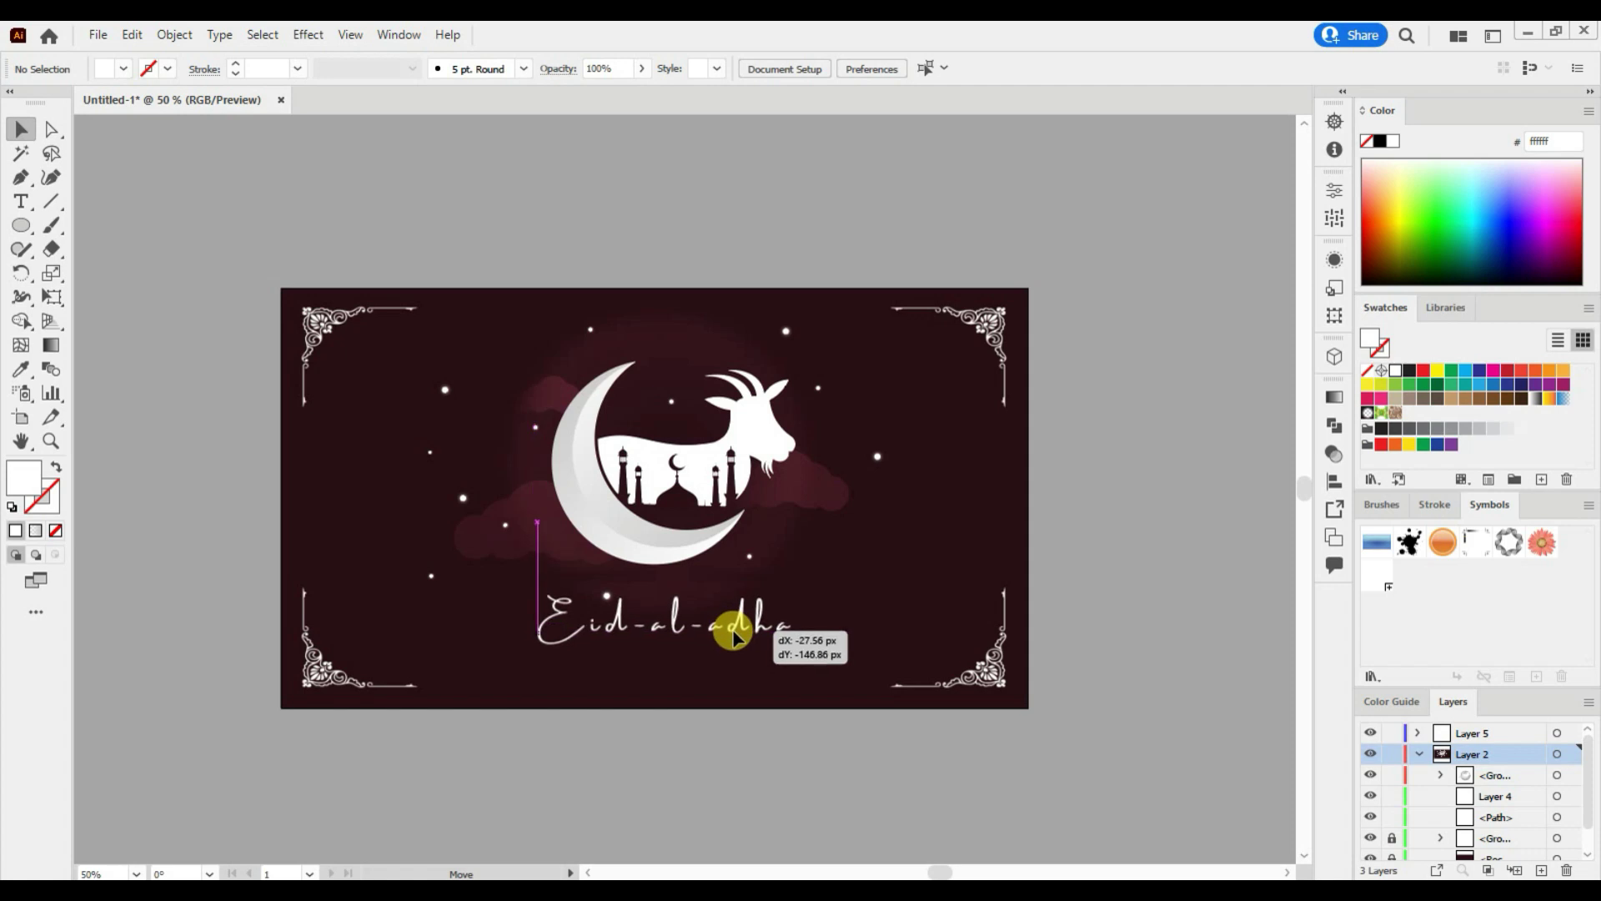
pyautogui.click(21, 201)
# Step: Add a white Montserrat Regular '-Mubarak-' line, enlarged, beneath Eid-al-adha
pyautogui.click(570, 669)
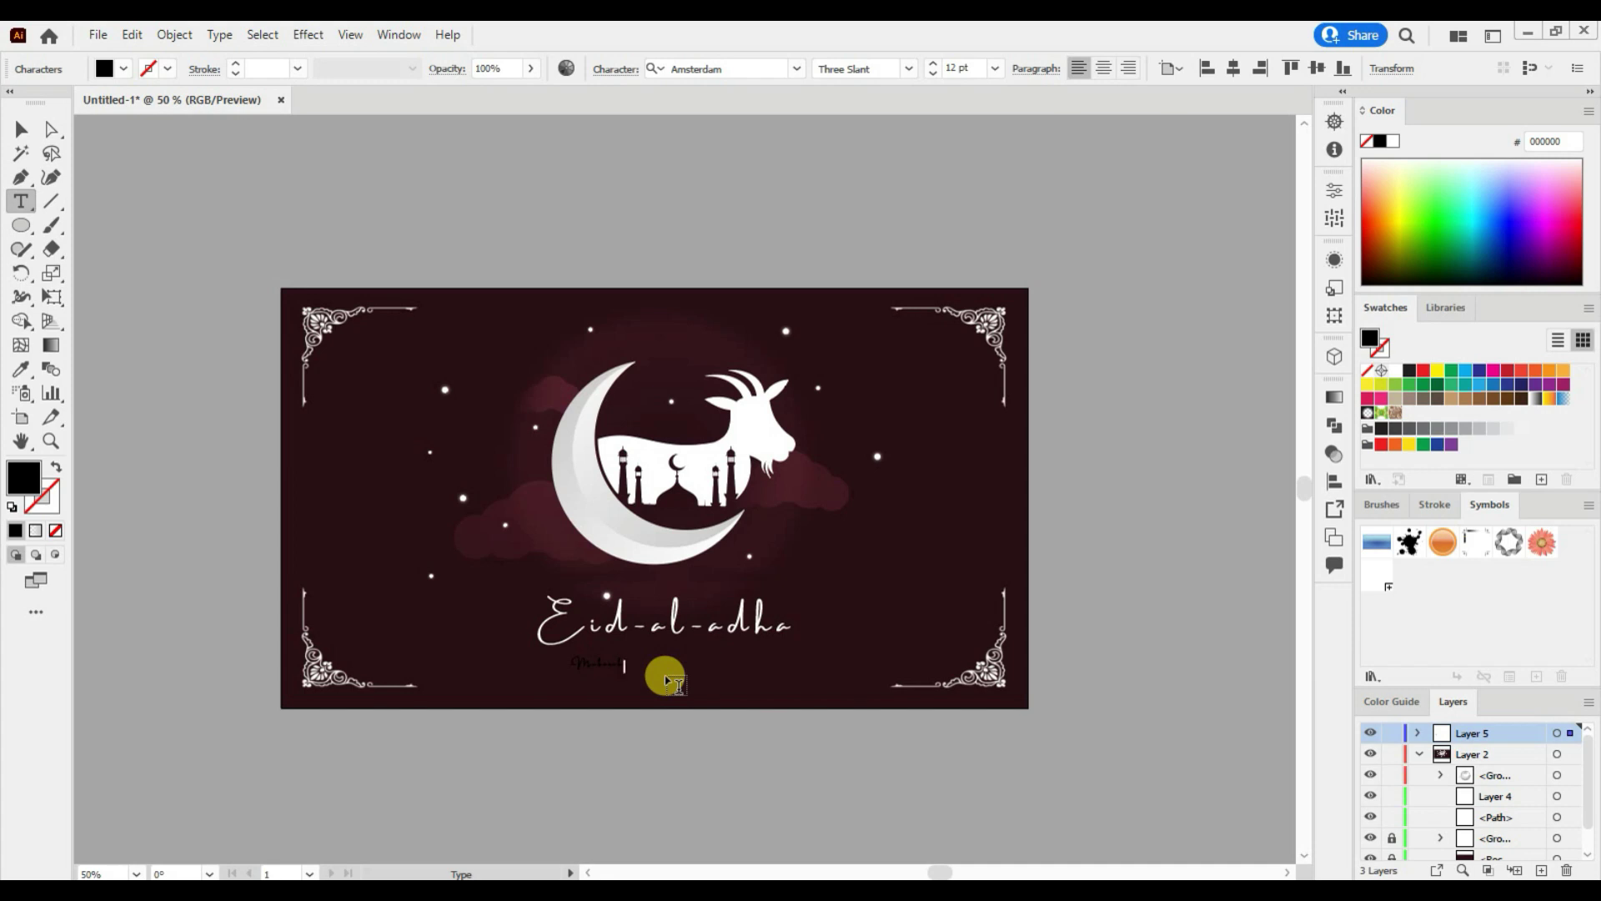
pyautogui.press('Escape')
pyautogui.click(797, 69)
pyautogui.click(717, 217)
pyautogui.click(1421, 369)
pyautogui.moveTo(624, 672); pyautogui.dragTo(788, 691)
pyautogui.moveTo(691, 679); pyautogui.dragTo(692, 665)
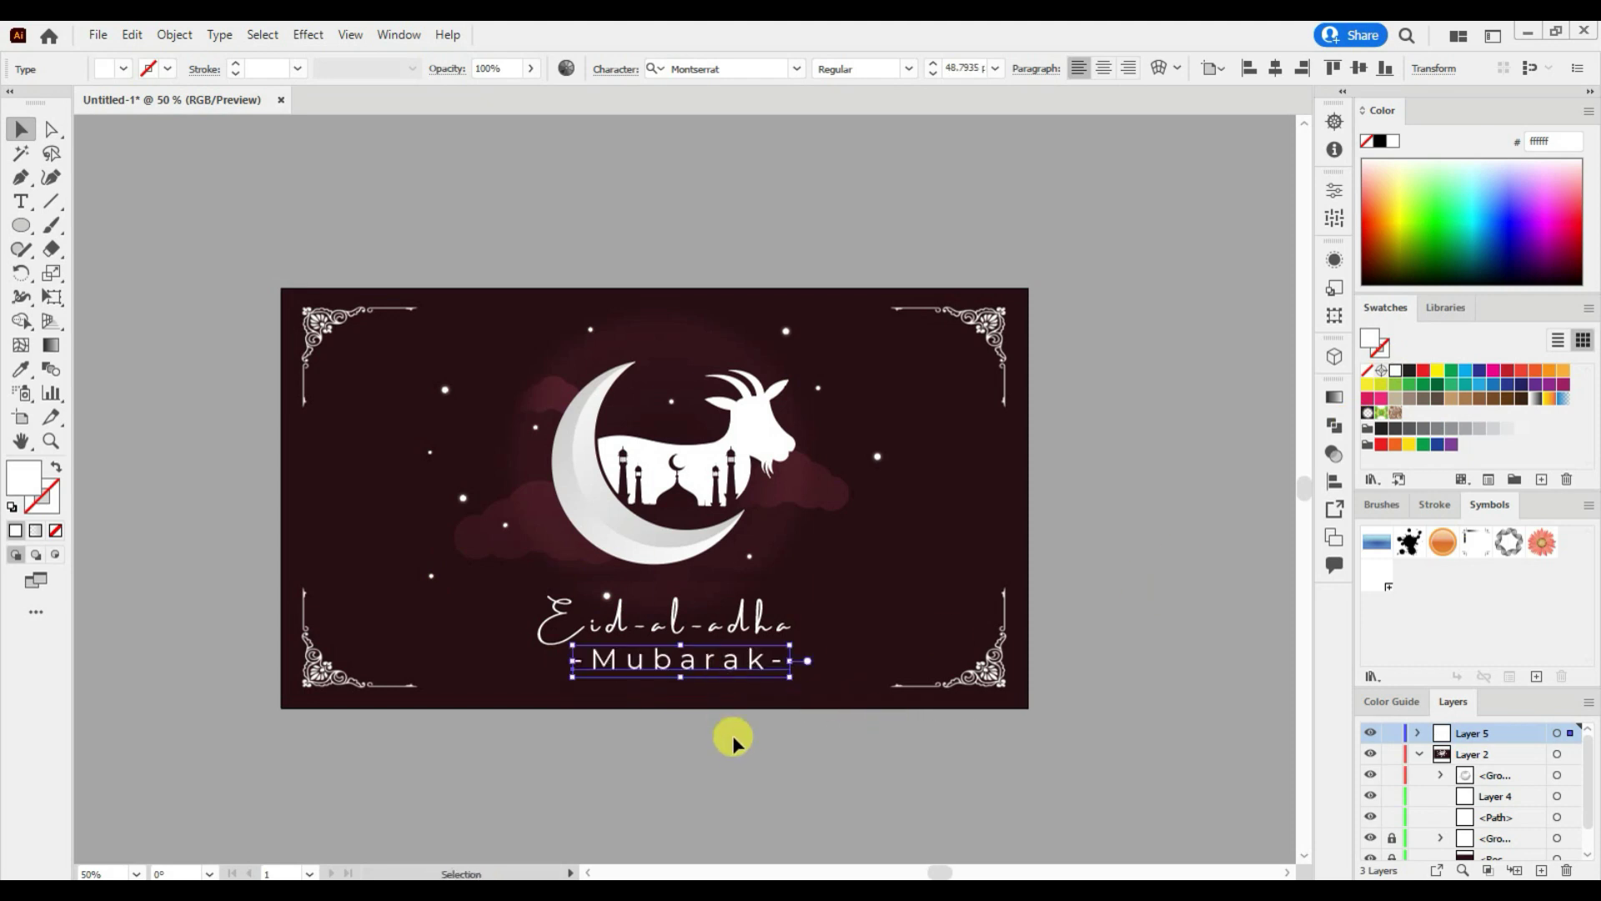
pyautogui.click(734, 746)
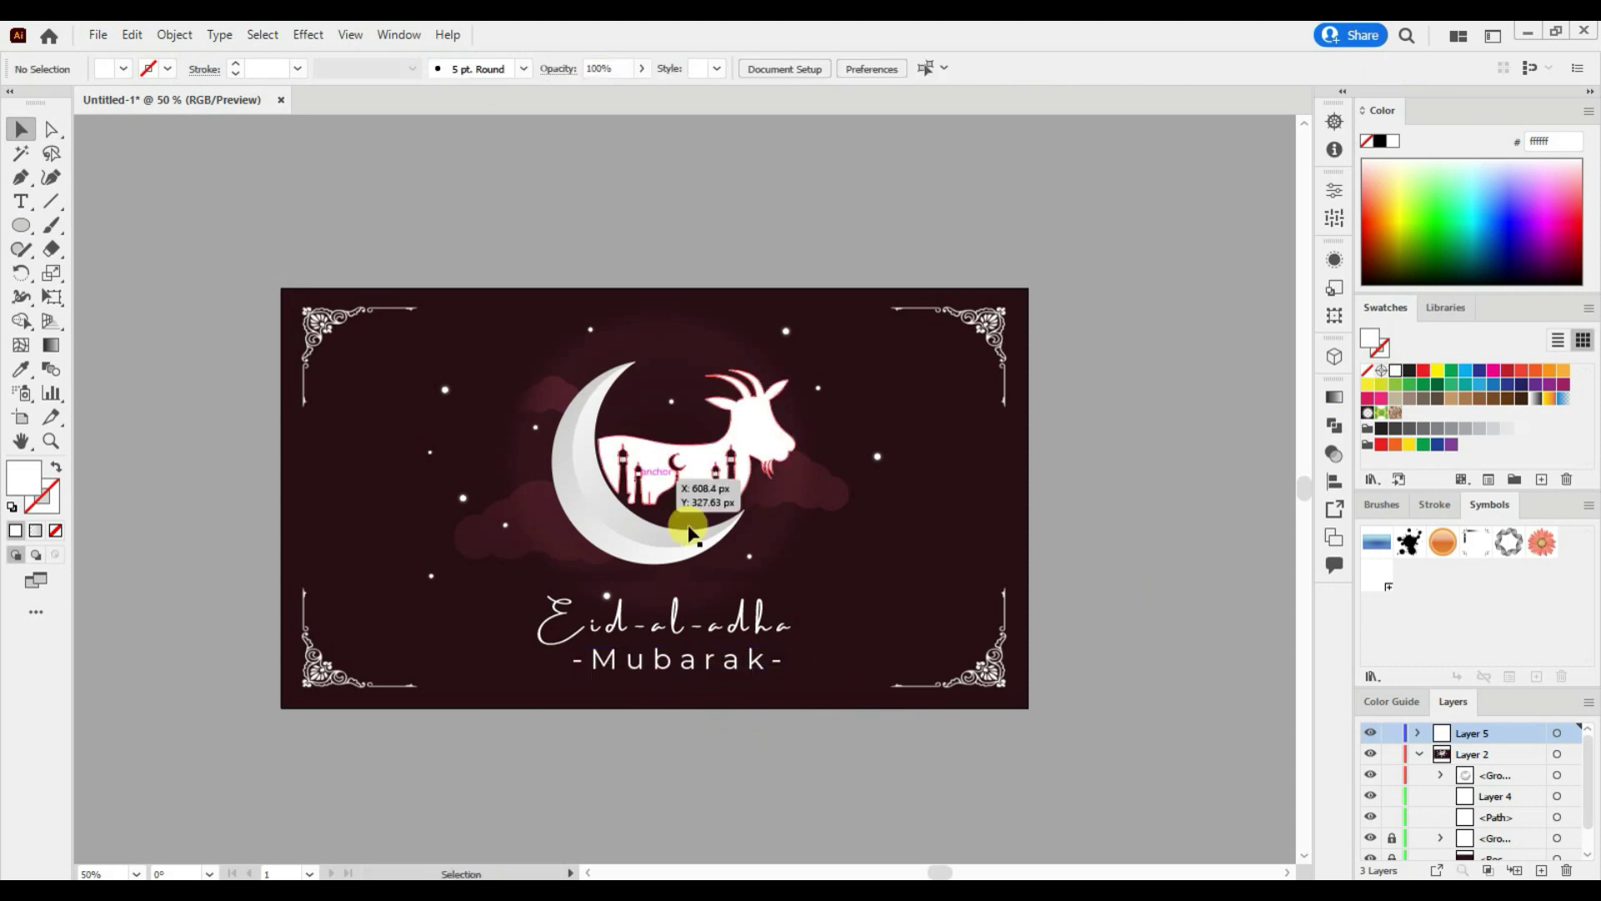
# Step: Copy a sparkle from the artwork group into an emptier area of the sky
pyautogui.click(444, 387)
pyautogui.click(1440, 775)
pyautogui.click(1557, 816)
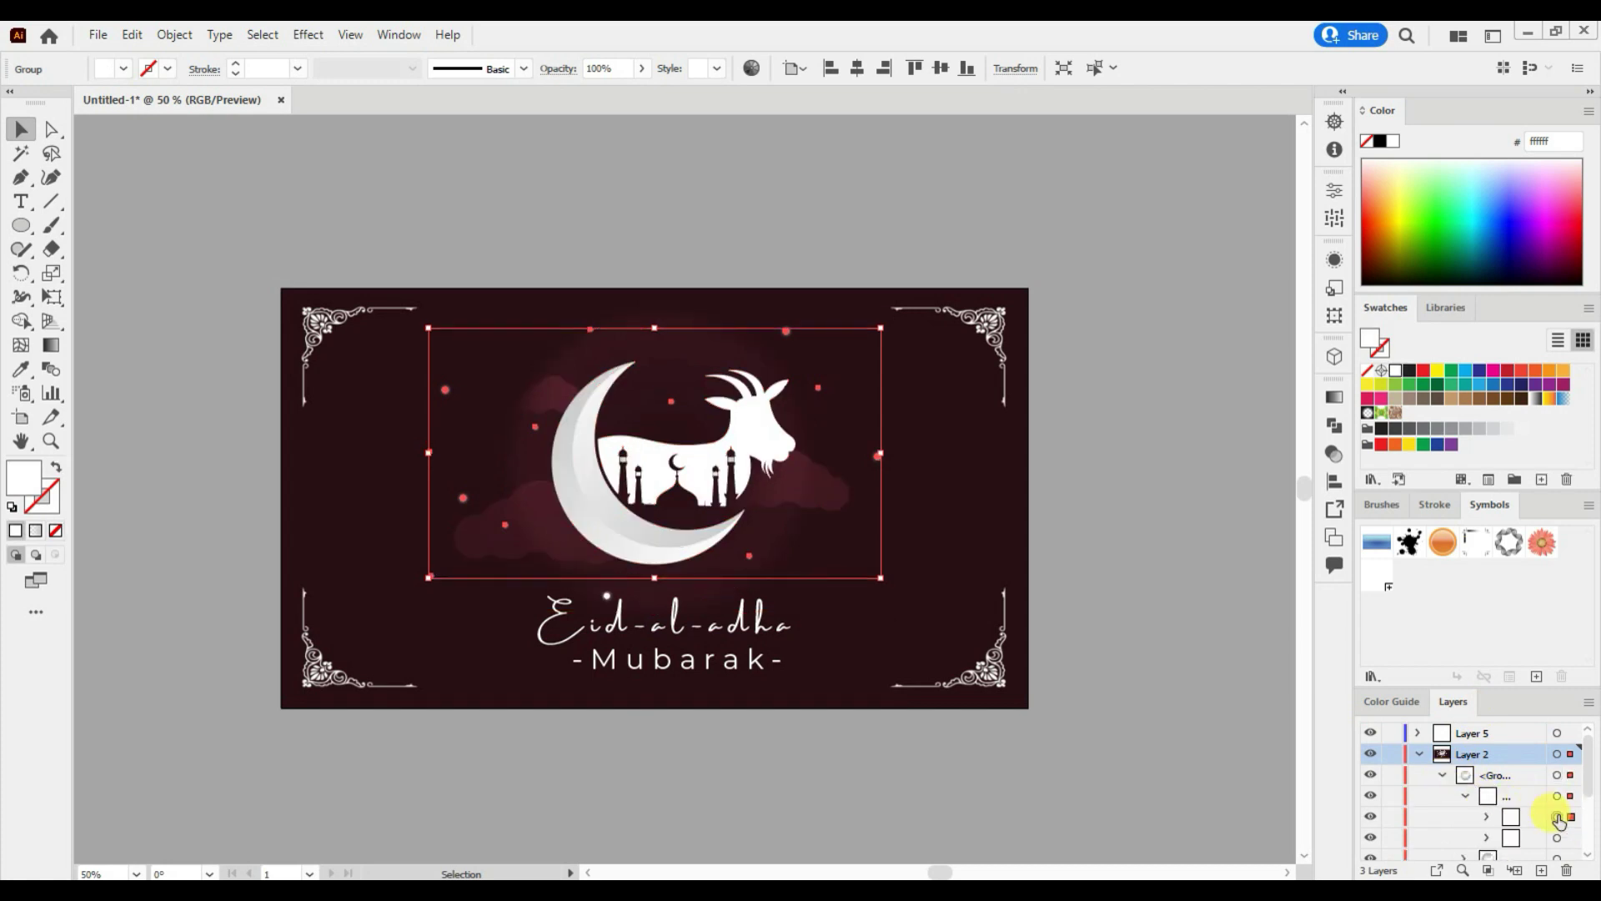
pyautogui.moveTo(606, 595)
pyautogui.mouseDown()
pyautogui.moveTo(455, 632)
pyautogui.moveTo(340, 499)
pyautogui.moveTo(904, 583)
pyautogui.moveTo(944, 389)
pyautogui.moveTo(850, 651)
pyautogui.moveTo(345, 641)
pyautogui.moveTo(381, 354)
pyautogui.mouseUp()
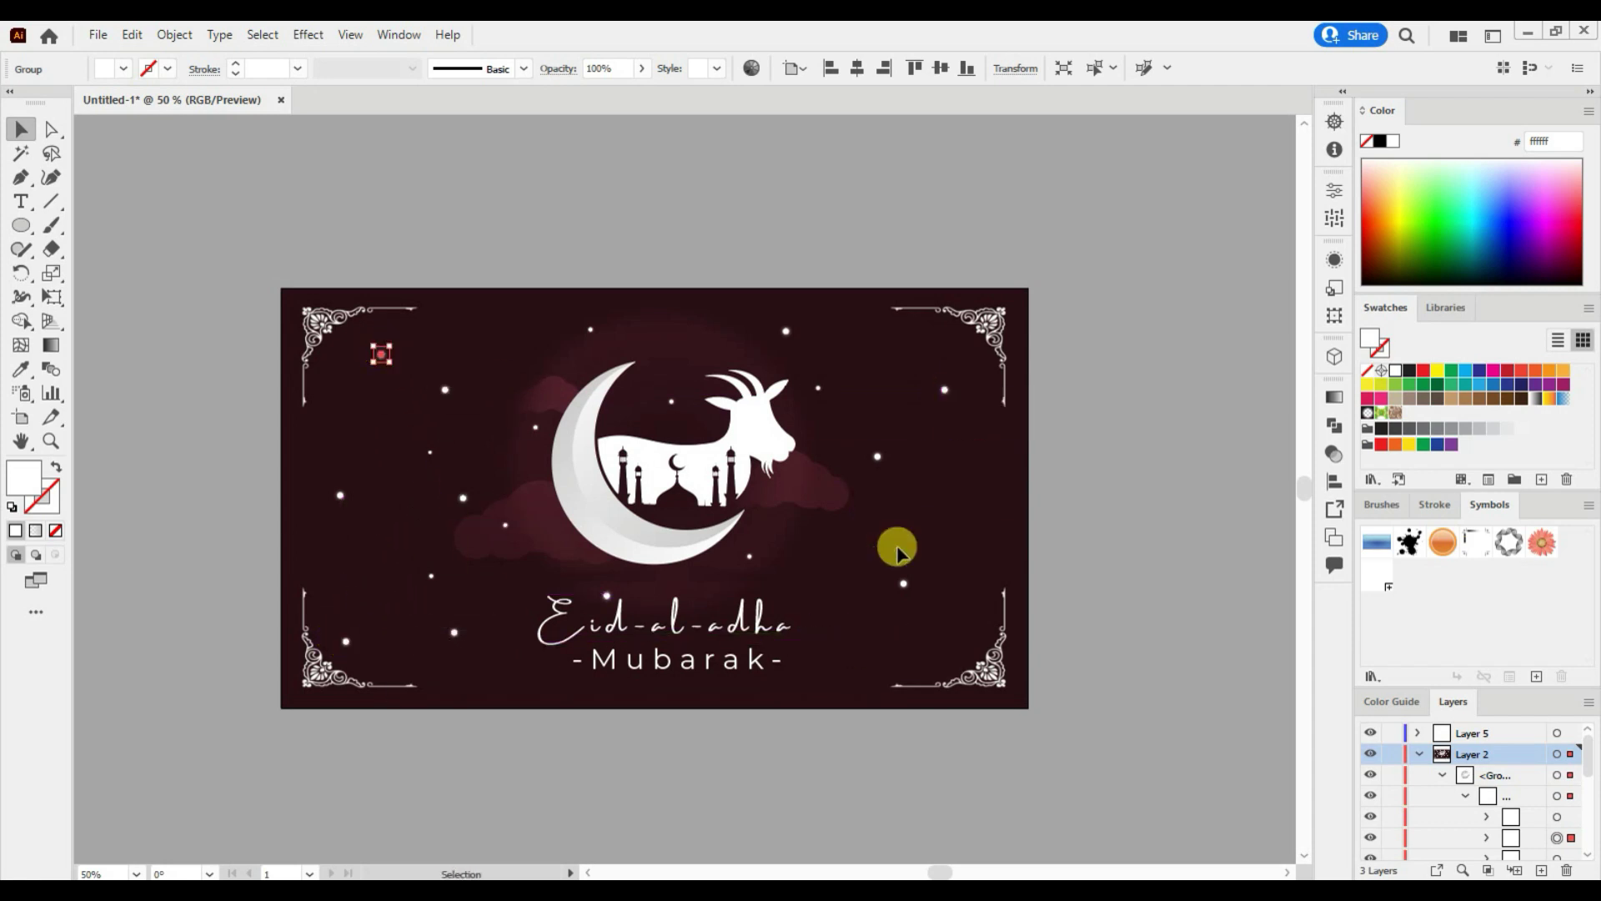
pyautogui.click(1113, 708)
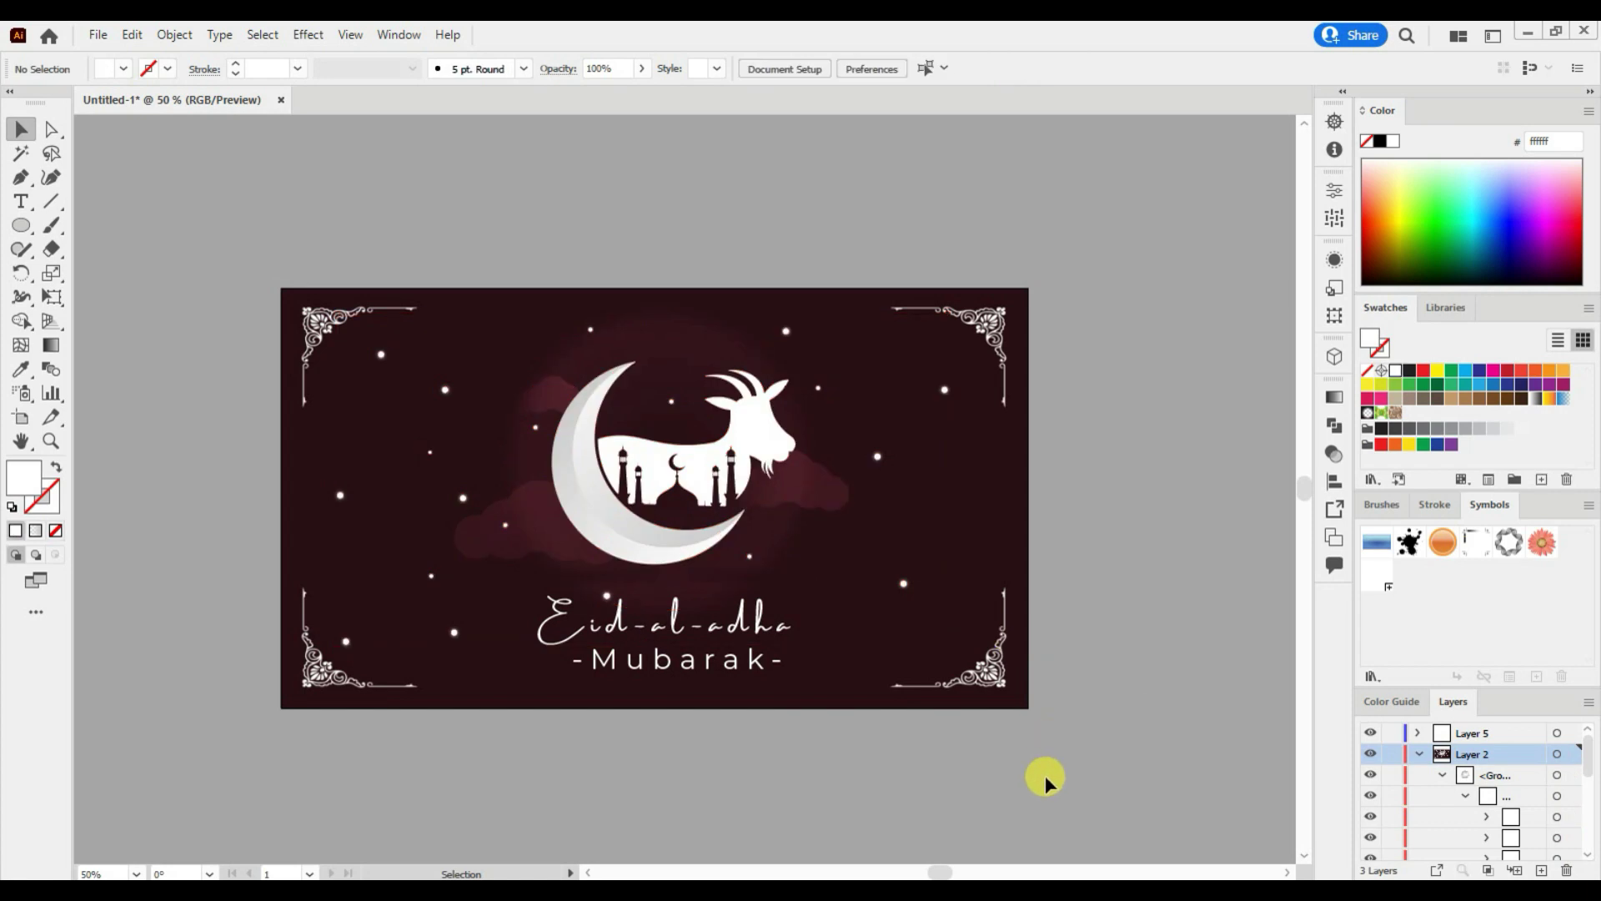
# Step: Apply a two-stop gradient to the background, with the right stop at full opacity
pyautogui.hotkey('ctrl', '=')
pyautogui.scroll(-3, 1584, 851)
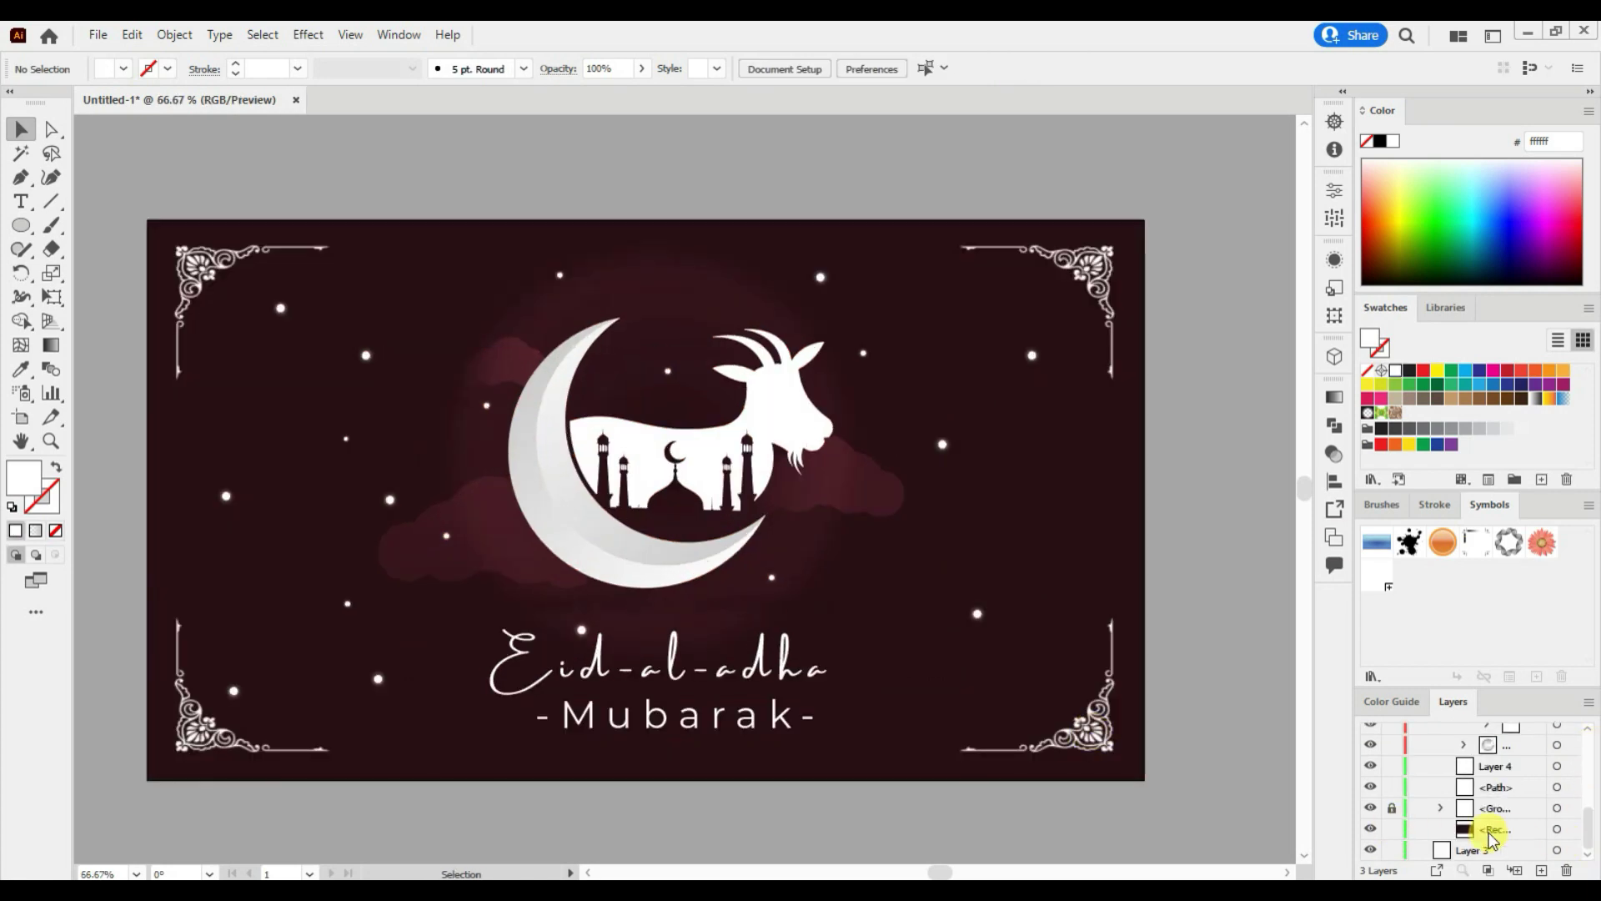
pyautogui.click(1557, 828)
pyautogui.doubleClick(51, 344)
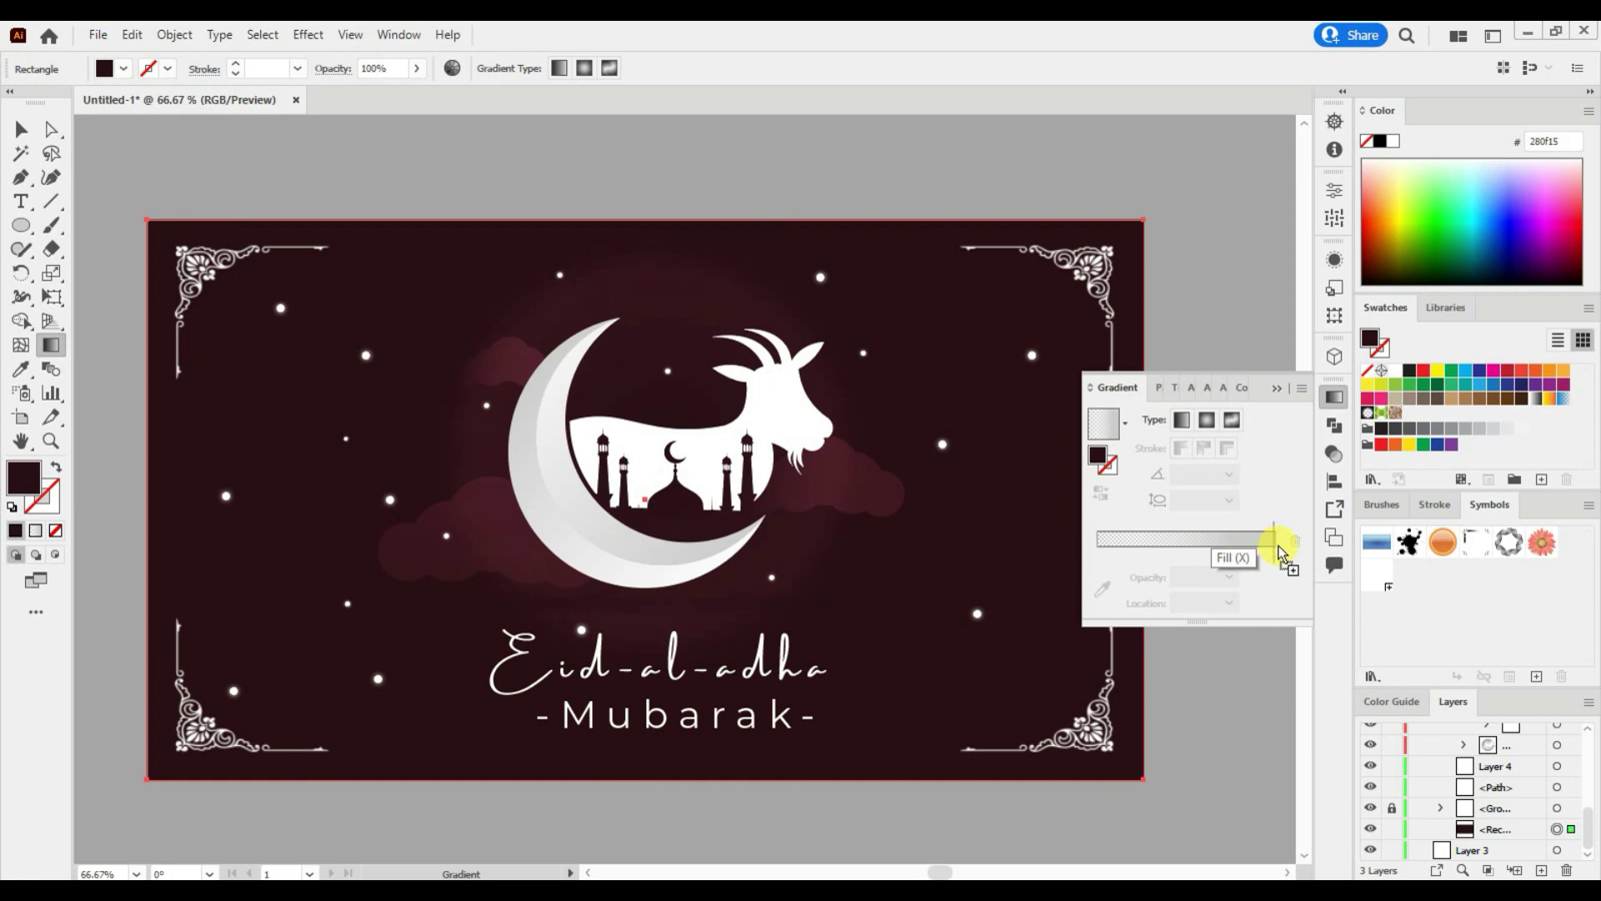
pyautogui.click(1259, 540)
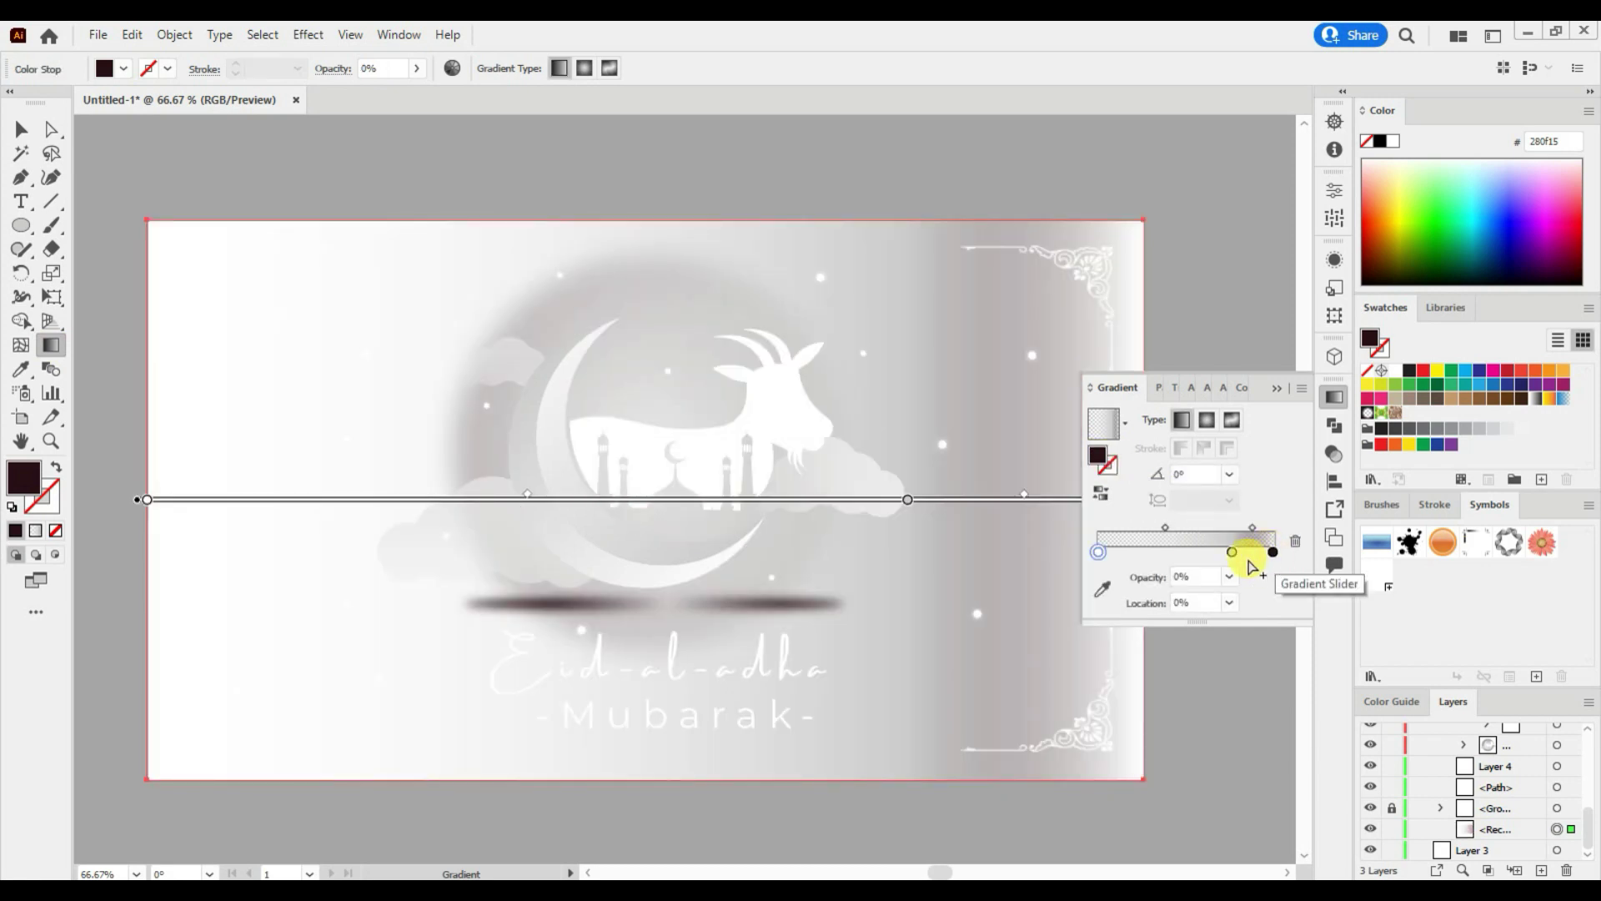
pyautogui.moveTo(1248, 557); pyautogui.dragTo(1272, 551)
pyautogui.click(1229, 576)
pyautogui.click(1251, 822)
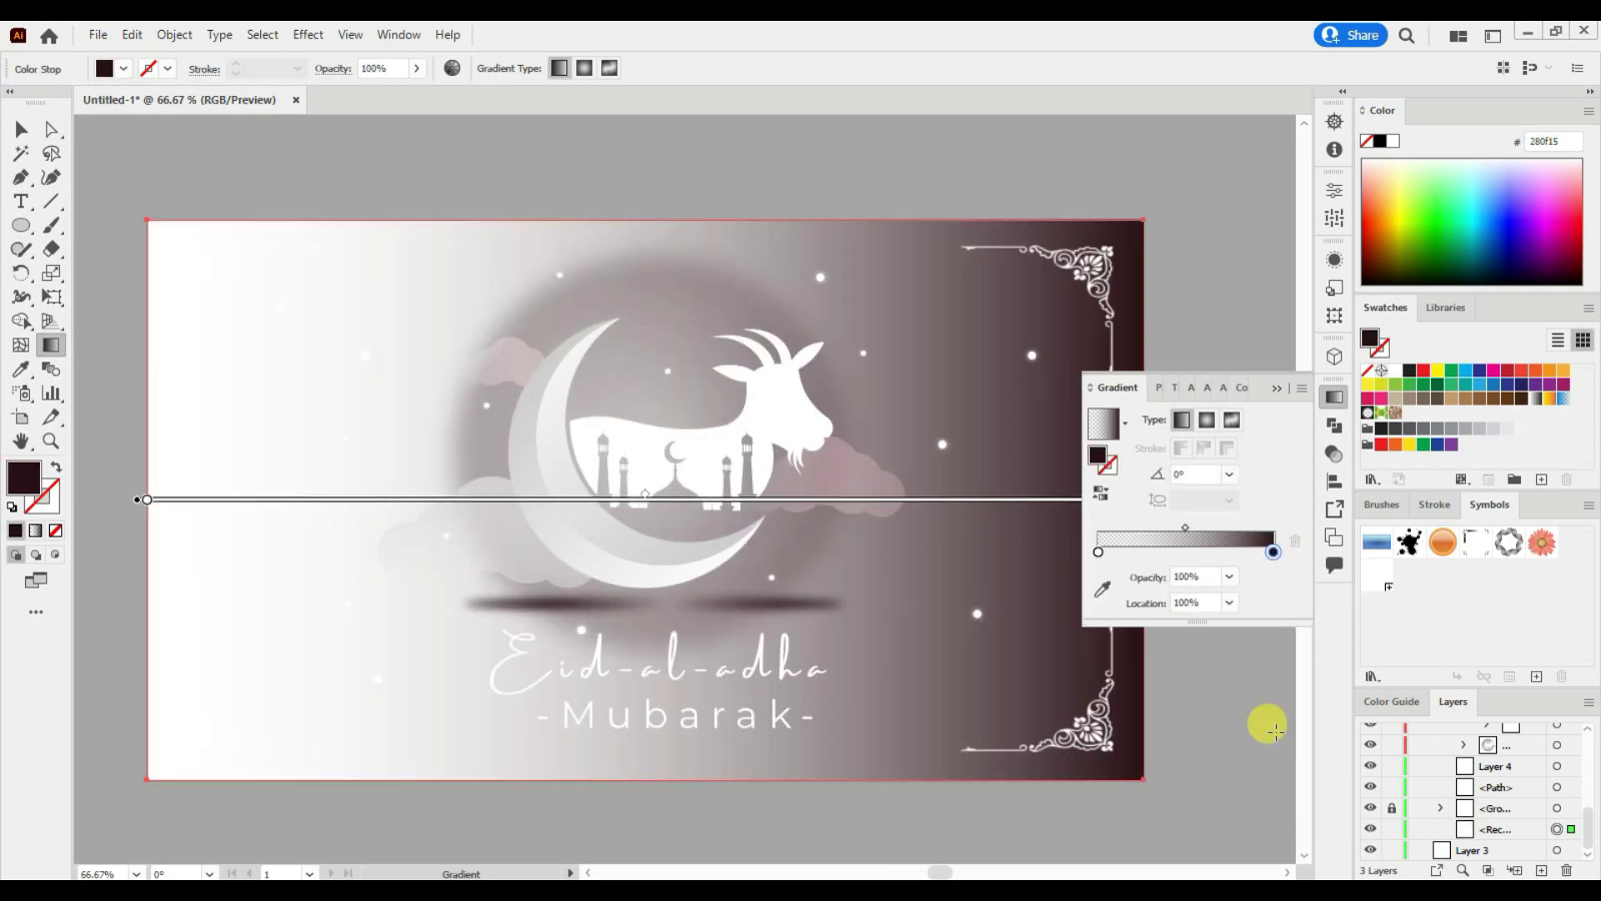
# Step: Give the left gradient stop the dark 280f15 colour and set its opacity
pyautogui.doubleClick(1099, 552)
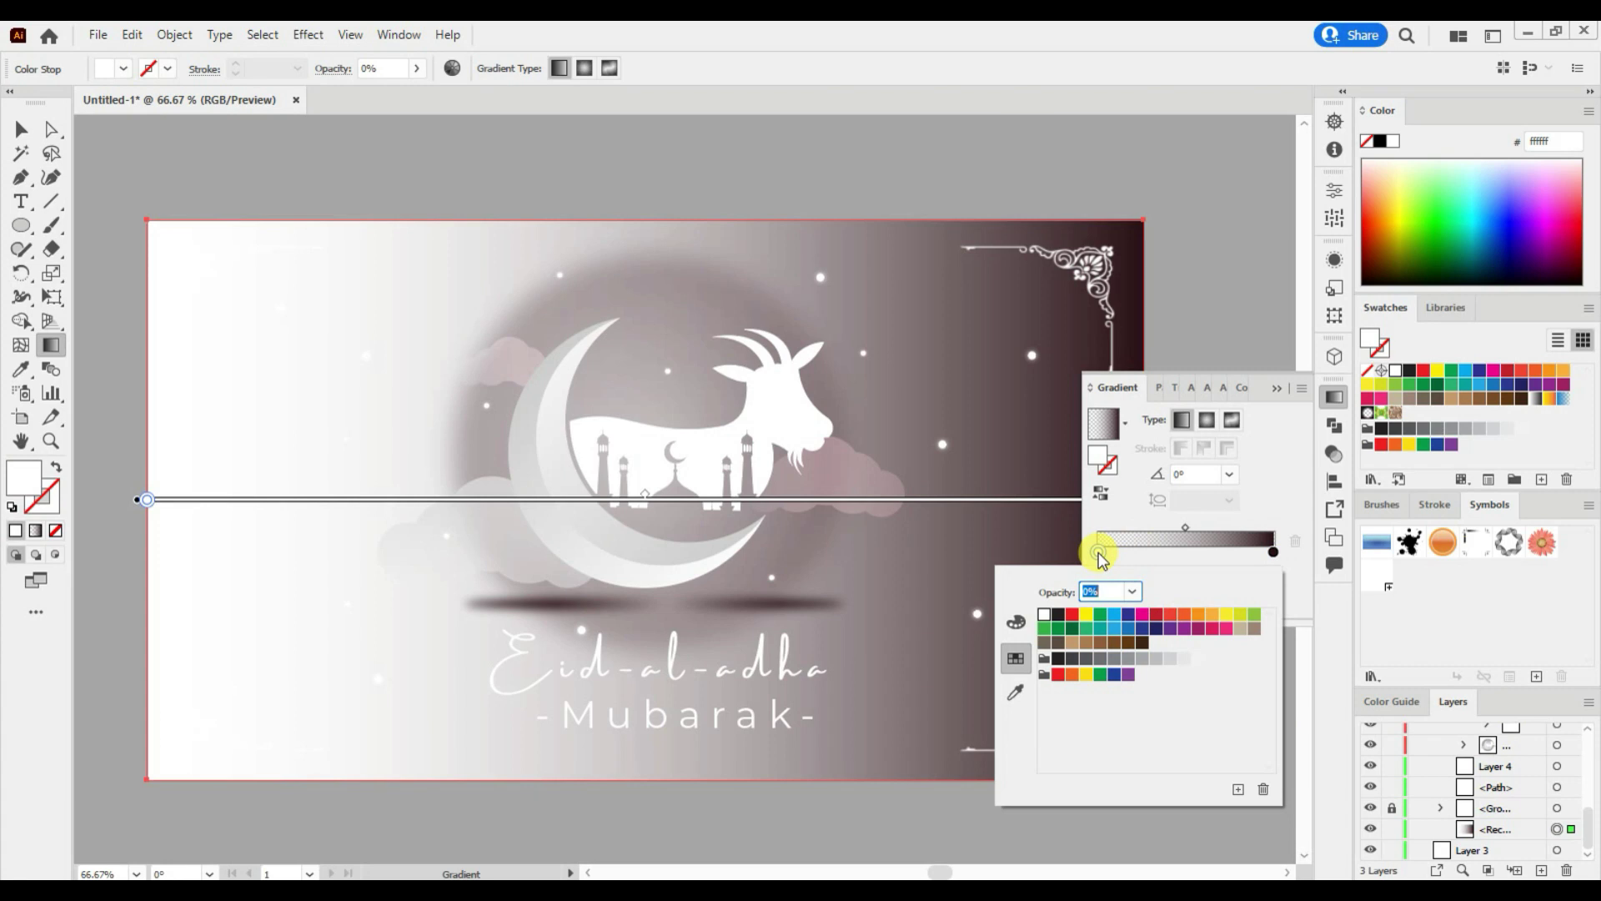
pyautogui.doubleClick(1272, 551)
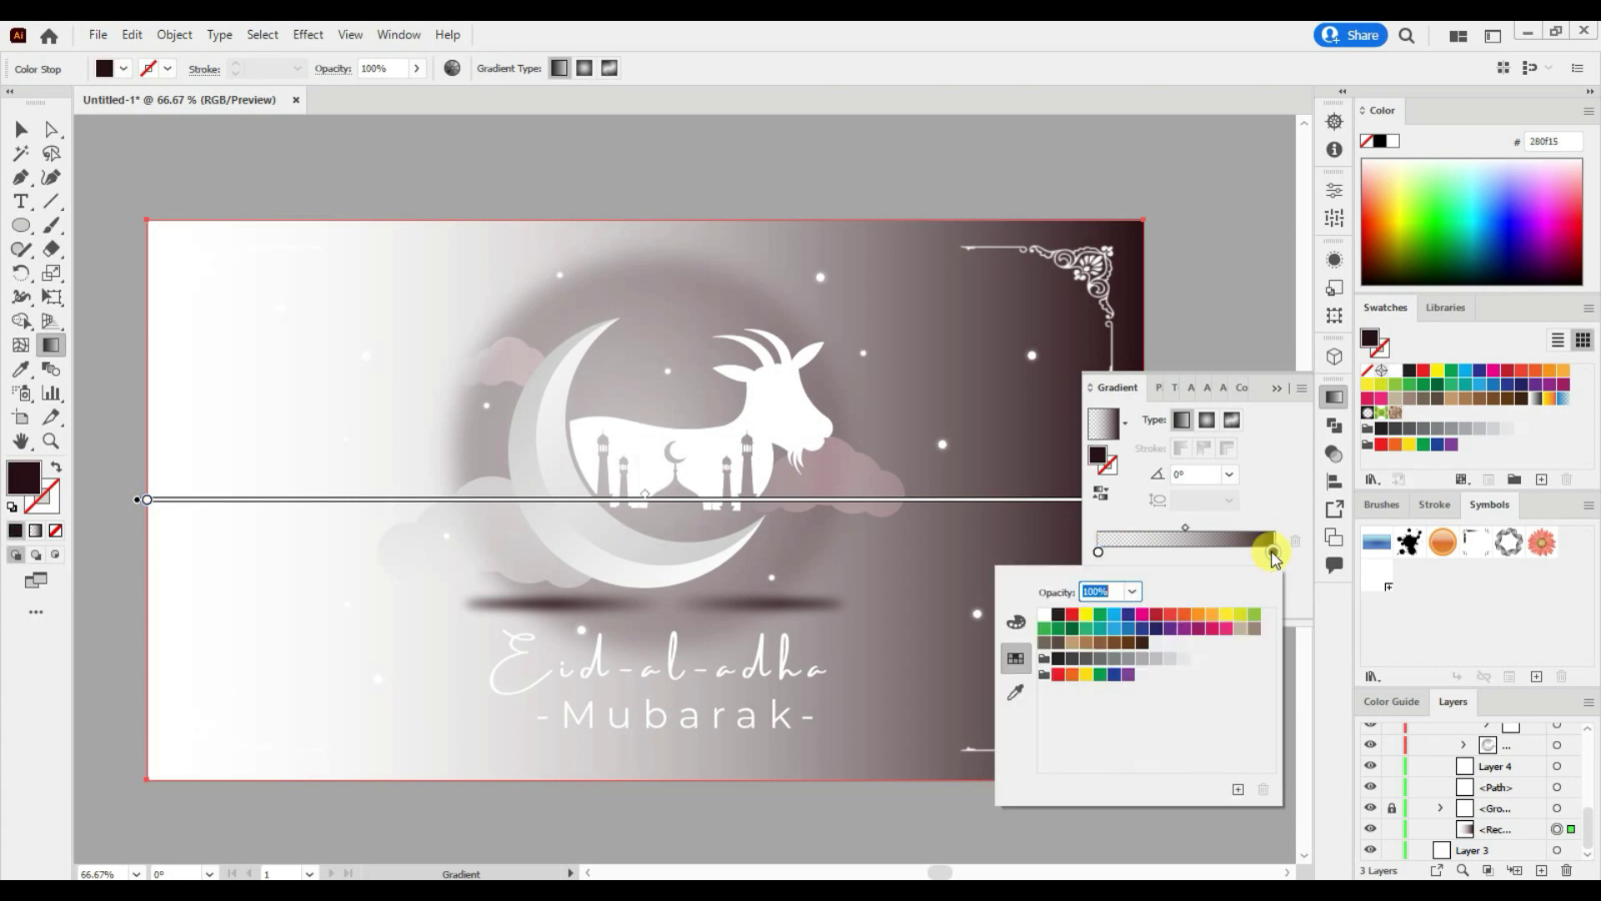
pyautogui.doubleClick(1271, 551)
pyautogui.click(1015, 624)
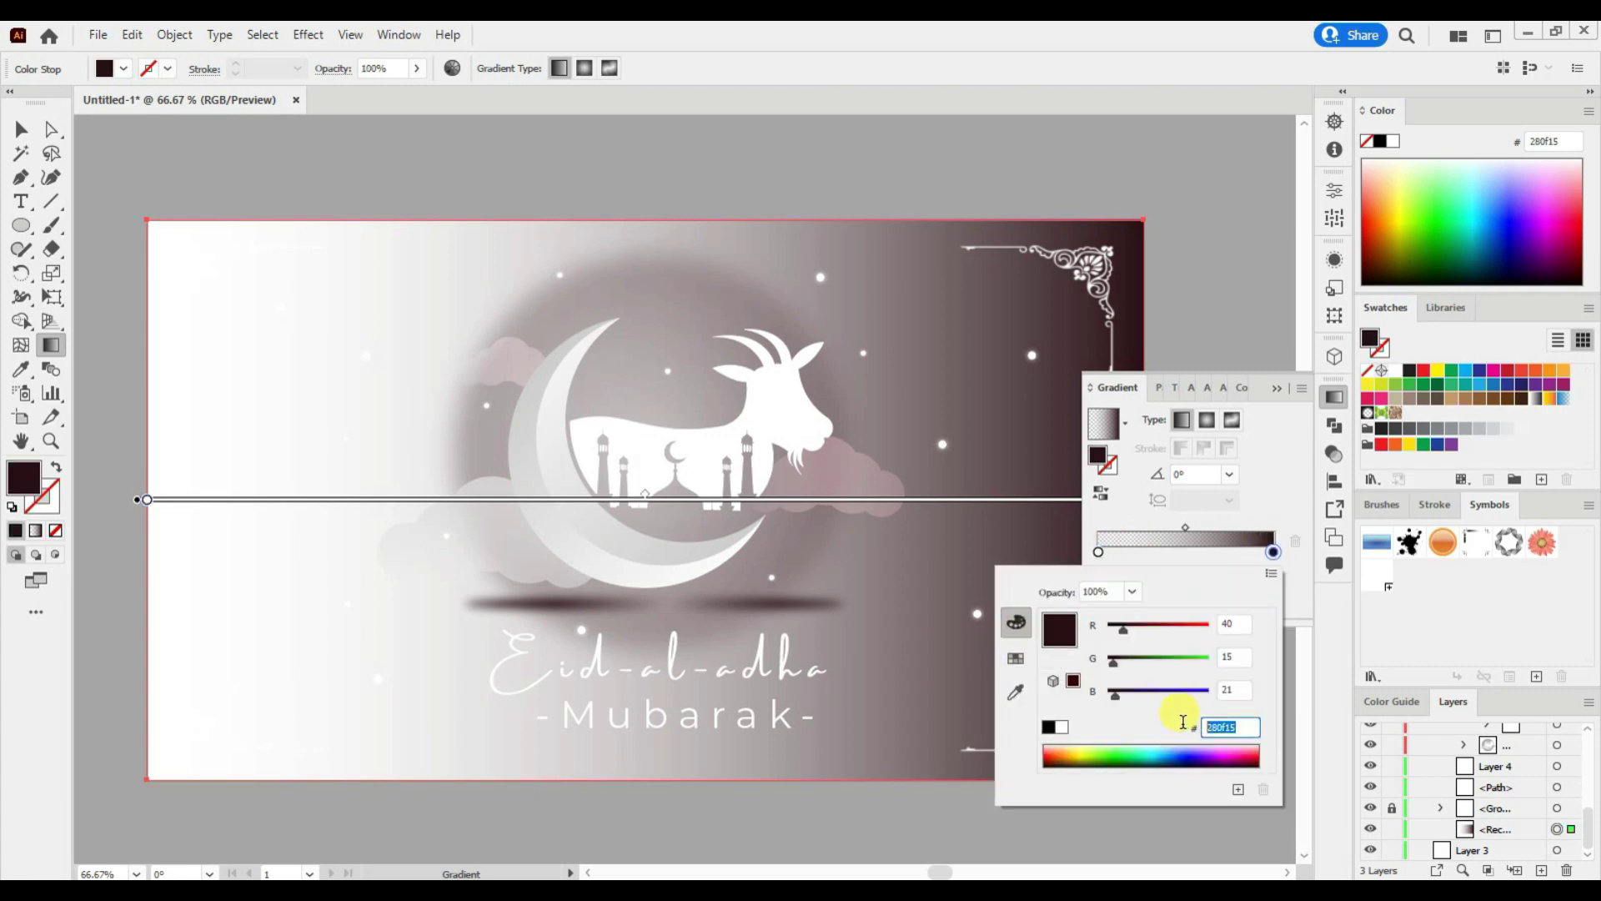
pyautogui.click(1099, 552)
pyautogui.doubleClick(1098, 552)
pyautogui.click(1178, 745)
pyautogui.press('Return')
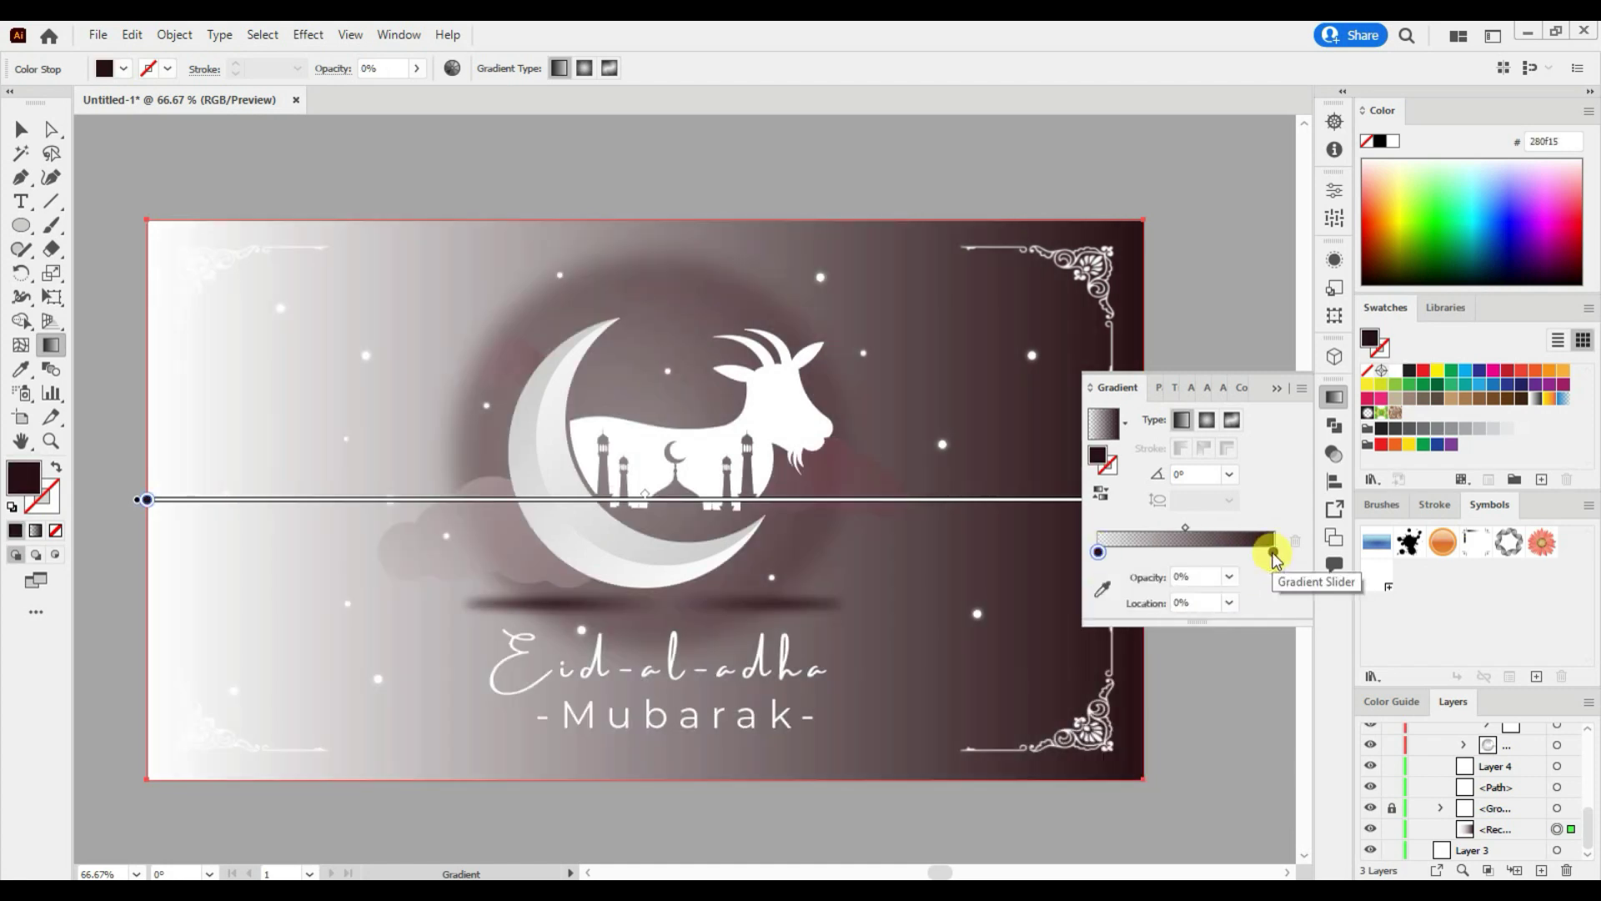
pyautogui.click(1229, 577)
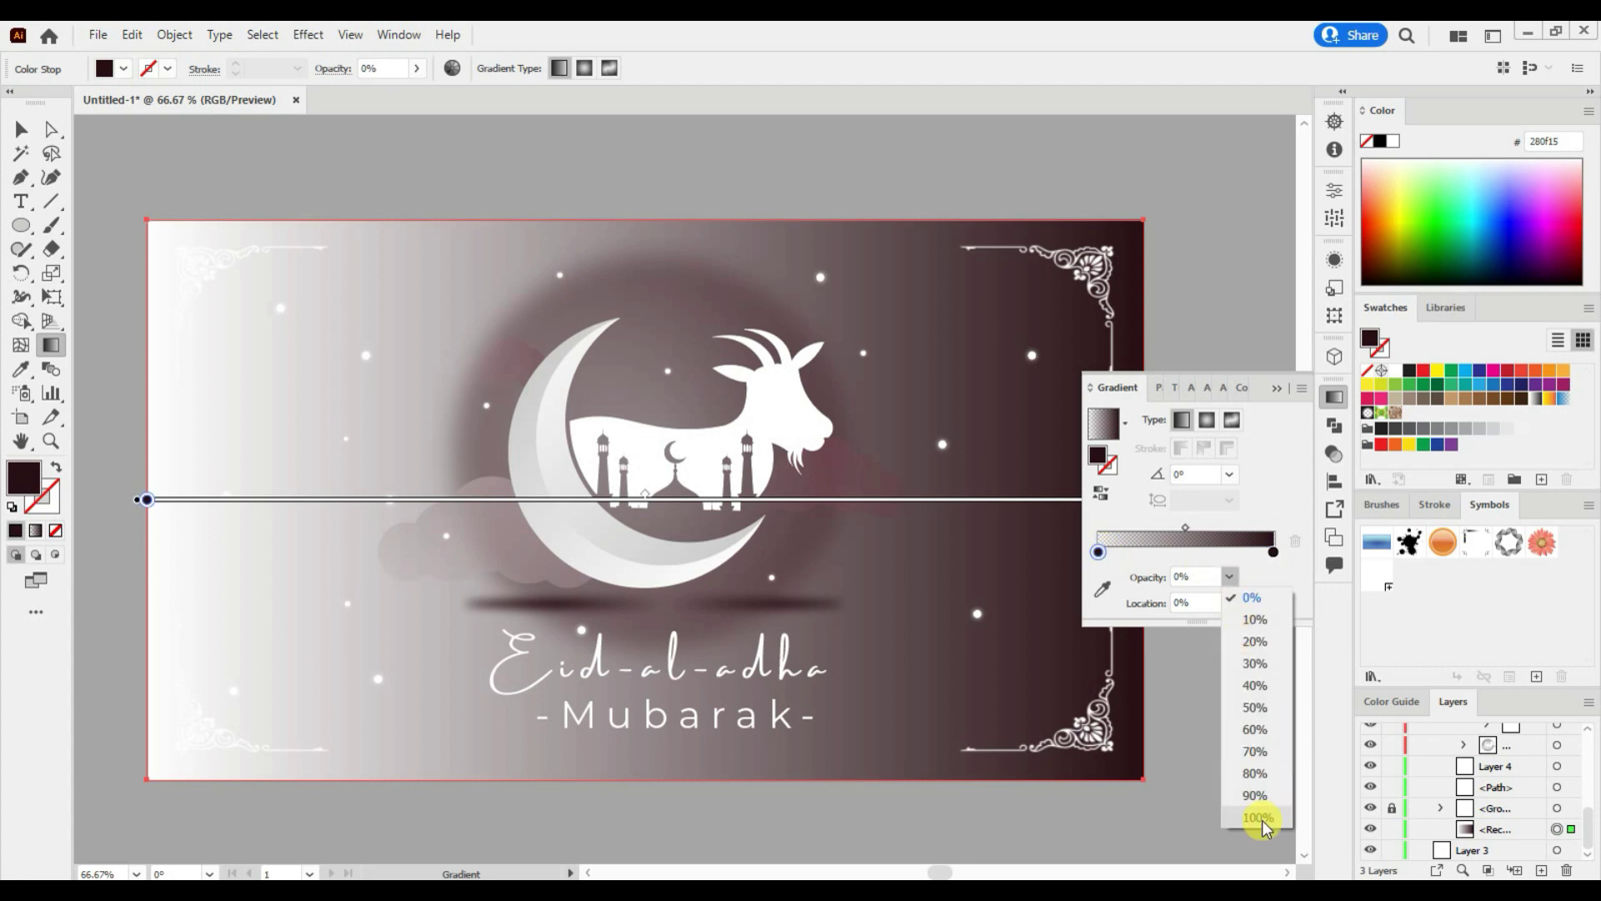
pyautogui.click(1253, 817)
# Step: Raise the left stop's red to 135 and make the background gradient radial with a smaller radius
pyautogui.doubleClick(1272, 553)
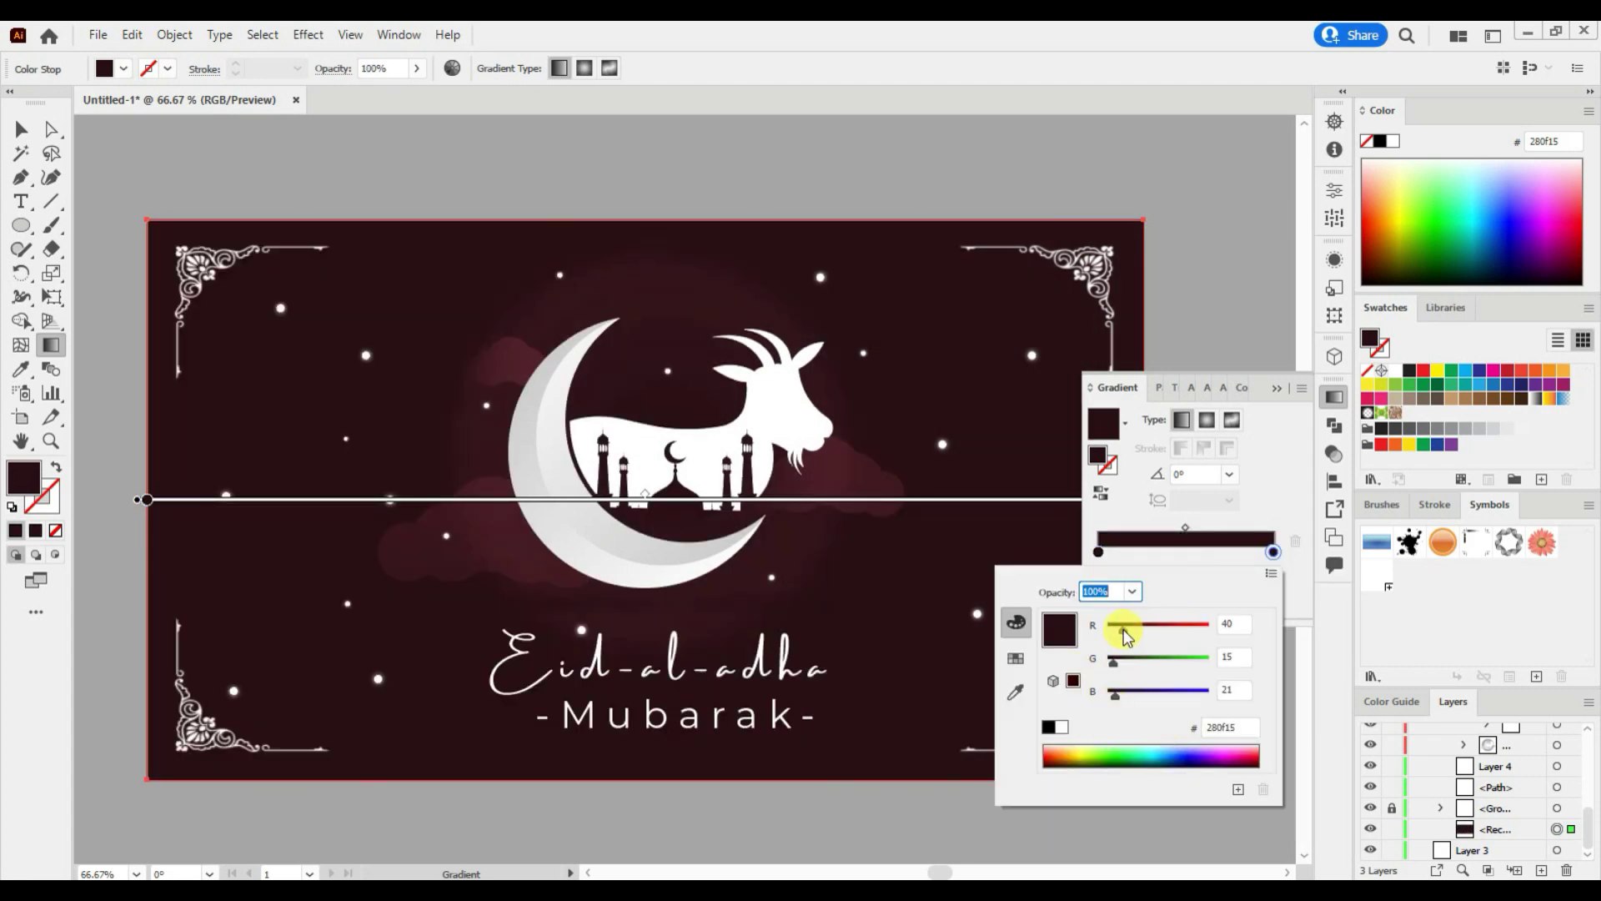
pyautogui.click(1099, 553)
pyautogui.doubleClick(1098, 553)
pyautogui.moveTo(1123, 625); pyautogui.dragTo(1159, 629)
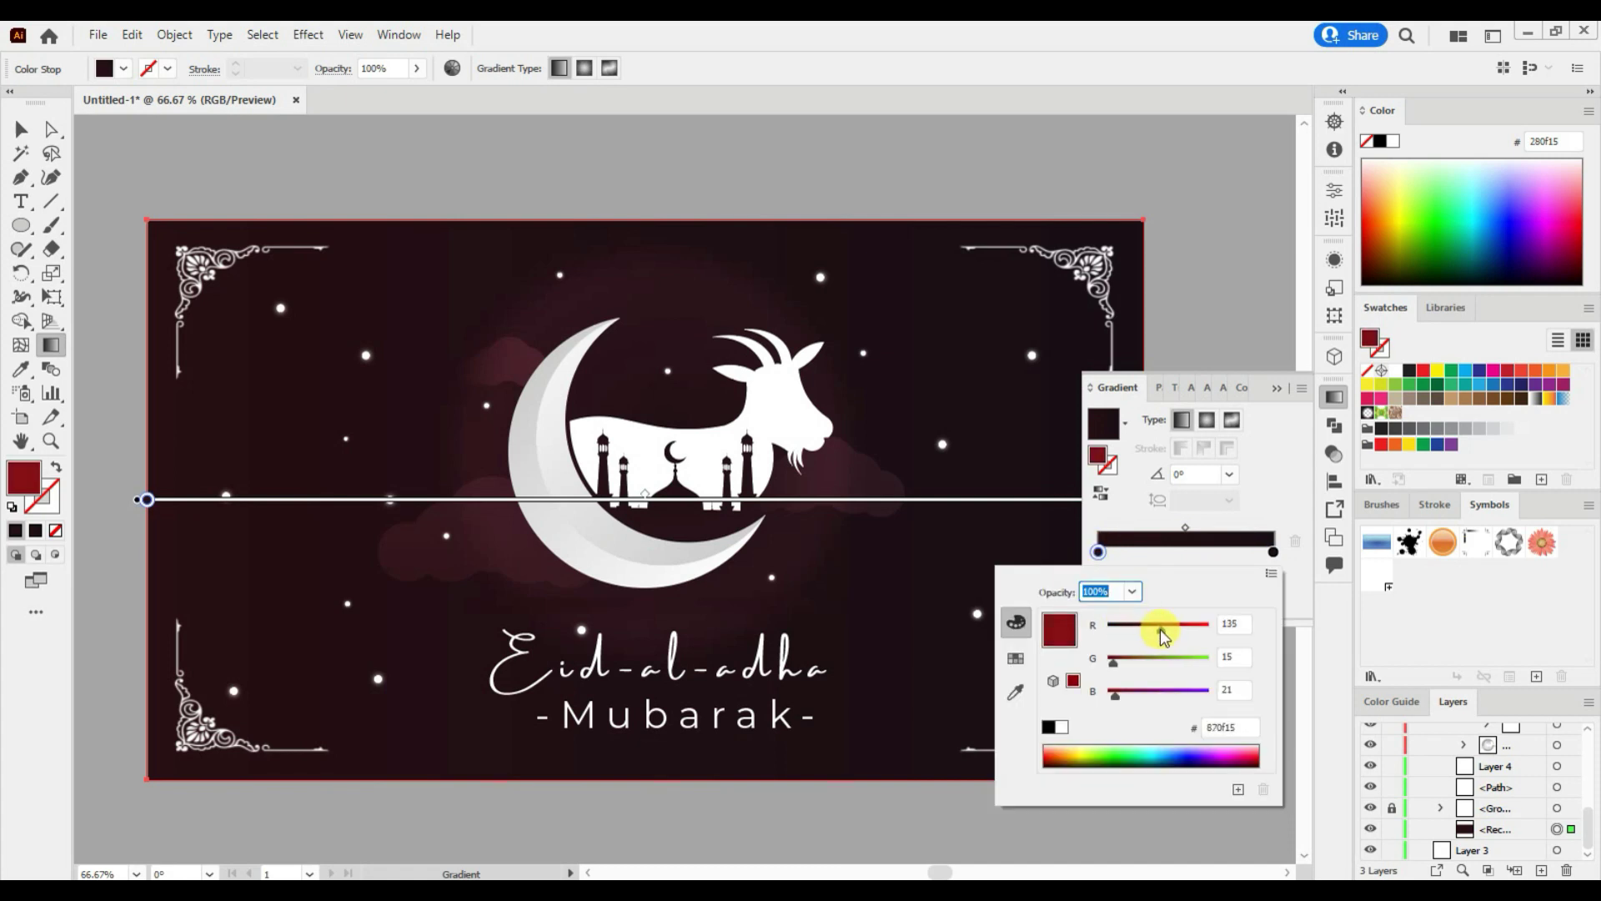
pyautogui.click(1207, 420)
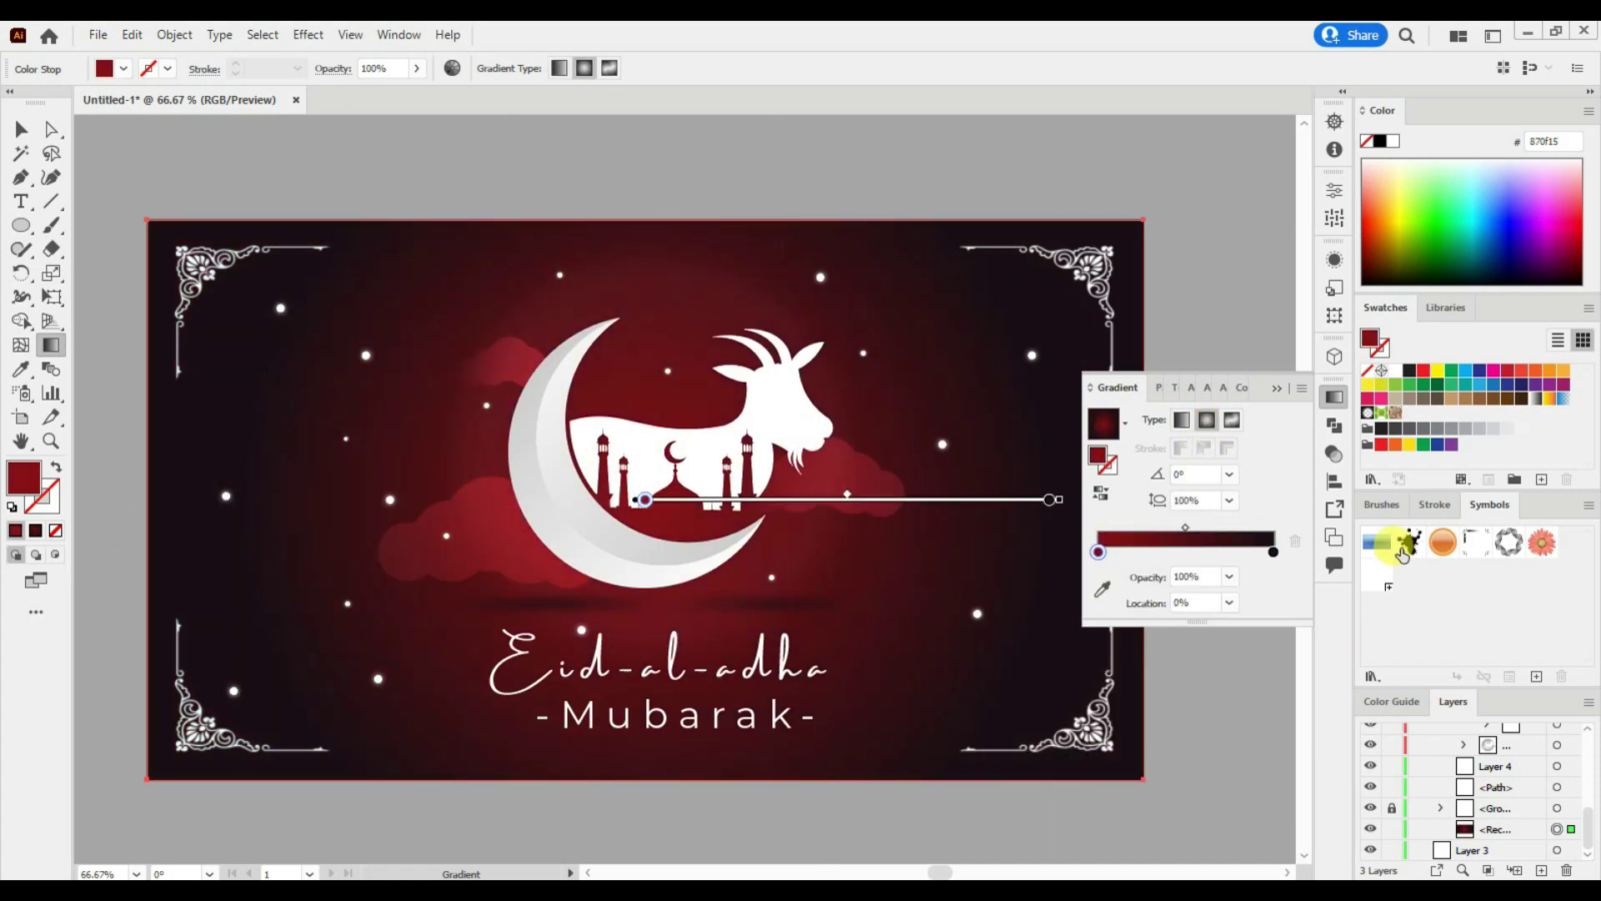
pyautogui.click(1041, 499)
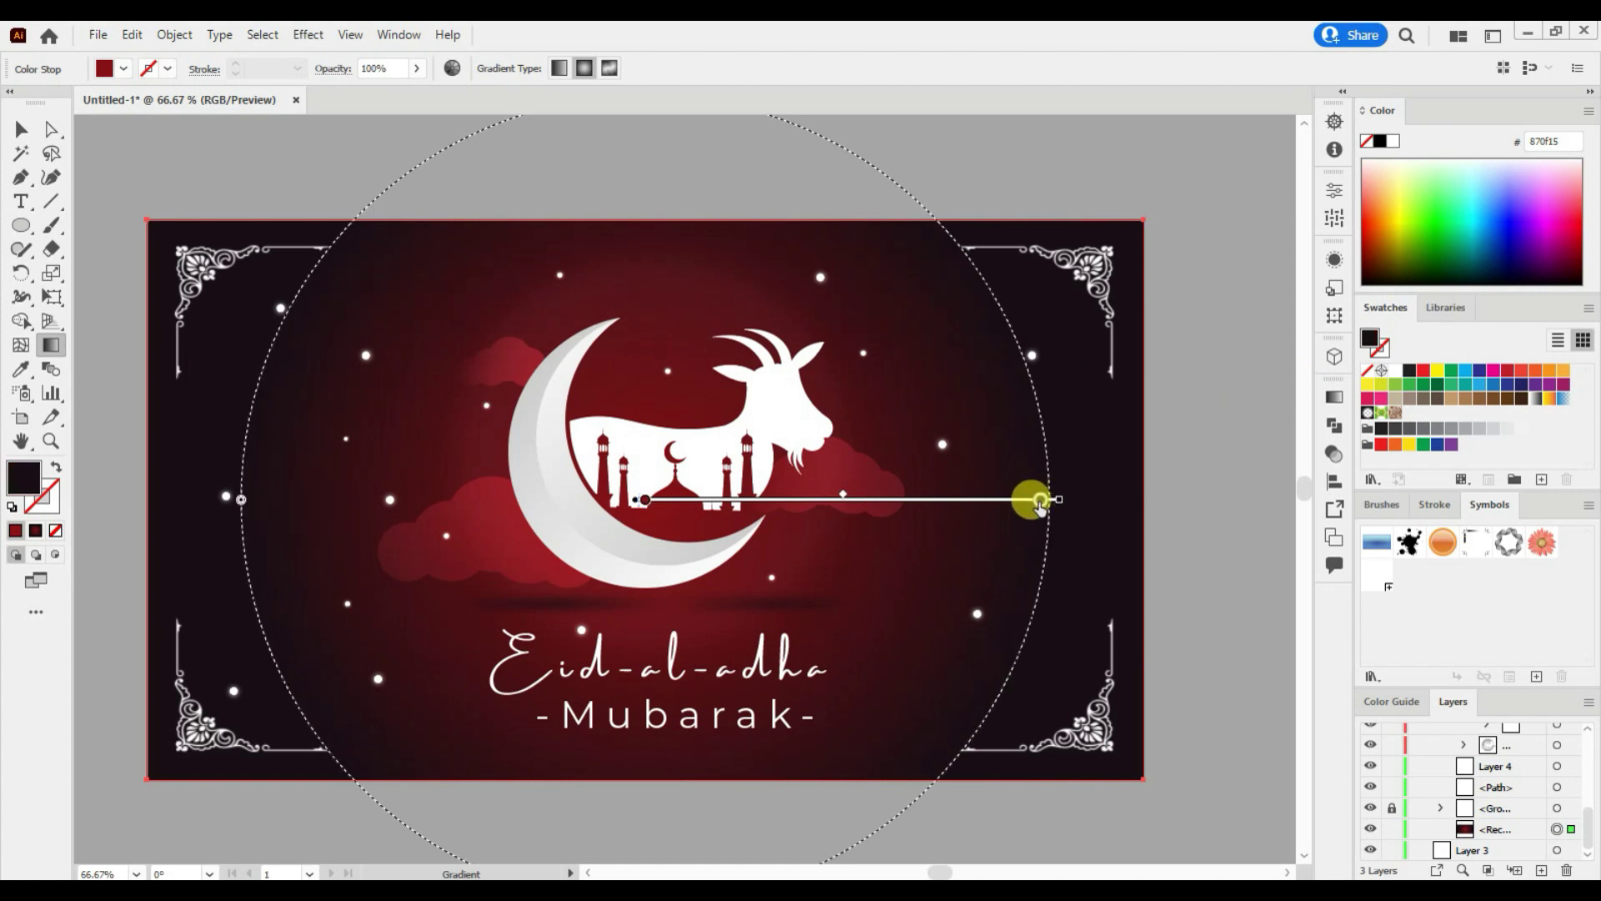
pyautogui.moveTo(1038, 504); pyautogui.dragTo(1036, 504)
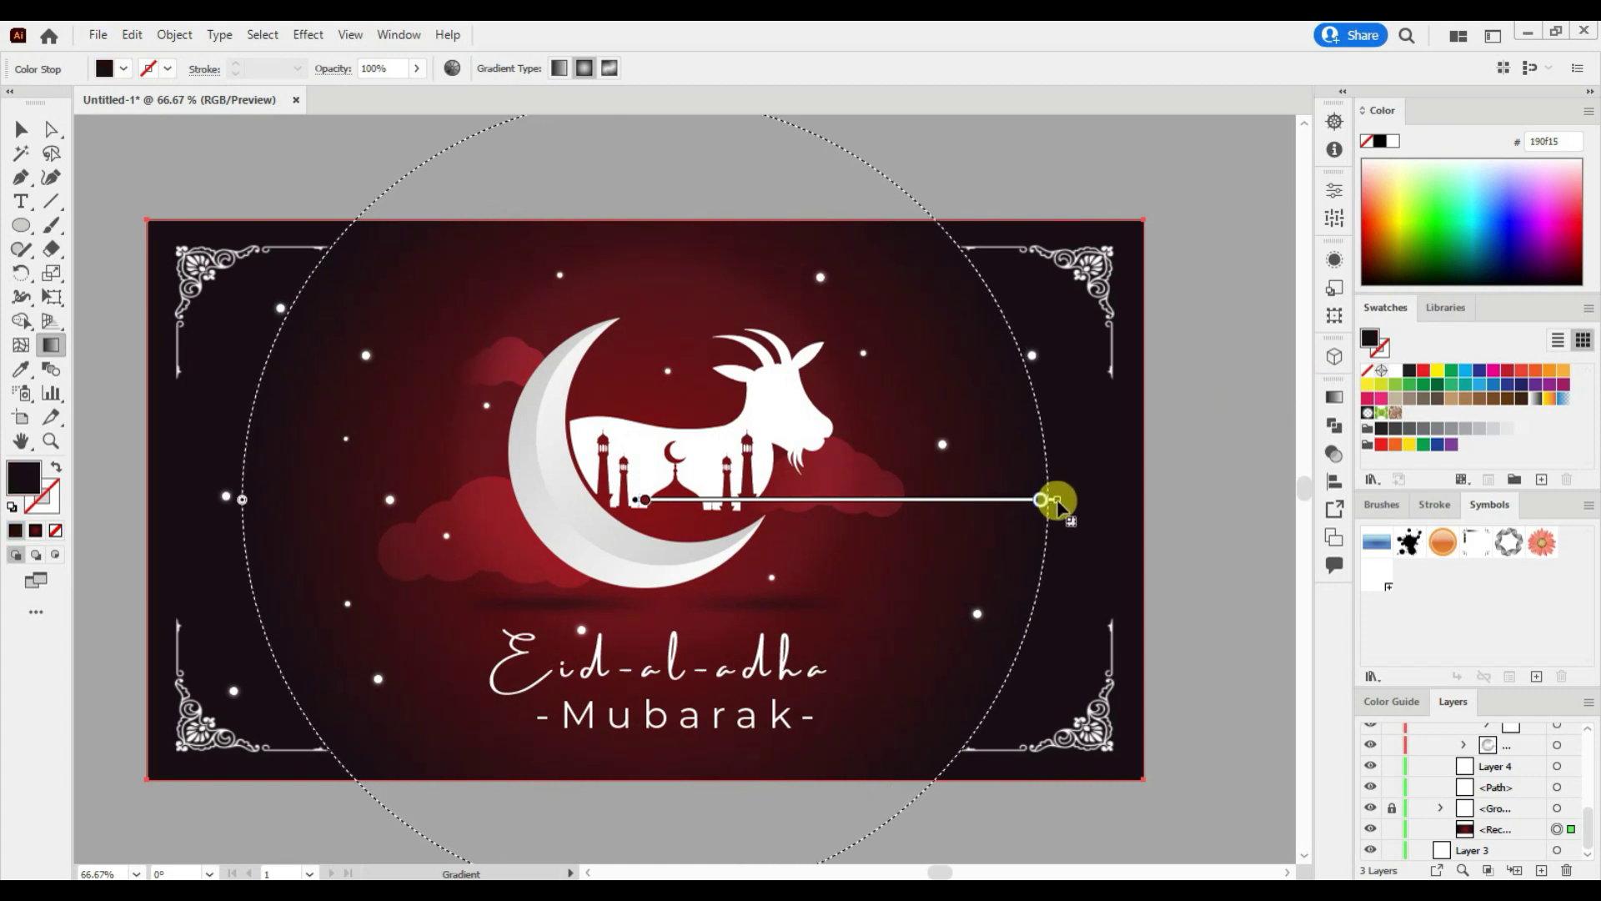
# Step: Replace the old ellipse with a new flat, dark-filled ellipse beneath the crescent
pyautogui.click(27, 131)
pyautogui.click(763, 557)
pyautogui.press('Delete')
pyautogui.press('l')
pyautogui.moveTo(557, 595)
pyautogui.mouseDown()
pyautogui.moveTo(782, 609)
pyautogui.moveTo(661, 613)
pyautogui.mouseUp()
pyautogui.click(1409, 370)
pyautogui.click(21, 129)
# Step: Stretch the shadow ellipse with Free Transform and move it under the moon
pyautogui.click(985, 738)
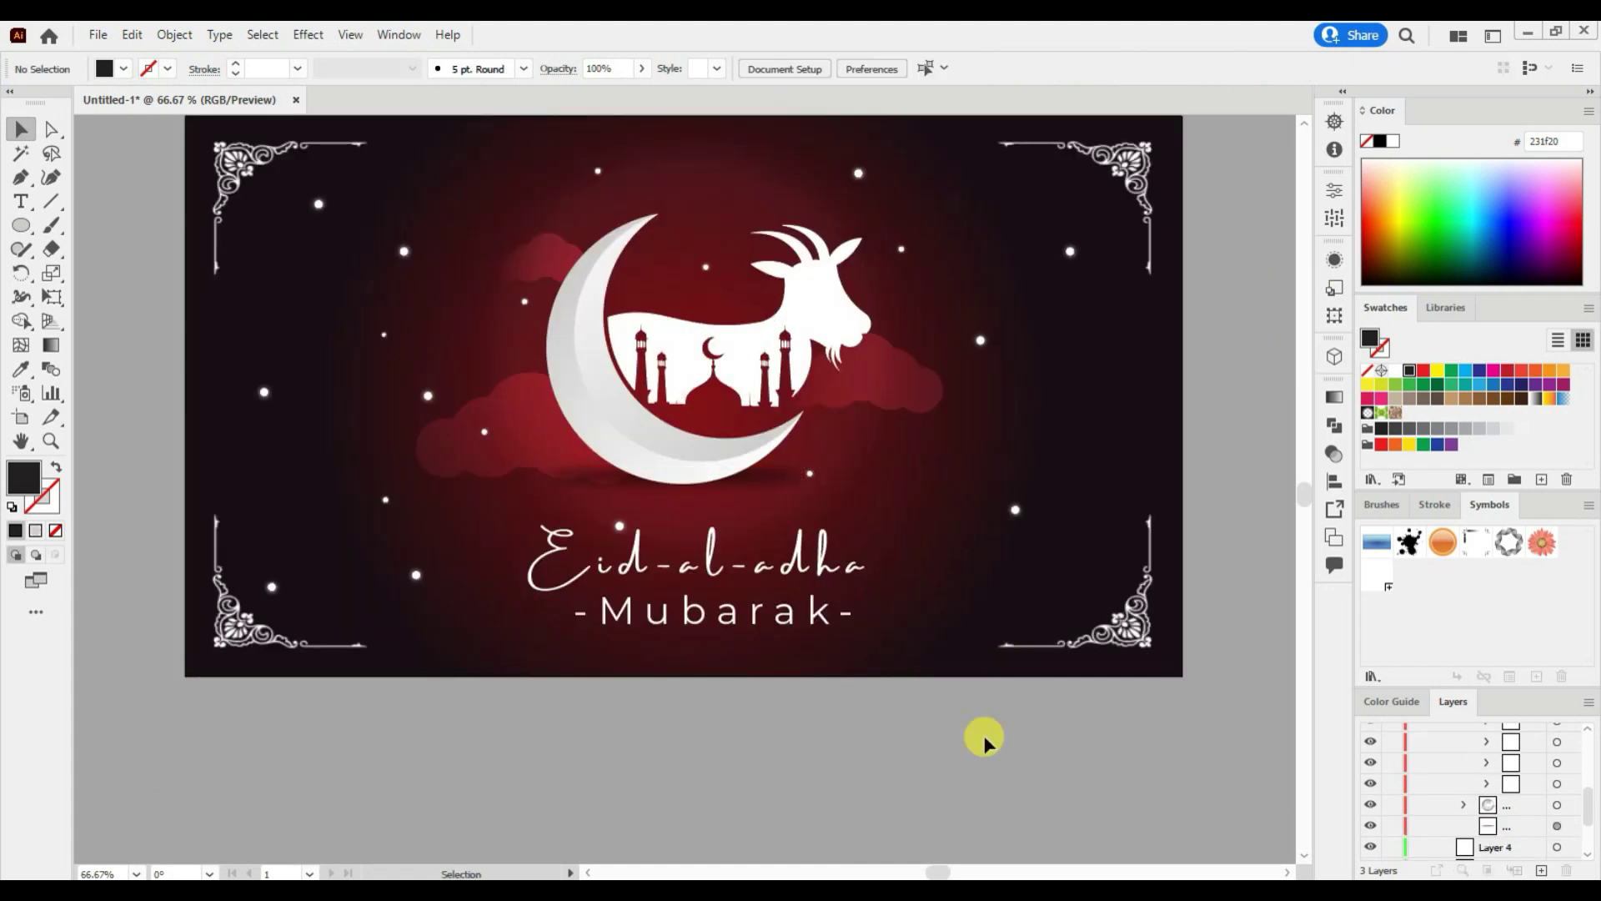
pyautogui.click(1557, 825)
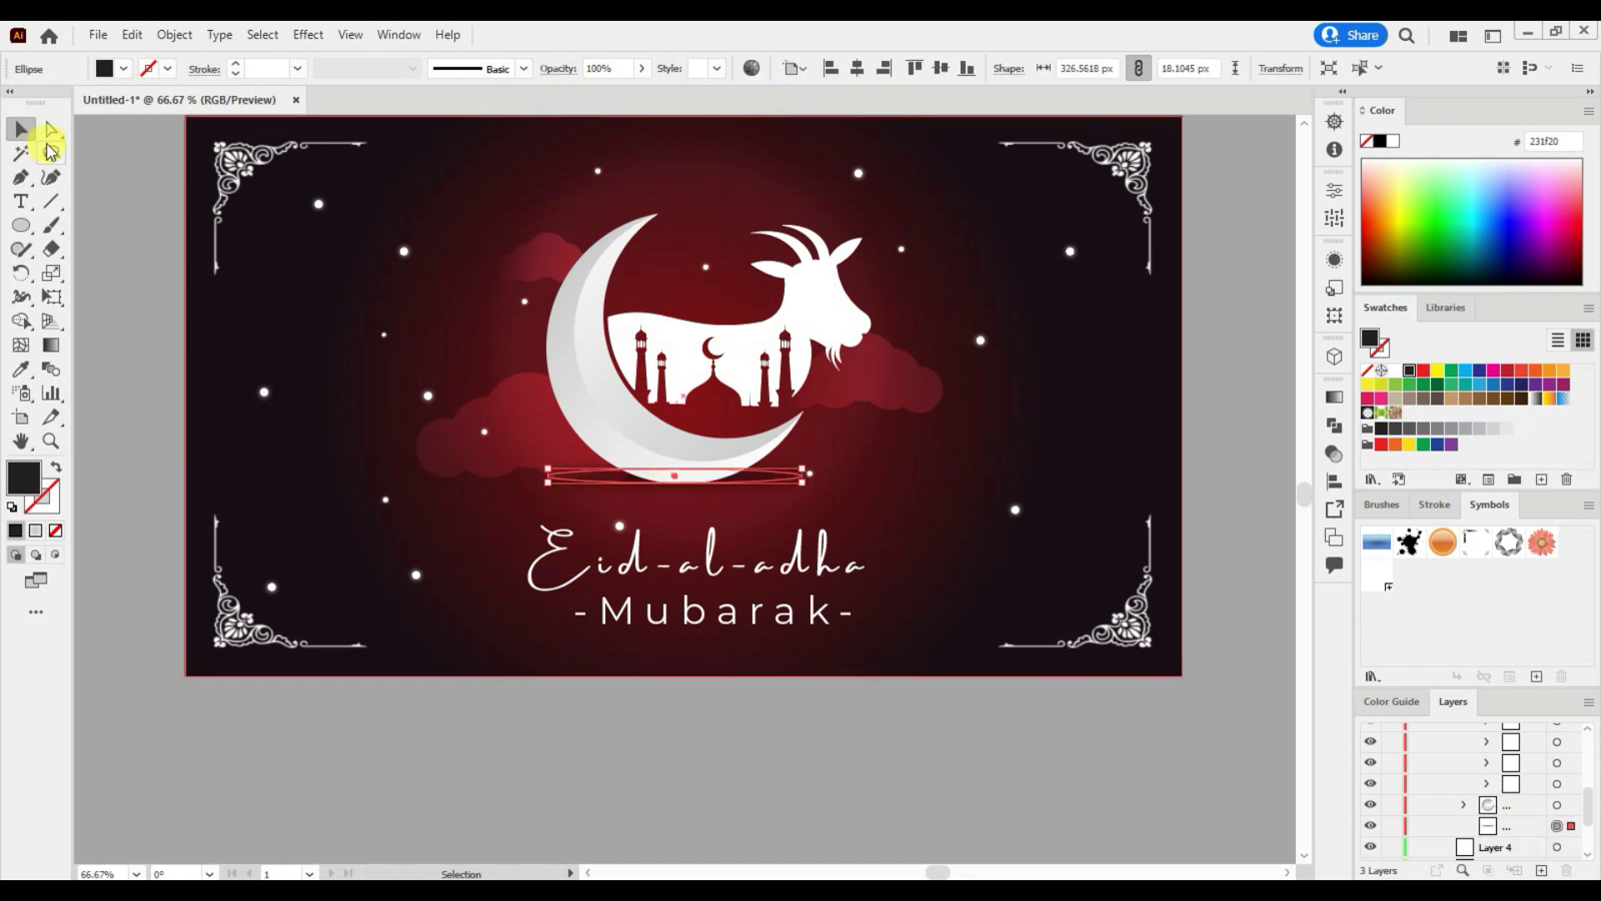
pyautogui.click(51, 296)
pyautogui.moveTo(674, 469); pyautogui.dragTo(667, 464)
pyautogui.moveTo(800, 481); pyautogui.dragTo(757, 502)
pyautogui.click(22, 129)
pyautogui.click(809, 769)
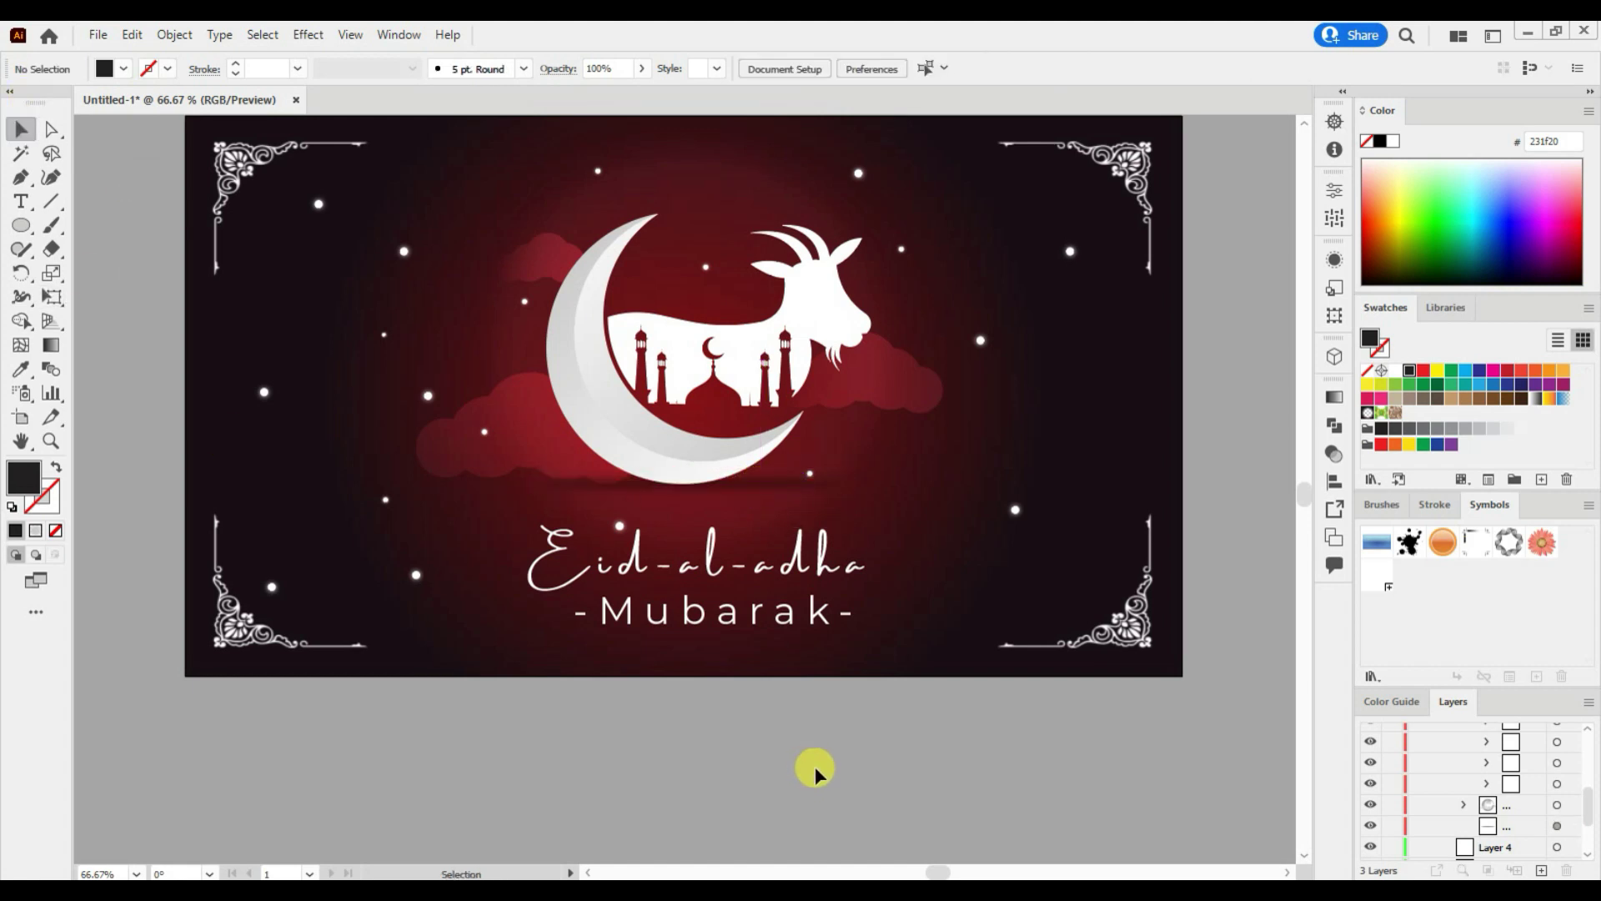
# Step: Squash the shadow ellipse into a thin sliver
pyautogui.click(1556, 824)
pyautogui.click(52, 297)
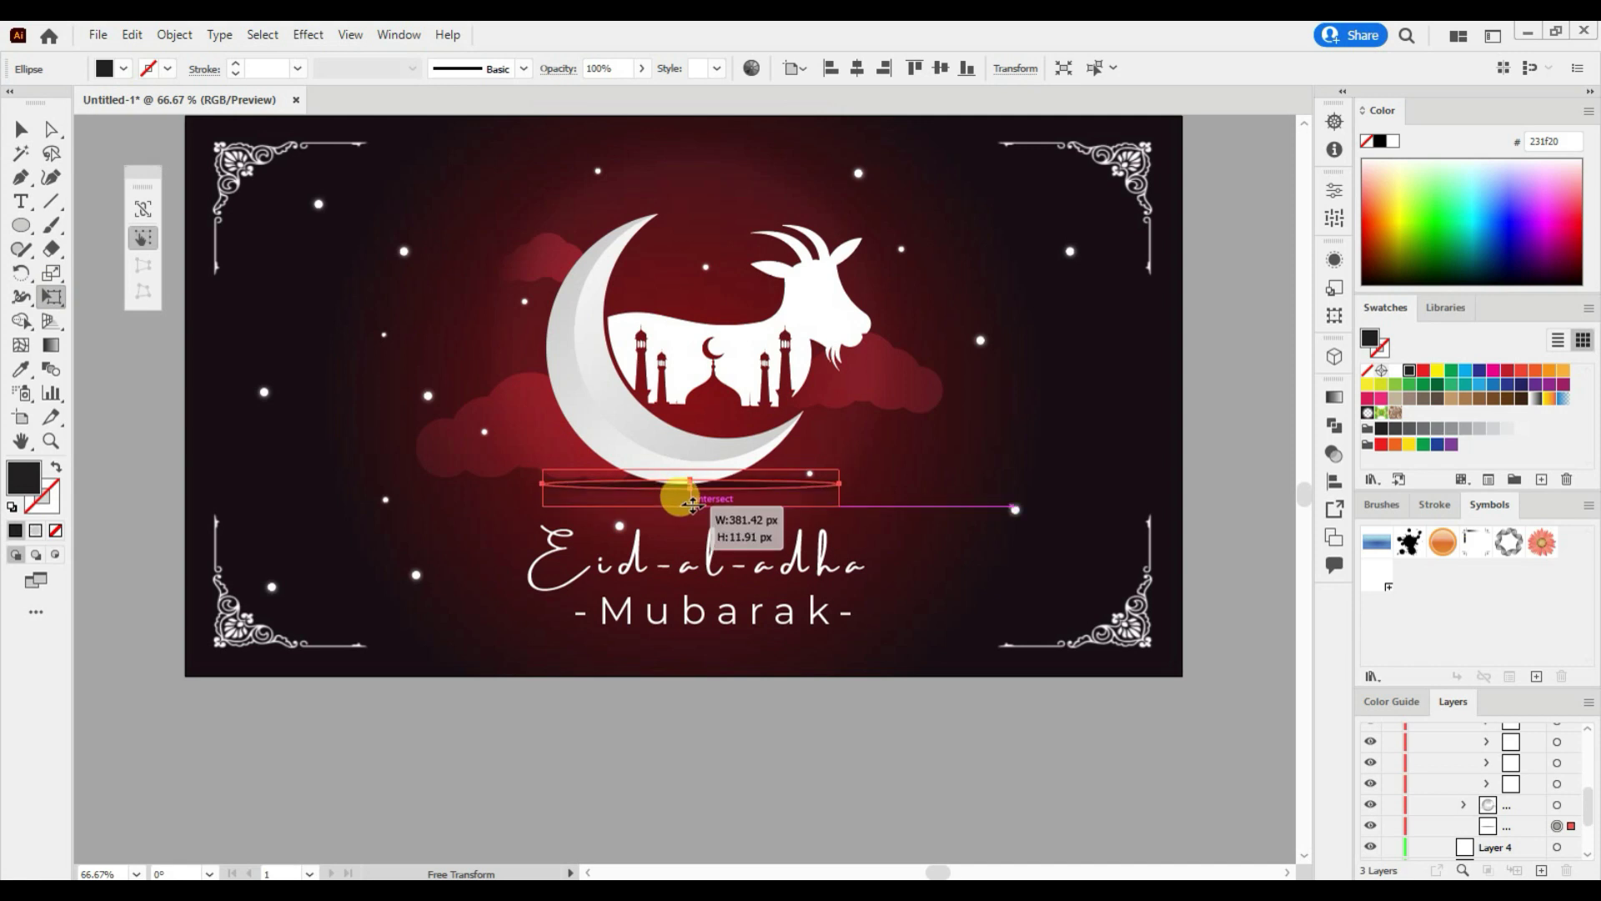
pyautogui.moveTo(692, 497); pyautogui.dragTo(691, 489)
pyautogui.press('v')
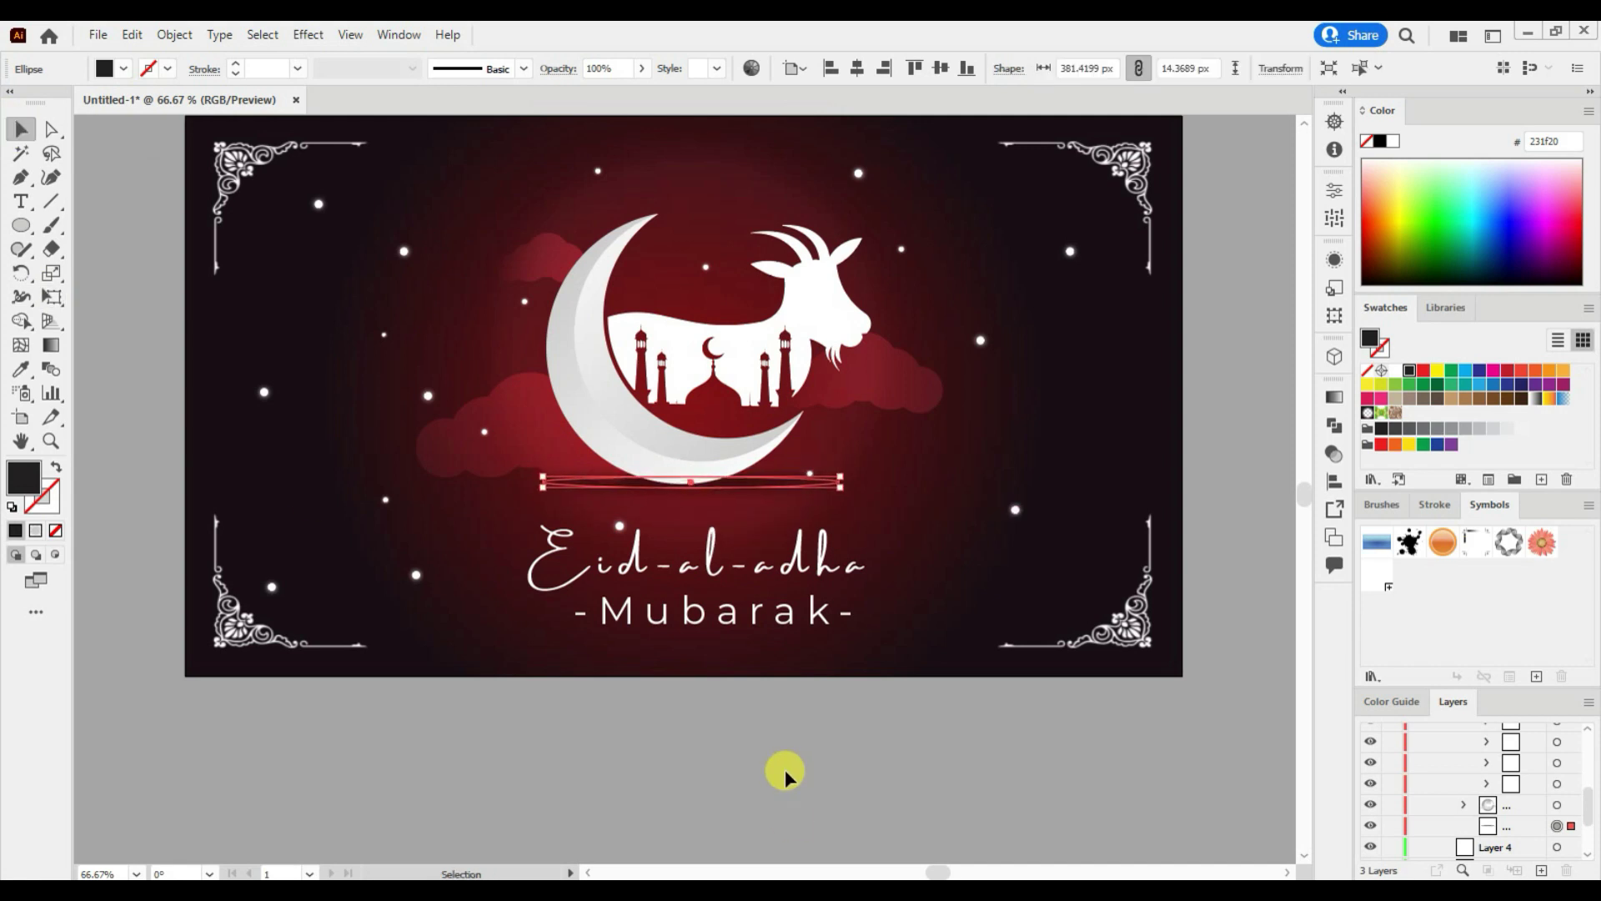
pyautogui.click(784, 769)
pyautogui.click(1556, 824)
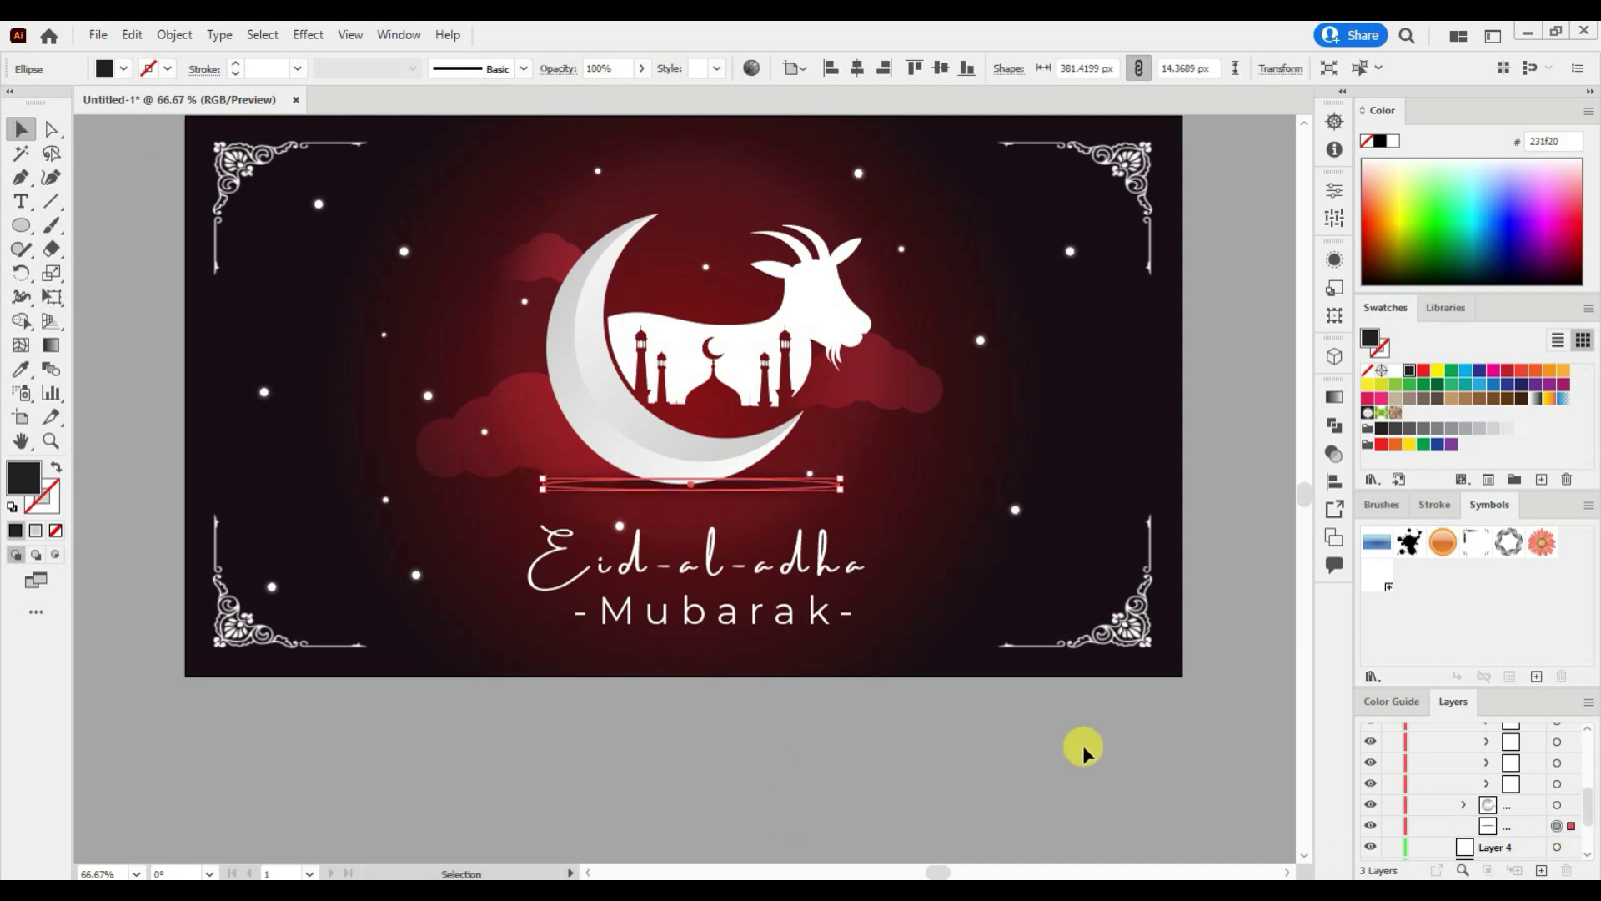
pyautogui.click(1038, 723)
# Step: Zoom out and widen the shadow ellipse beneath the moon
pyautogui.hotkey('ctrl', '-')
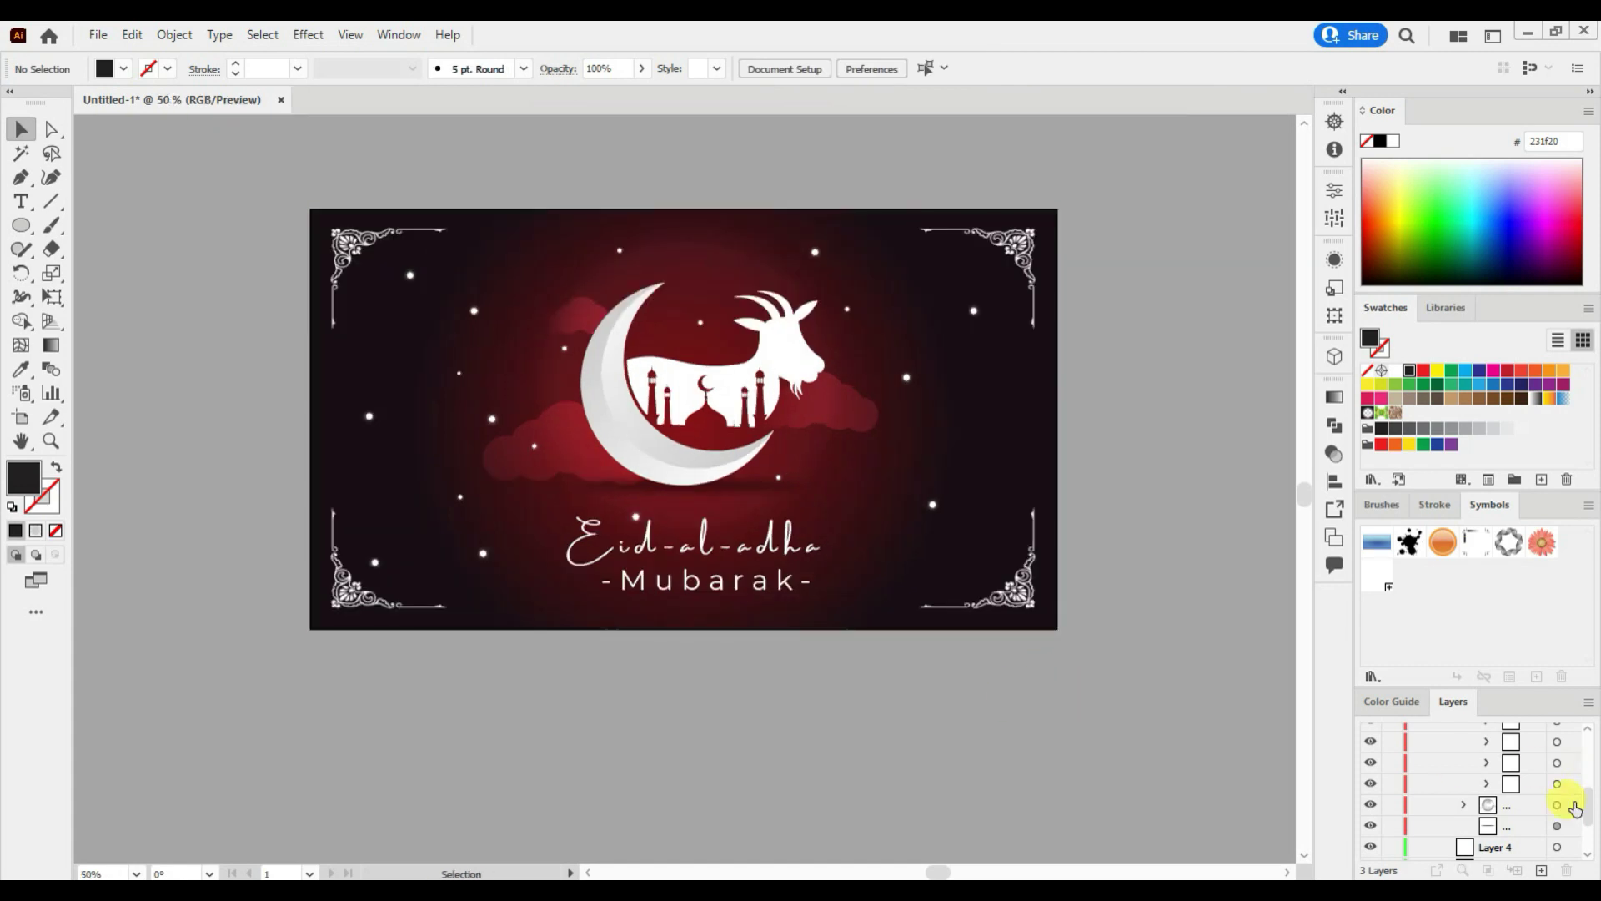
pyautogui.click(1556, 825)
pyautogui.press('e')
pyautogui.moveTo(806, 485); pyautogui.dragTo(765, 473)
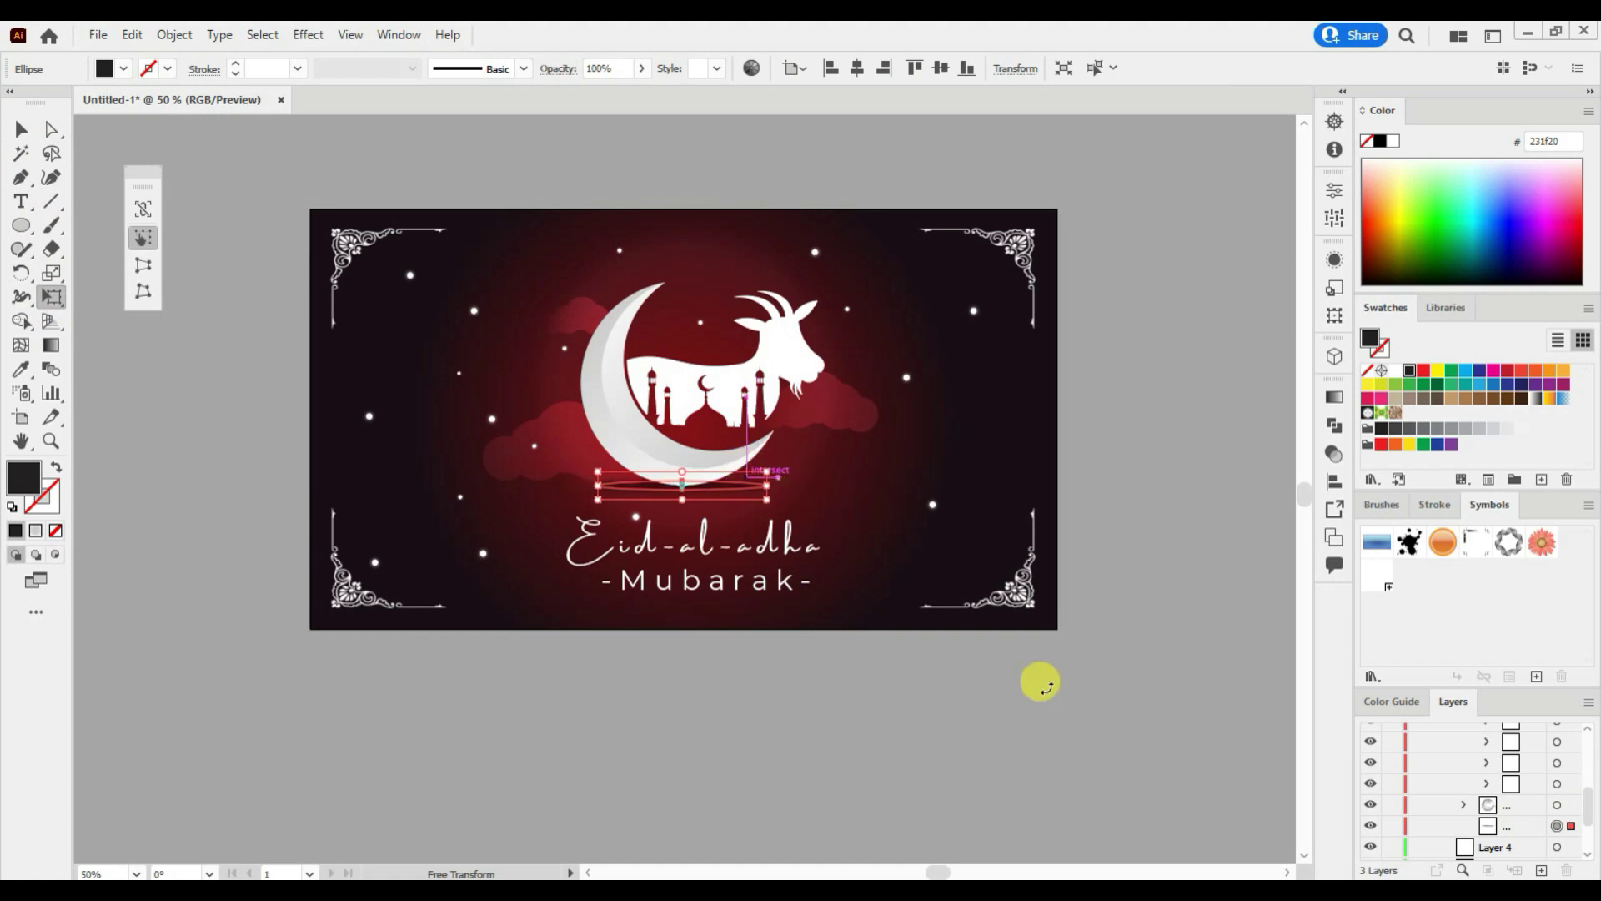
pyautogui.click(21, 128)
pyautogui.click(822, 684)
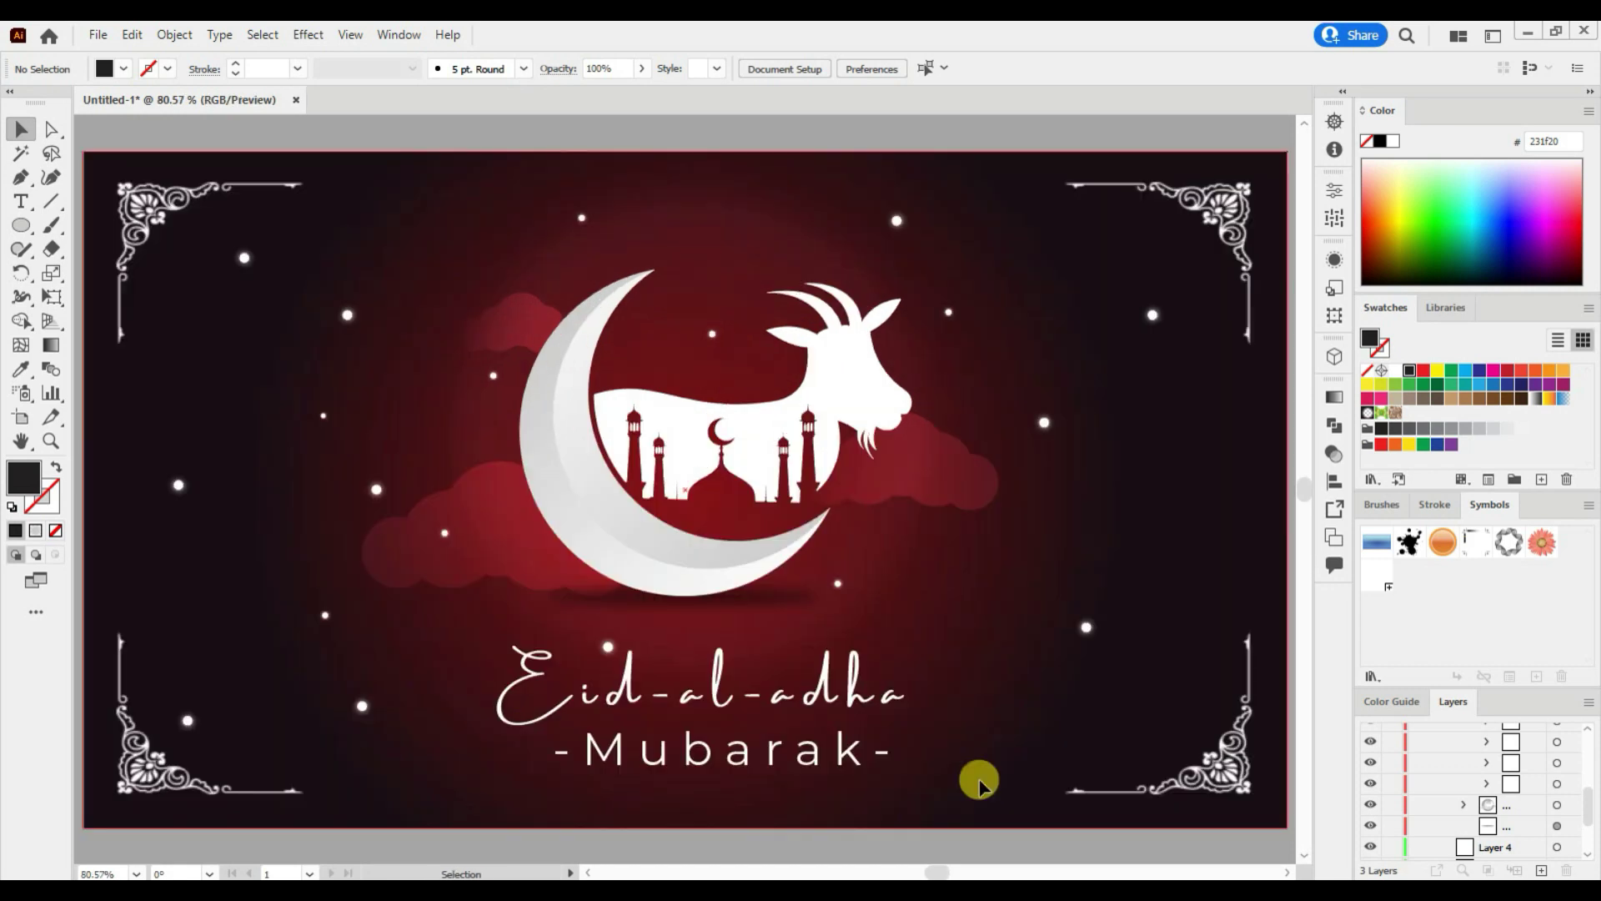
# Step: Ungroup the moon, goat and clouds artwork via Object > Ungroup
pyautogui.click(174, 34)
pyautogui.click(258, 196)
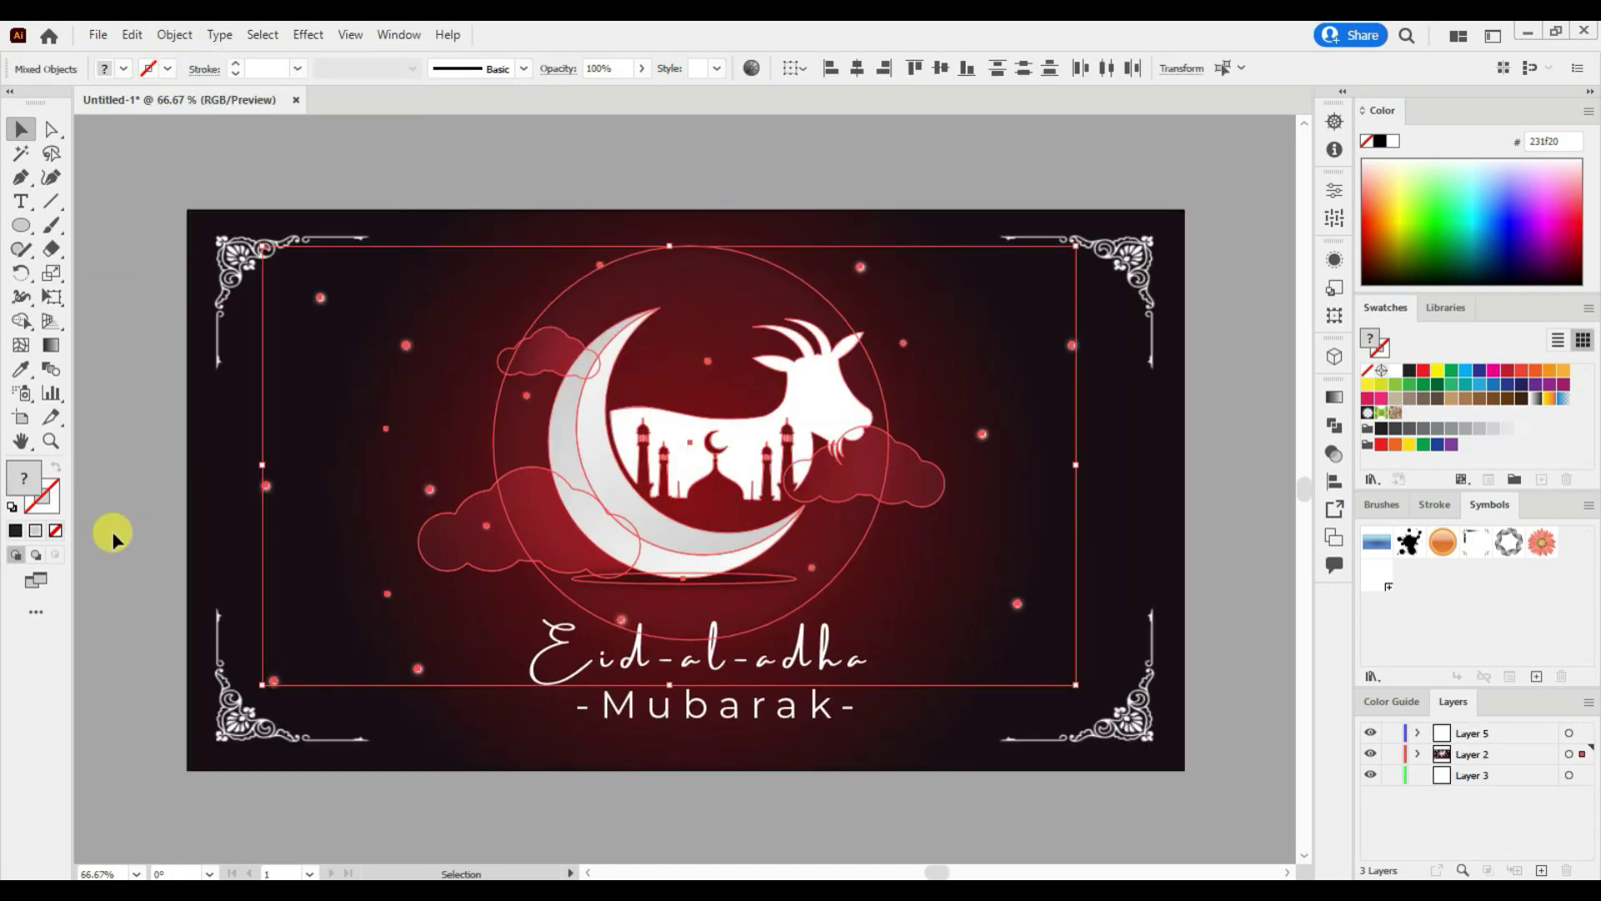
pyautogui.click(220, 34)
# Step: Make the left cloud's gradient start with a fully transparent left stop
pyautogui.click(215, 152)
pyautogui.click(457, 526)
pyautogui.click(50, 344)
pyautogui.click(538, 575)
pyautogui.moveTo(537, 575); pyautogui.dragTo(536, 630)
pyautogui.doubleClick(50, 345)
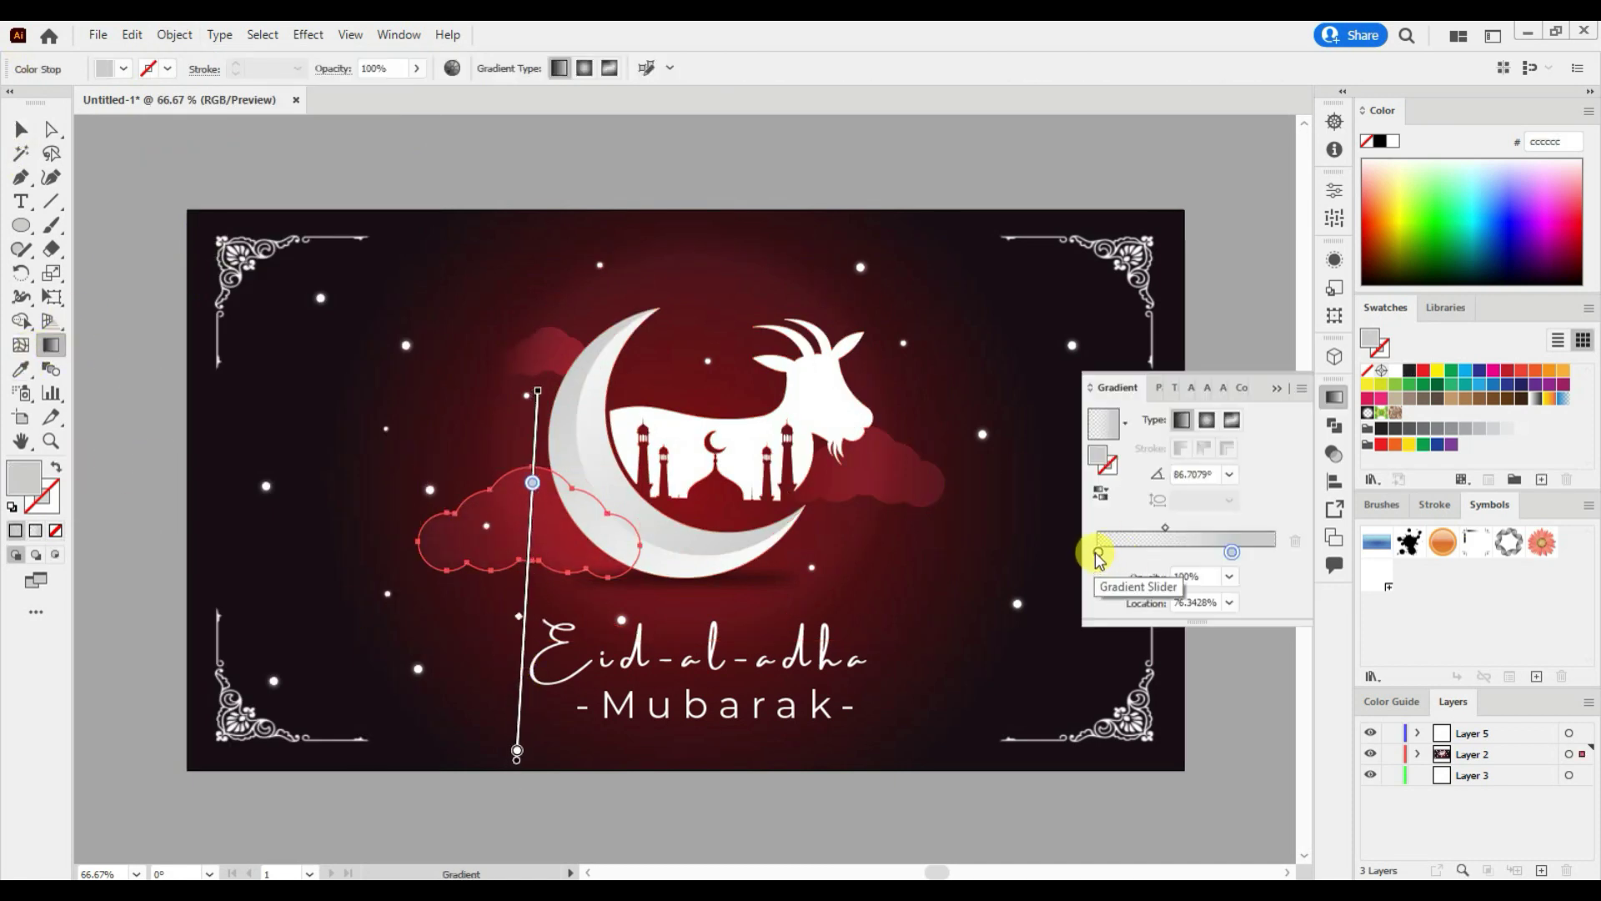
pyautogui.click(1098, 551)
pyautogui.press('v')
# Step: Give the left cloud a near-vertical bottom-to-top fade, right stop at the end
pyautogui.click(529, 525)
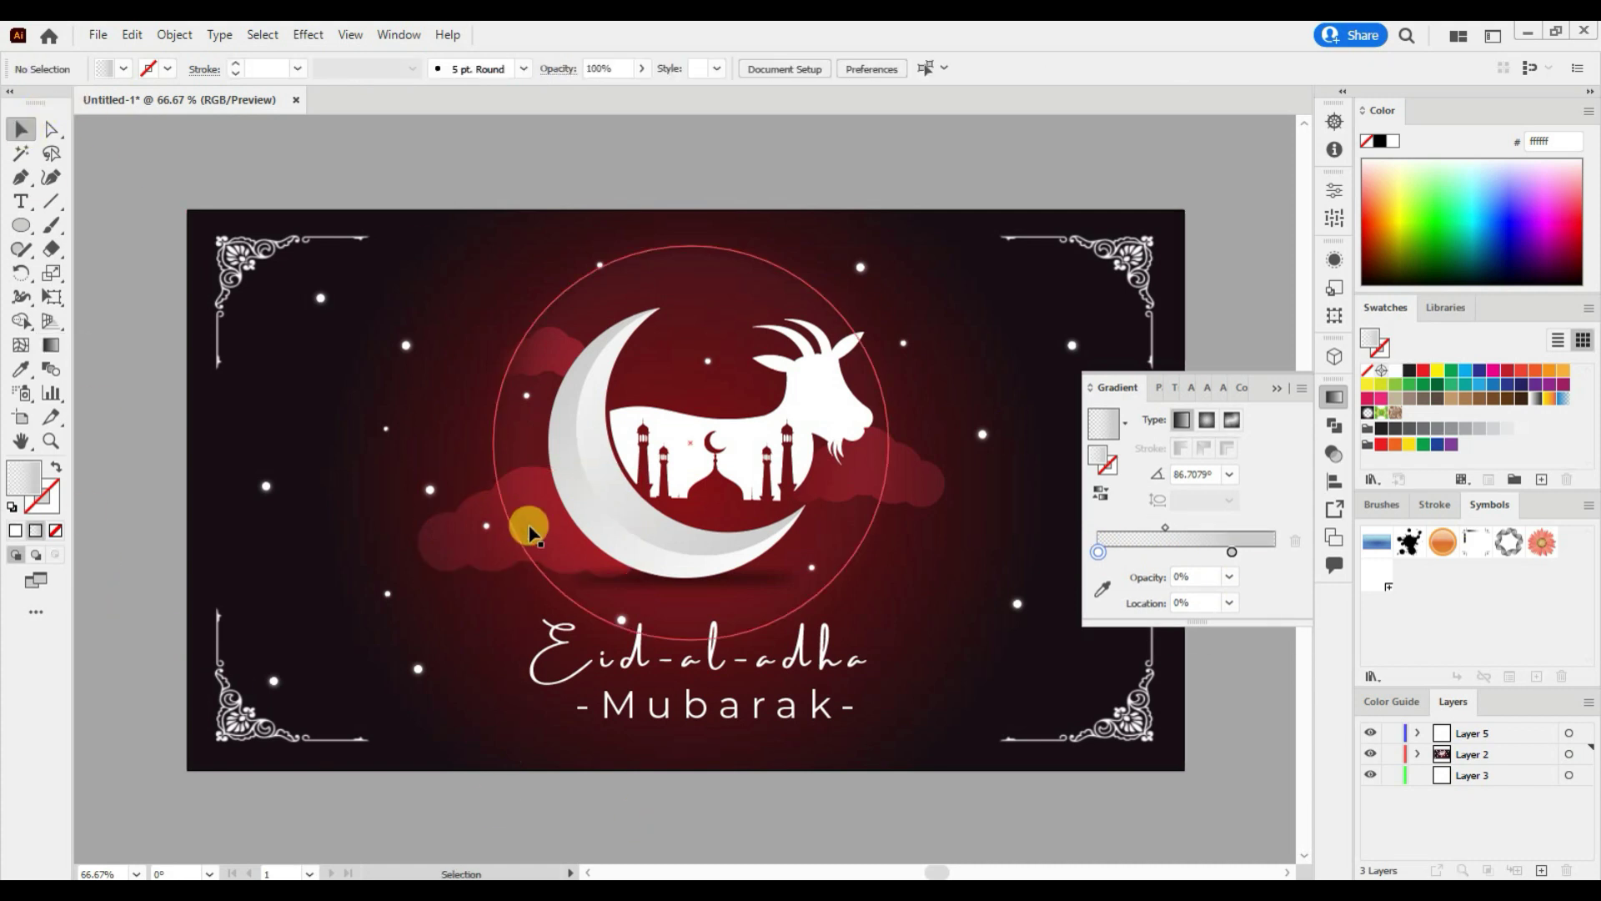
pyautogui.moveTo(1232, 576); pyautogui.dragTo(1279, 577)
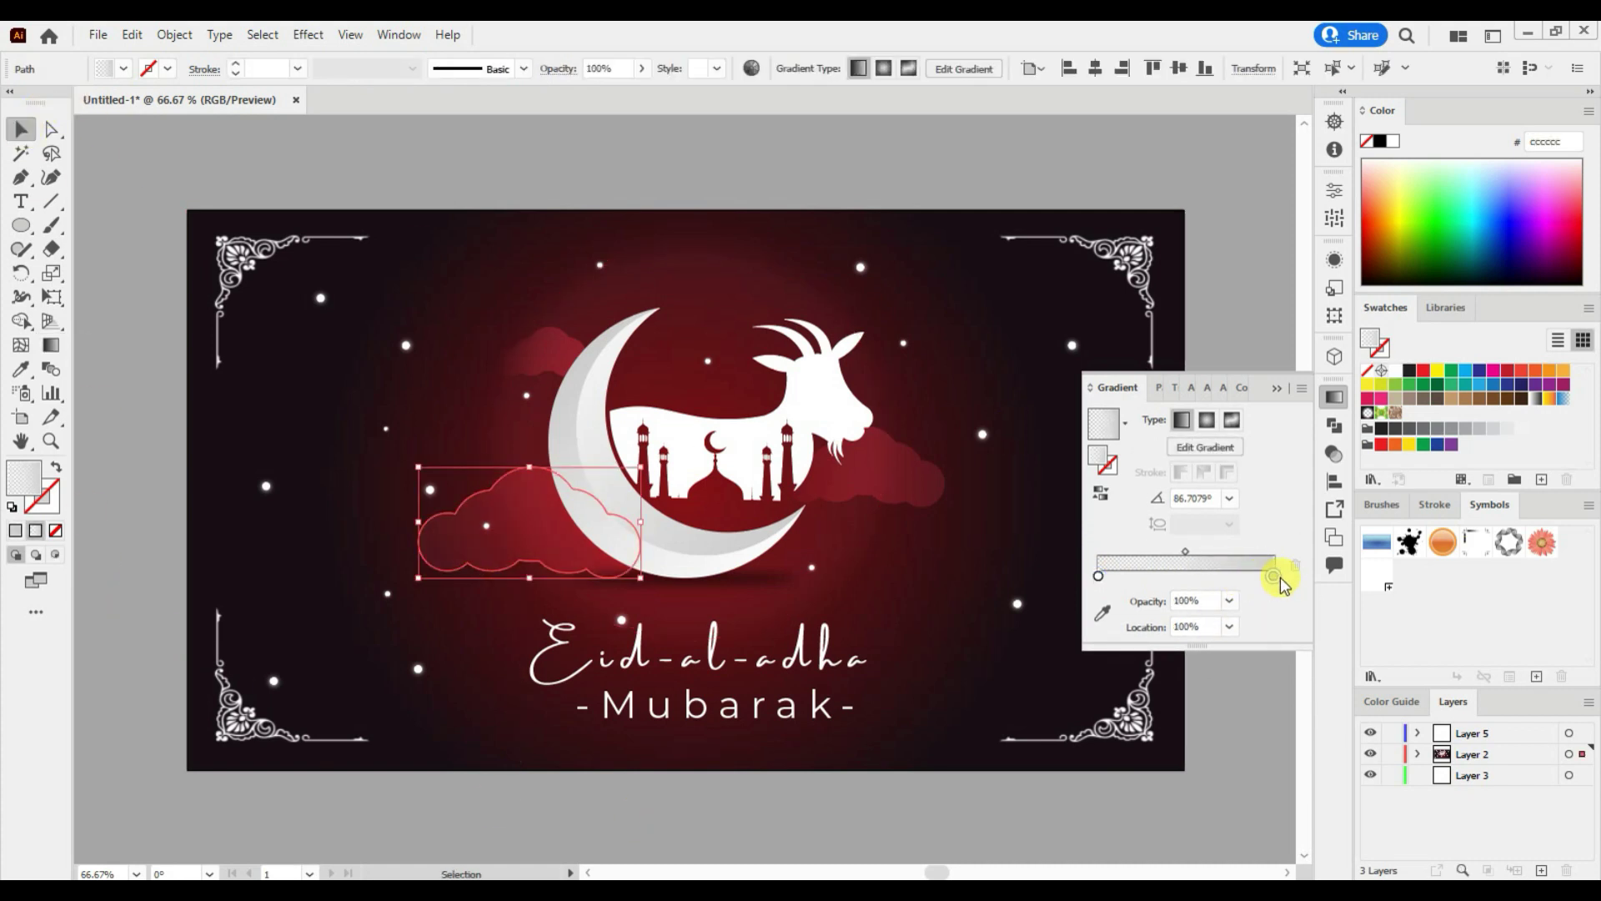
pyautogui.click(50, 344)
pyautogui.moveTo(515, 680); pyautogui.dragTo(529, 484)
pyautogui.moveTo(523, 632); pyautogui.dragTo(535, 445)
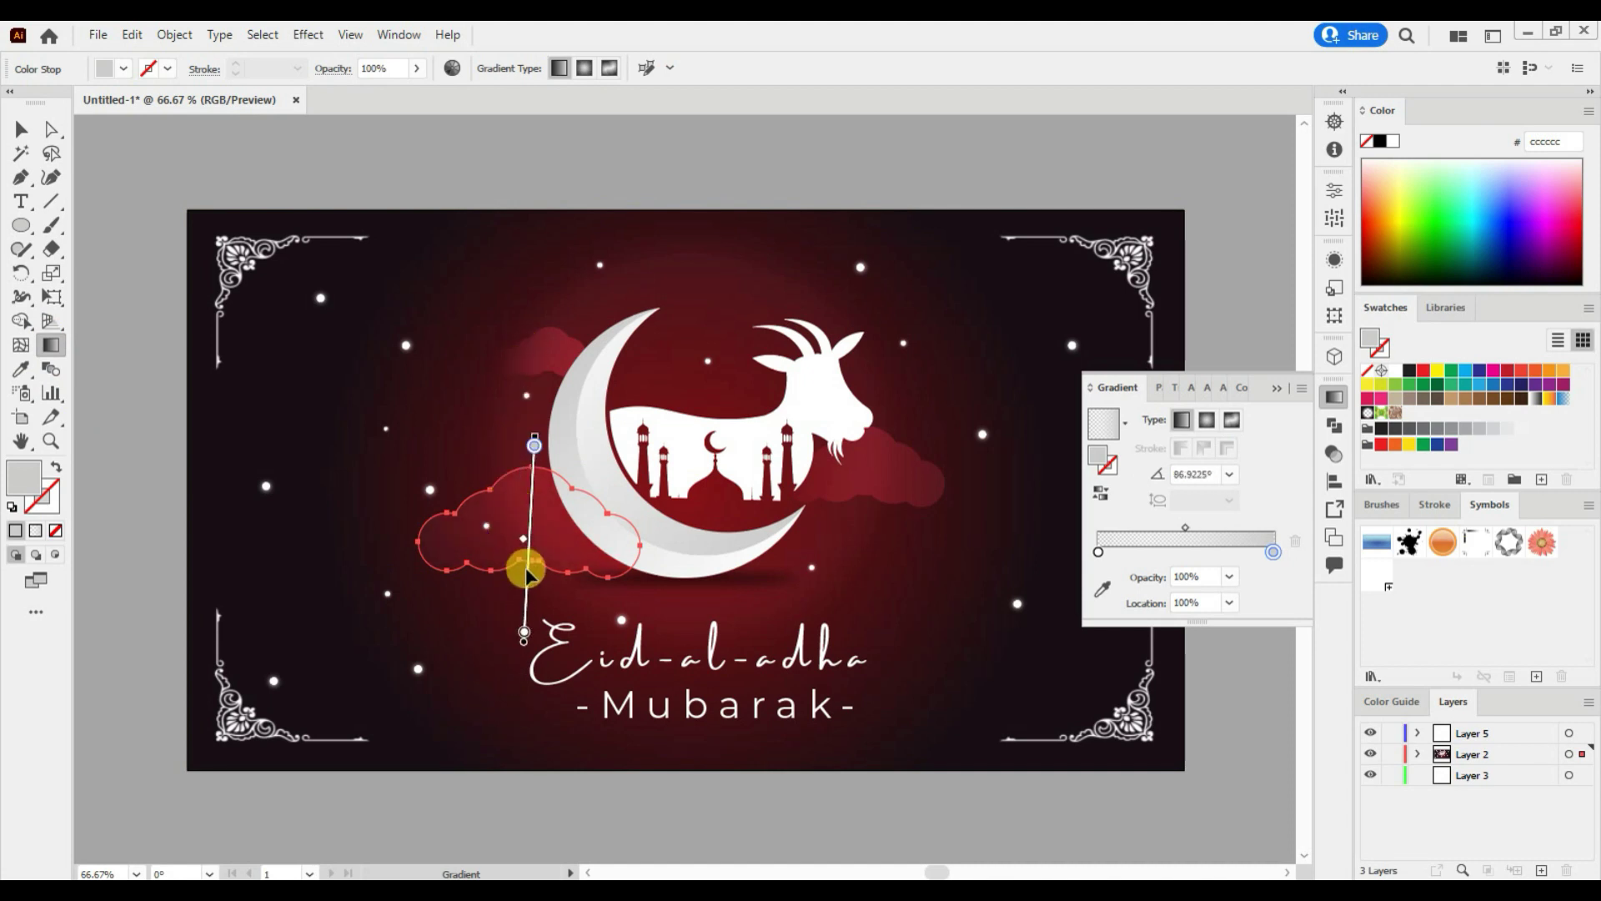
pyautogui.moveTo(525, 571); pyautogui.dragTo(525, 458)
pyautogui.press('v')
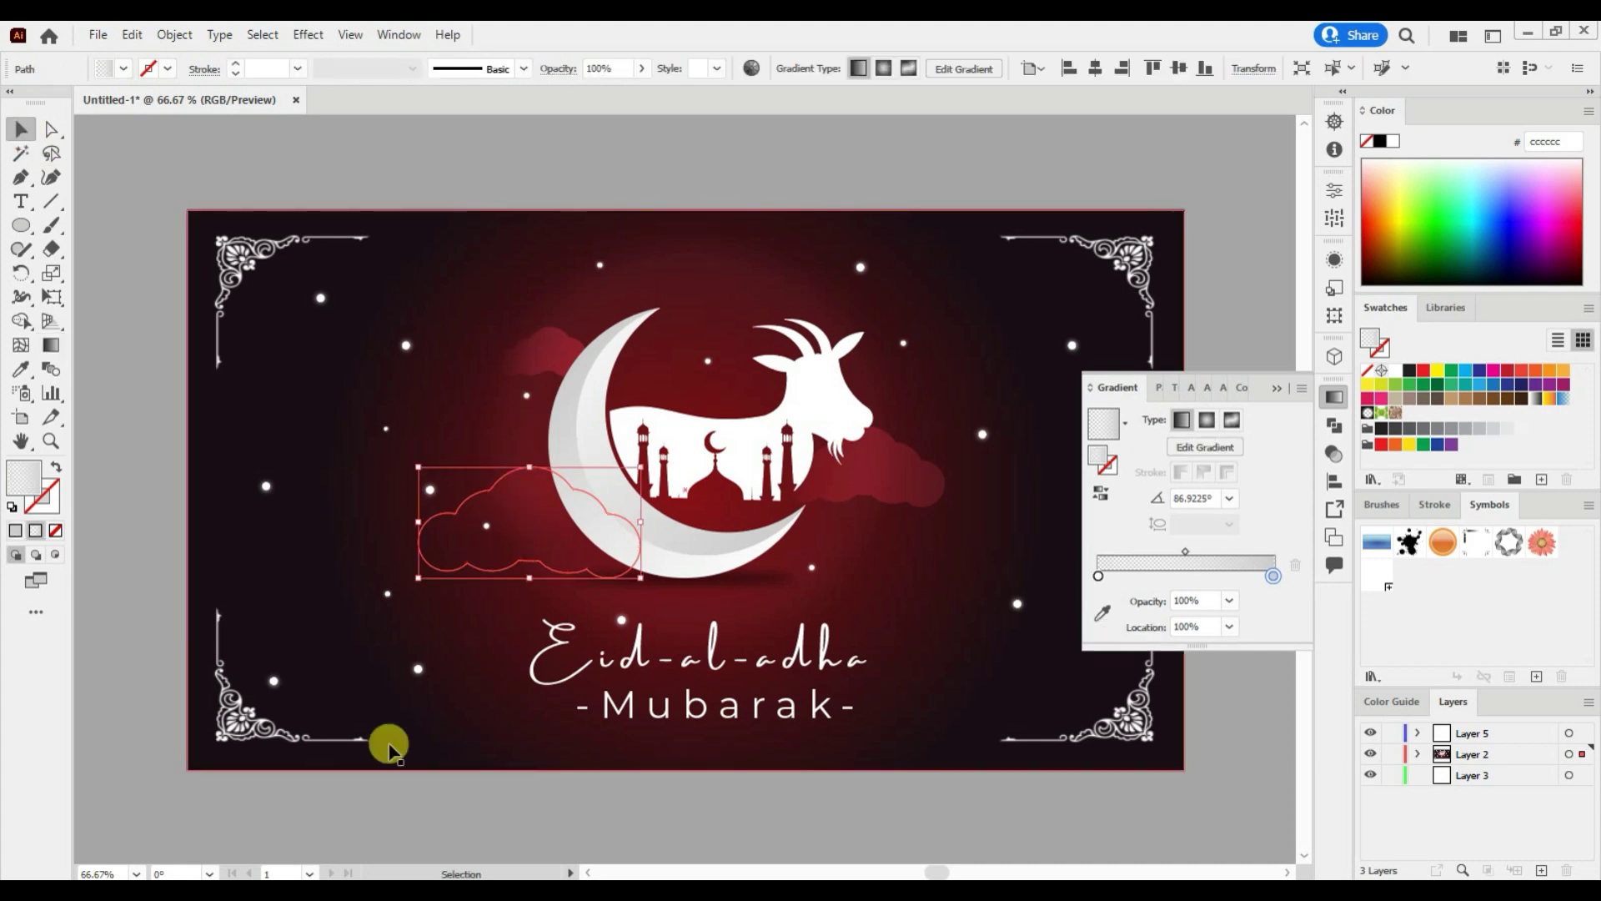
# Step: Tilt the right cloud's and small top cloud's fades near-vertical, bottom to top
pyautogui.click(917, 471)
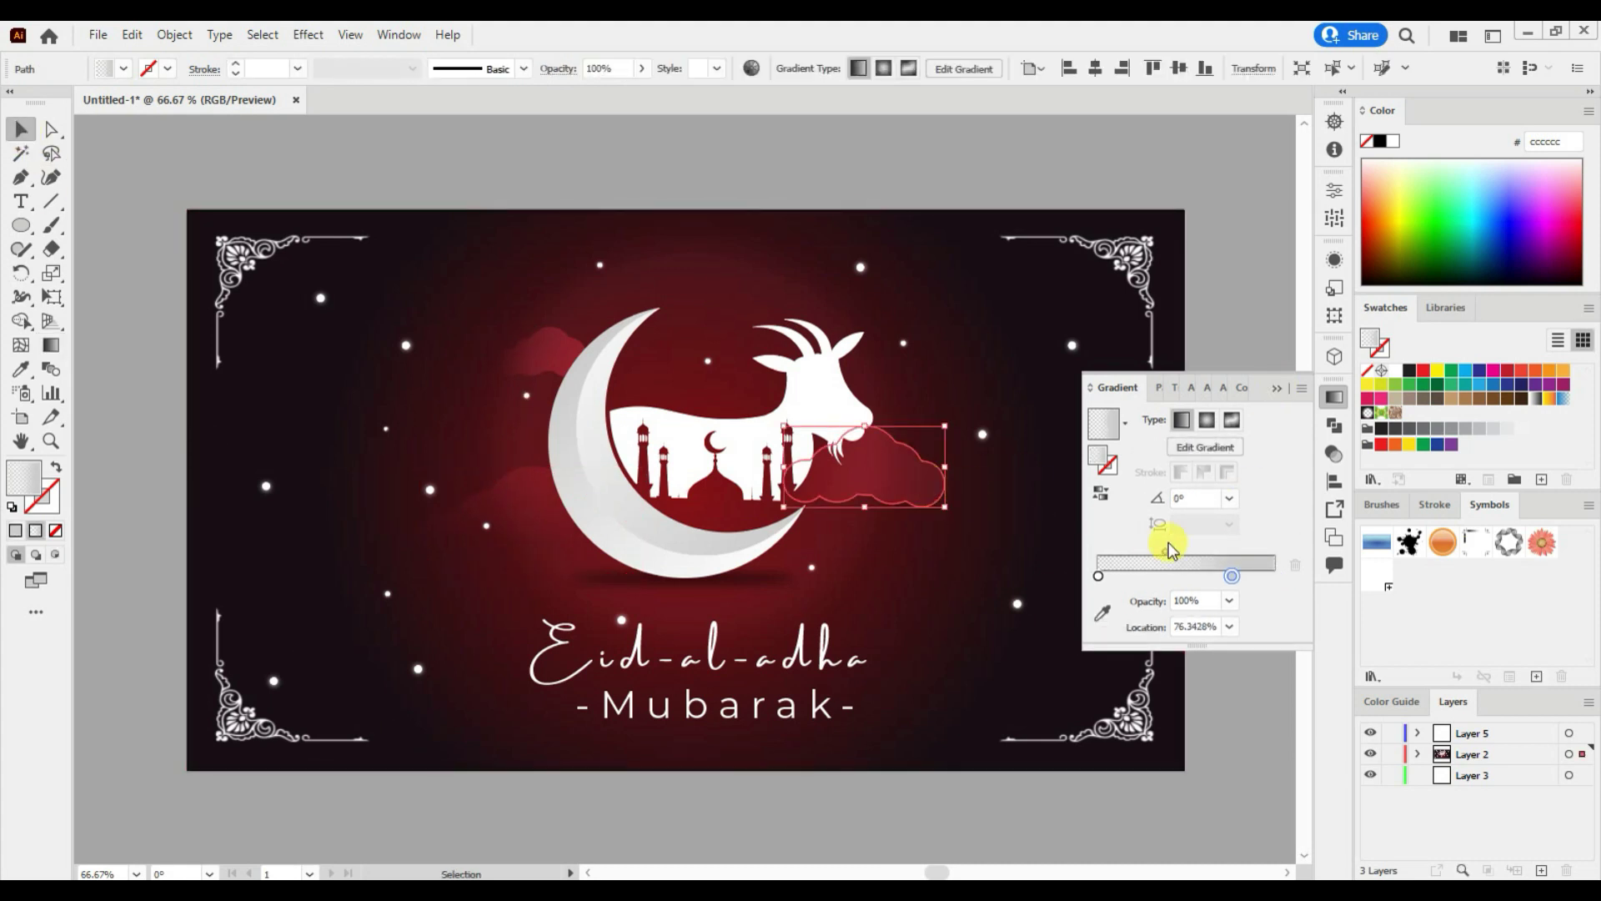
pyautogui.click(50, 346)
pyautogui.moveTo(860, 511); pyautogui.dragTo(879, 284)
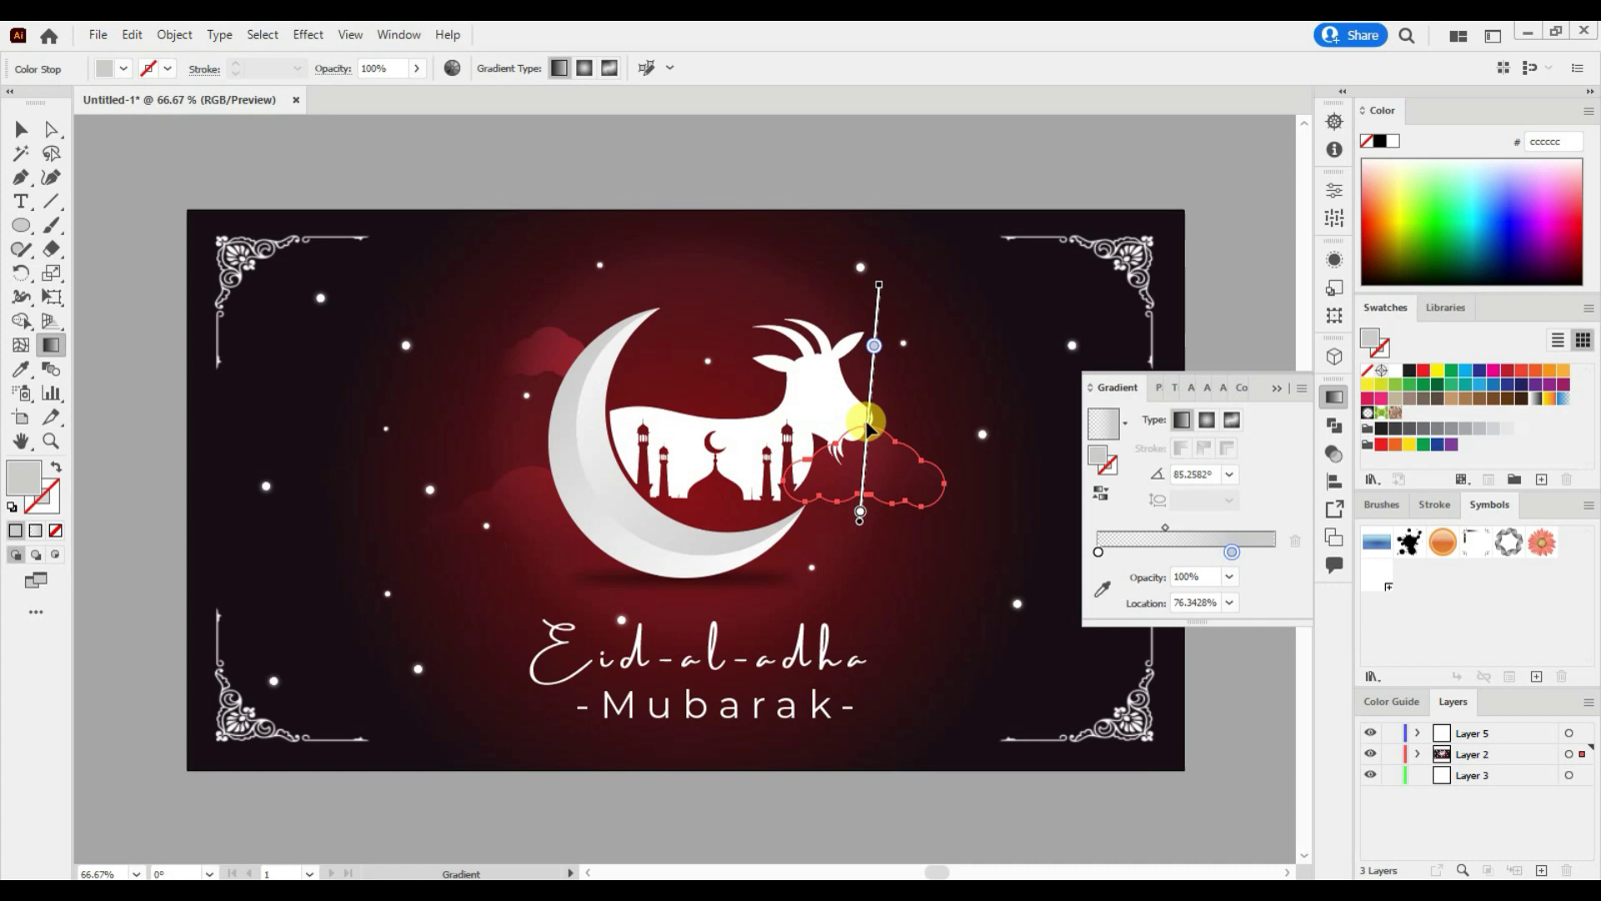
pyautogui.click(21, 130)
pyautogui.click(551, 350)
pyautogui.click(50, 344)
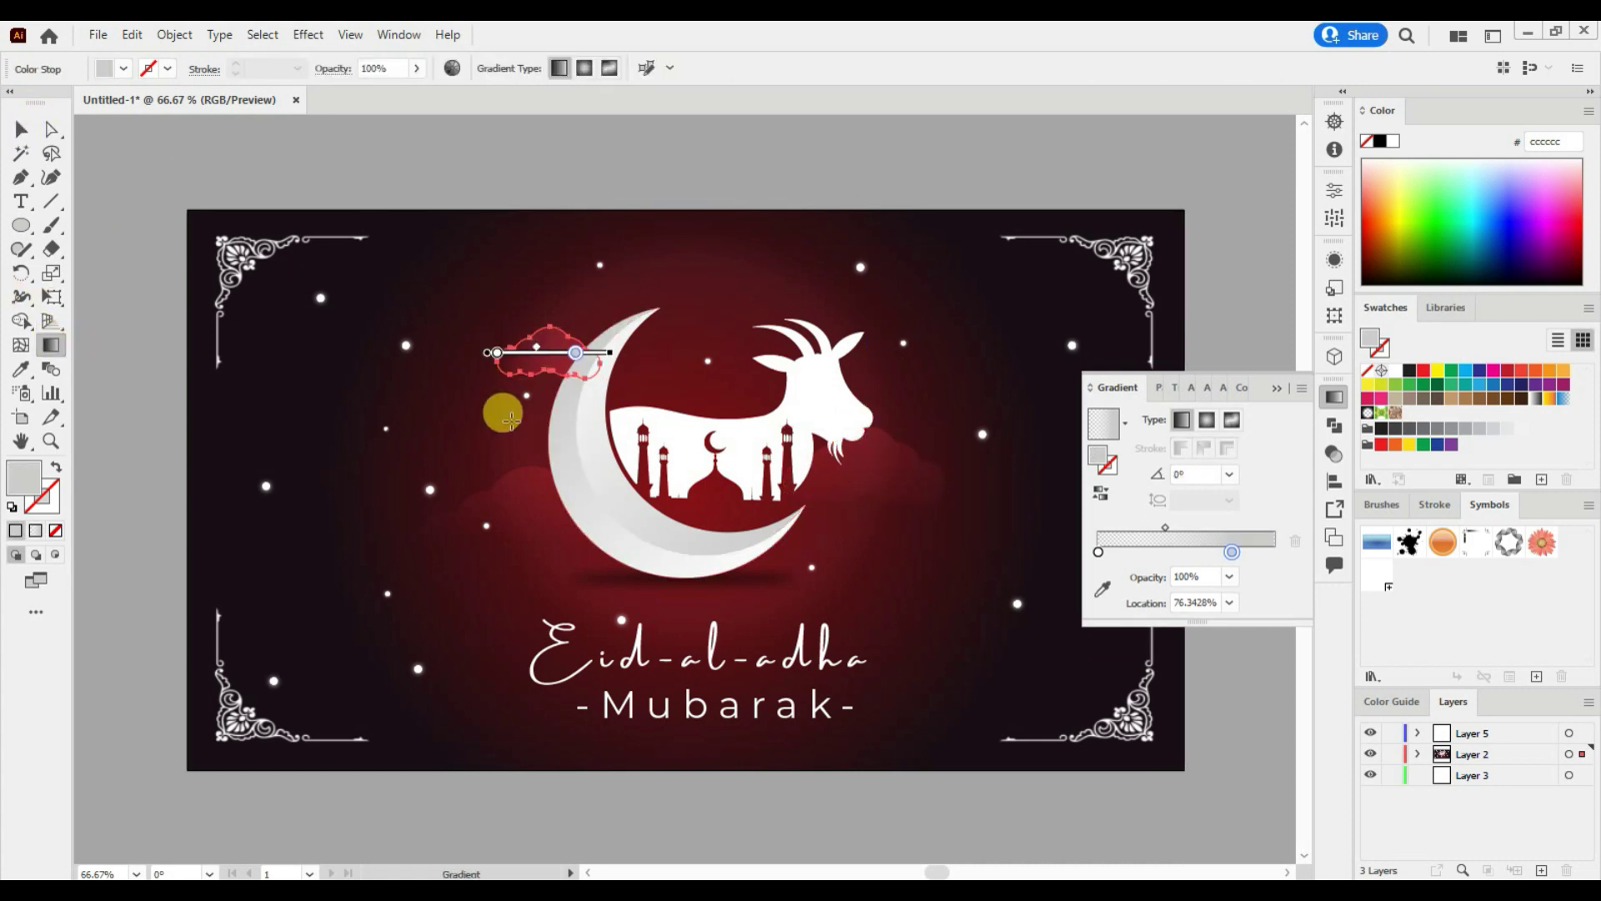
pyautogui.moveTo(543, 389); pyautogui.dragTo(581, 190)
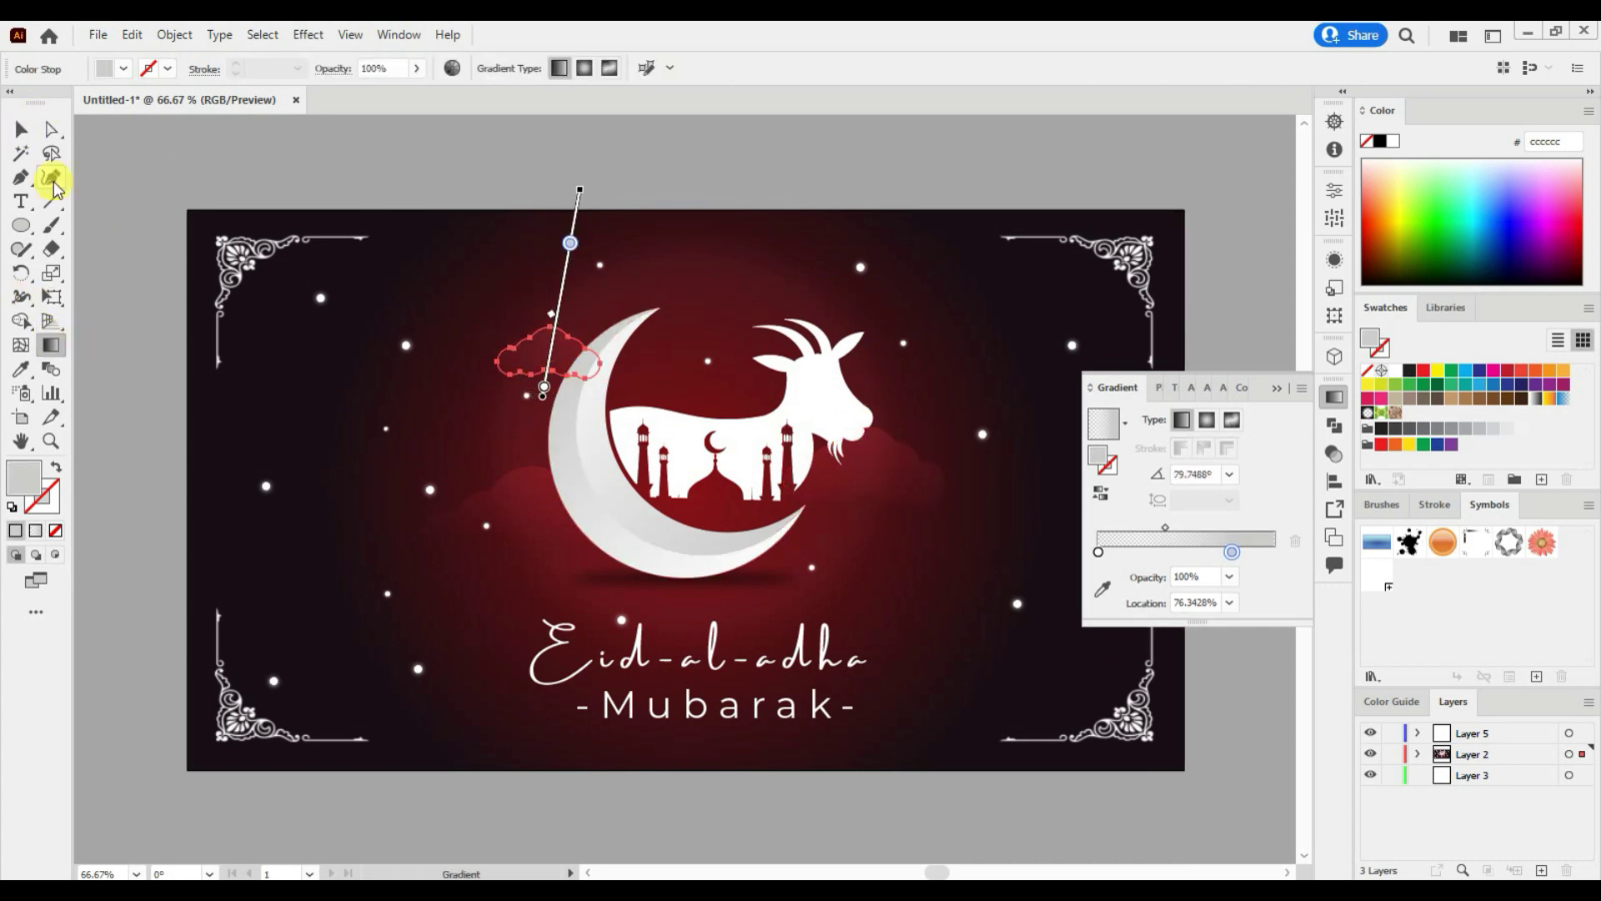
pyautogui.click(21, 129)
pyautogui.click(912, 458)
pyautogui.click(49, 342)
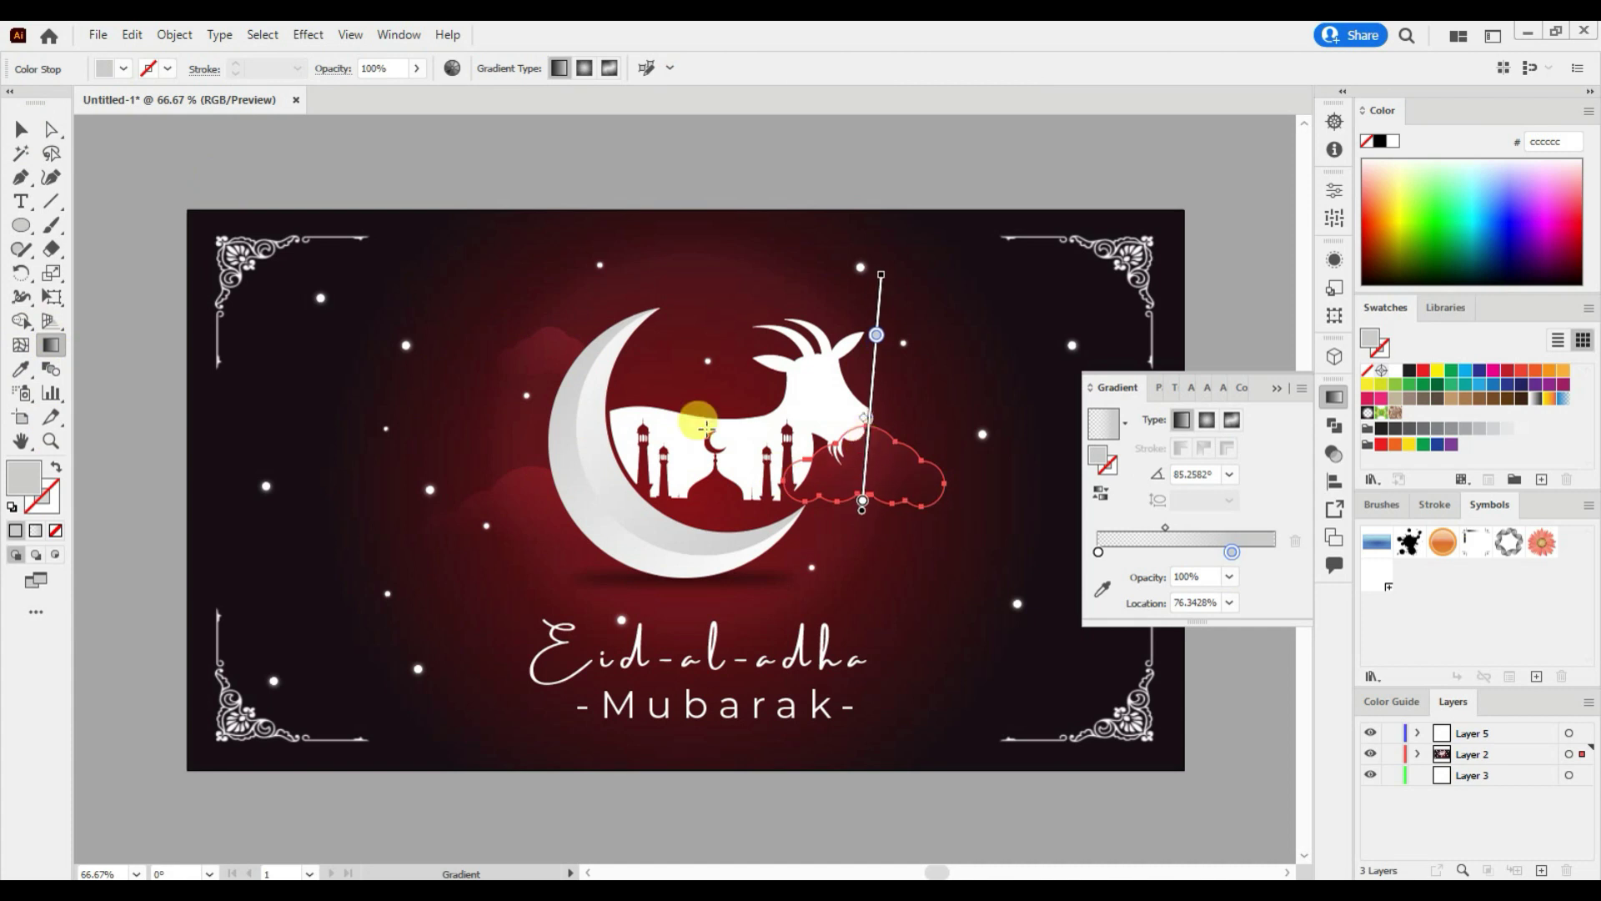
pyautogui.press('v')
pyautogui.click(136, 583)
pyautogui.click(1275, 388)
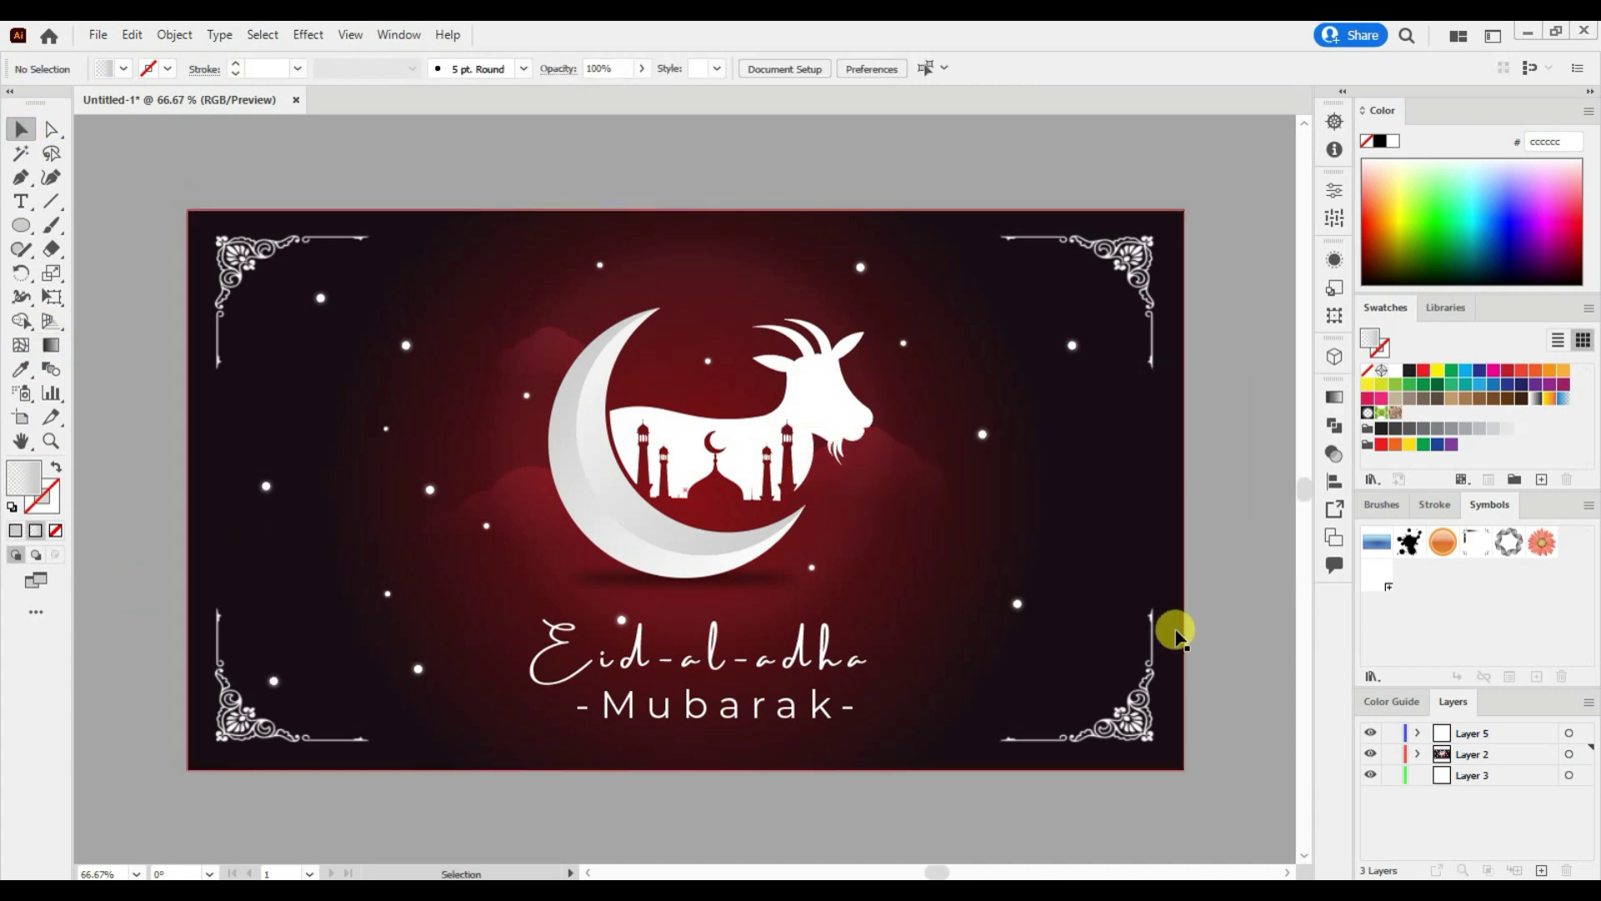
pyautogui.scroll(1, 1165, 629)
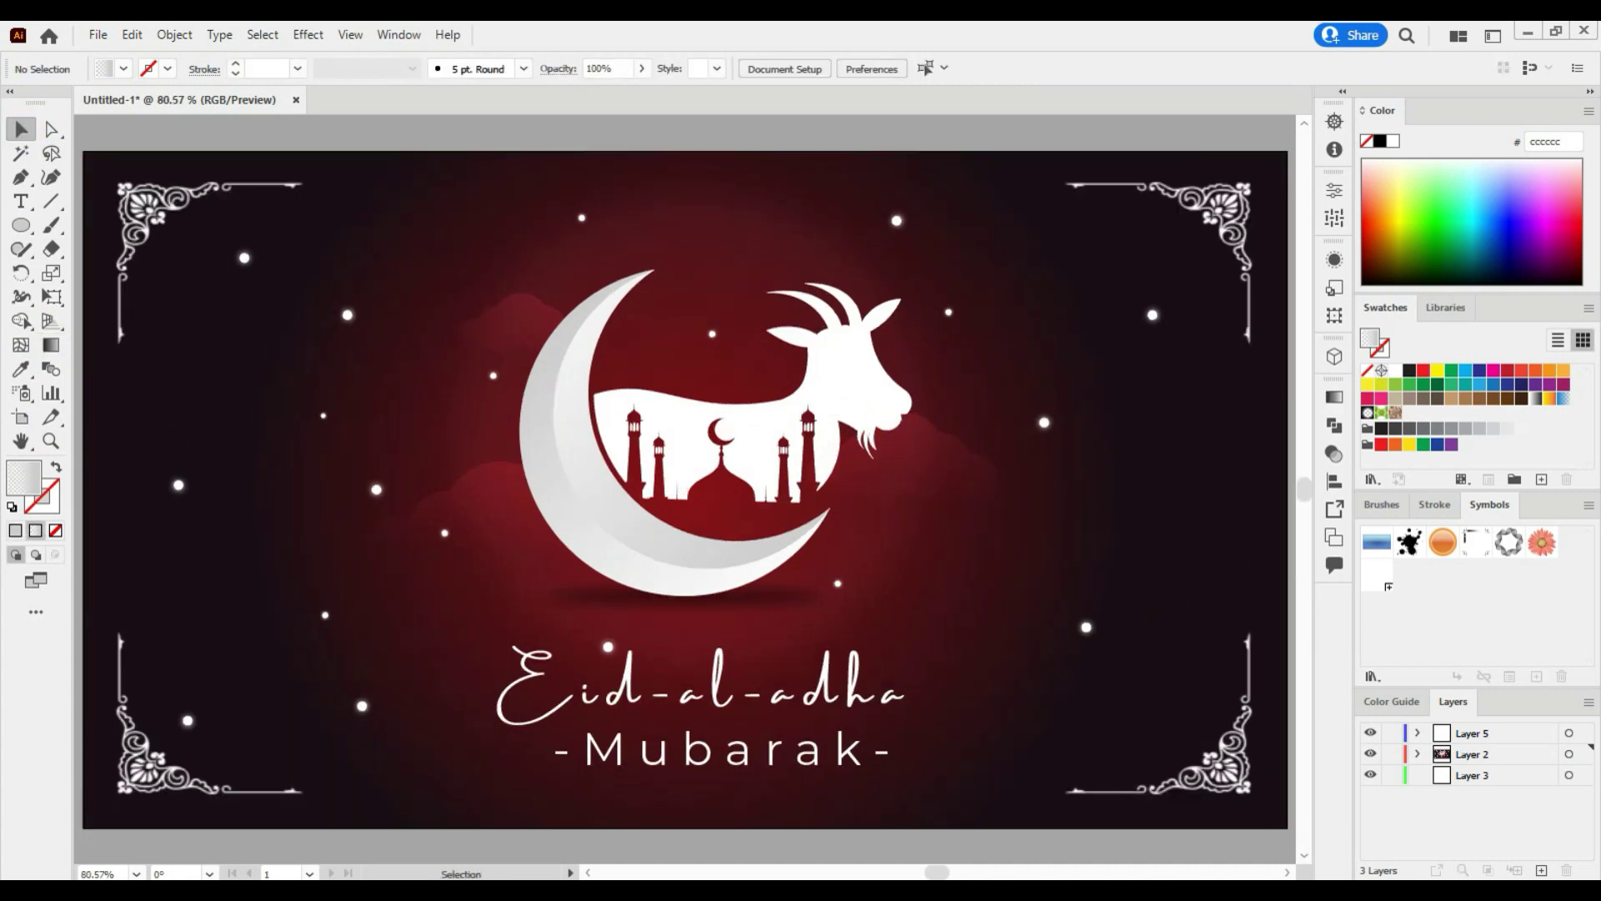